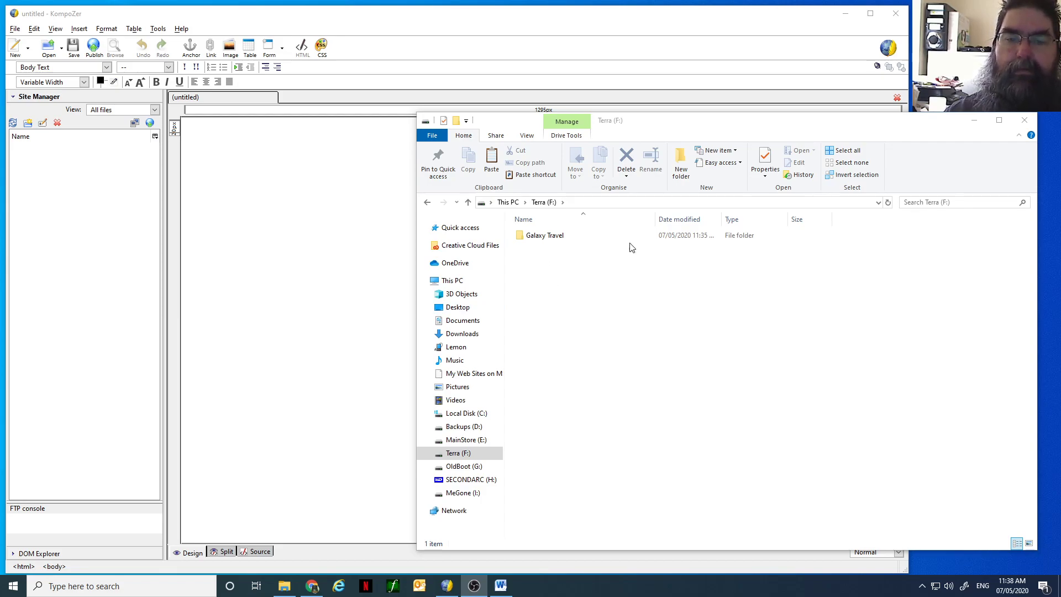
Look through the Galaxy Travel folder and its Images subfolder on the F: drive, then return to the drive's root.
left_click(551, 240)
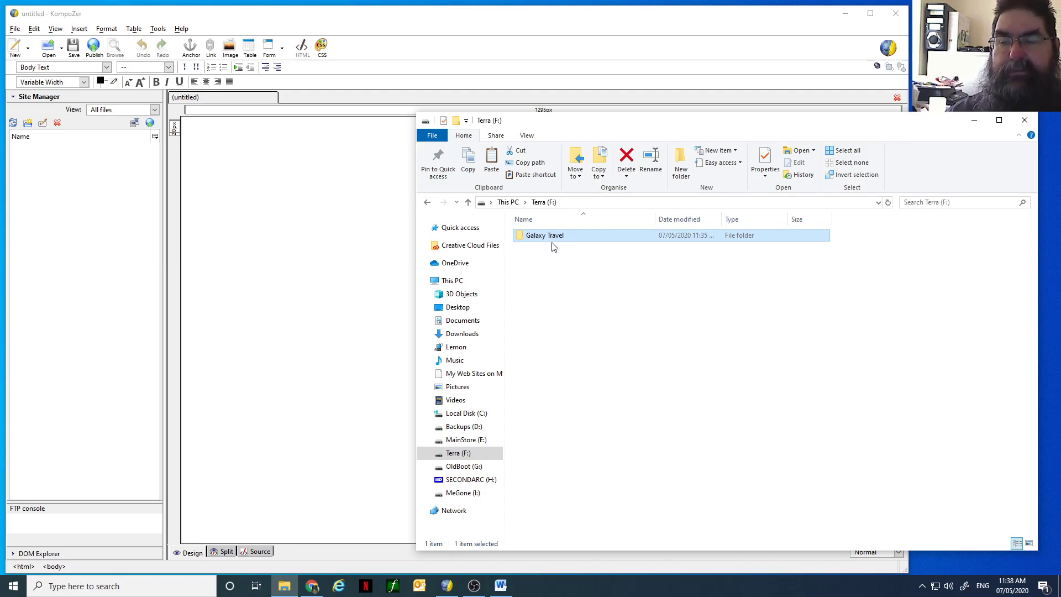
double_click(520, 235)
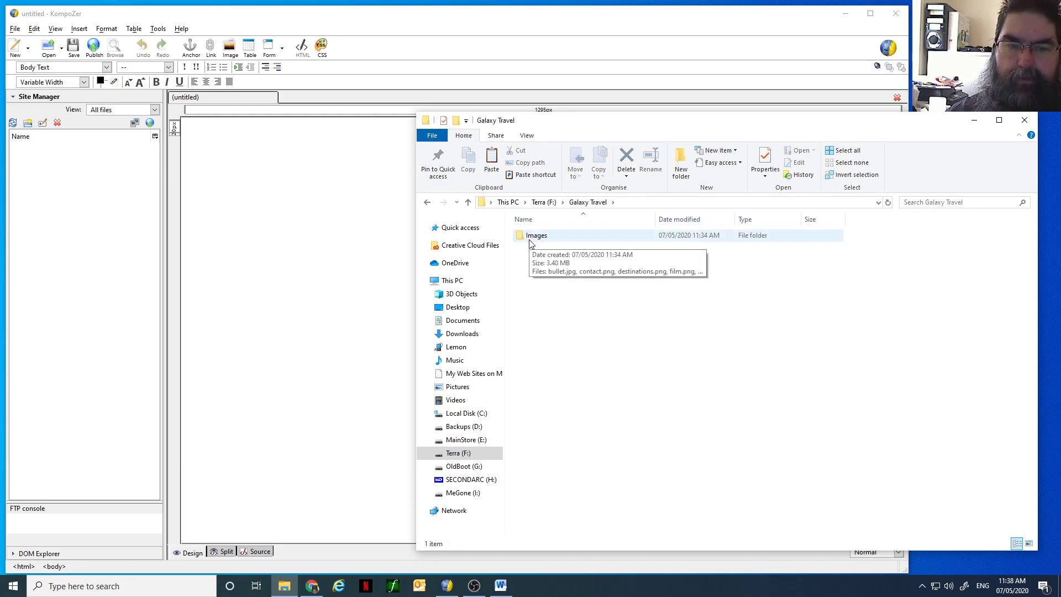
left_click(534, 241)
double_click(533, 241)
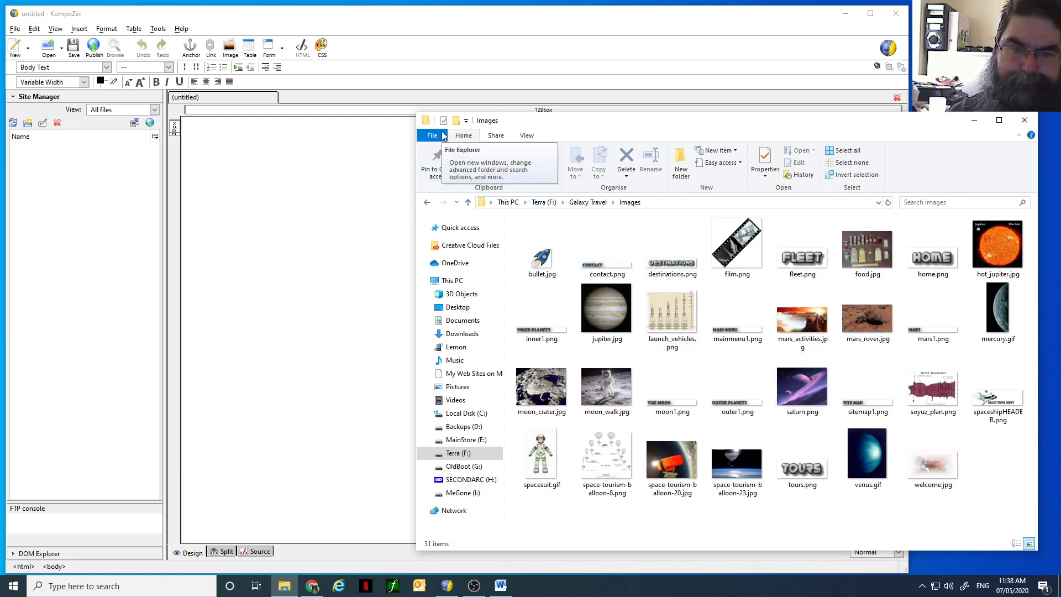
left_click(543, 203)
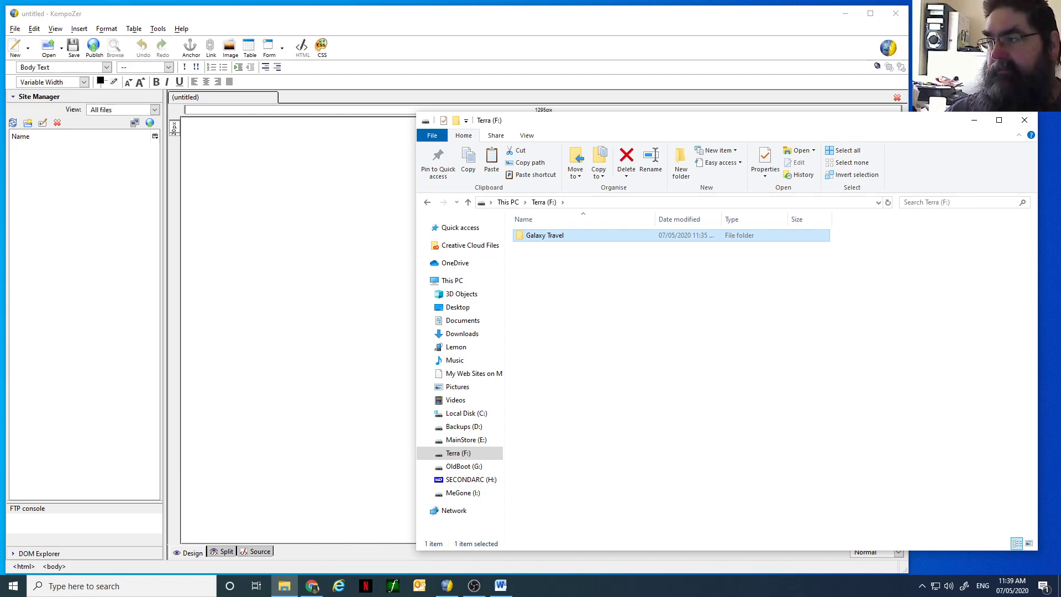
Bring the ICTWEB302_Assessment_1.docx Word document into view to examine the sample home page layout, then move it away.
left_click_drag(1060, 127, 843, 40)
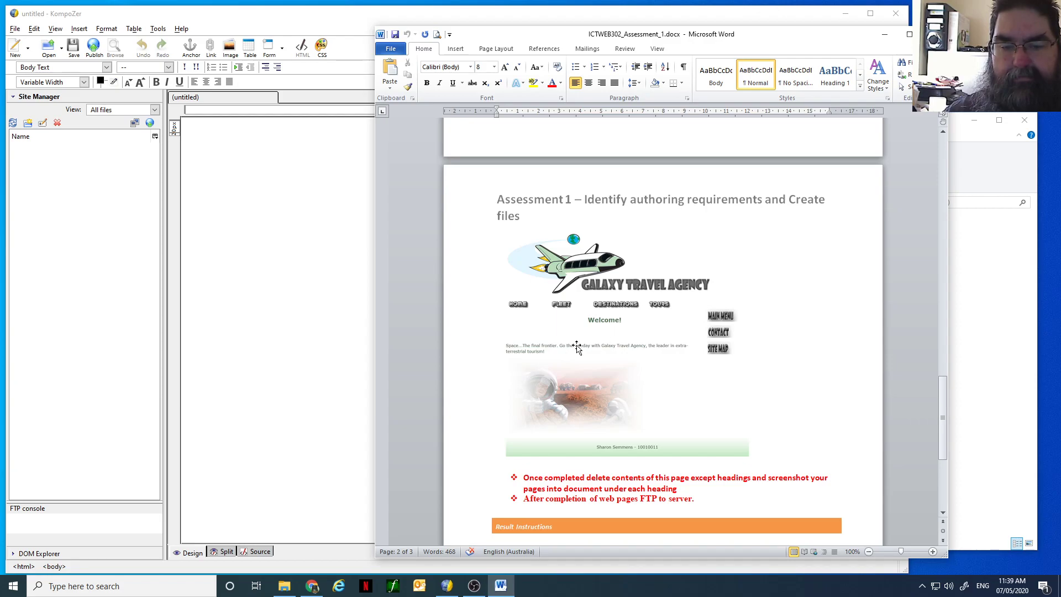
left_click_drag(678, 35, 1060, 185)
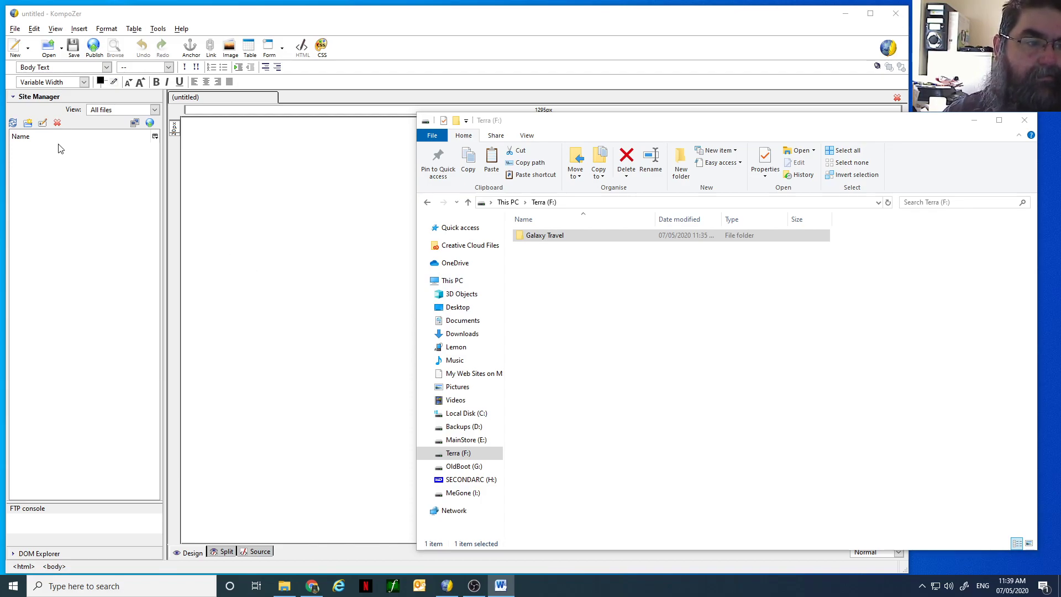
In KompoZer, add a site named Galaxy Travel using the folder F:\Galaxy Travel and expand its Images folder.
left_click(92, 196)
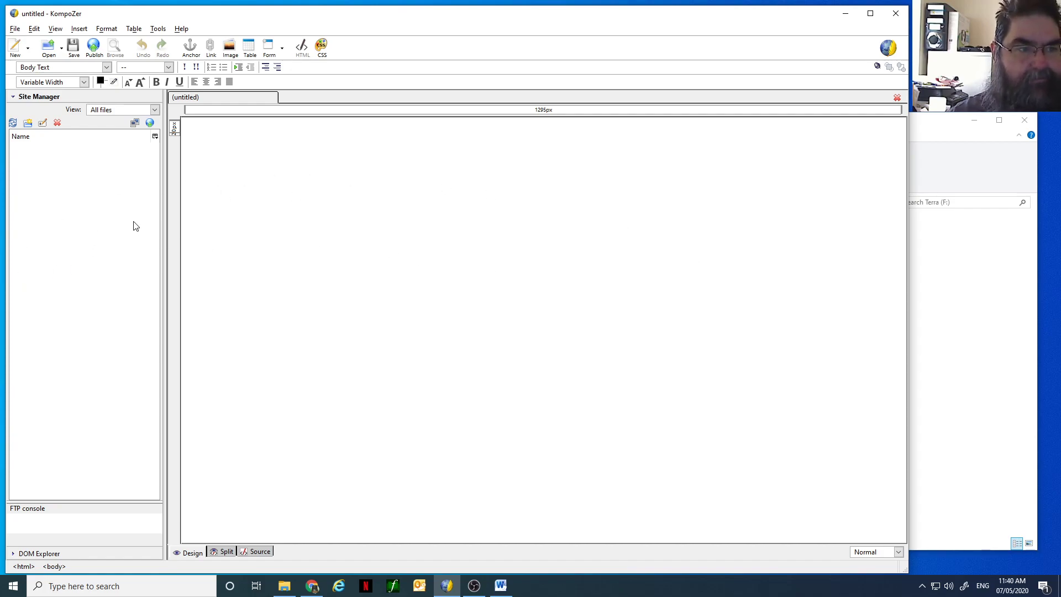
left_click(135, 125)
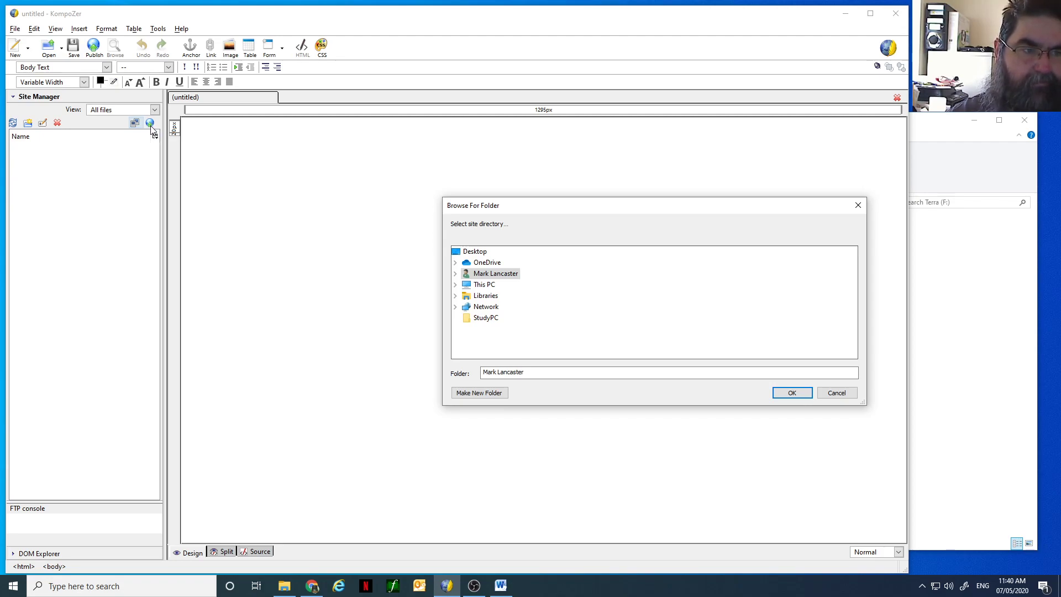
left_click(456, 286)
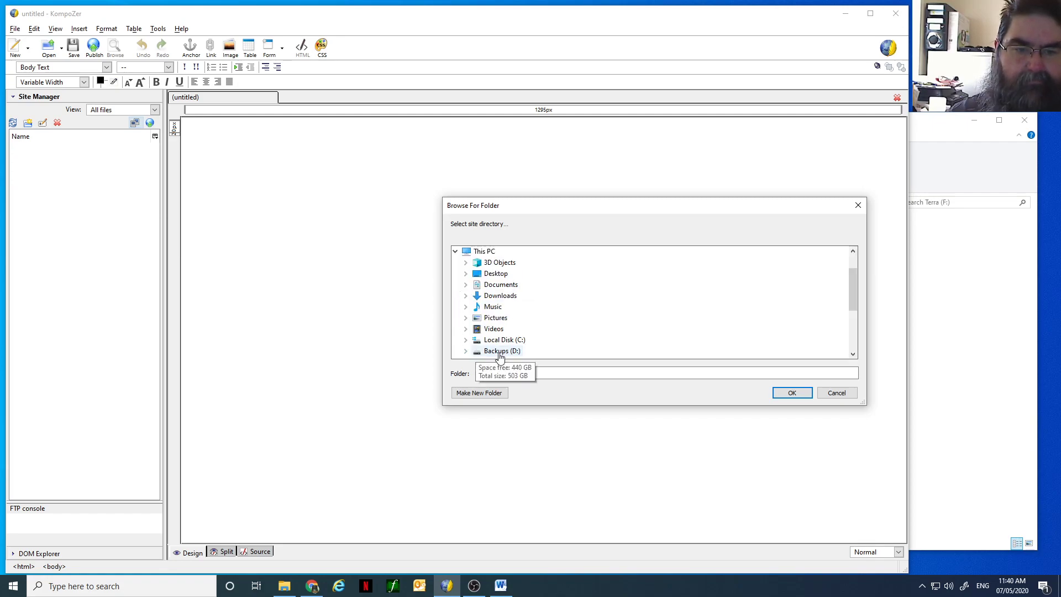
scroll(599, 315, "down", 1)
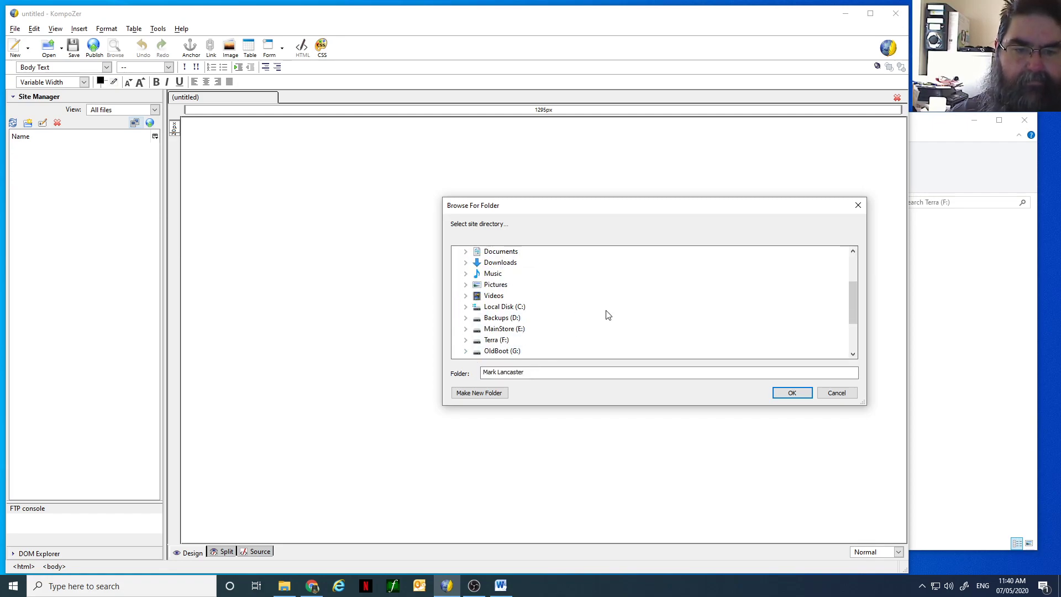
double_click(493, 339)
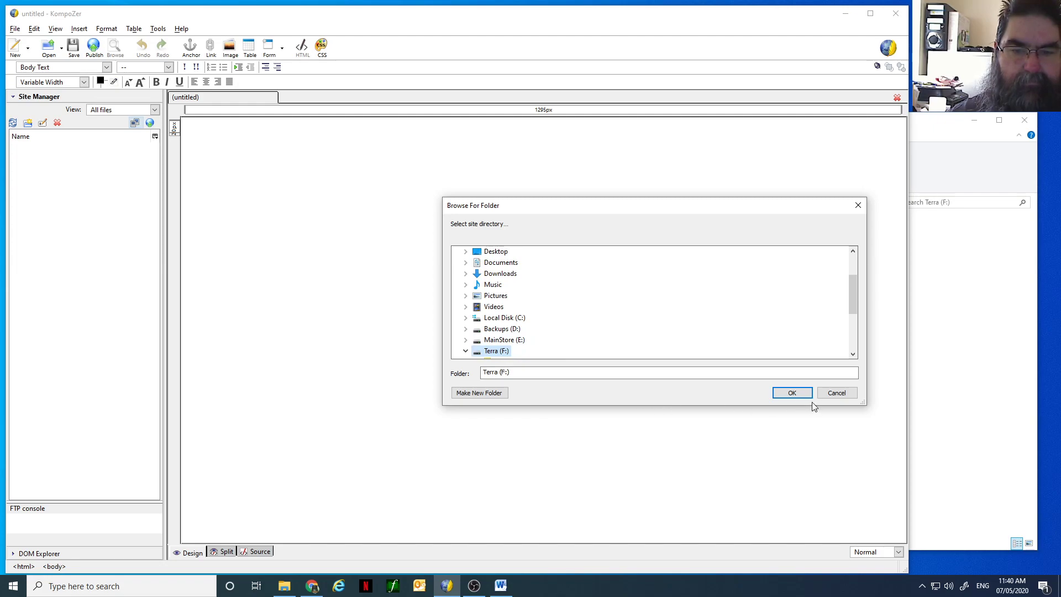
scroll(602, 323, "down", 2)
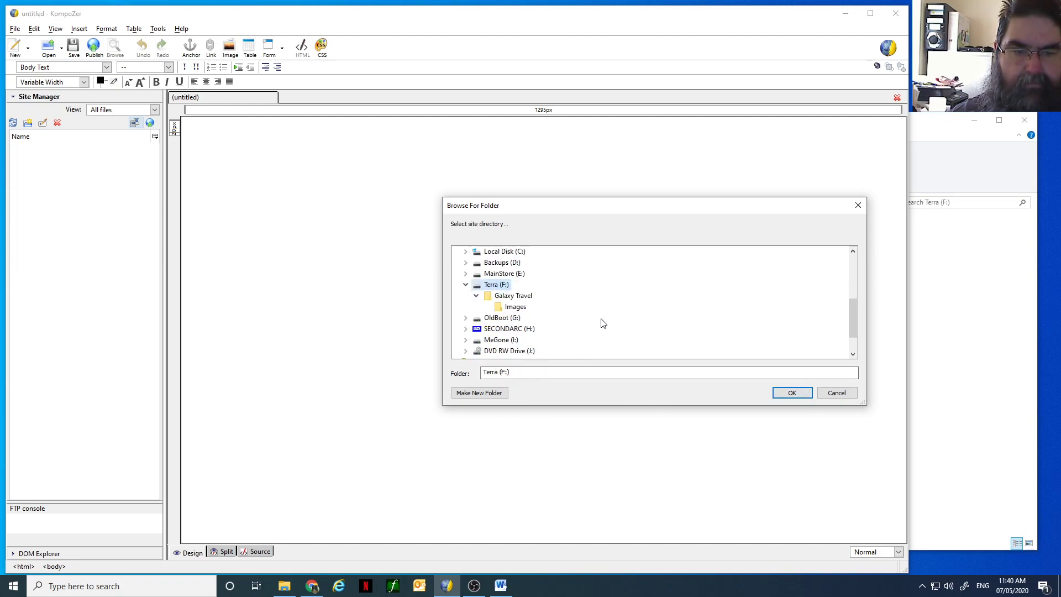
left_click(513, 296)
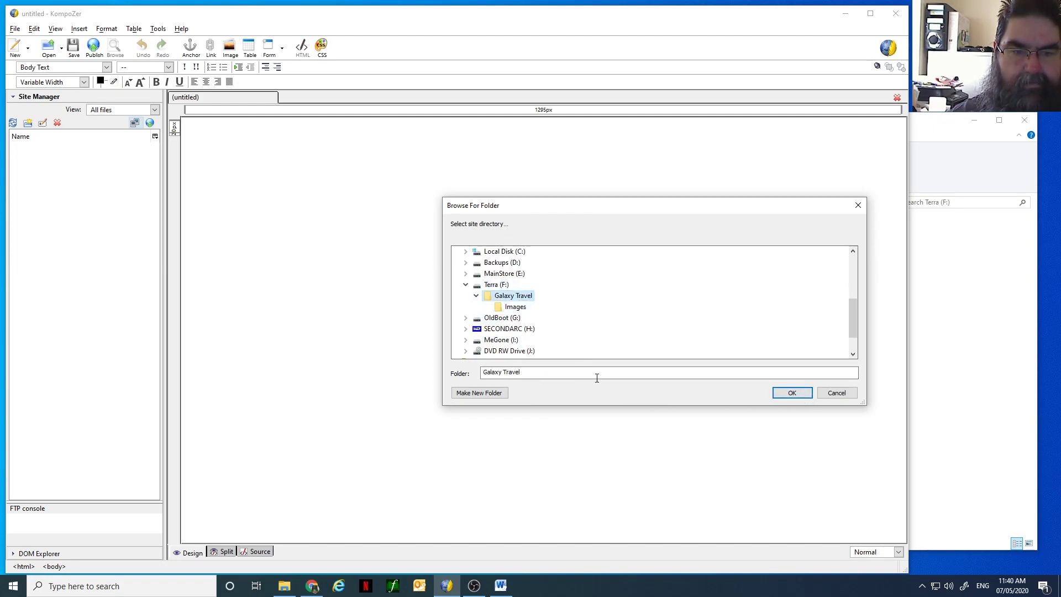
left_click(792, 393)
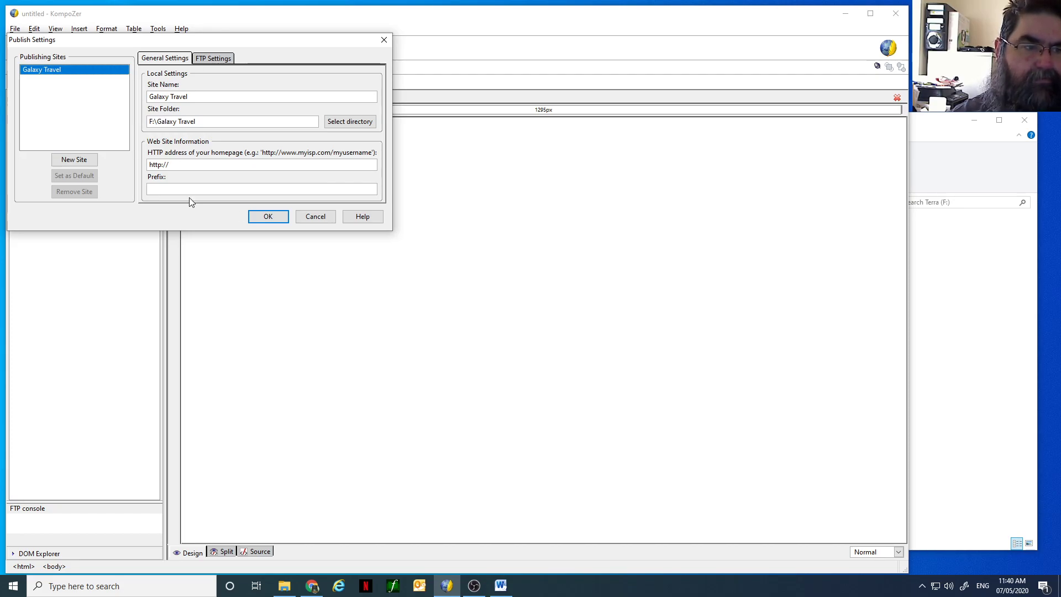
left_click(267, 216)
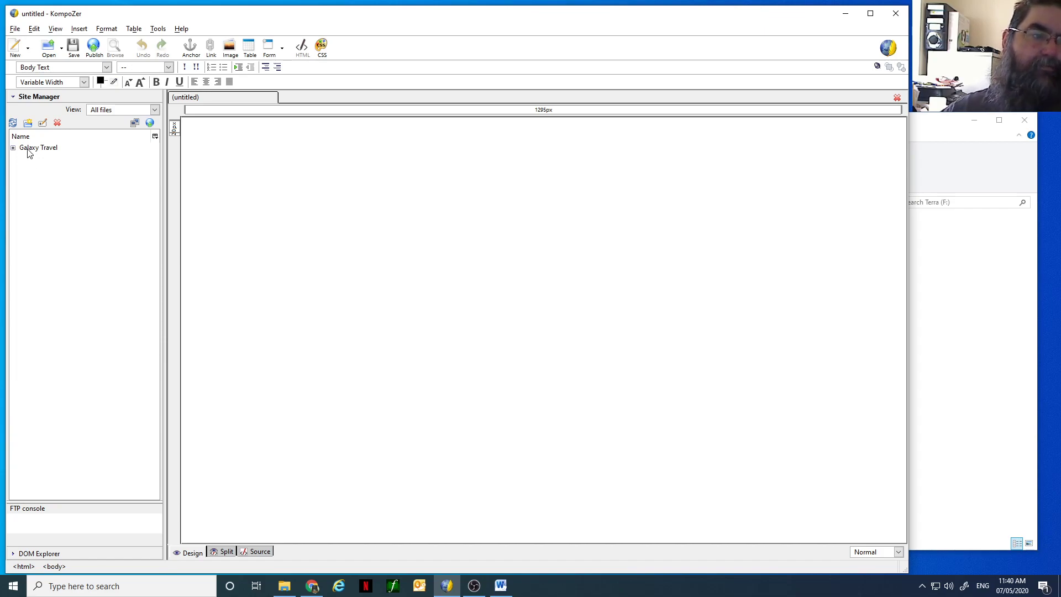
left_click(13, 148)
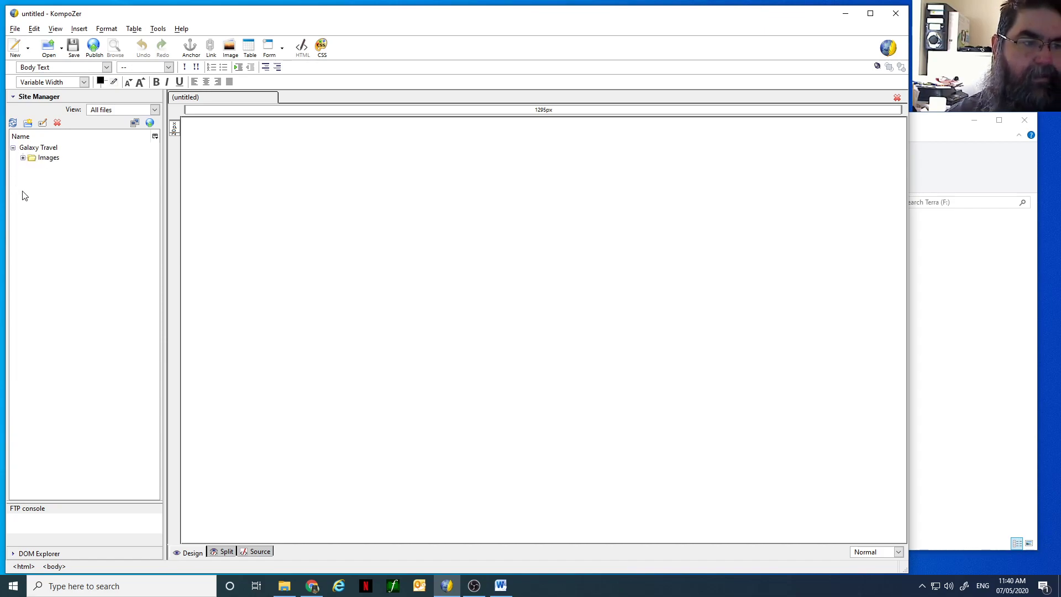
left_click(23, 159)
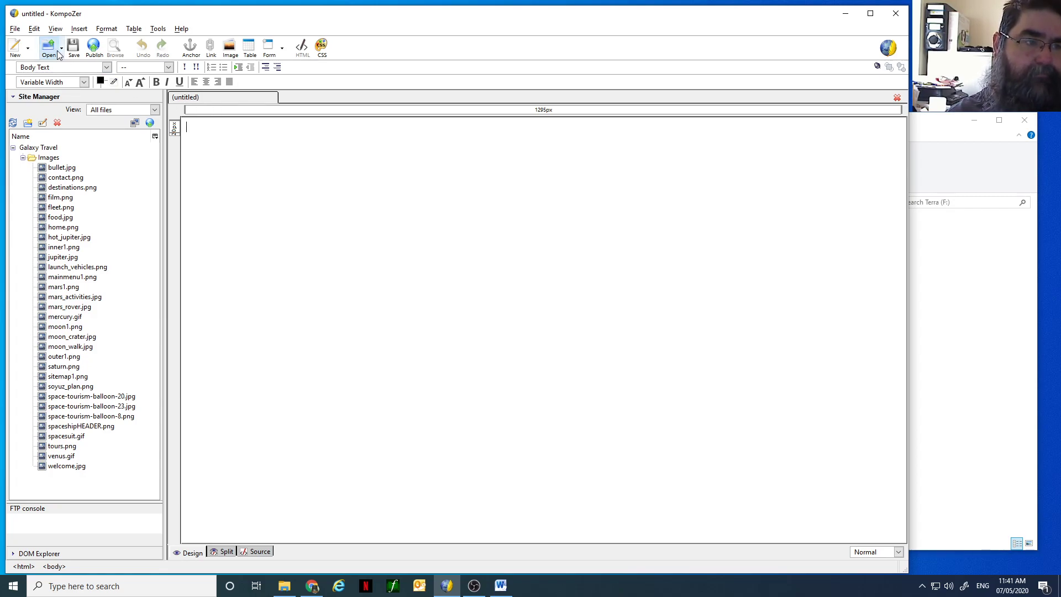
Save the untitled page with the title Home as Home.html in the Galaxy Travel folder on the F: drive.
left_click(16, 29)
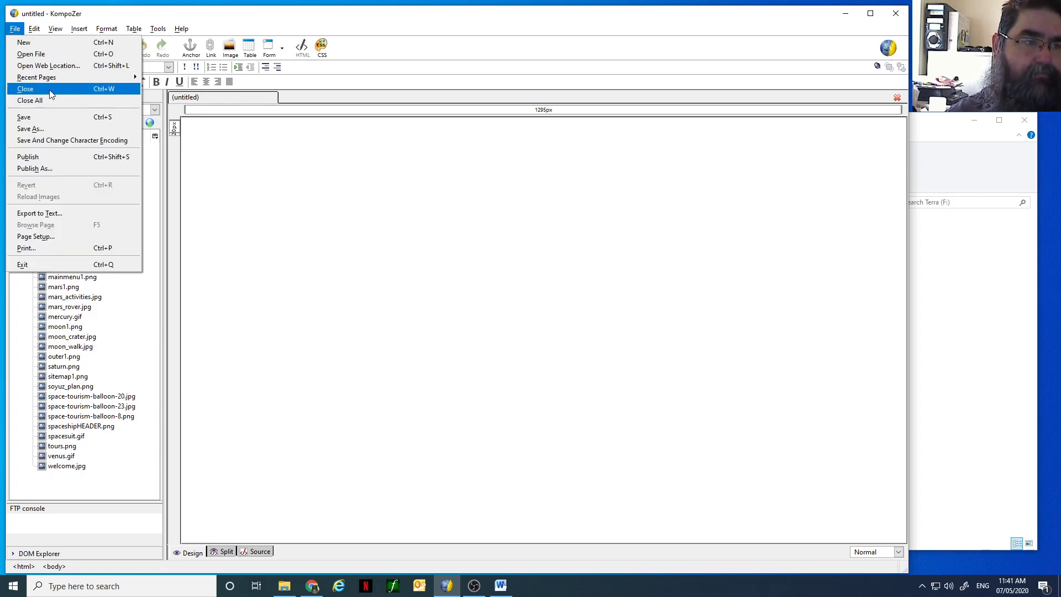
left_click(56, 130)
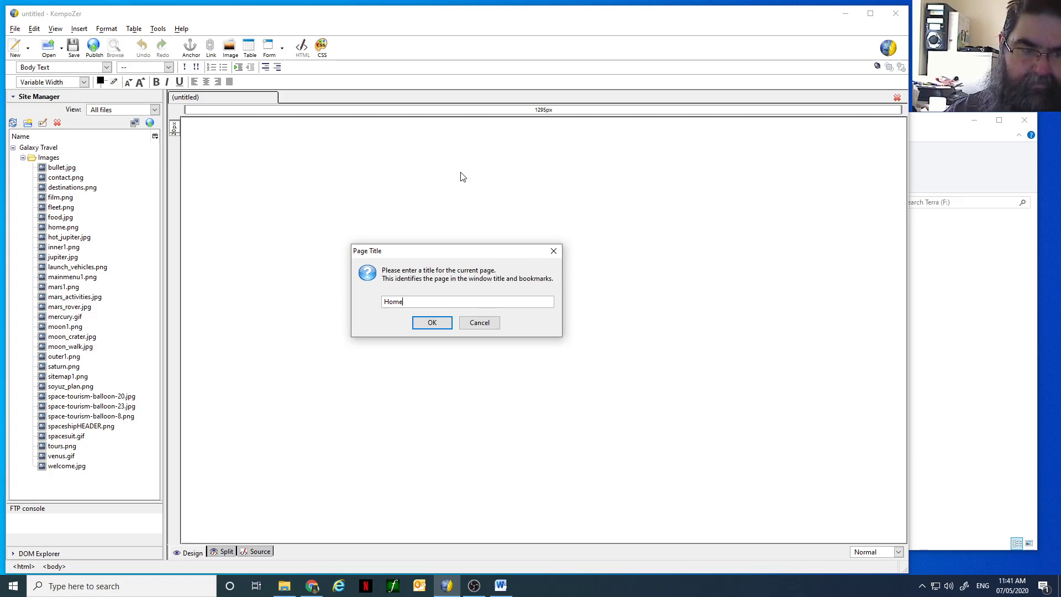
key("Return")
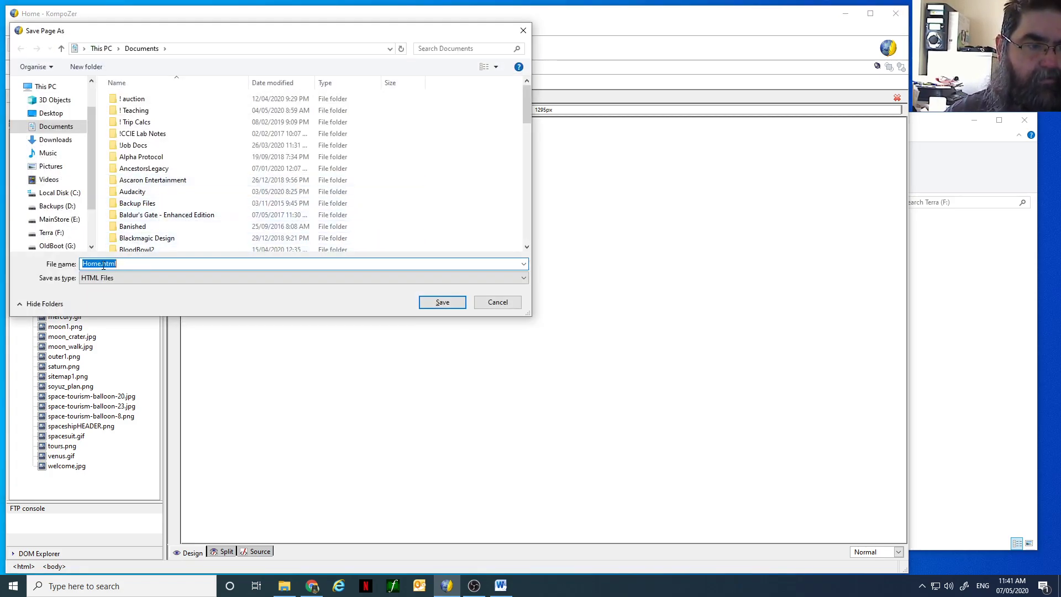
left_click(21, 232)
left_click(53, 229)
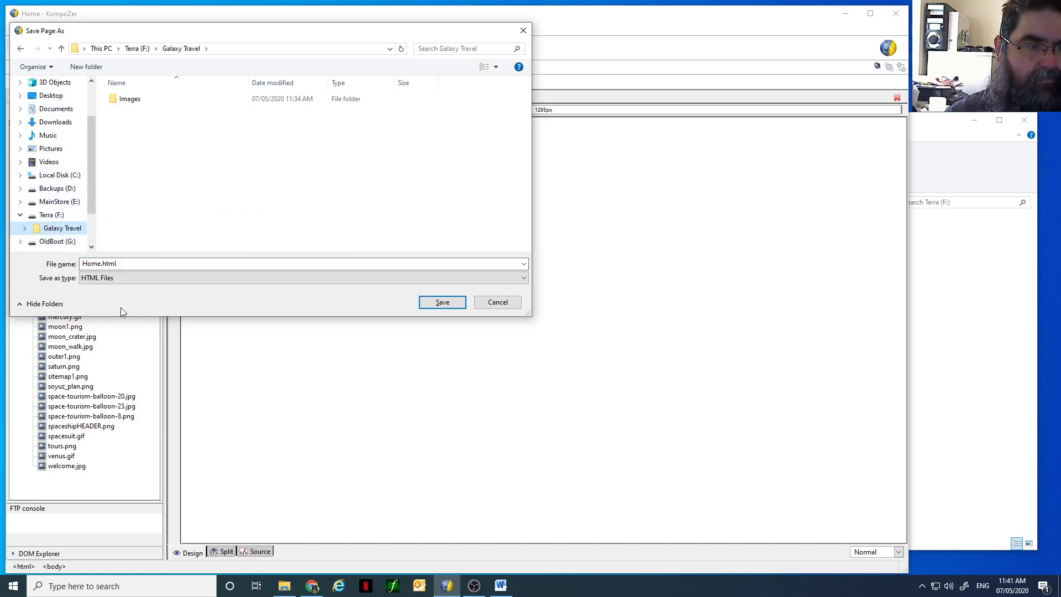
left_click(440, 302)
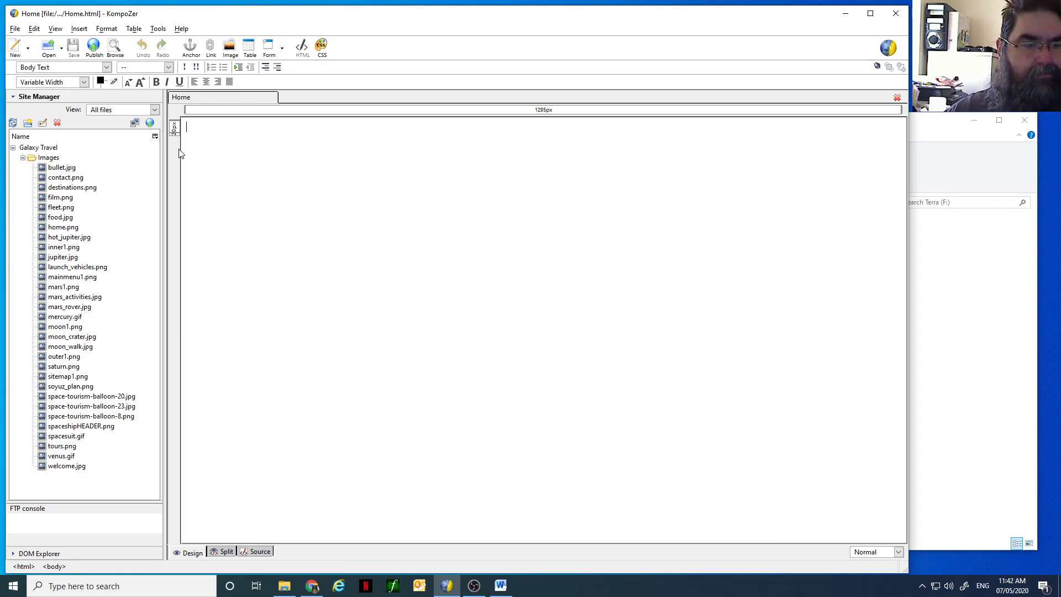
Insert spaceshipHEADER.png from the site's Images folder into the empty Home page and inspect its size.
left_click(109, 429)
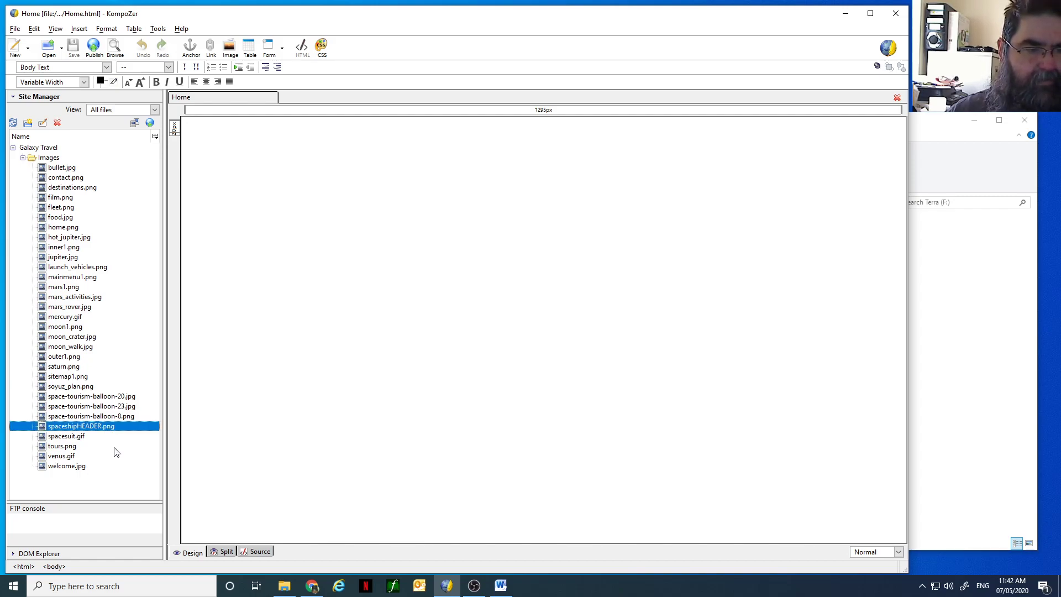
left_click_drag(91, 431, 261, 138)
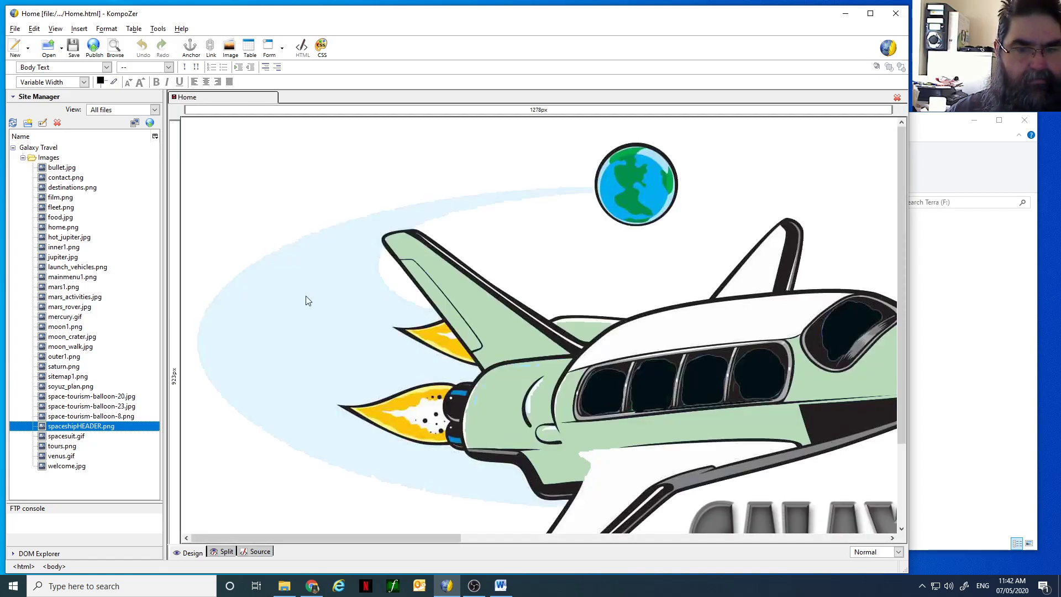
scroll(506, 330, "down", 3)
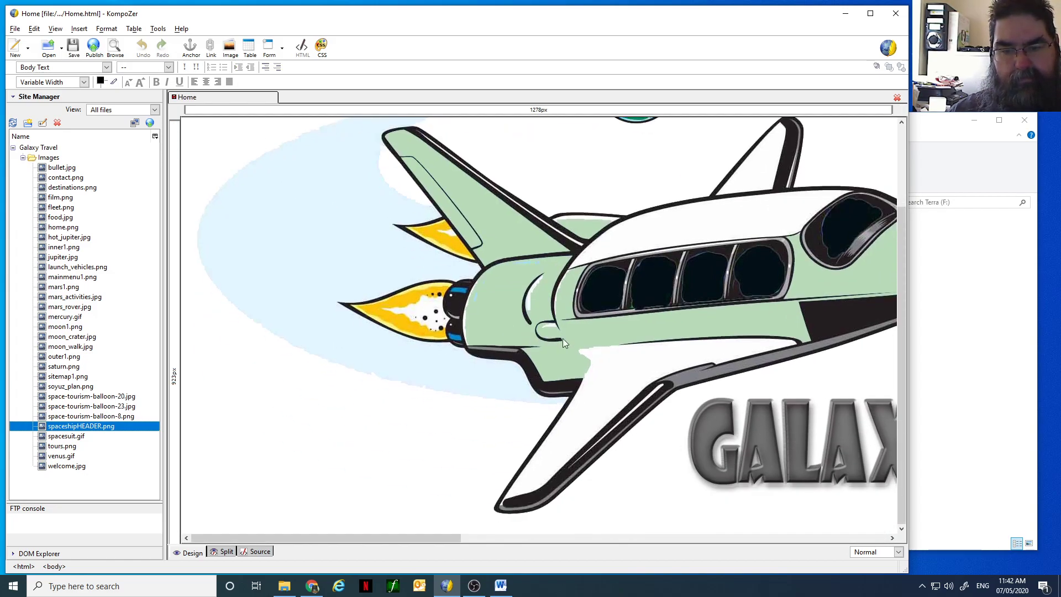
left_click_drag(377, 538, 420, 539)
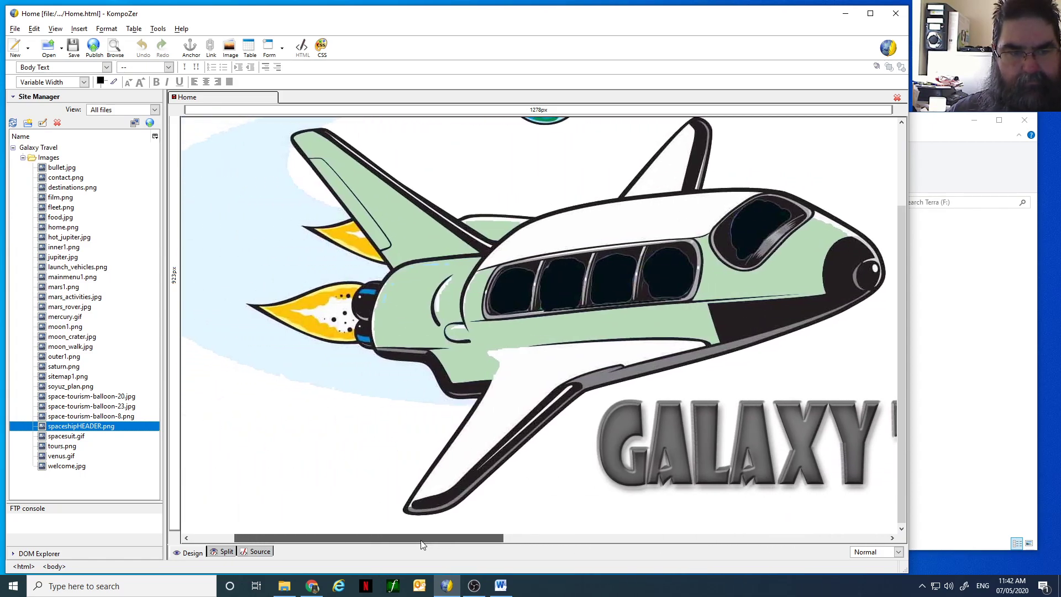
Switch the header image to a custom size with both width and height measured in % of window.
right_click(473, 318)
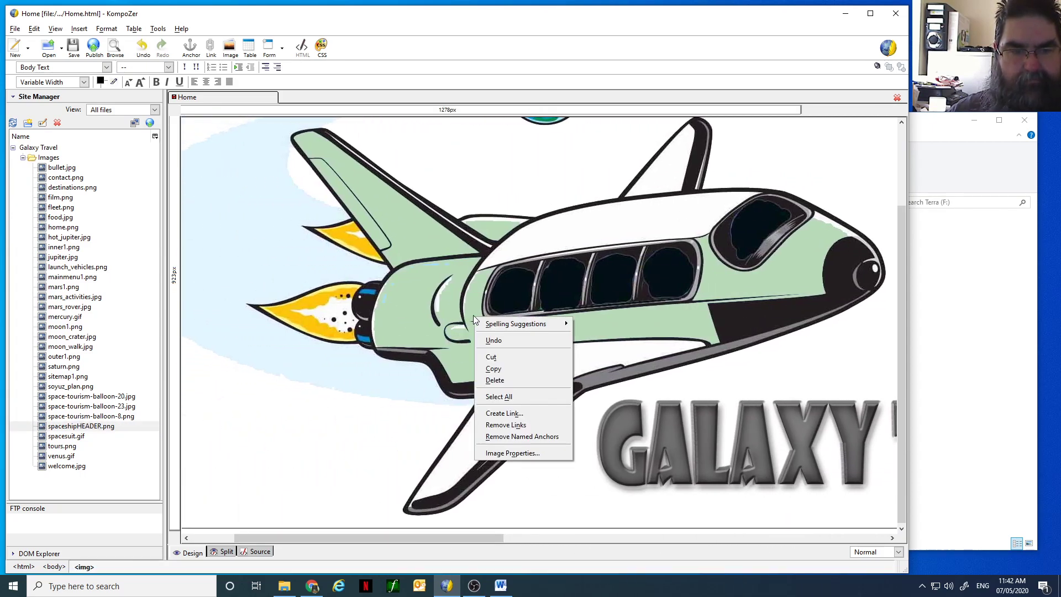
left_click(534, 453)
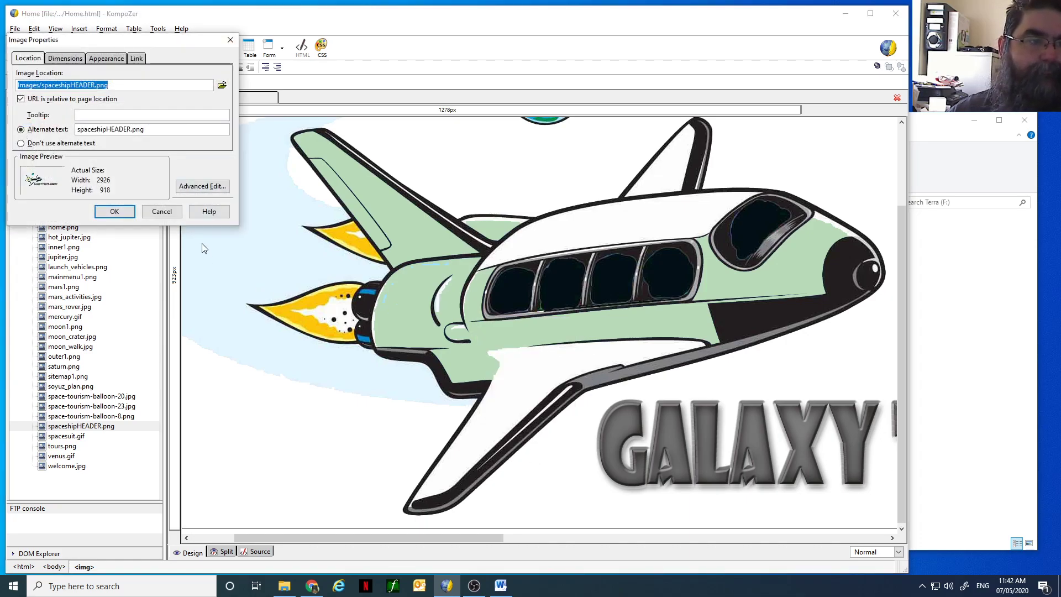
left_click(63, 59)
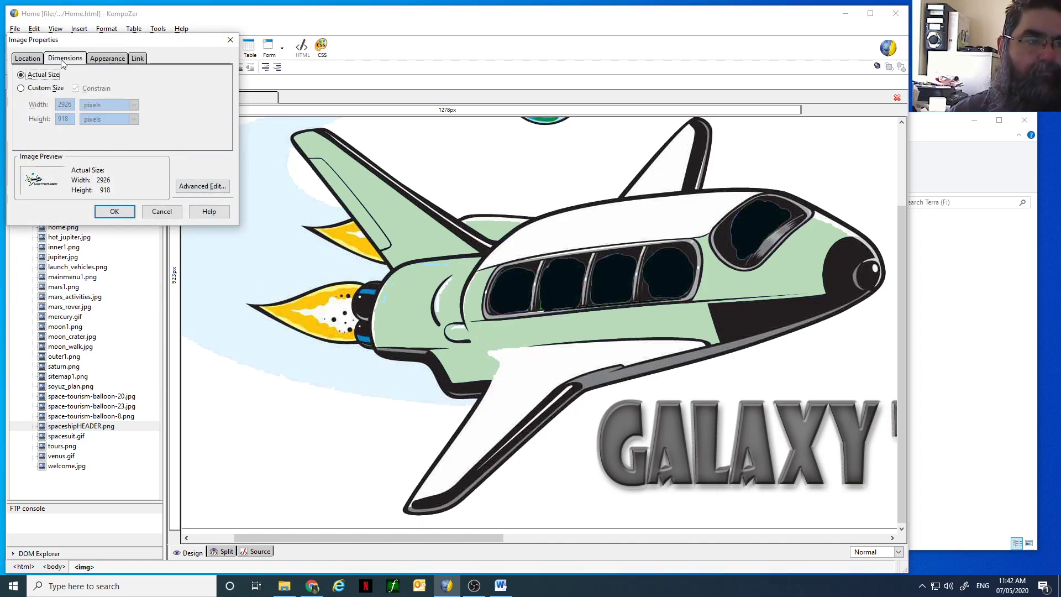
left_click_drag(156, 42, 538, 139)
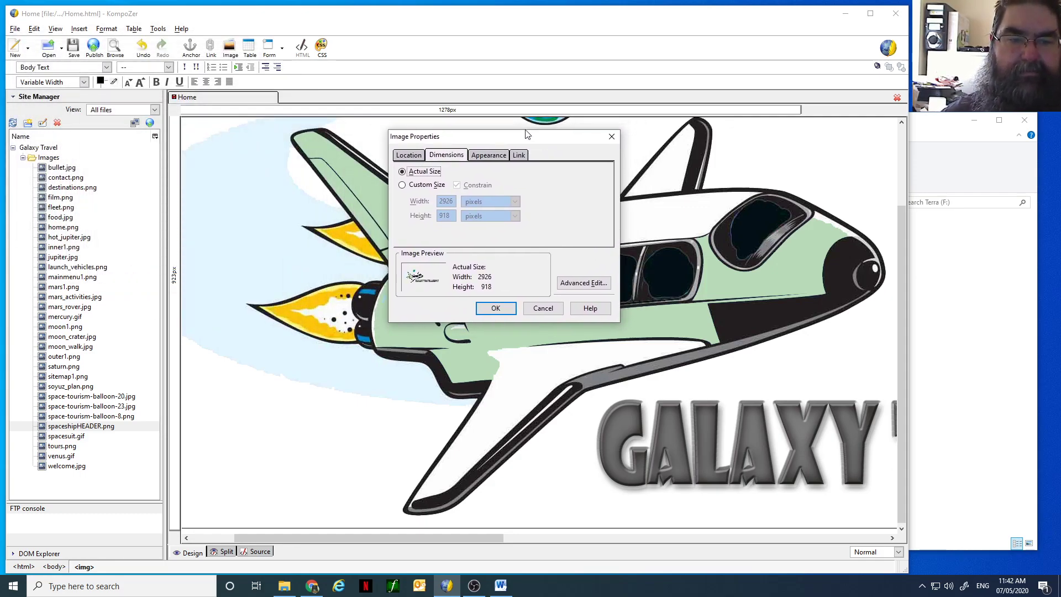
left_click(419, 186)
double_click(438, 205)
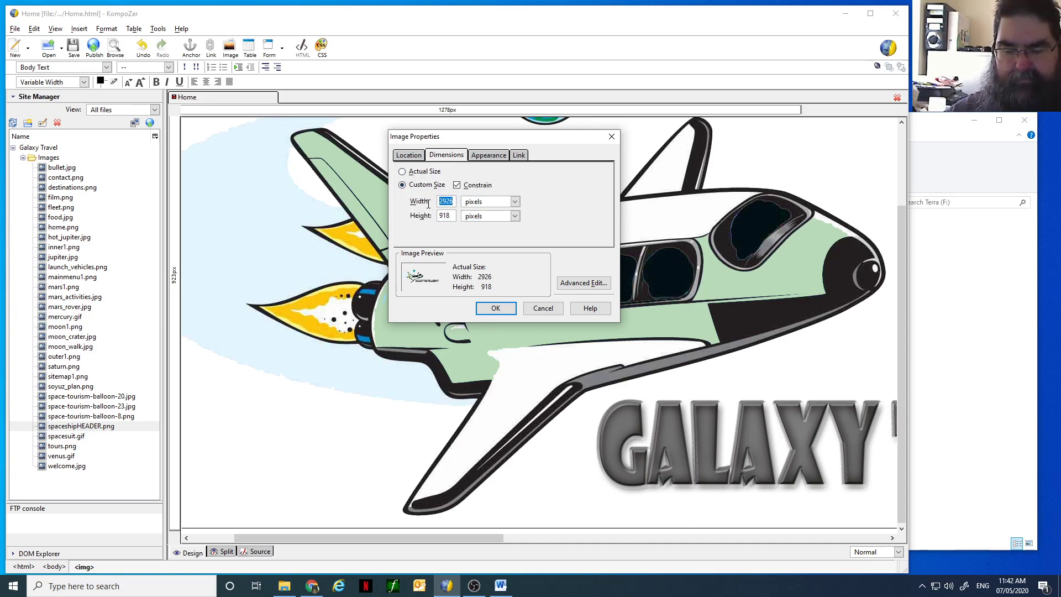
type("9")
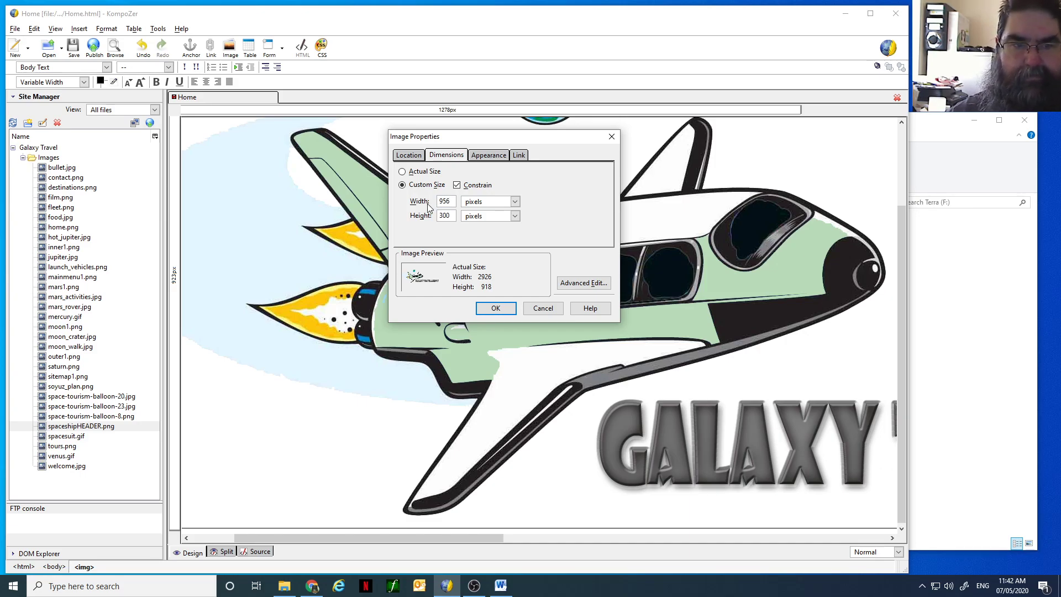
left_click(516, 202)
left_click(500, 224)
left_click(514, 216)
left_click(492, 238)
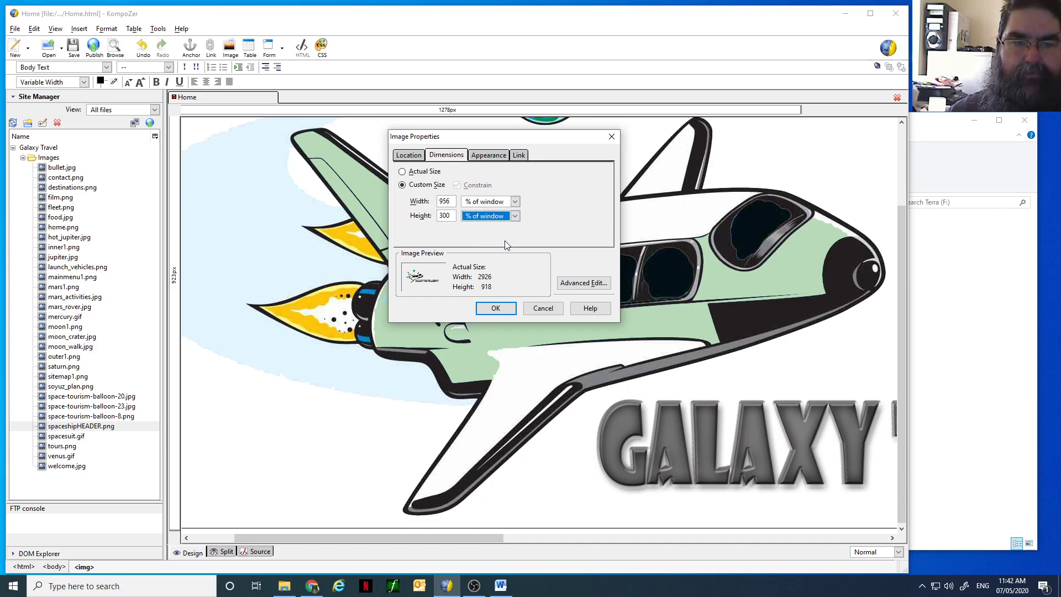
Set the header image's width to 80% of the window, adjust its height percentage and apply the dimensions.
left_click_drag(452, 199, 397, 203)
type("80")
left_click_drag(453, 219, 440, 217)
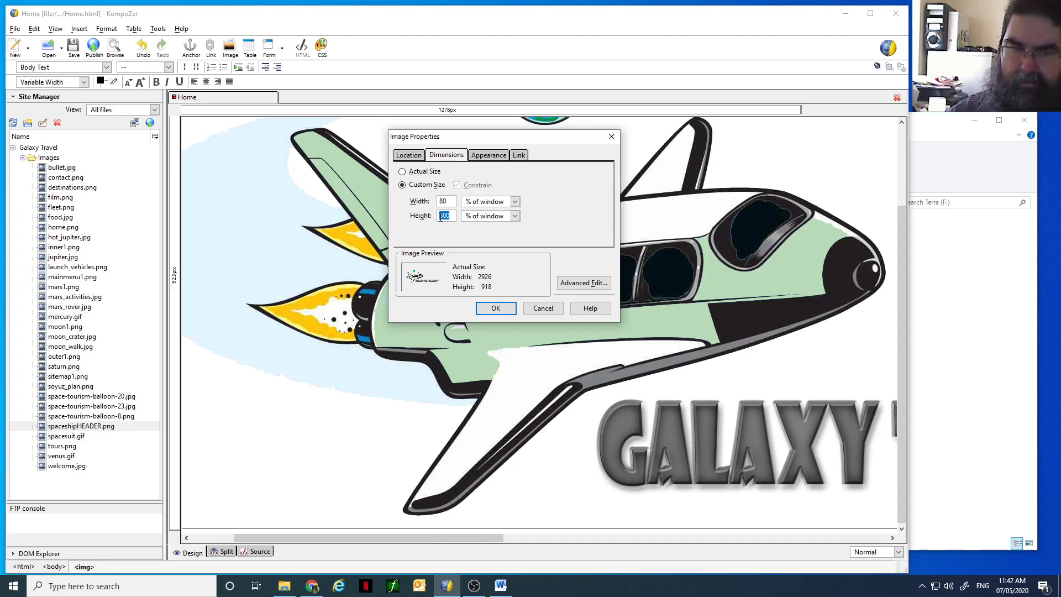
left_click(491, 309)
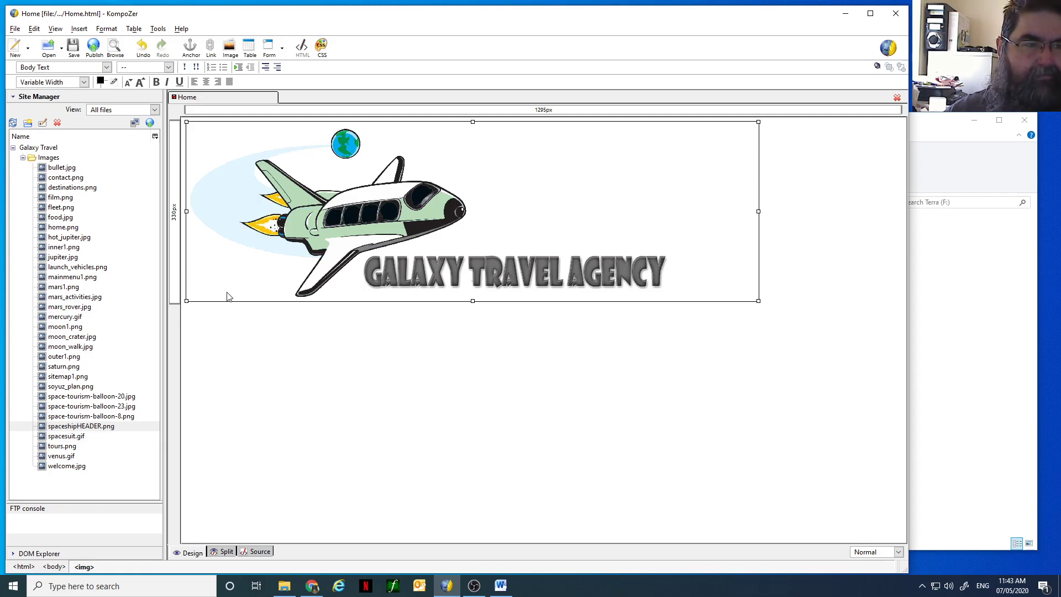
Add two blank lines below the spaceship header image and centre the image on the page.
left_click(781, 285)
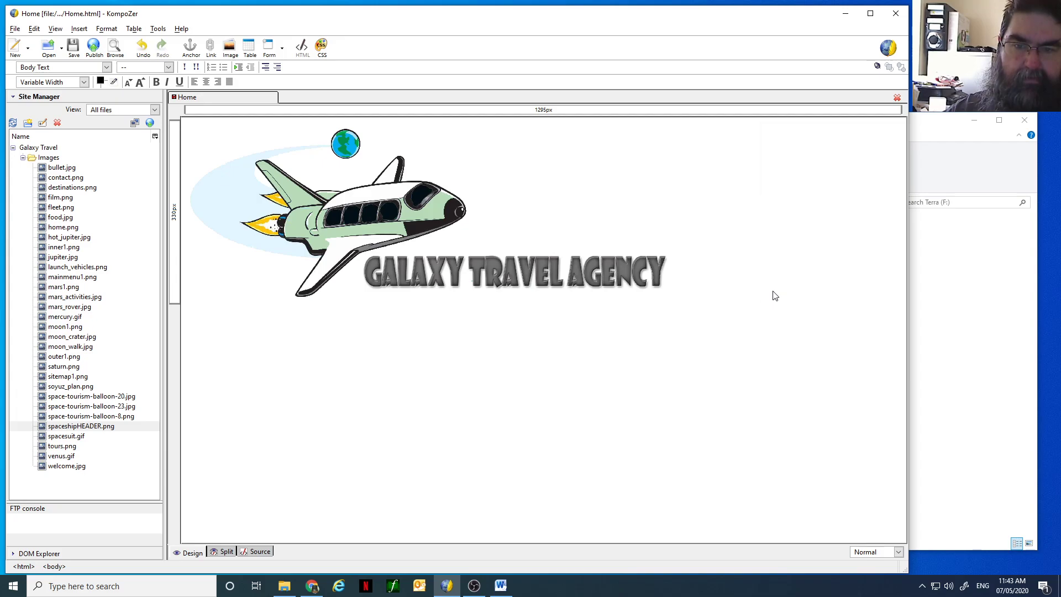
key("Return")
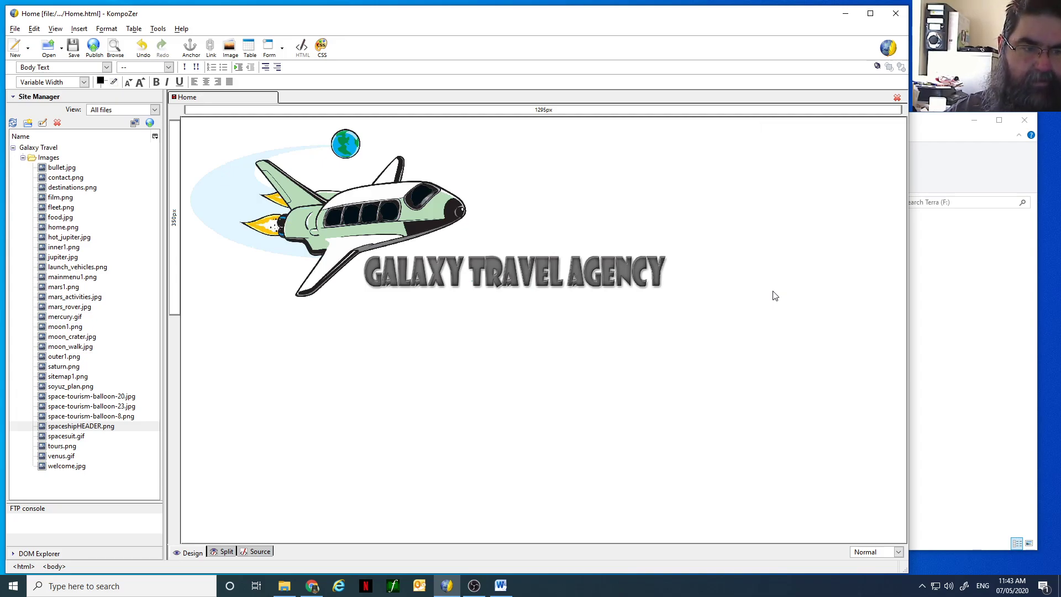
key("Return")
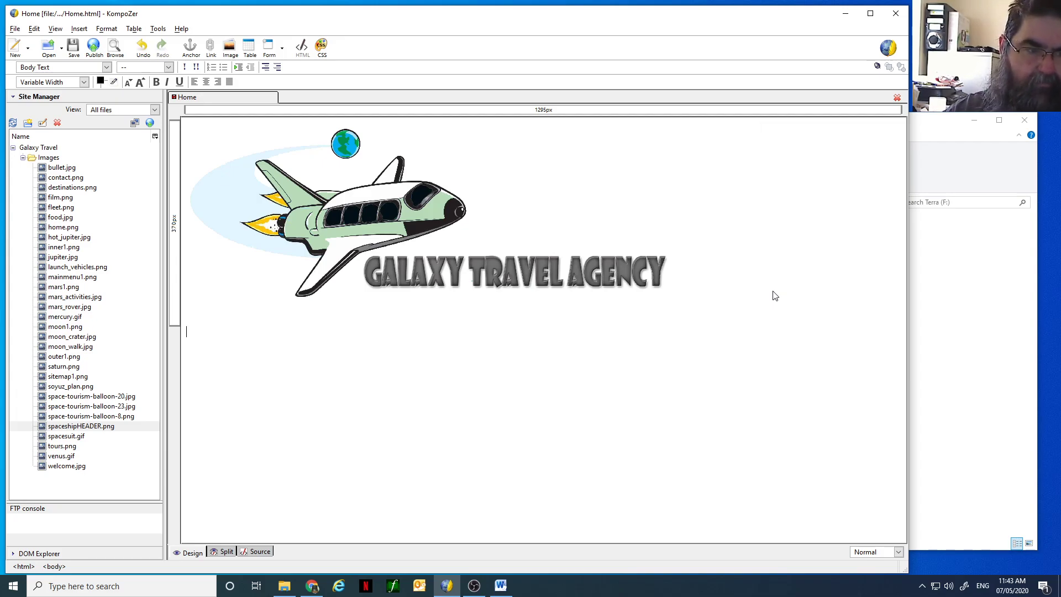
key("Up")
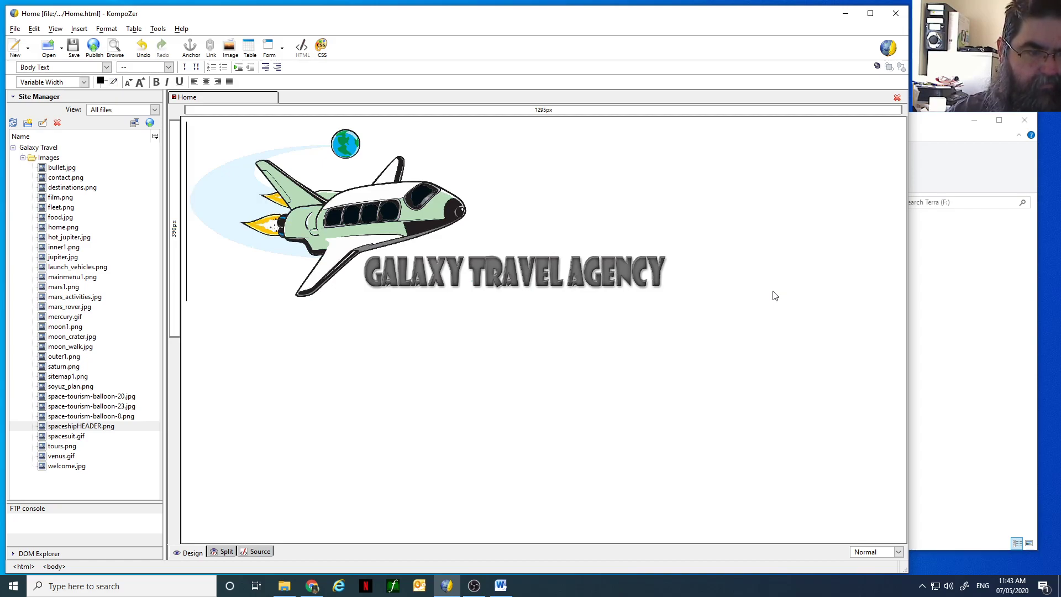
left_click(496, 189)
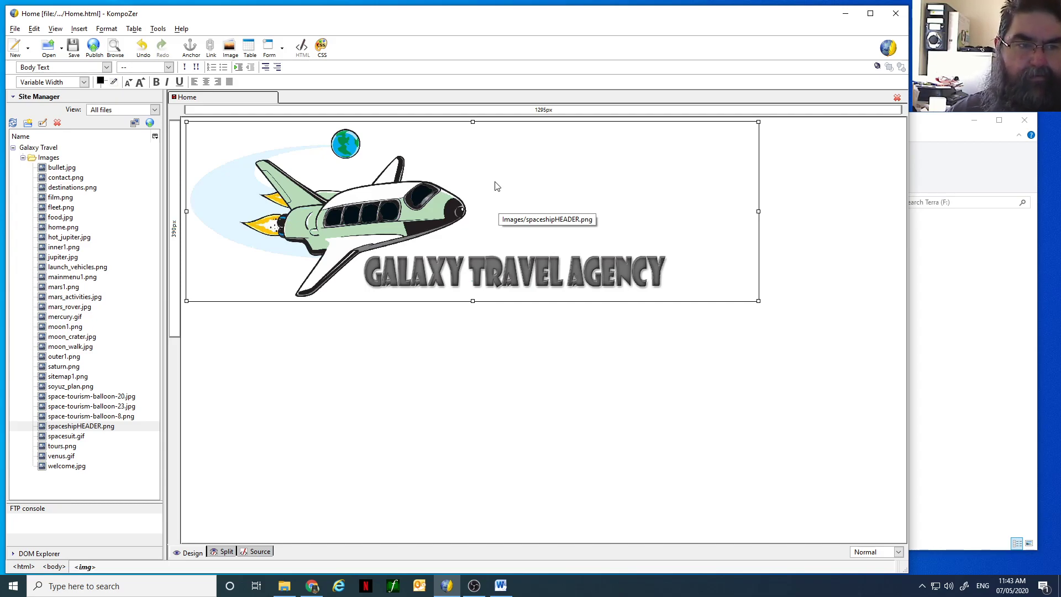
left_click(206, 82)
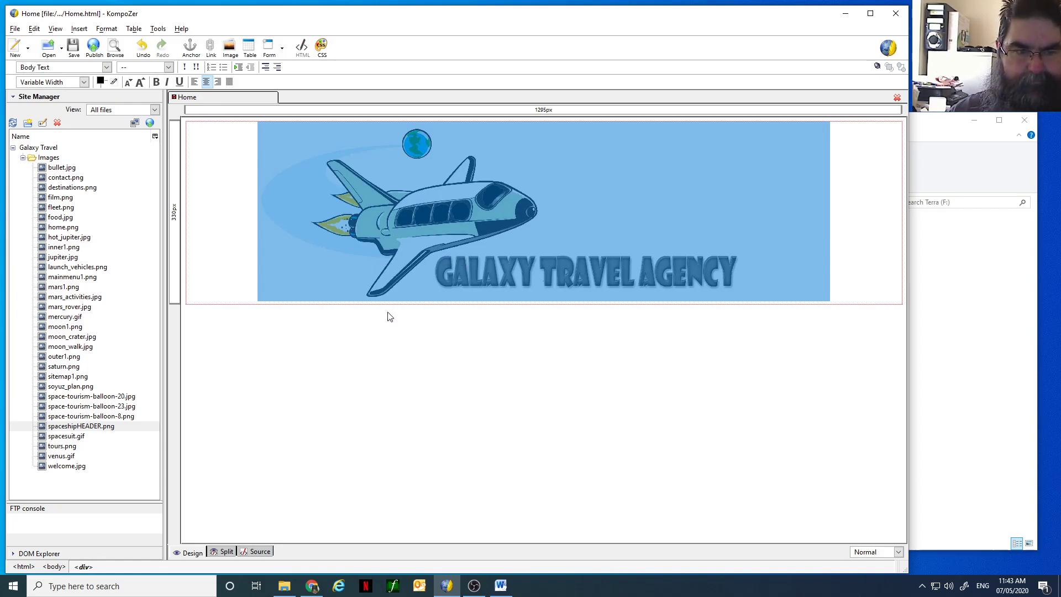
left_click(262, 321)
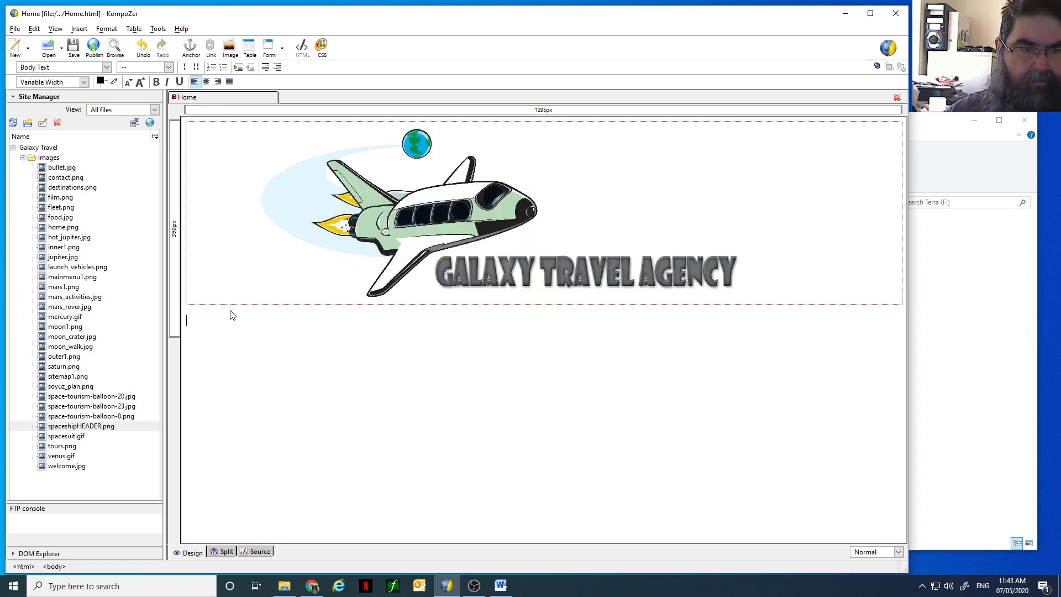
key("Return")
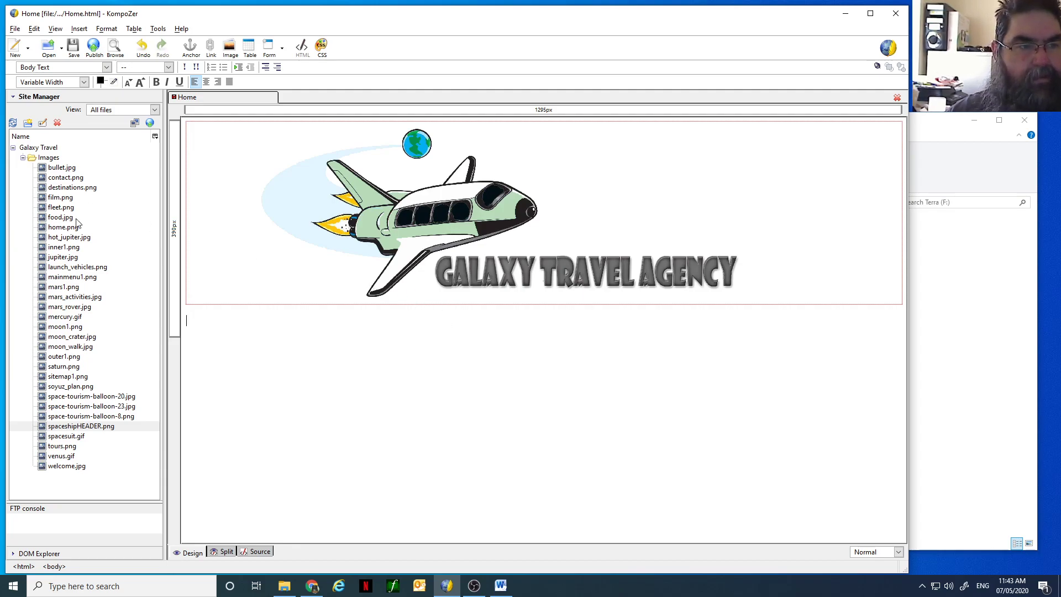
left_click(62, 227)
left_click_drag(55, 229, 191, 328)
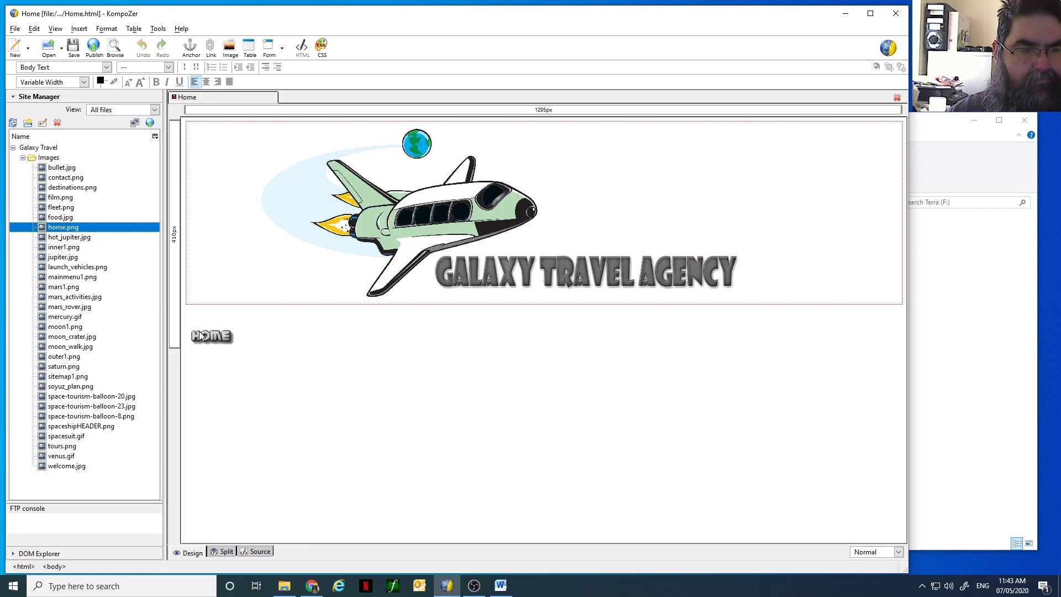
left_click(247, 343)
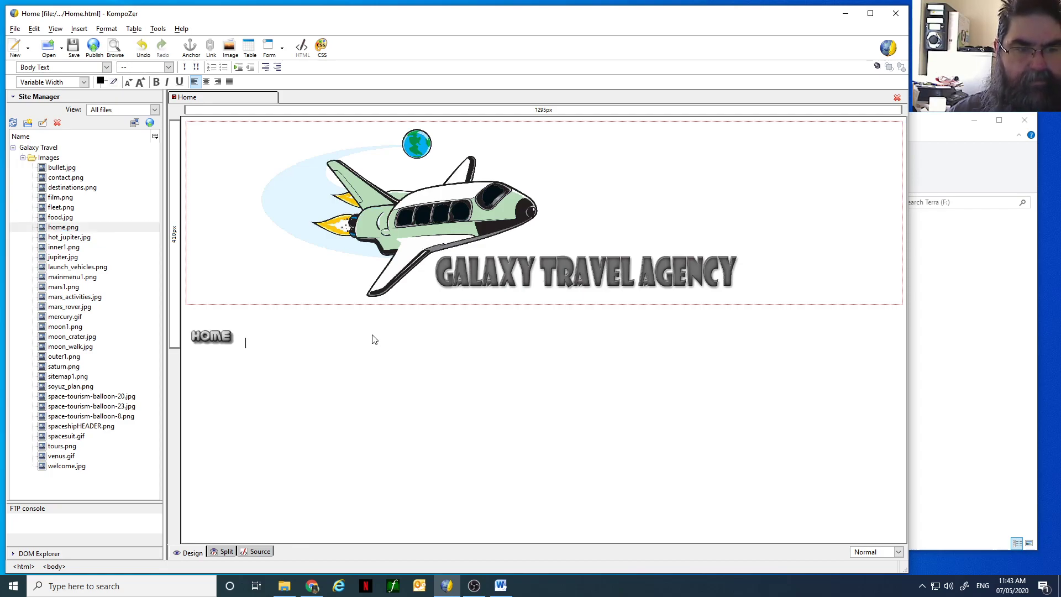
key("BackSpace")
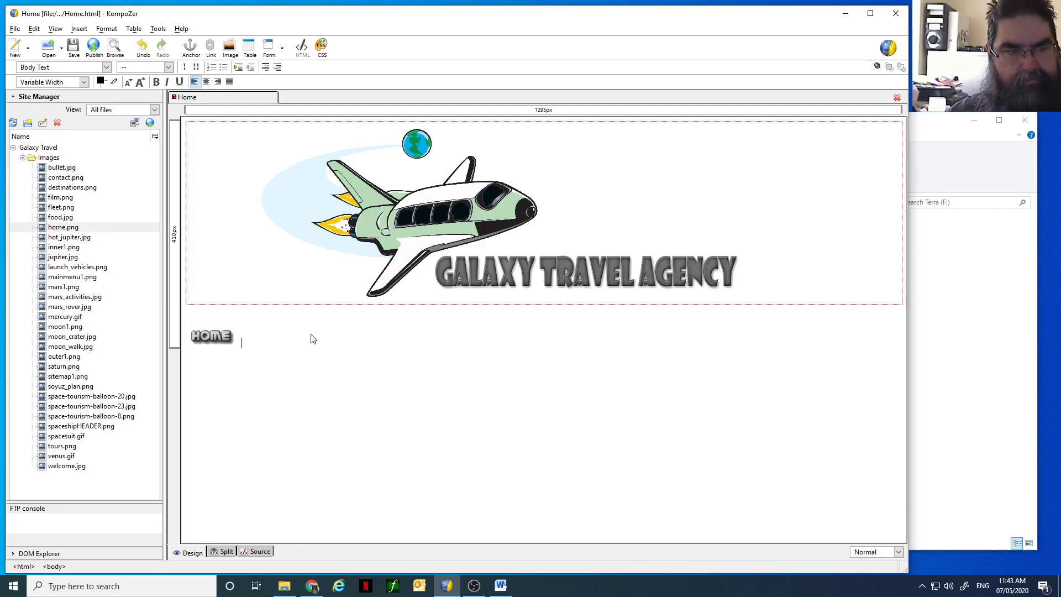
key("BackSpace")
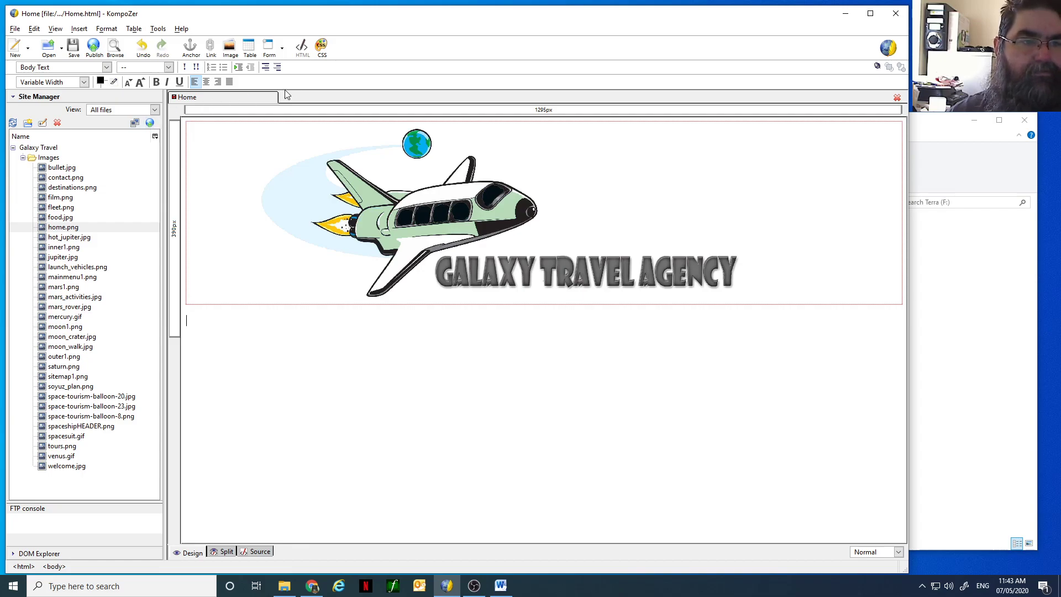
Insert a table with one row and five columns on the line below the header image.
left_click(81, 31)
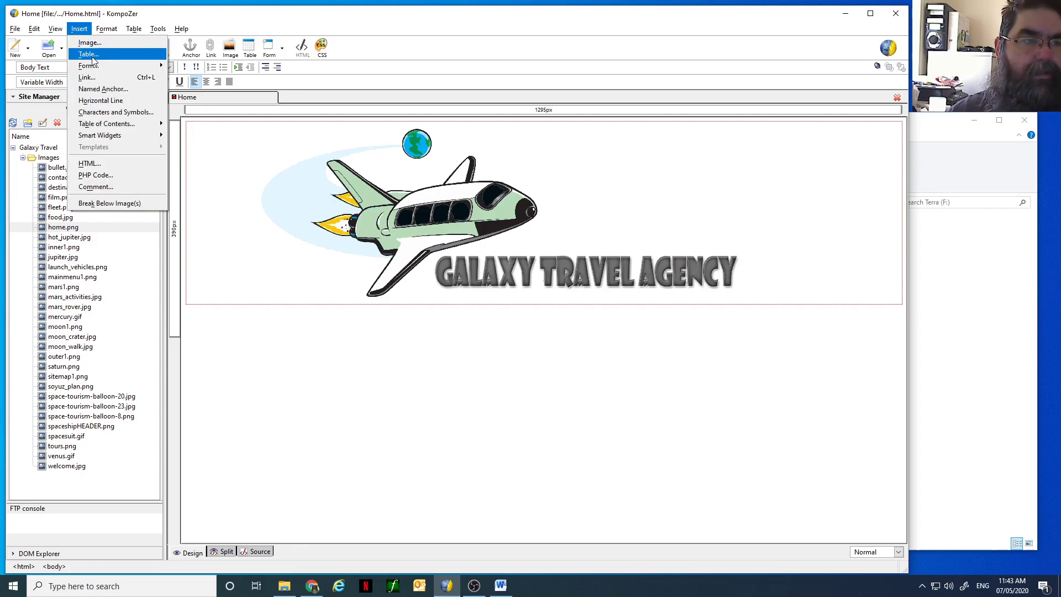
left_click(88, 55)
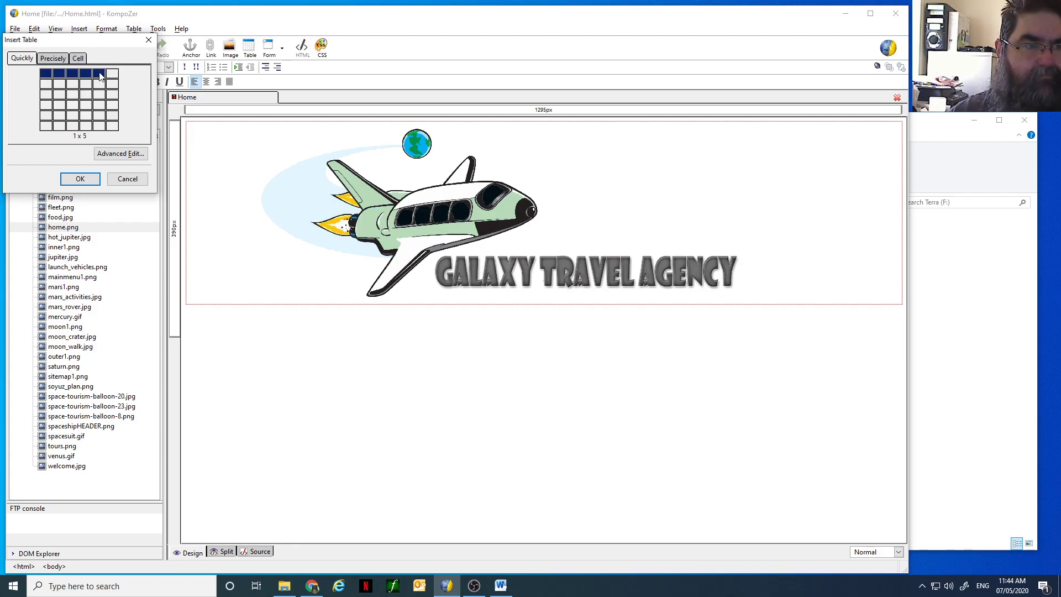
left_click(100, 77)
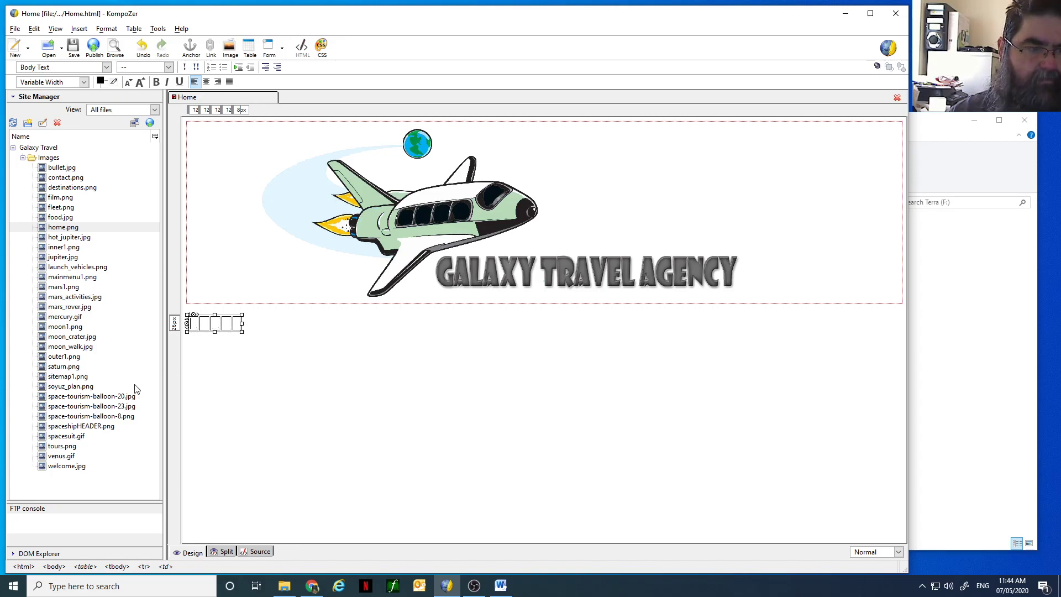
Place home.png, fleet.png, destinations.png and tours.png in the first four table cells, in that order.
left_click_drag(65, 231, 194, 331)
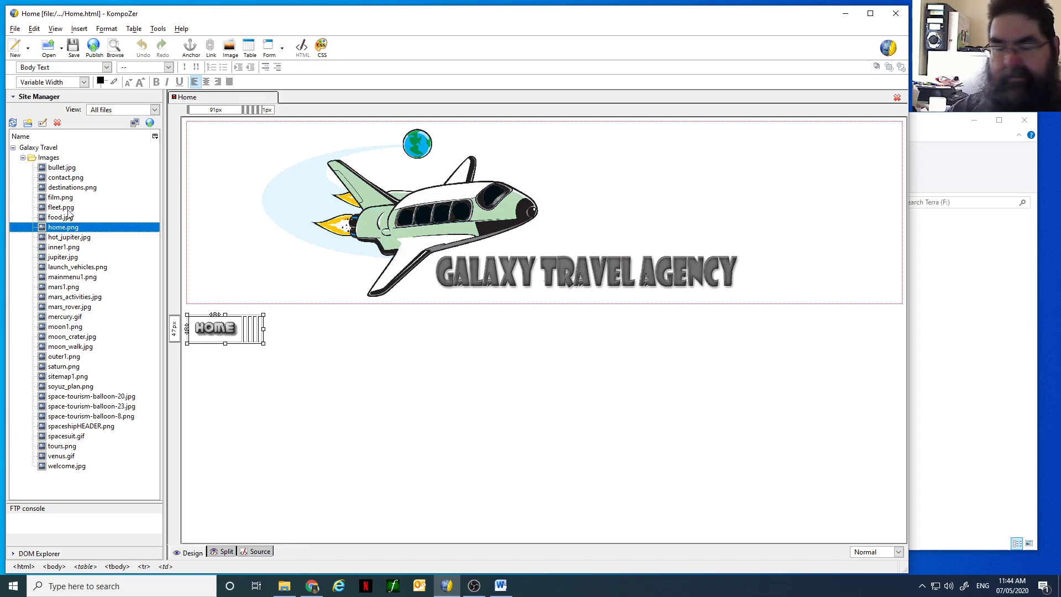
left_click_drag(54, 209, 245, 339)
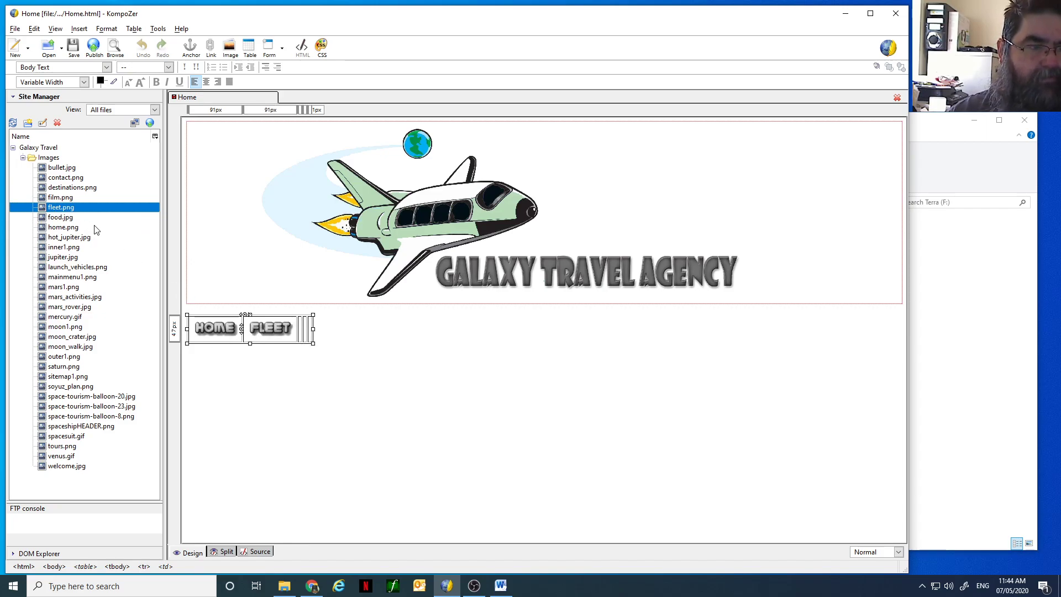
left_click(61, 189)
left_click_drag(62, 194, 300, 339)
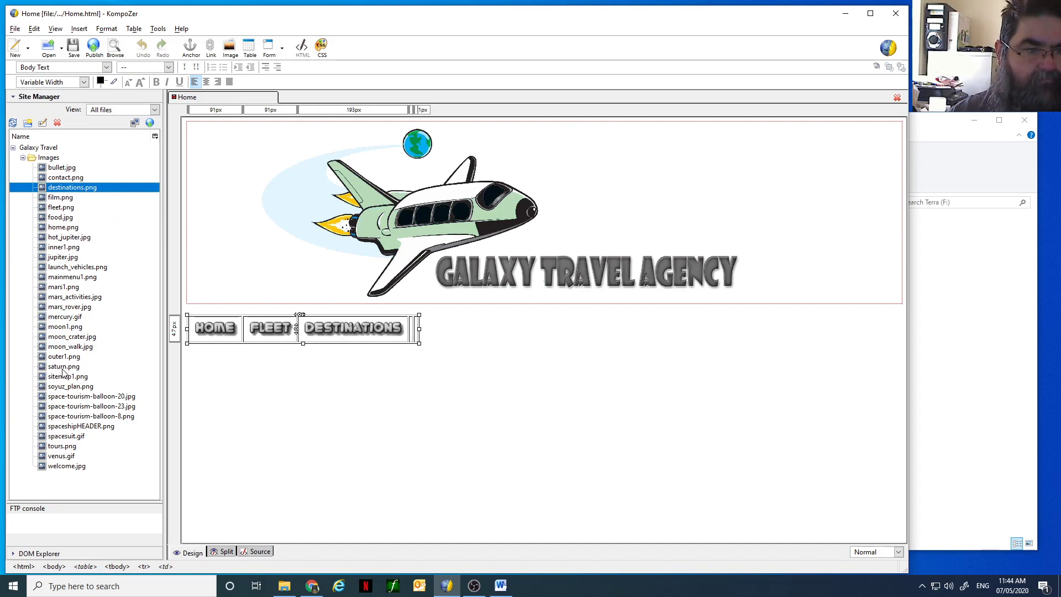
left_click_drag(60, 446, 415, 347)
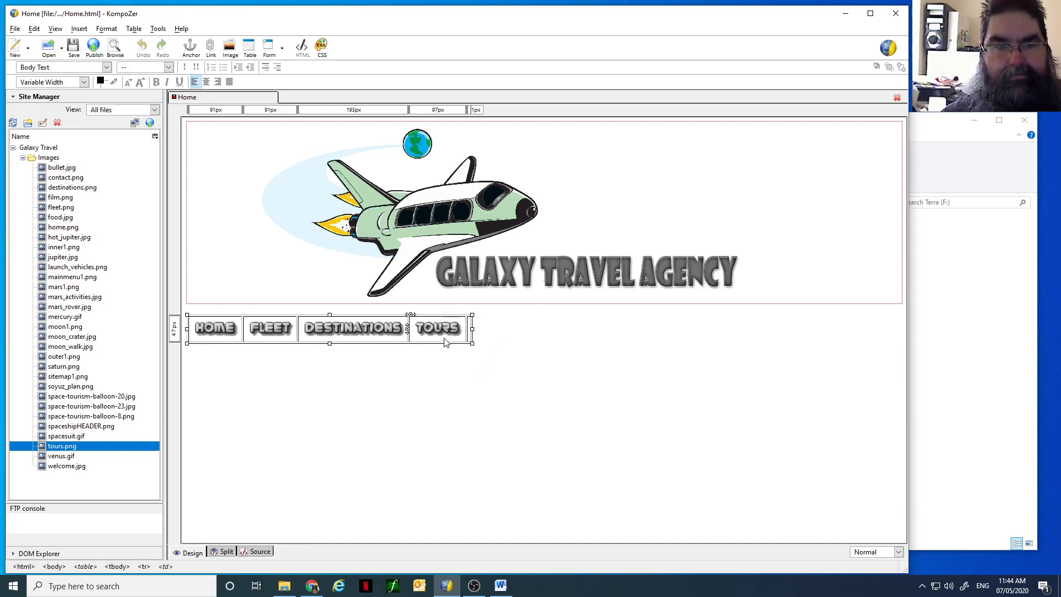
Set the navigation table's border to 0 pixels and apply it.
left_click(200, 320)
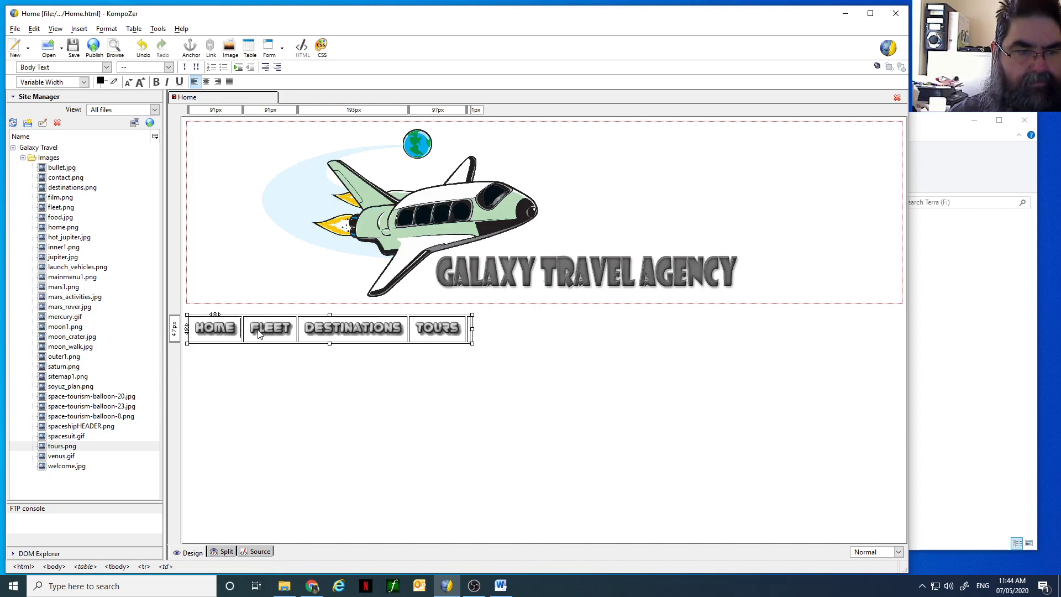
right_click(232, 321)
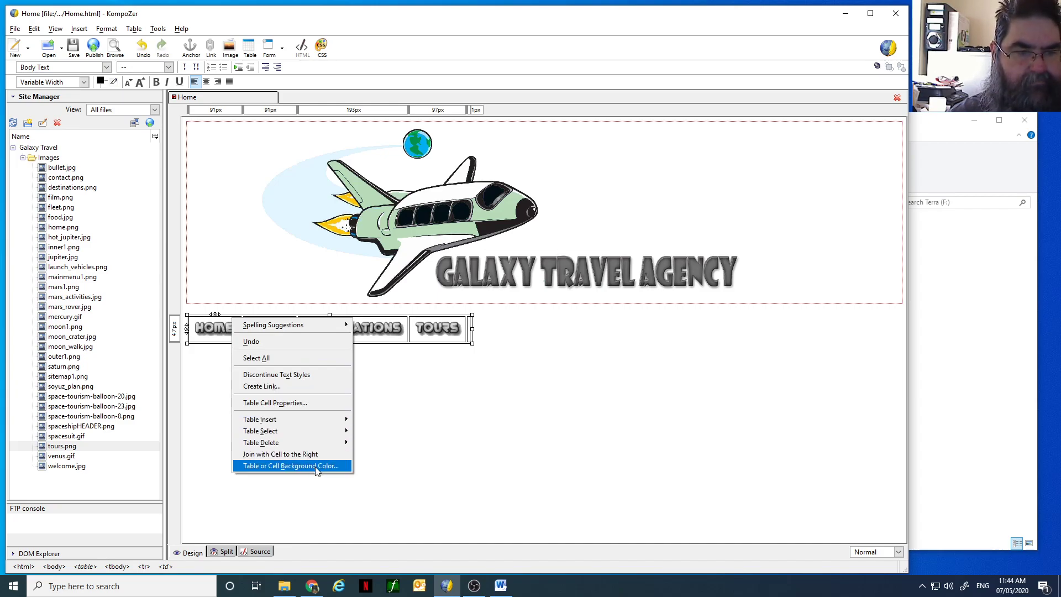
left_click(293, 404)
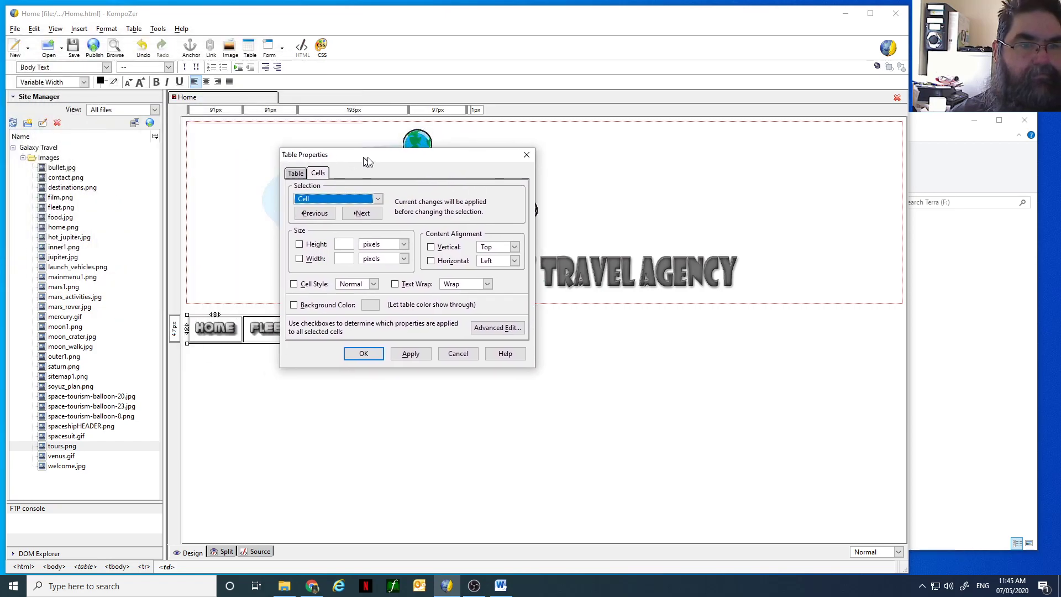
left_click(336, 176)
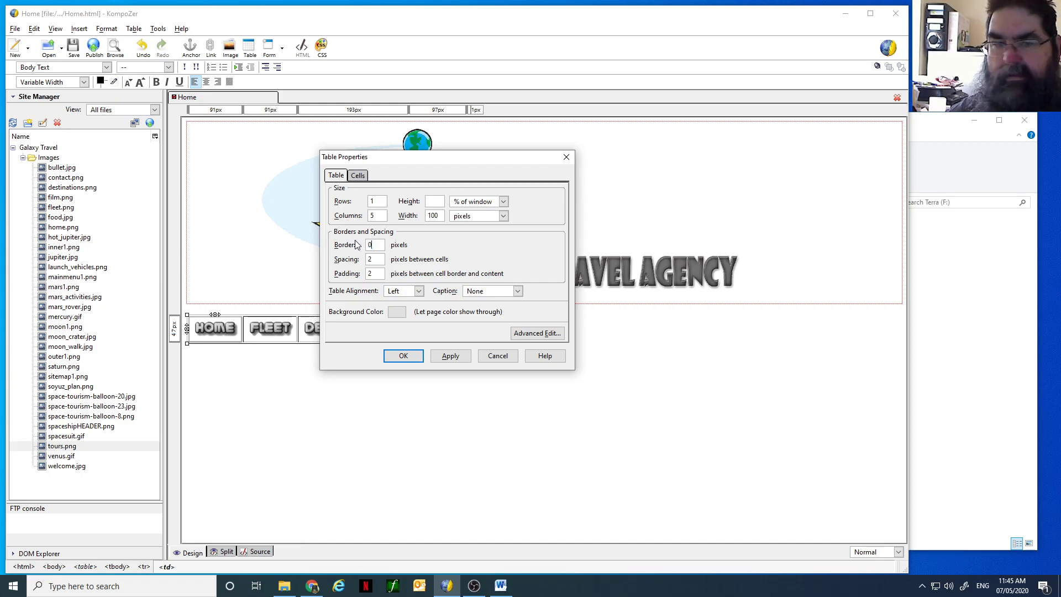
left_click(384, 247)
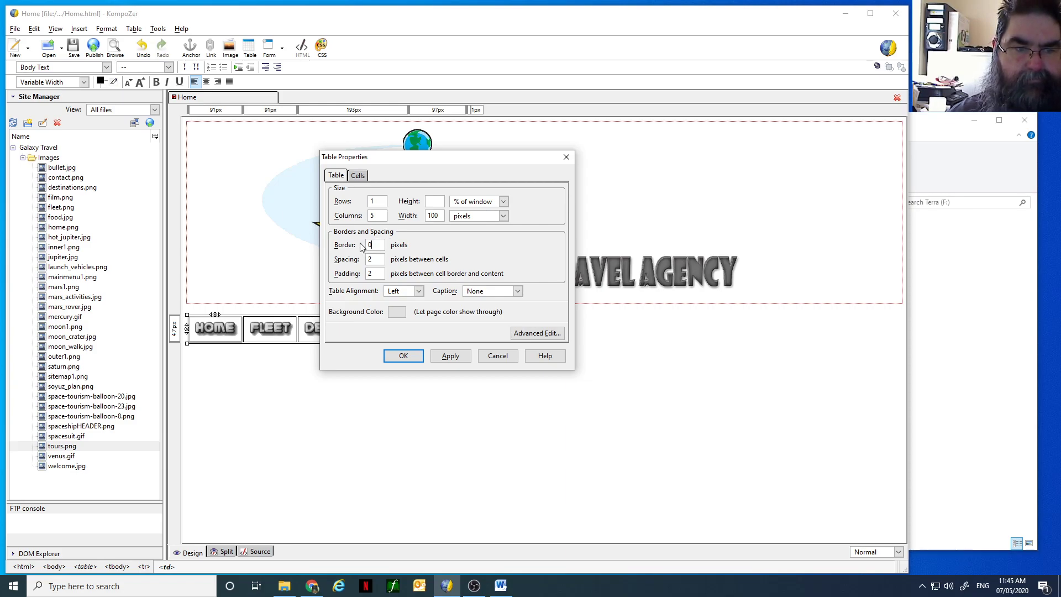
left_click(450, 357)
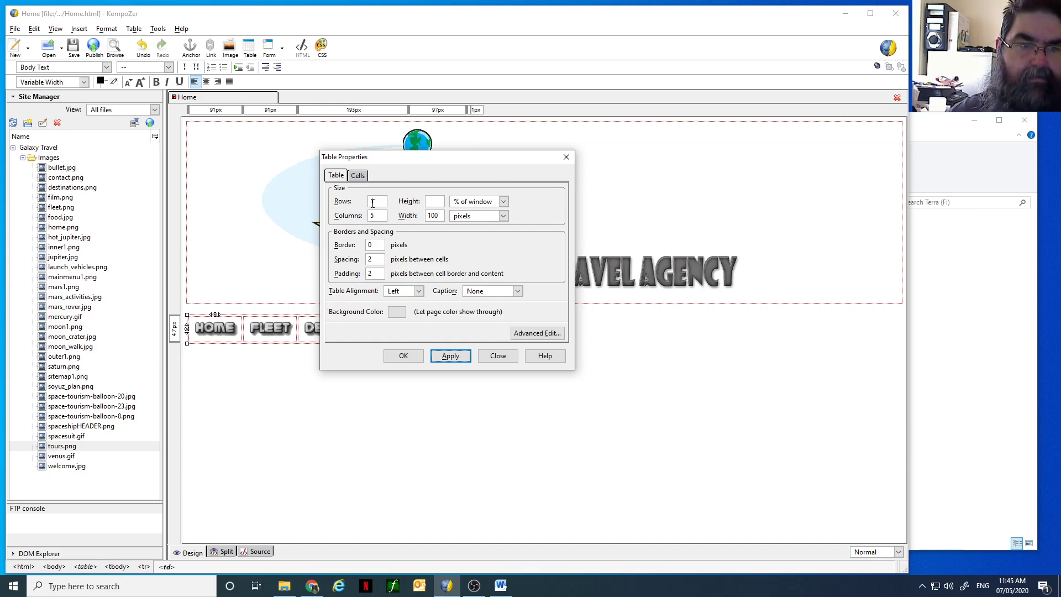
Set the navigation table's width to 100% of window and its height to 2% of window, and apply the size.
left_click(348, 204)
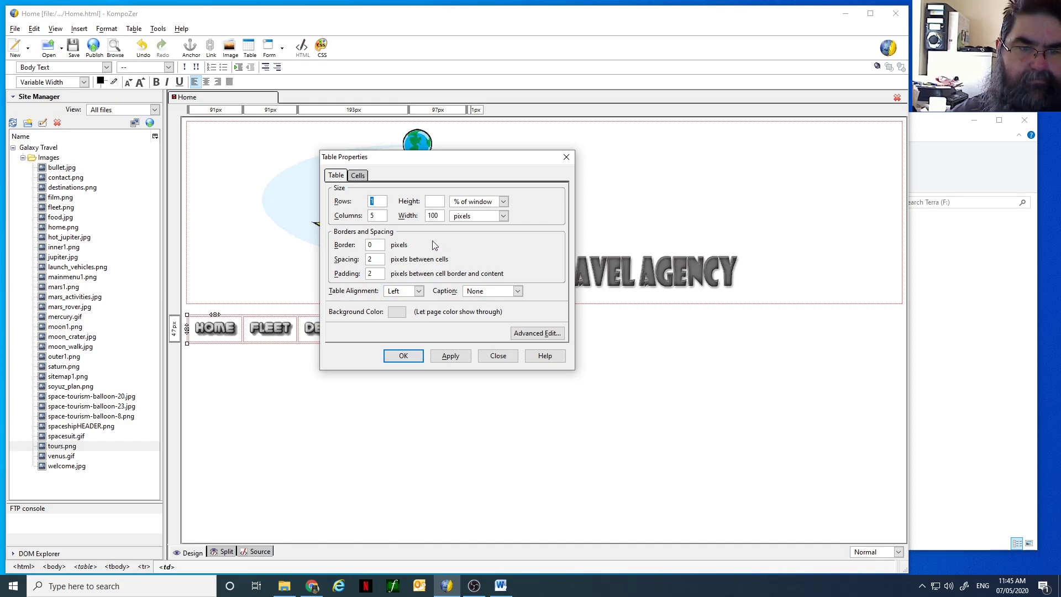
left_click(488, 218)
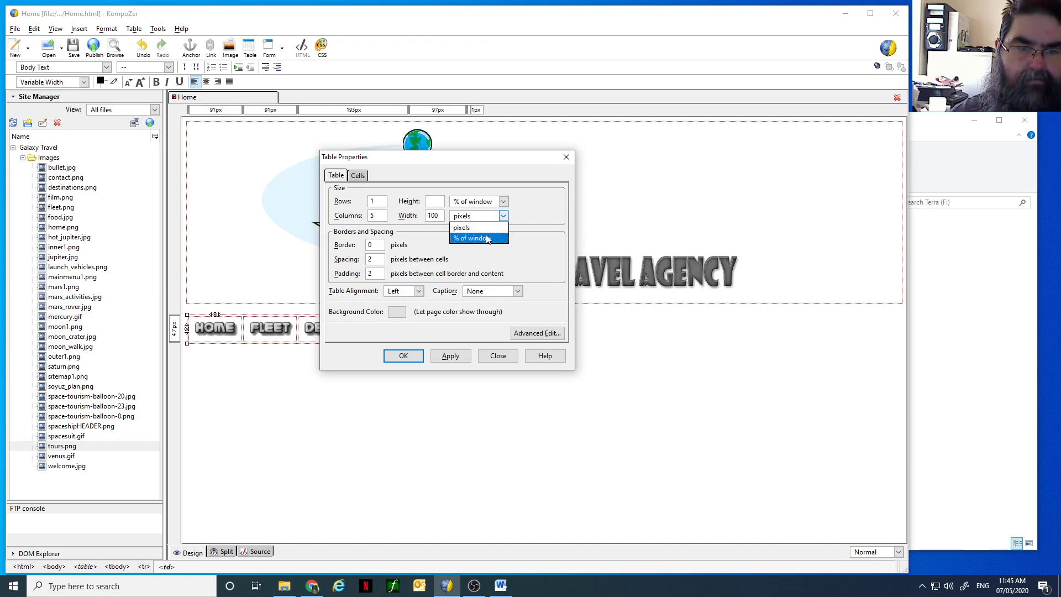
left_click(488, 239)
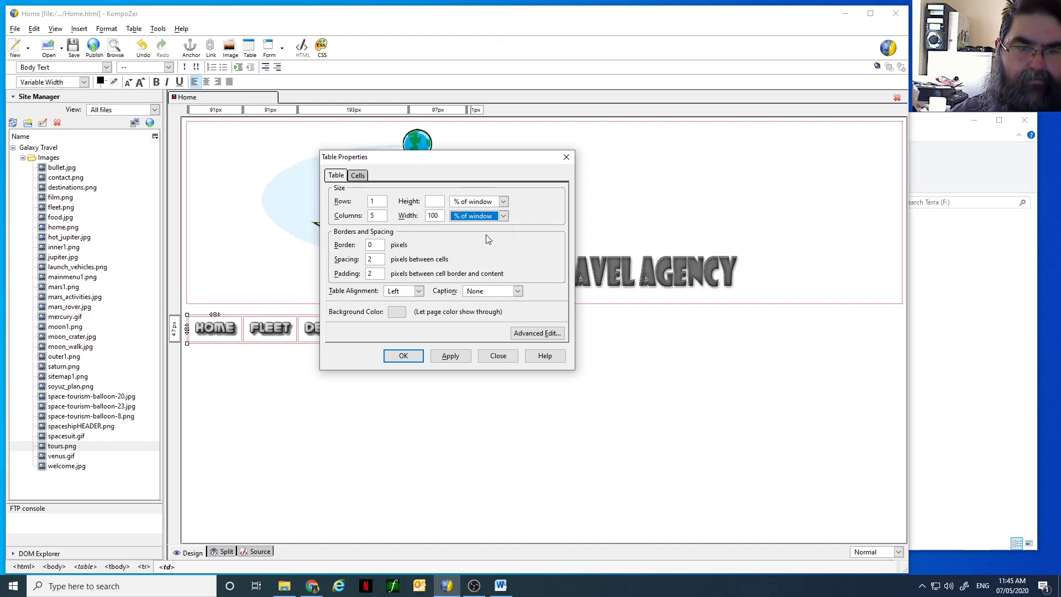
left_click(440, 203)
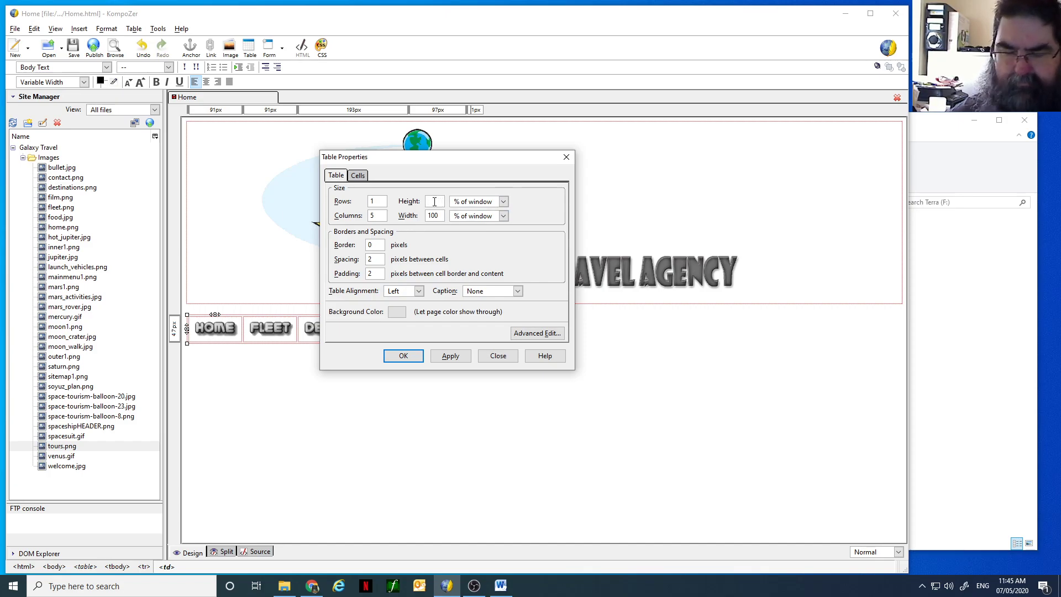
left_click(451, 356)
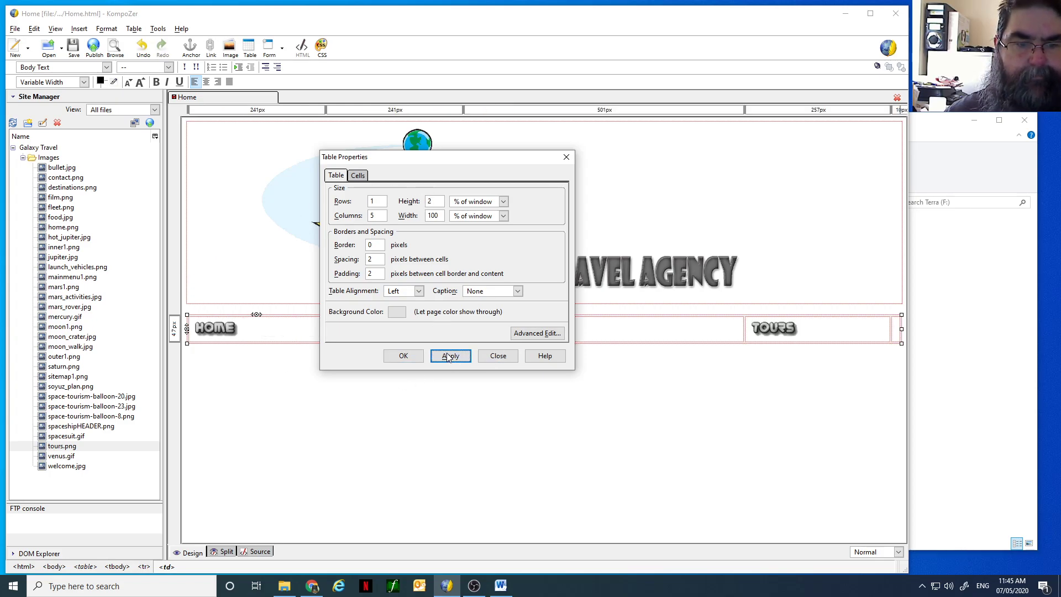
Set the width of the table cell holding the Home image to 20% of table and apply it.
left_click(358, 176)
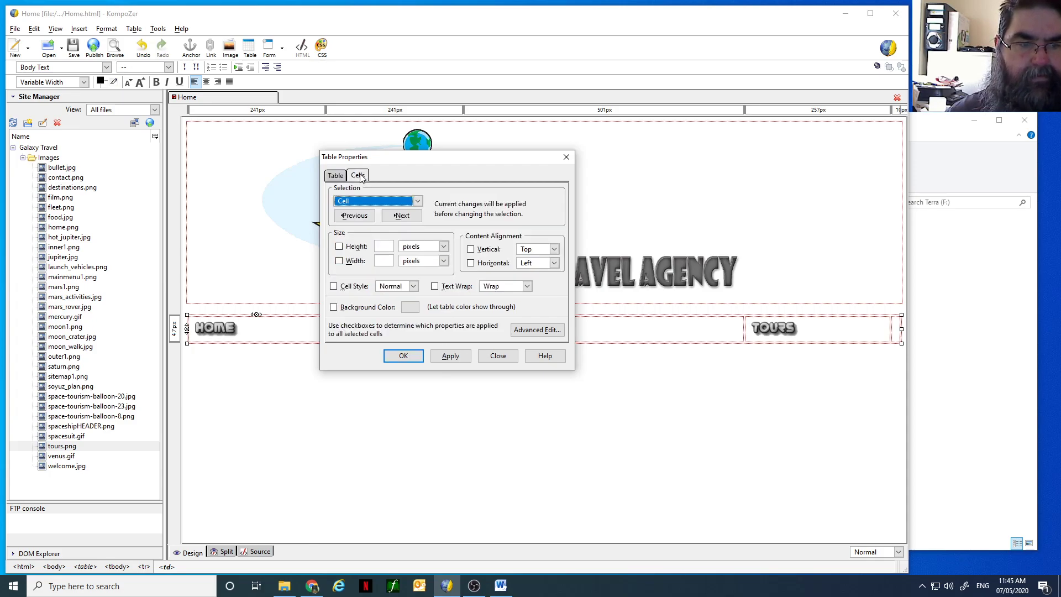
left_click_drag(432, 168, 462, 66)
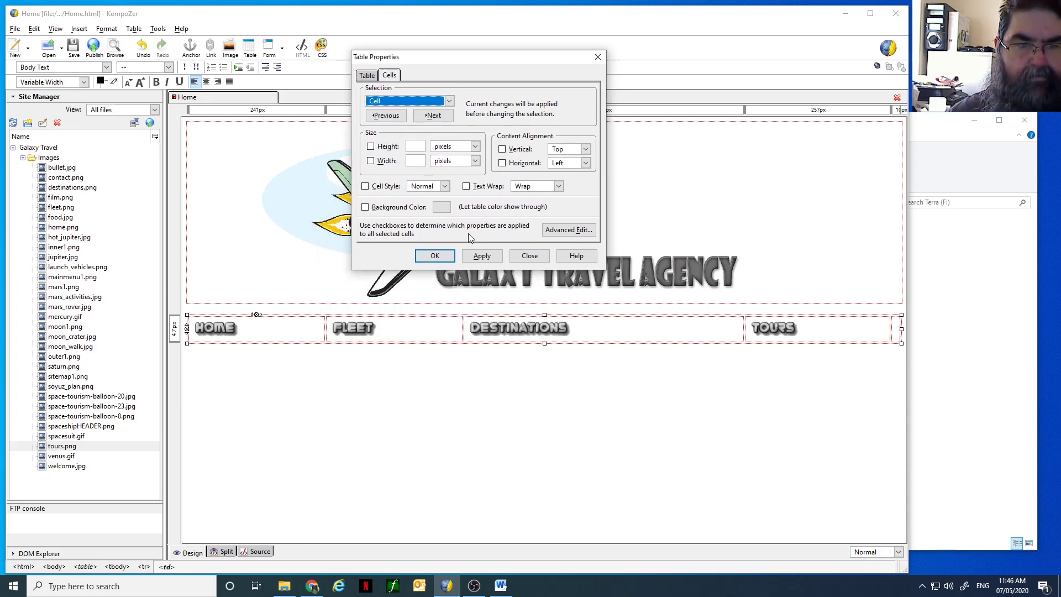
left_click(393, 161)
left_click(474, 160)
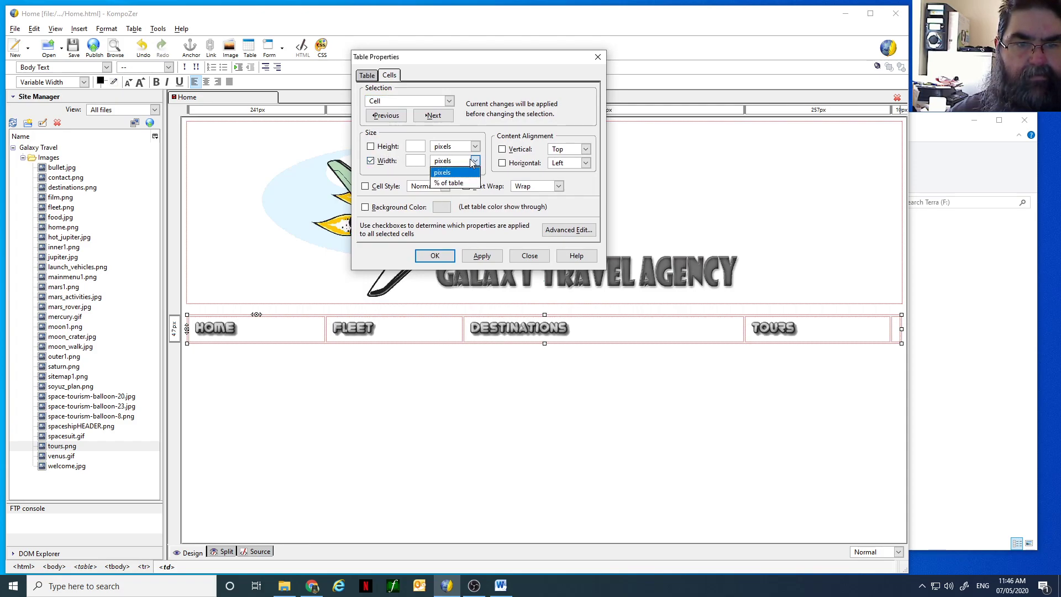
left_click(449, 183)
left_click(418, 160)
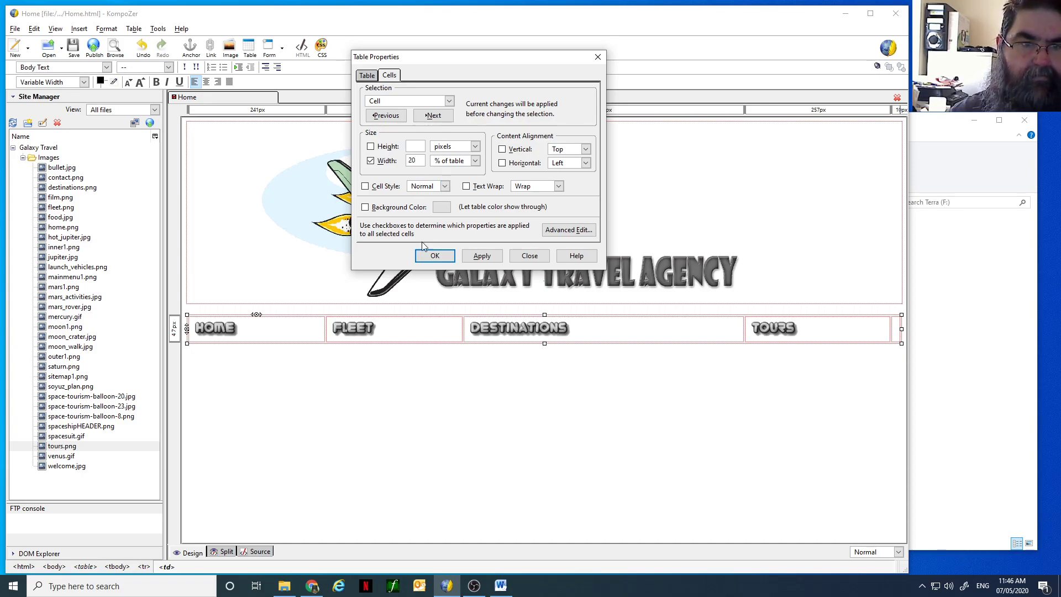
left_click(479, 255)
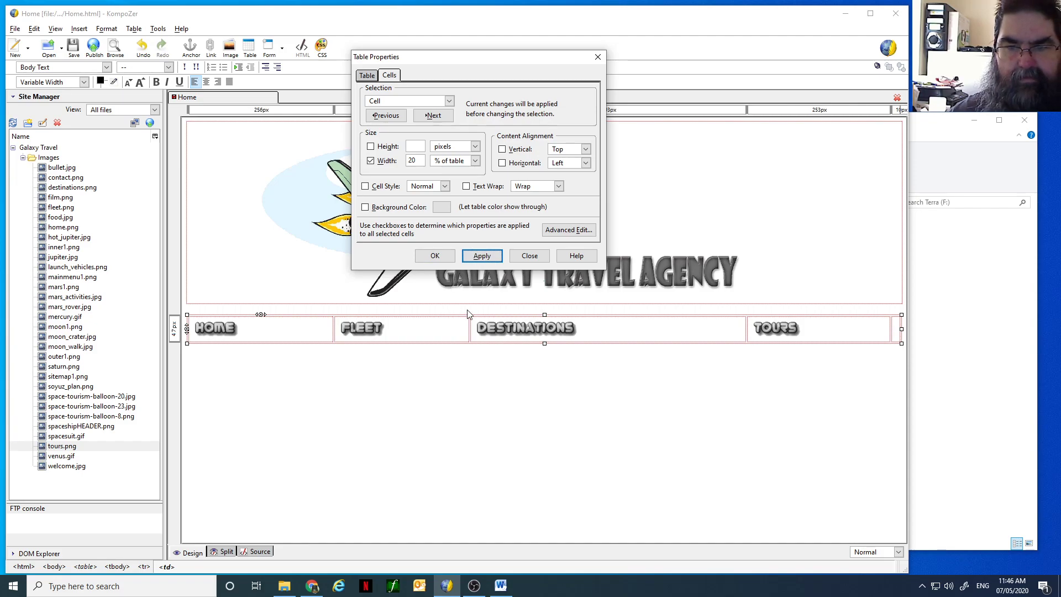
Try to set the width of all cells in the navigation table's row to 20% of table and apply it.
left_click(845, 330)
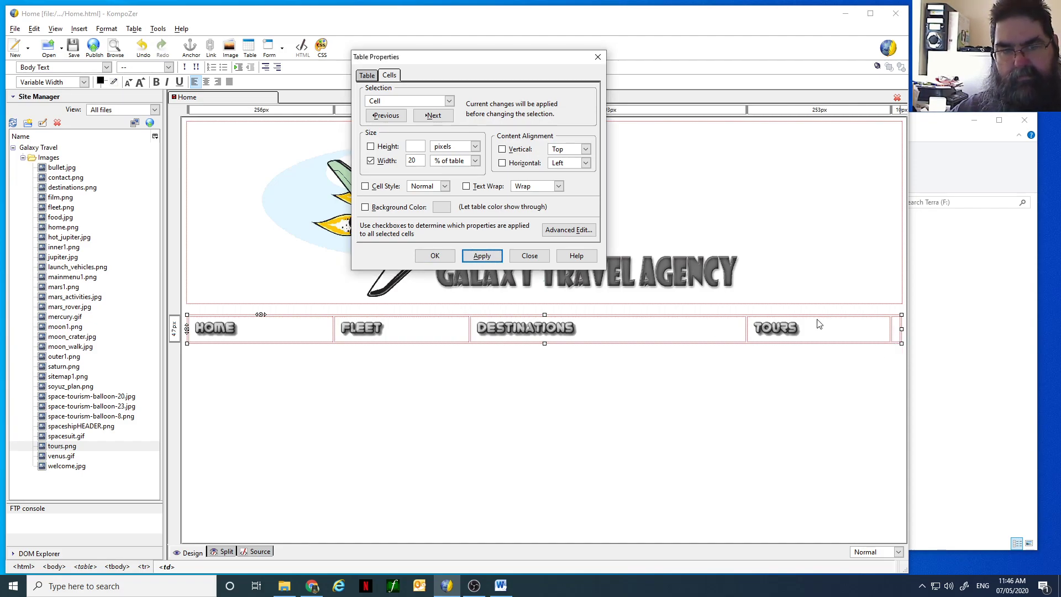
left_click(435, 255)
left_click(303, 330)
left_click_drag(249, 332, 894, 333)
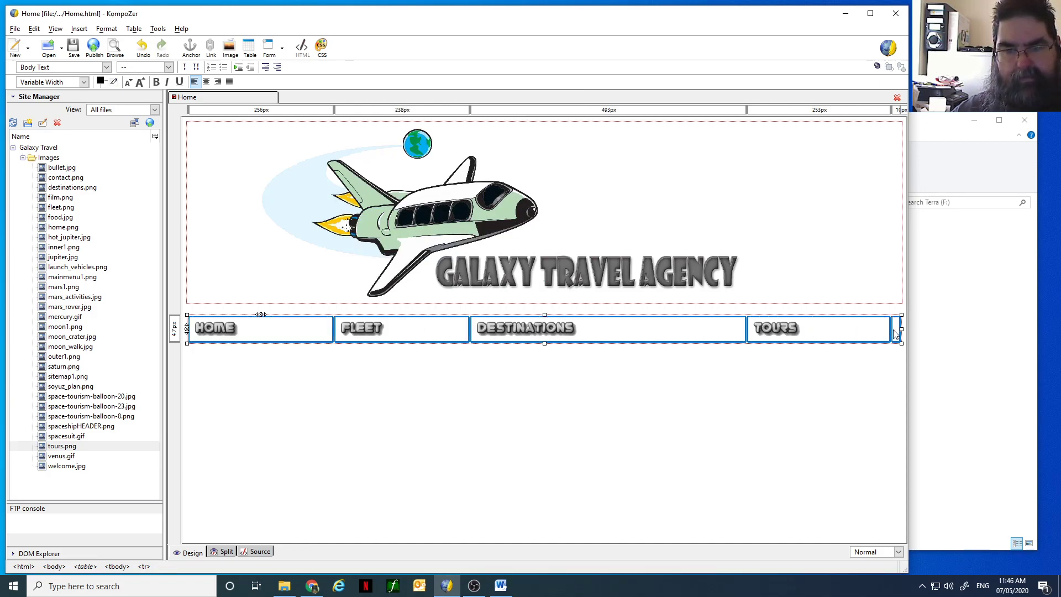
right_click(646, 333)
mouse_move(717, 497)
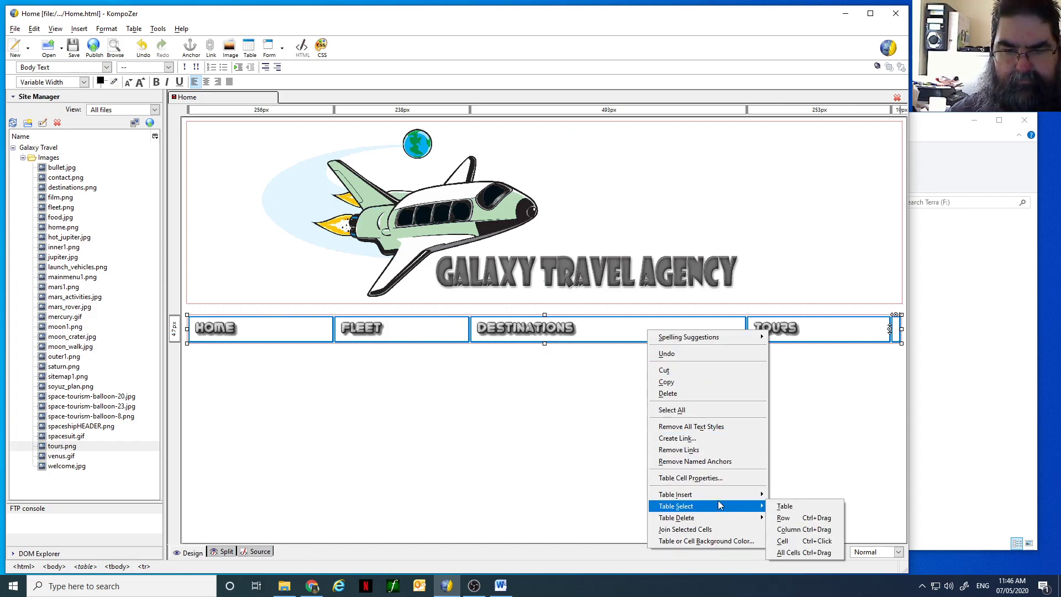
left_click(715, 478)
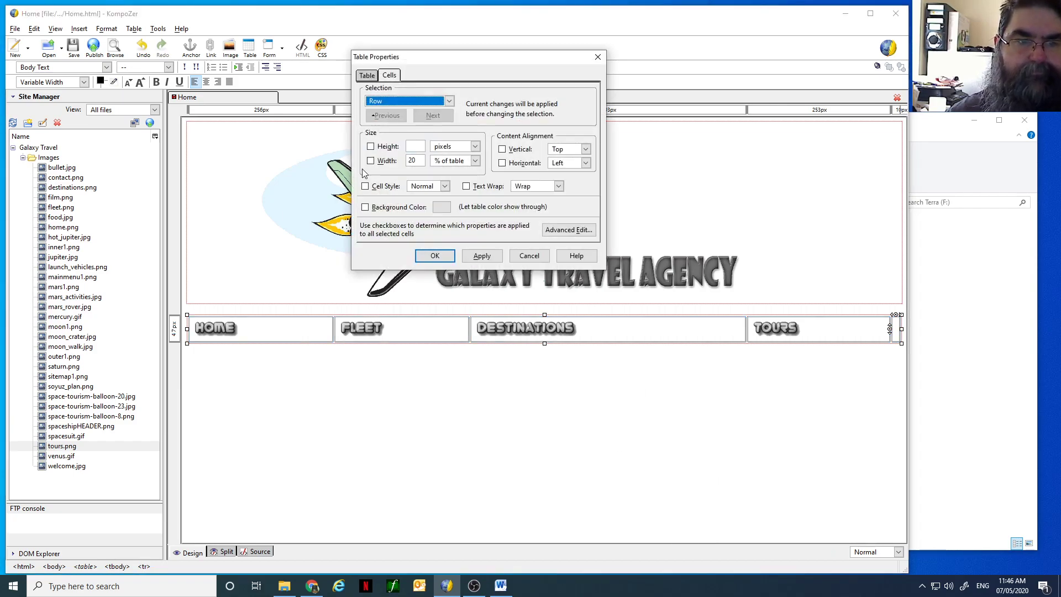
left_click(378, 163)
left_click(452, 162)
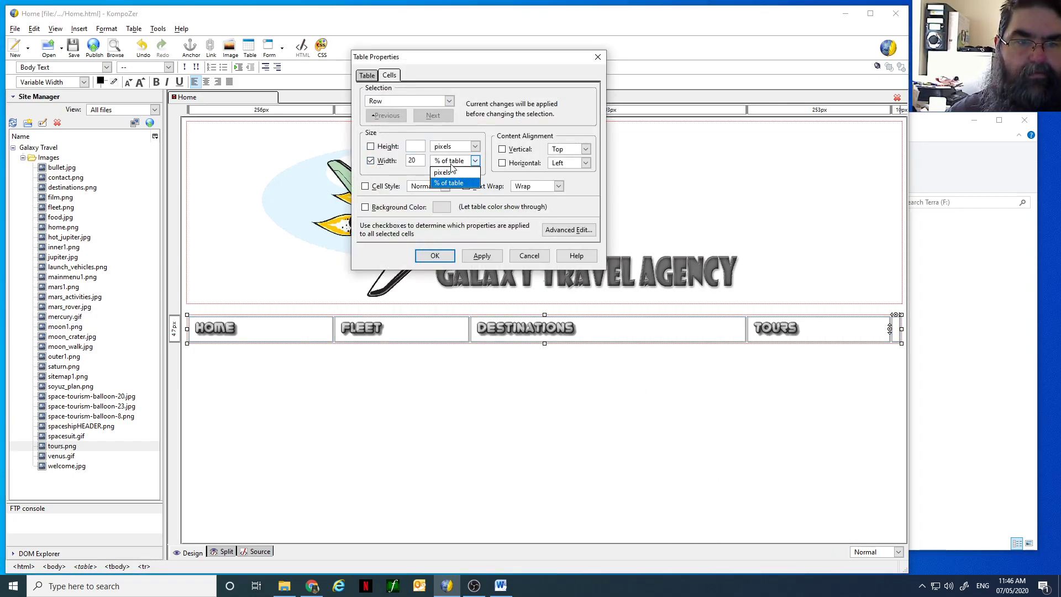
left_click(448, 183)
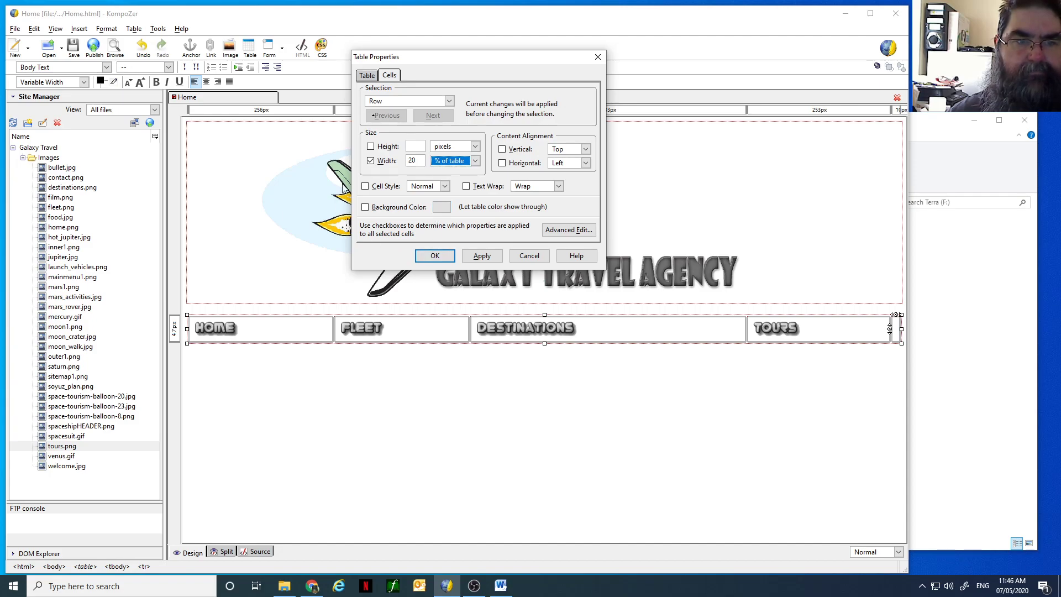
left_click(481, 256)
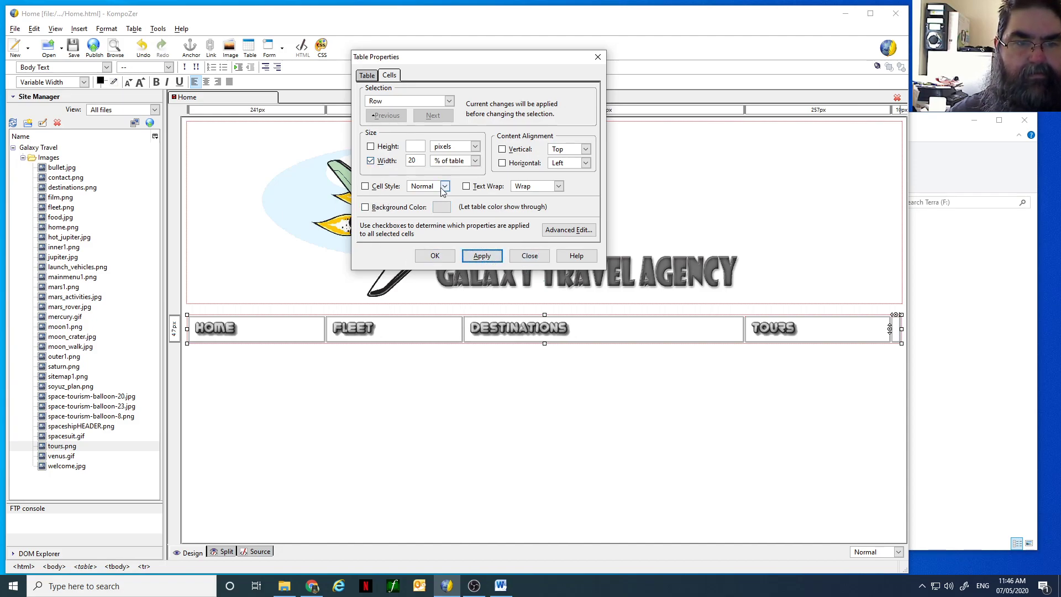
Set the navigation row's content alignment to Center horizontally and Middle vertically, and apply it.
left_click(571, 168)
left_click(561, 186)
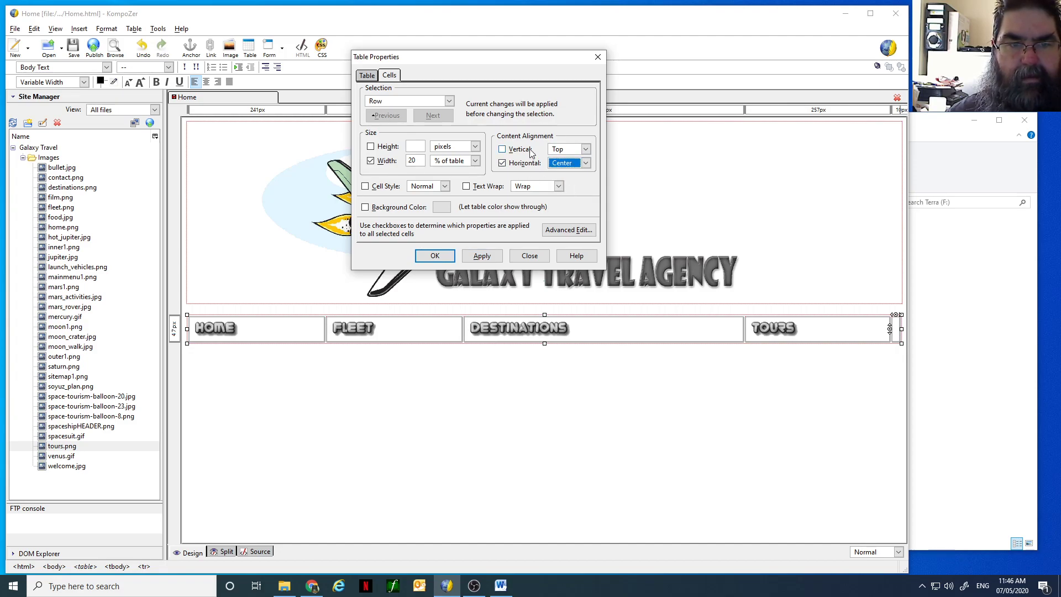
left_click(531, 153)
left_click(585, 149)
left_click(568, 167)
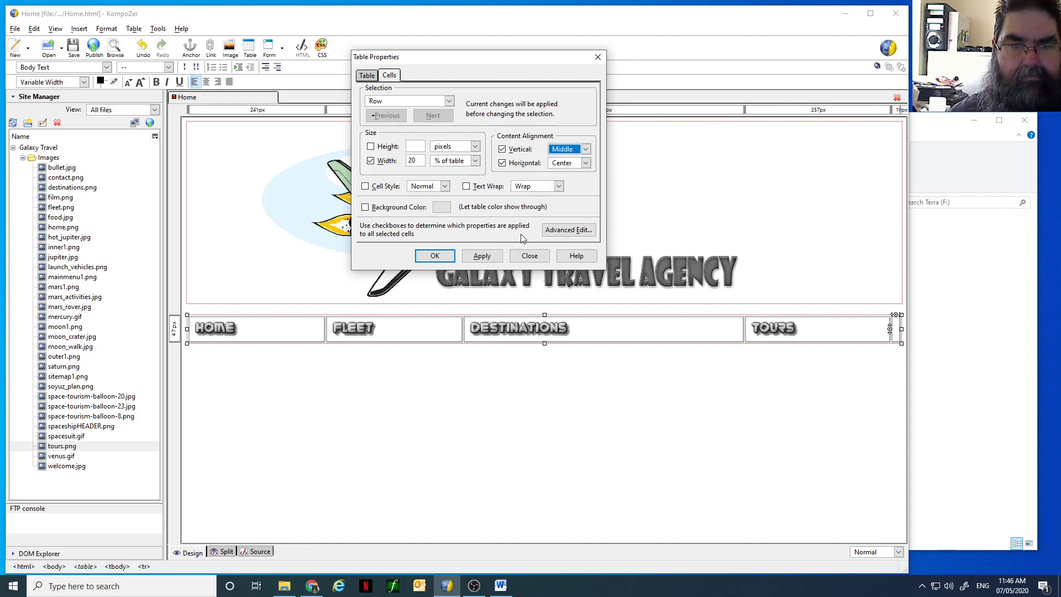
left_click(482, 257)
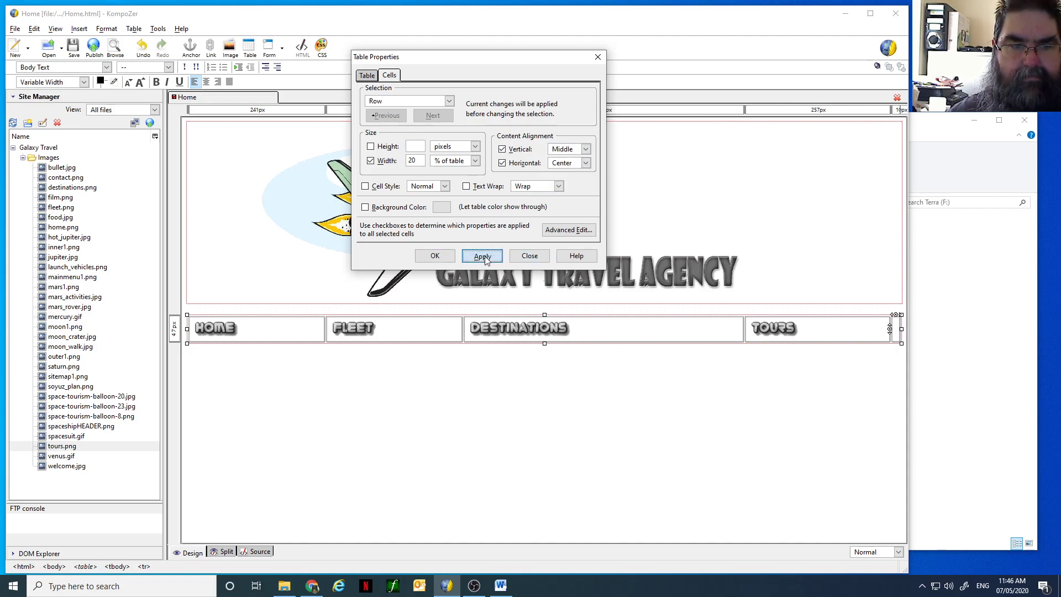
left_click(435, 256)
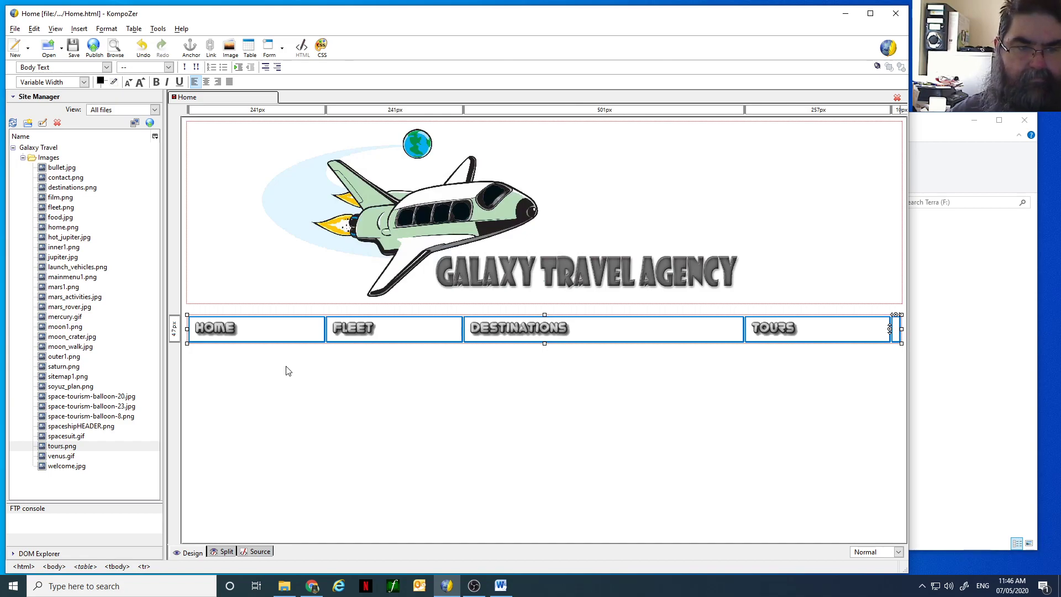
left_click(247, 329)
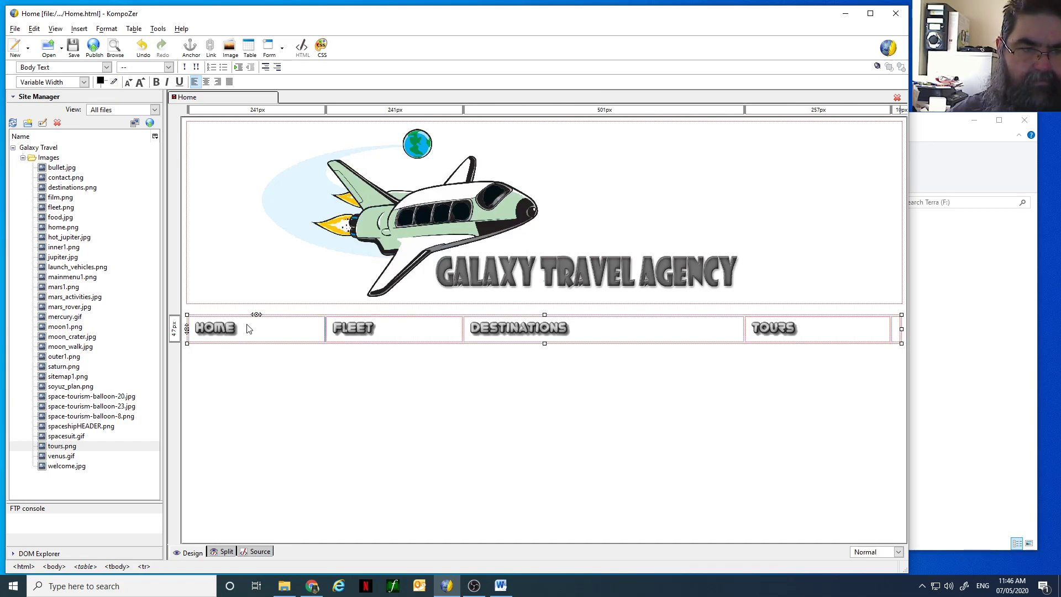
left_click(195, 329)
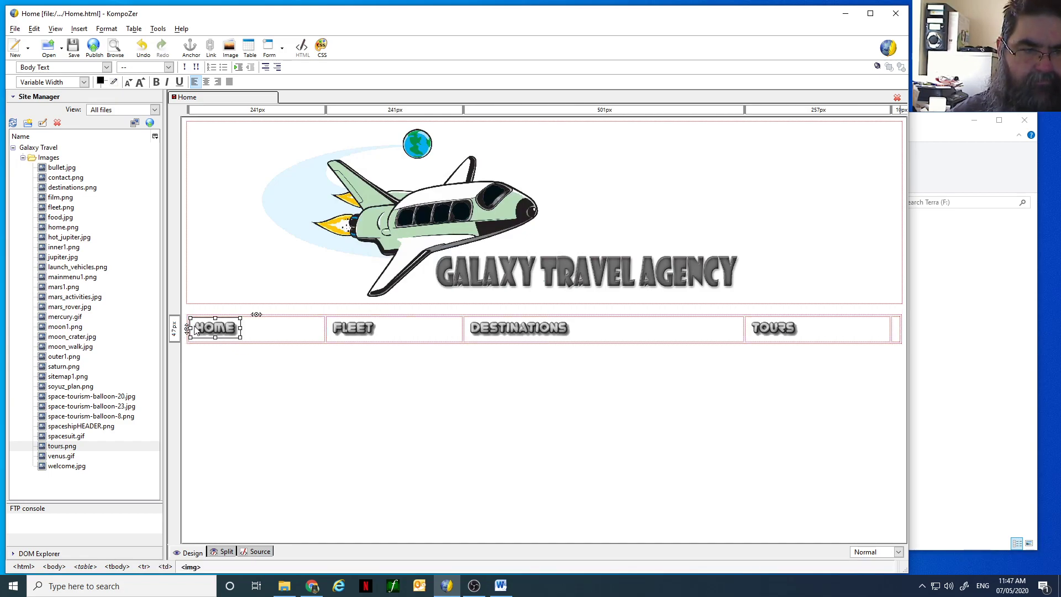
left_click(269, 334)
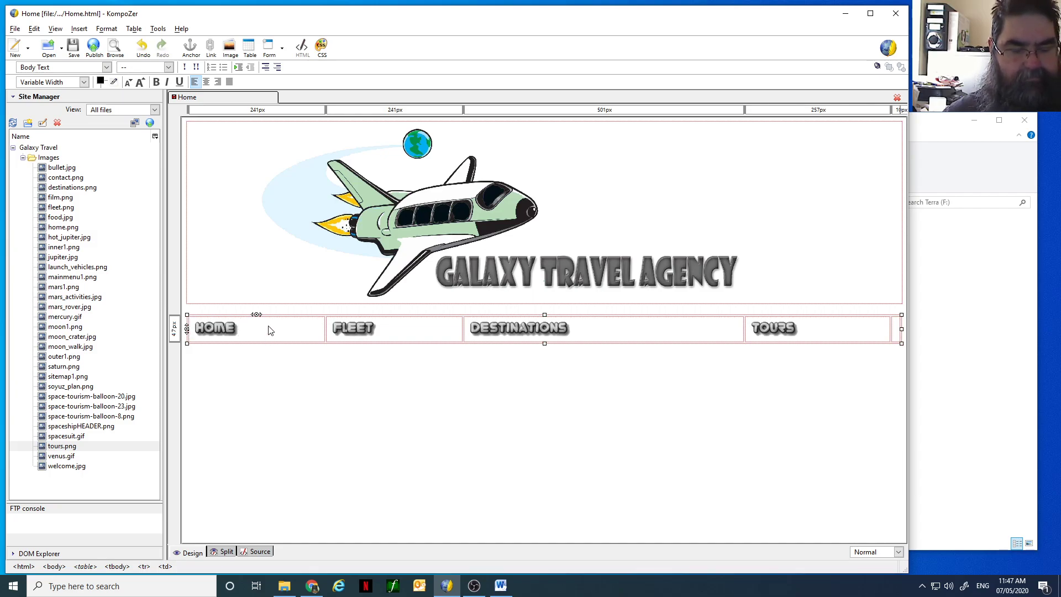
left_click(270, 308)
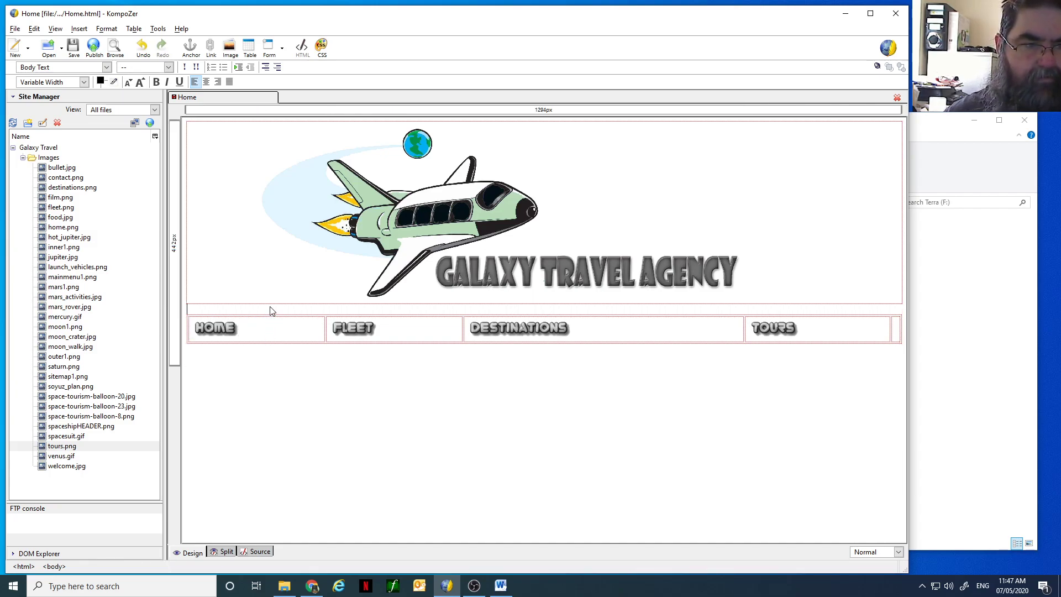
double_click(270, 311)
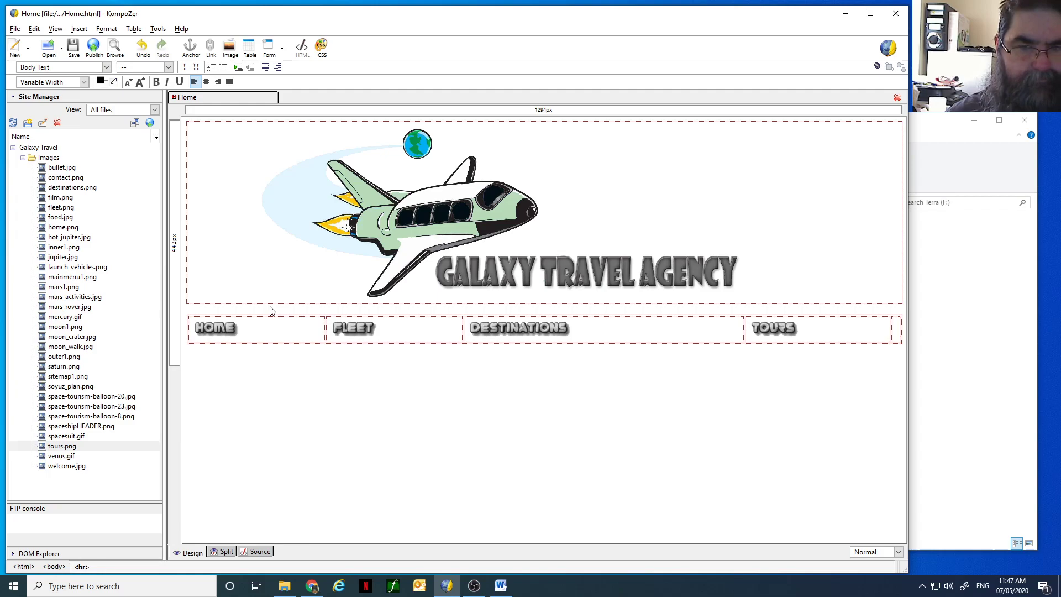
key("ctrl+a")
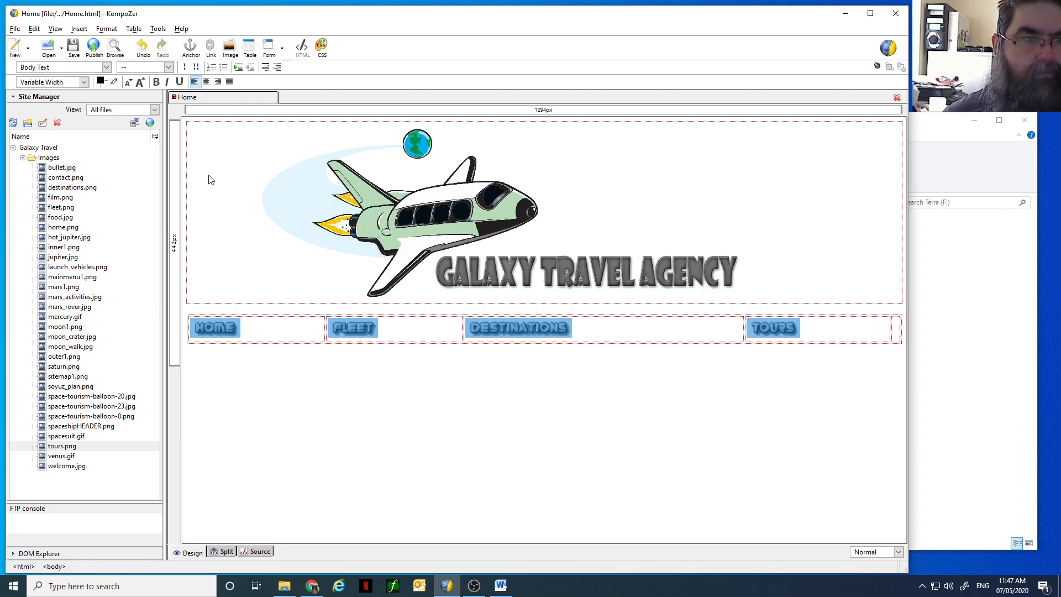
right_click(243, 335)
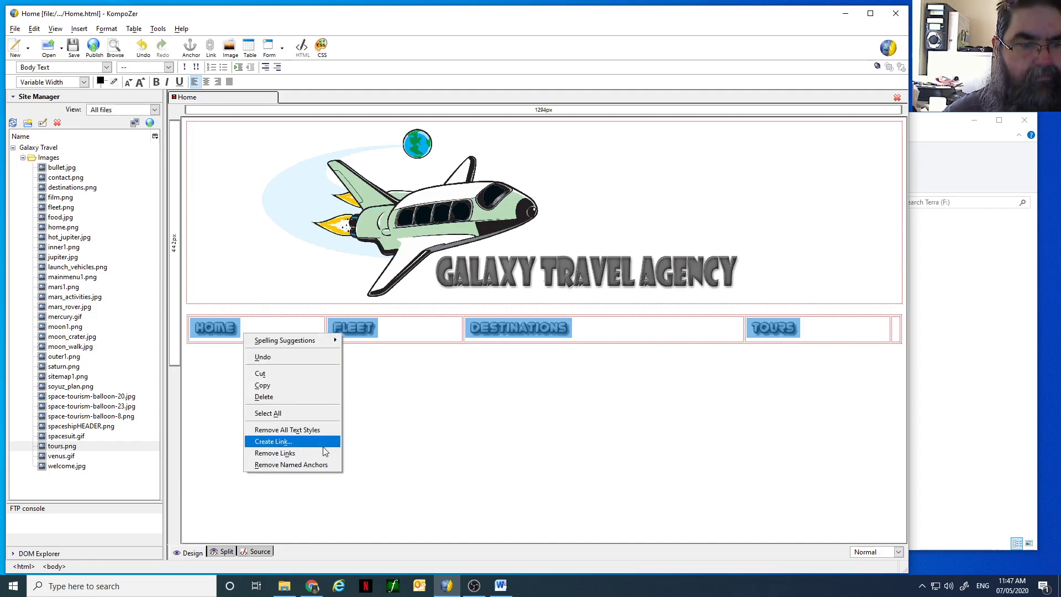
left_click(220, 380)
left_click(218, 332)
Set the Home cell's width to 20% of table and its horizontal content alignment to Center, and apply both.
left_click(267, 335)
right_click(267, 335)
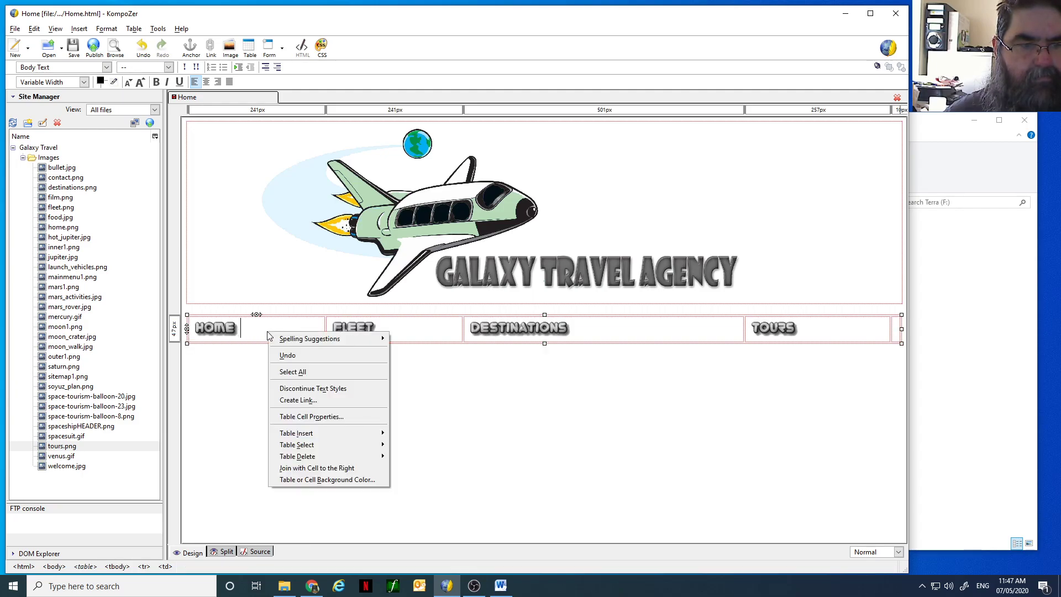
left_click(333, 417)
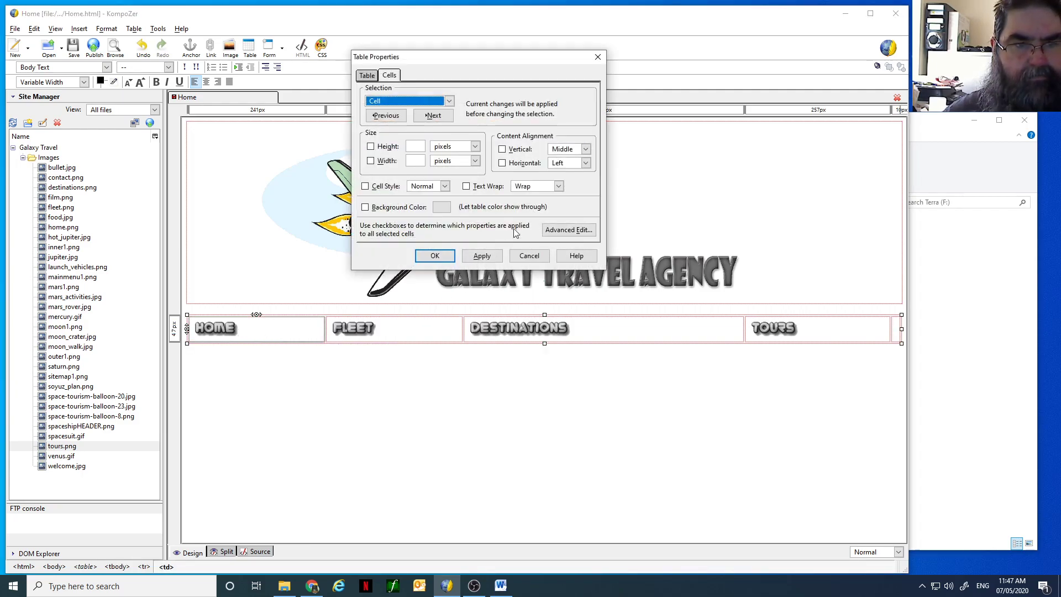
left_click(385, 161)
left_click(436, 161)
left_click(450, 183)
left_click(417, 162)
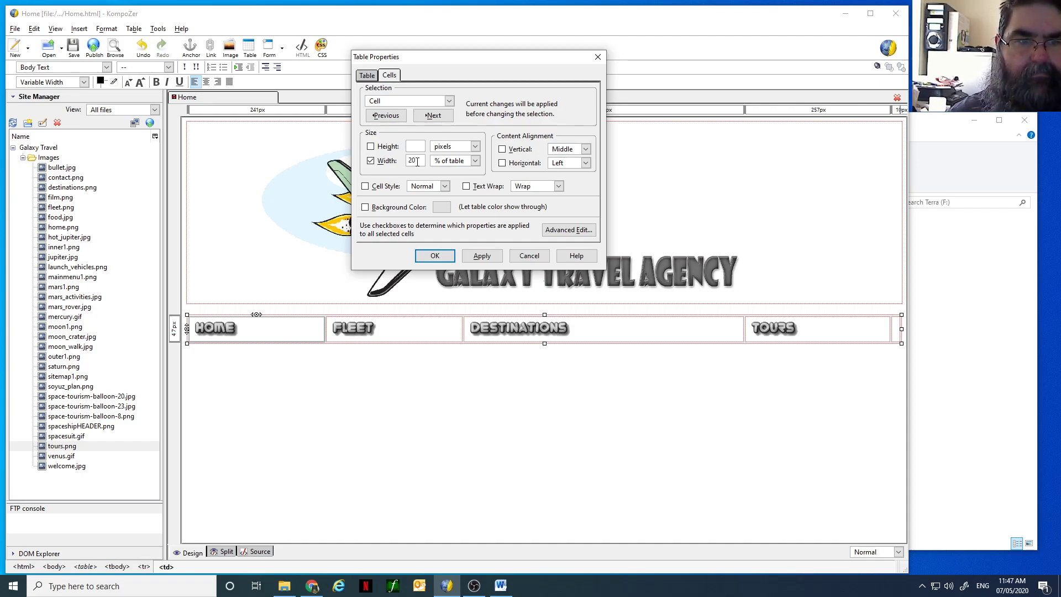
left_click(573, 163)
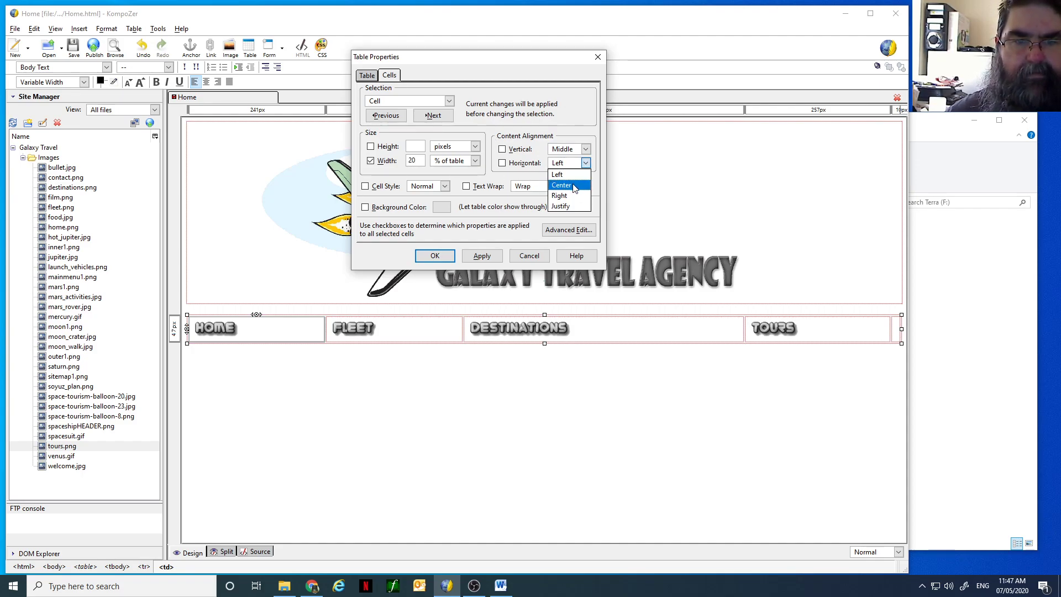
left_click(574, 185)
left_click(470, 257)
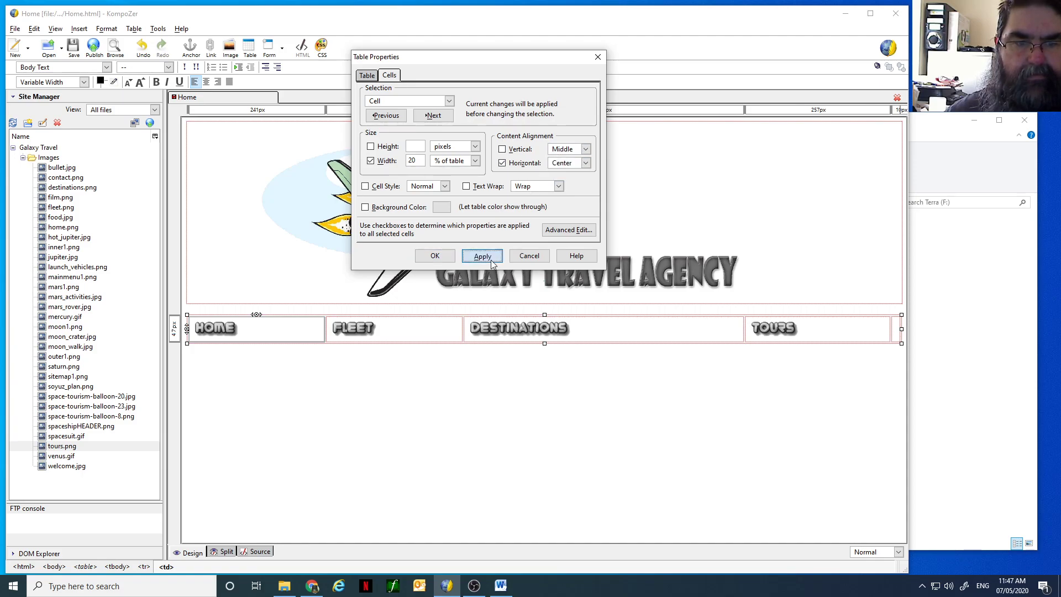
left_click(435, 256)
left_click(415, 329)
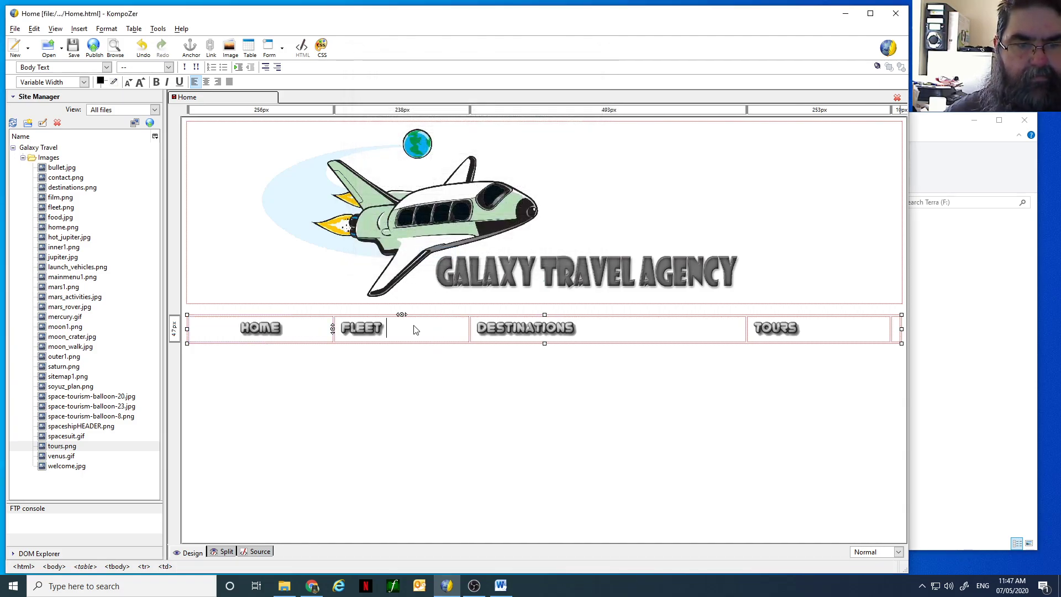
right_click(414, 329)
left_click(462, 414)
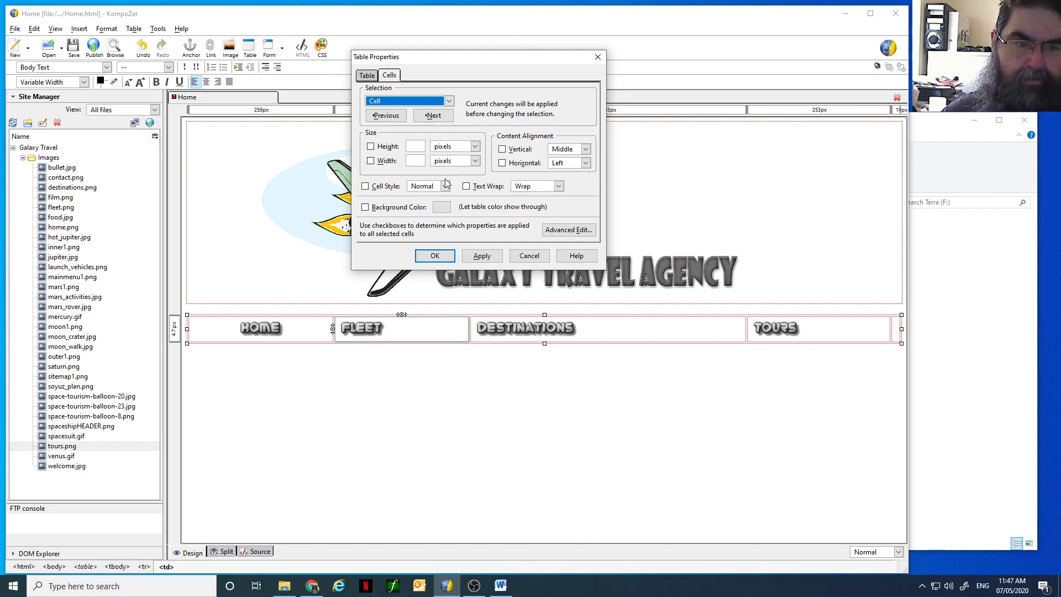
left_click(561, 369)
left_click(482, 256)
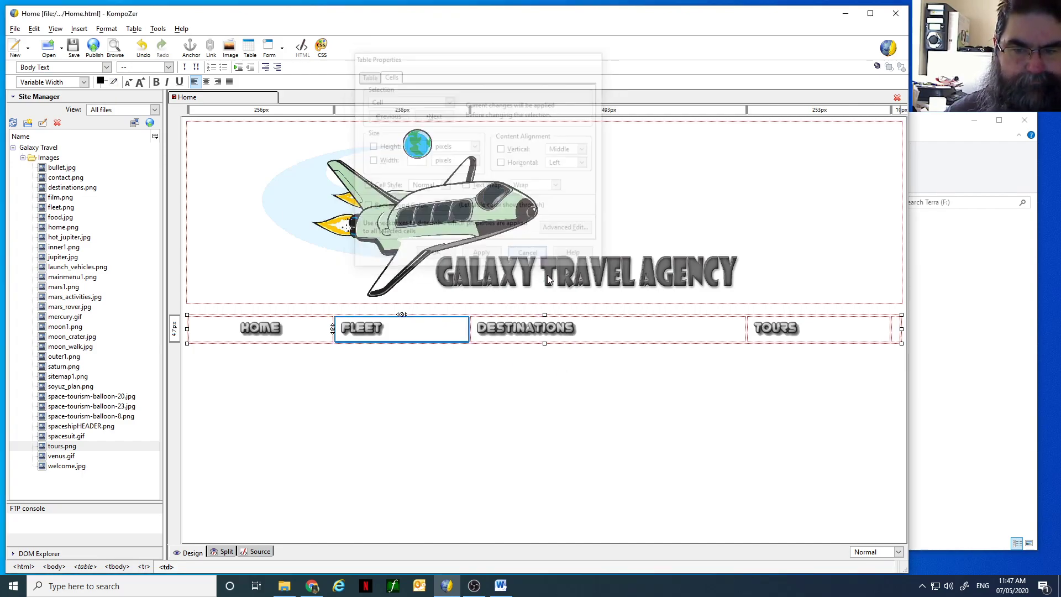
Select the navigation table's whole row and set the table alignment to Center in its properties.
left_click_drag(897, 337, 321, 339)
right_click(361, 336)
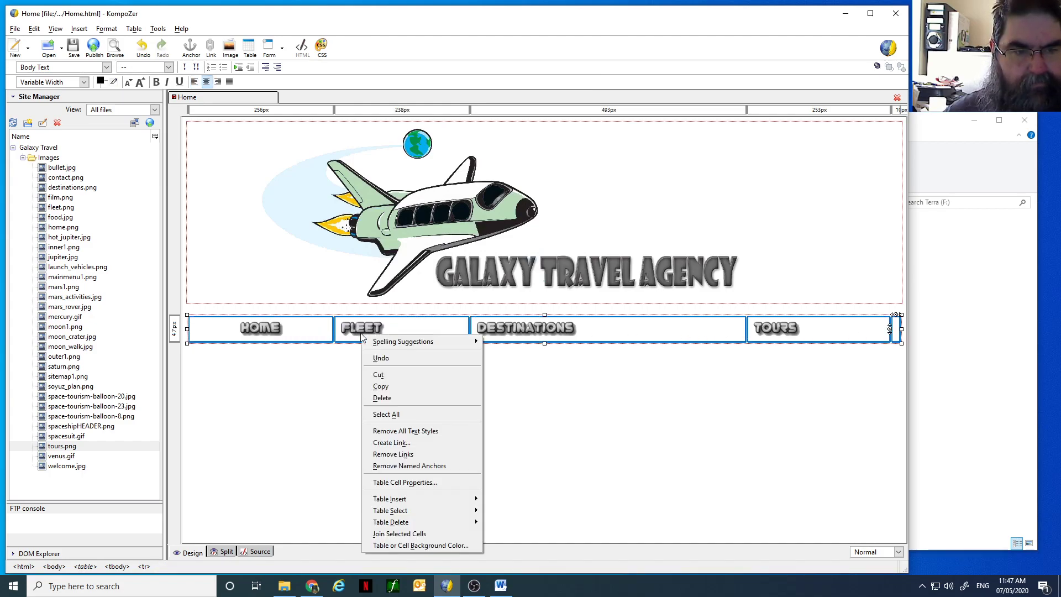
left_click(429, 481)
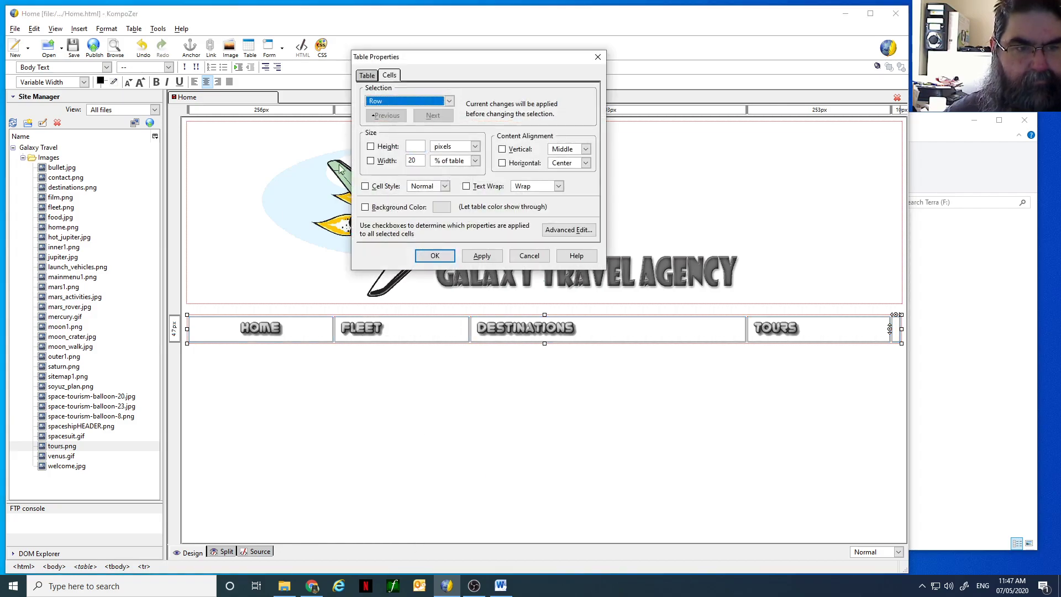
left_click(369, 76)
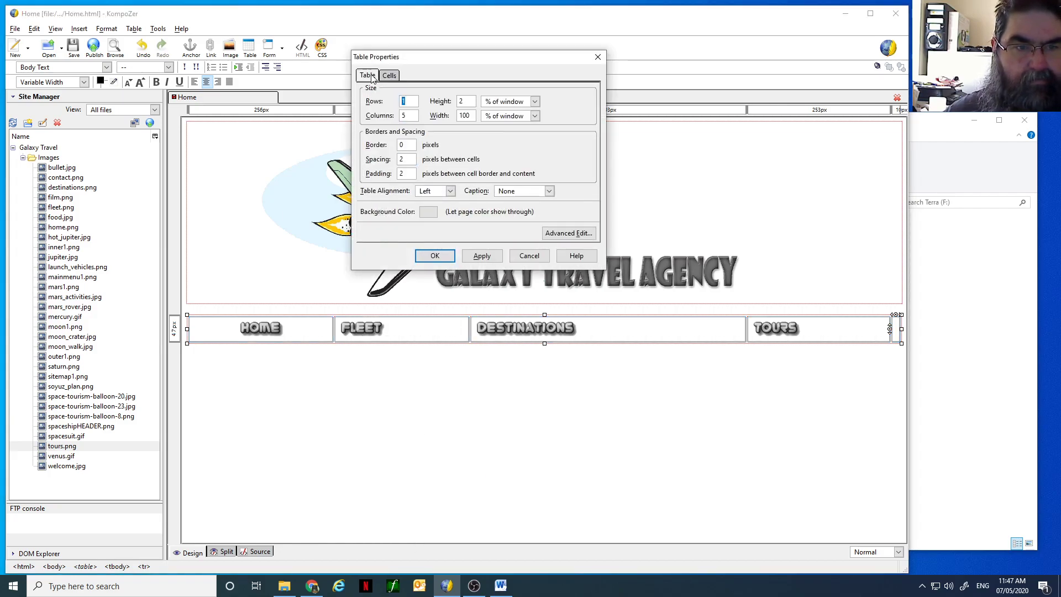
left_click(450, 192)
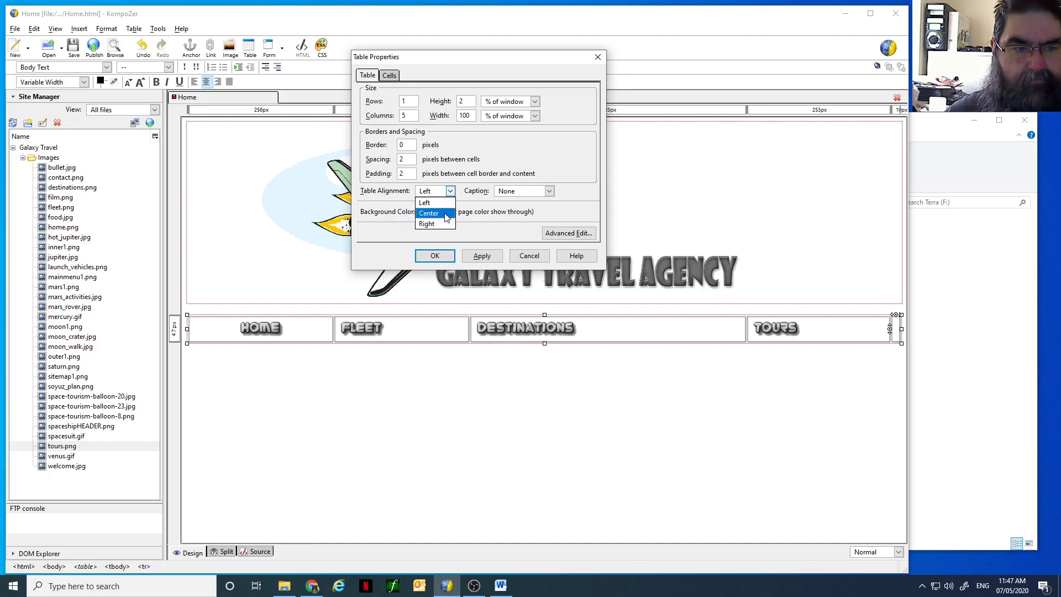
left_click(446, 214)
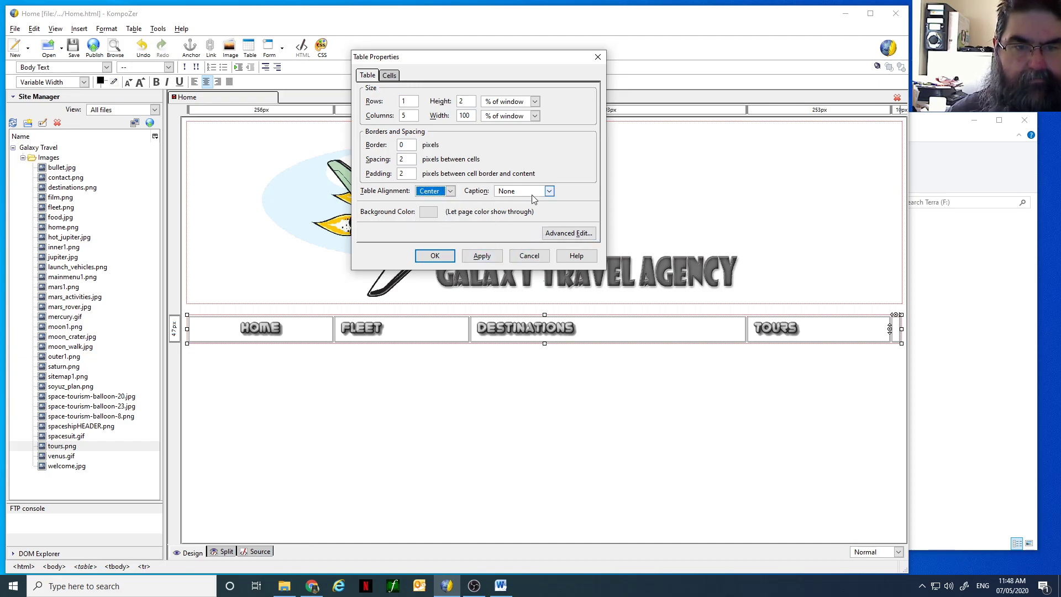
Change the cell properties selection from Row to Cell and apply a width of 20% of table to the Home cell.
left_click(390, 75)
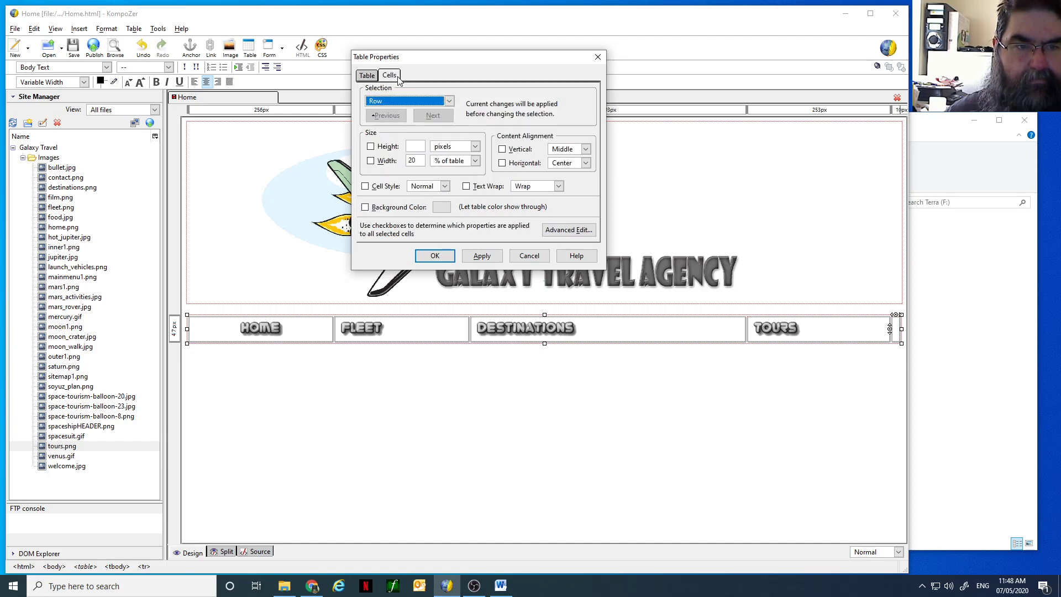
left_click(442, 104)
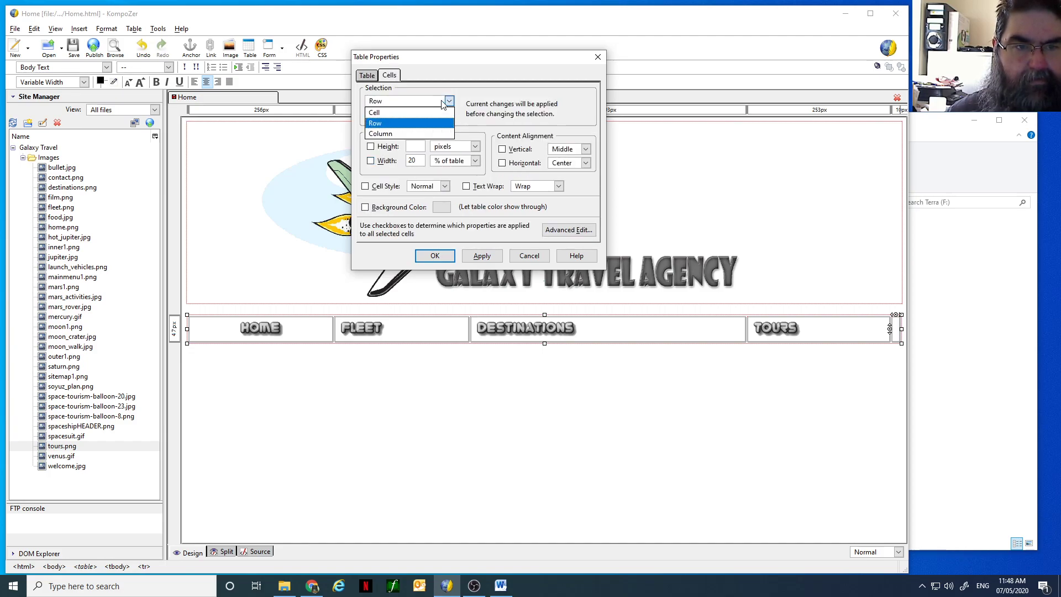
left_click(396, 123)
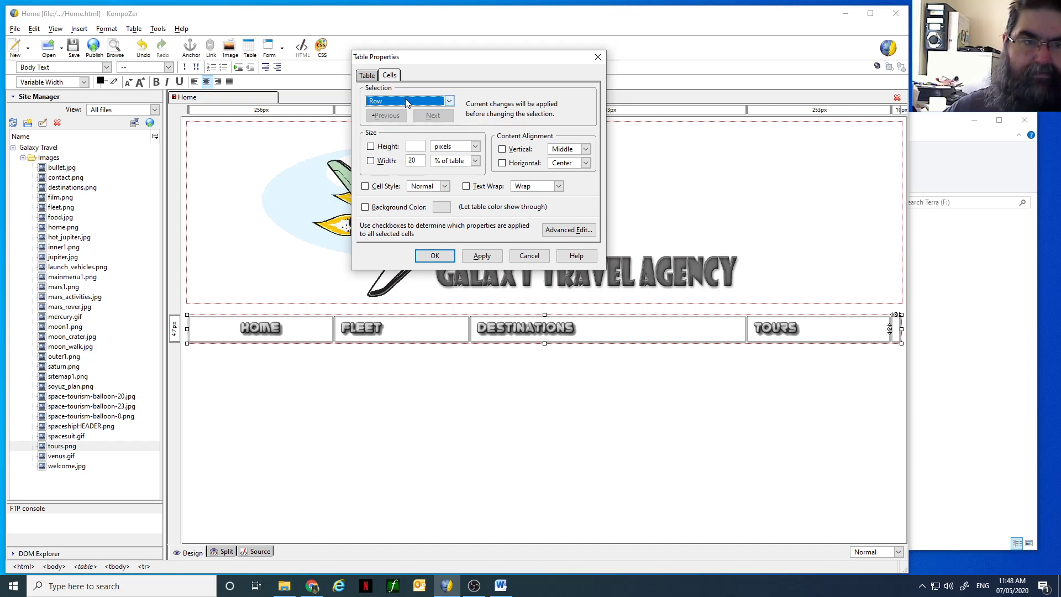
left_click(419, 103)
left_click(406, 111)
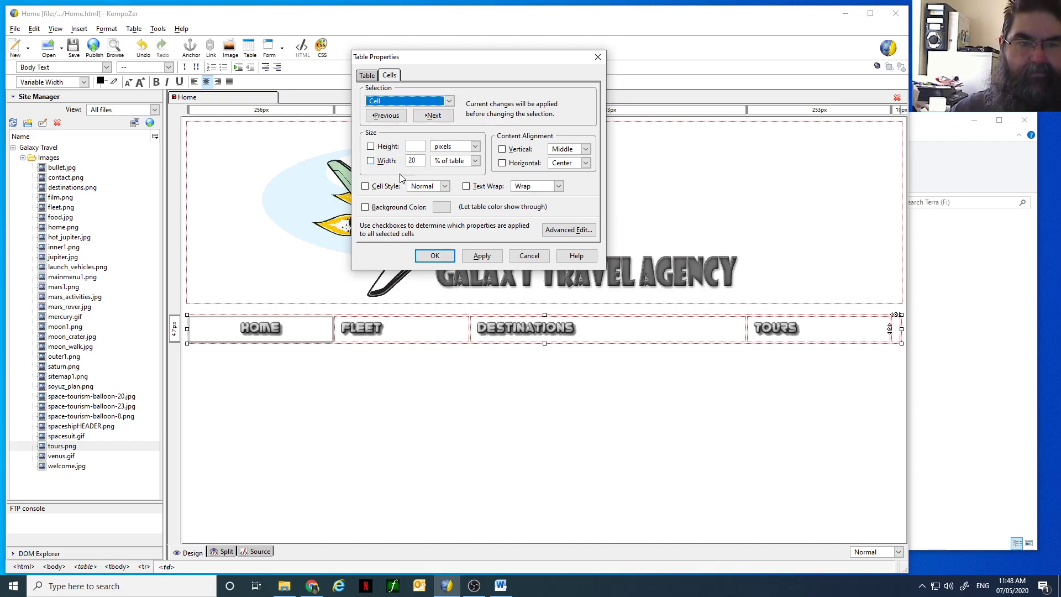
left_click(386, 163)
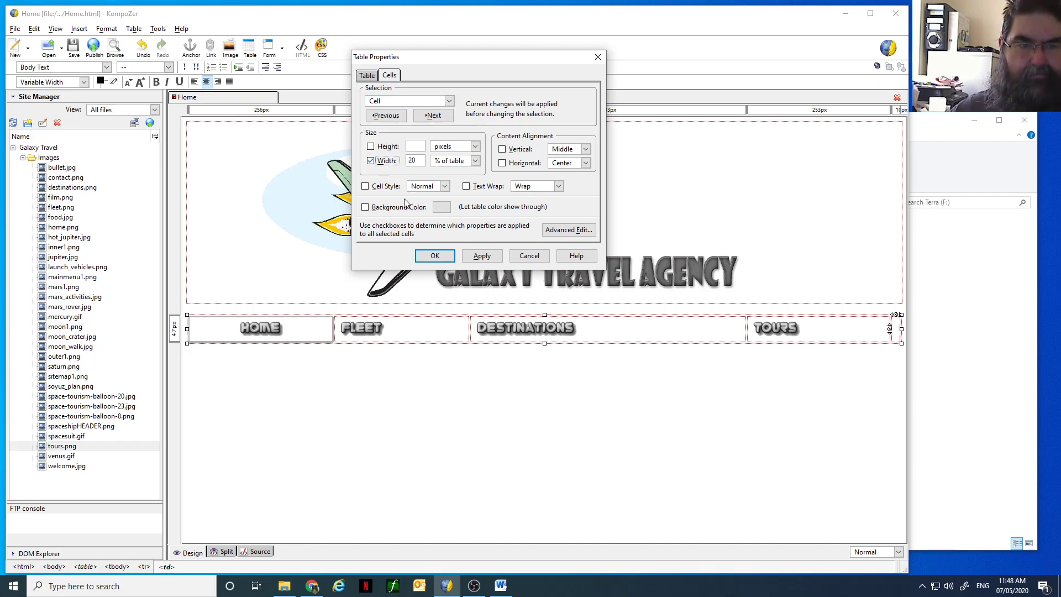
left_click(481, 259)
Set the Fleet cell's width to 20% of table and its horizontal content alignment to Center, and apply both.
left_click(452, 115)
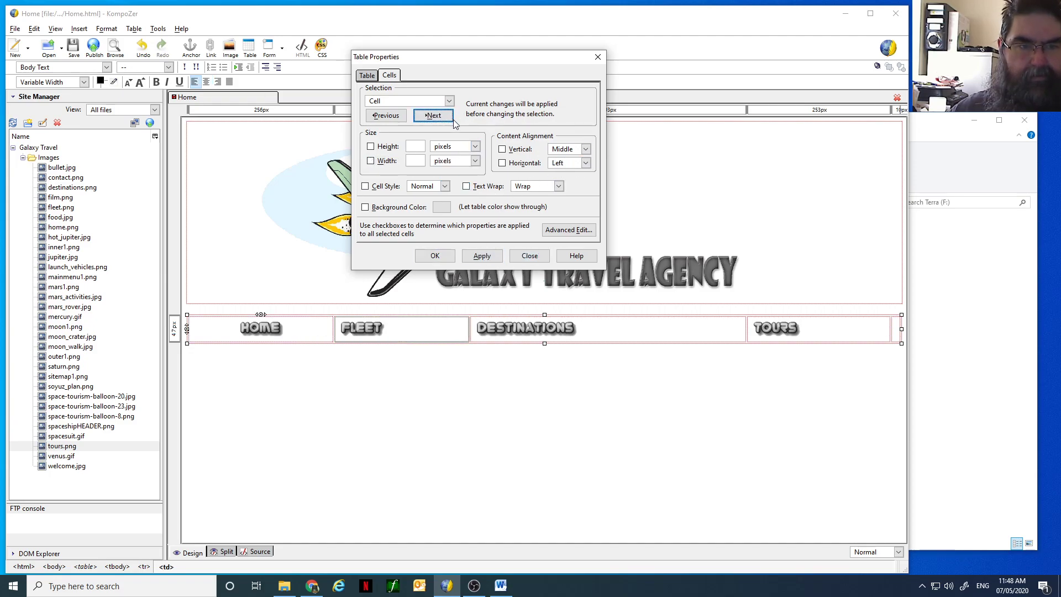
left_click(385, 161)
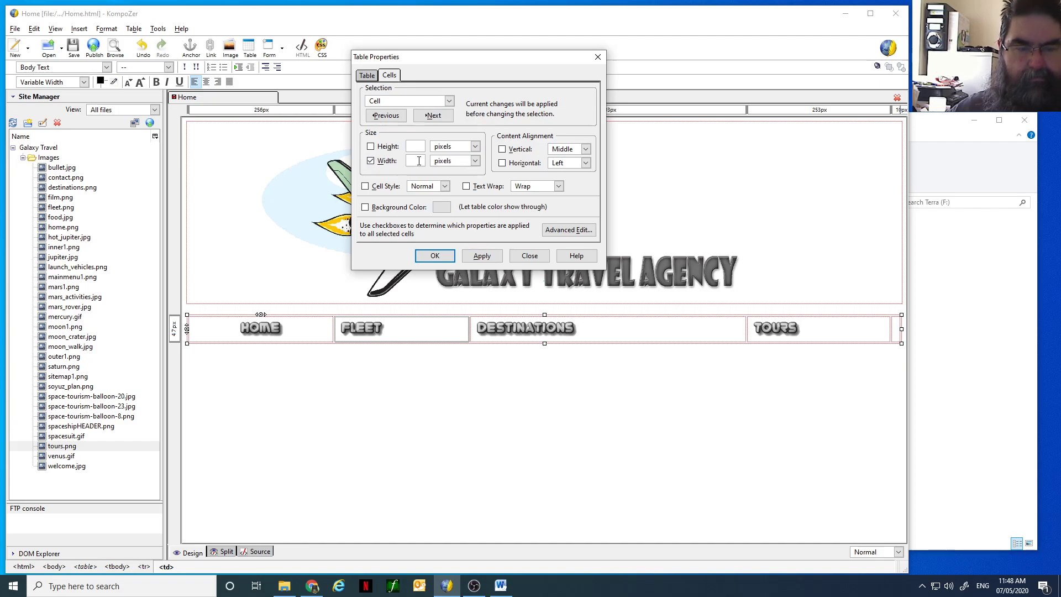
left_click(463, 161)
left_click(462, 180)
left_click(584, 162)
left_click(564, 182)
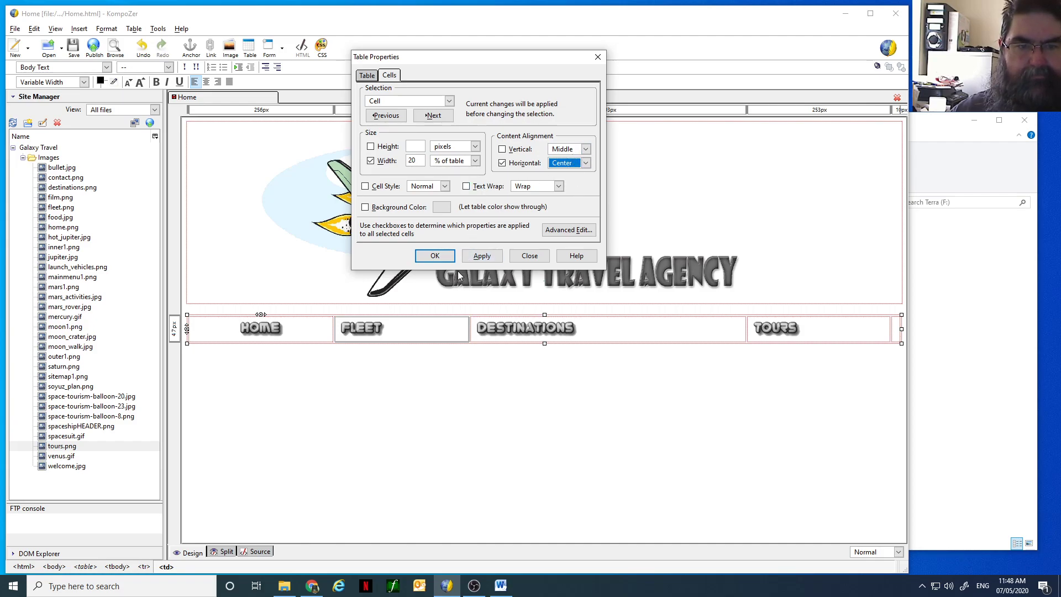
left_click(486, 259)
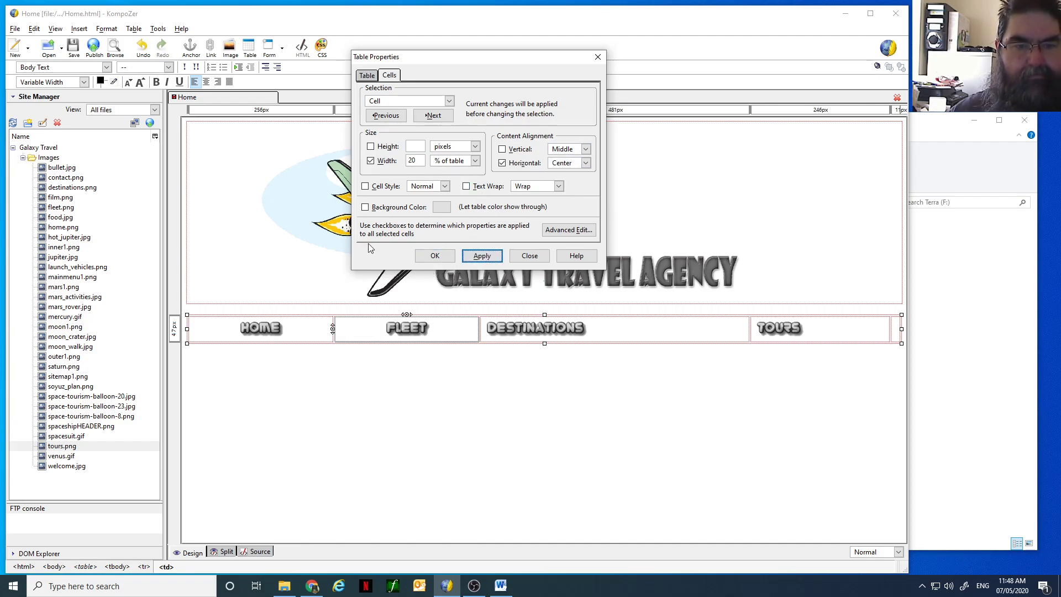
Set the Destinations cell's width to 20% of table and its horizontal content alignment to Center, and apply both.
left_click(433, 115)
left_click(396, 162)
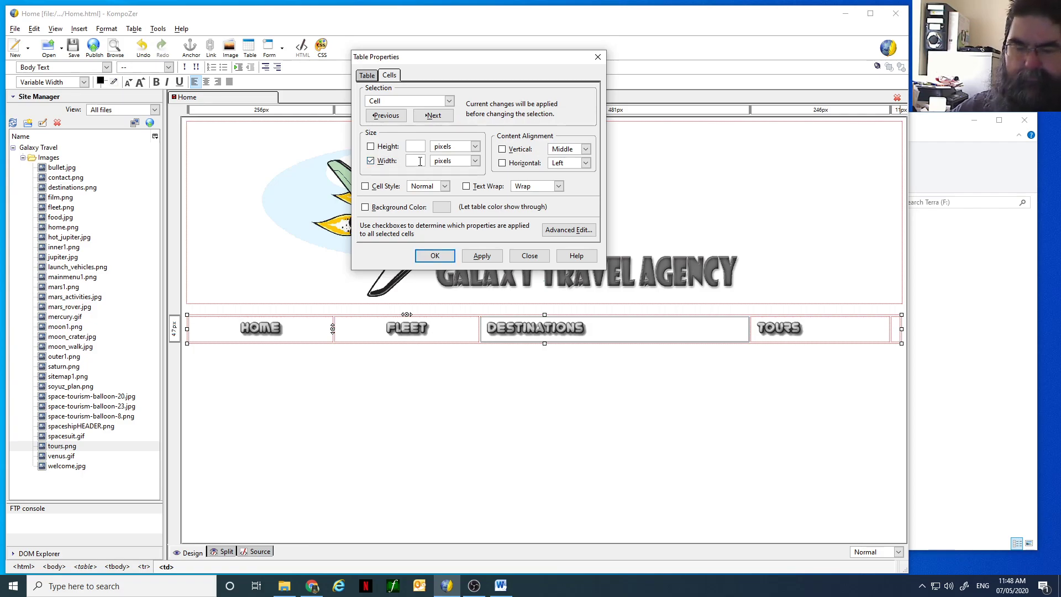
type("20")
left_click(462, 160)
left_click(460, 185)
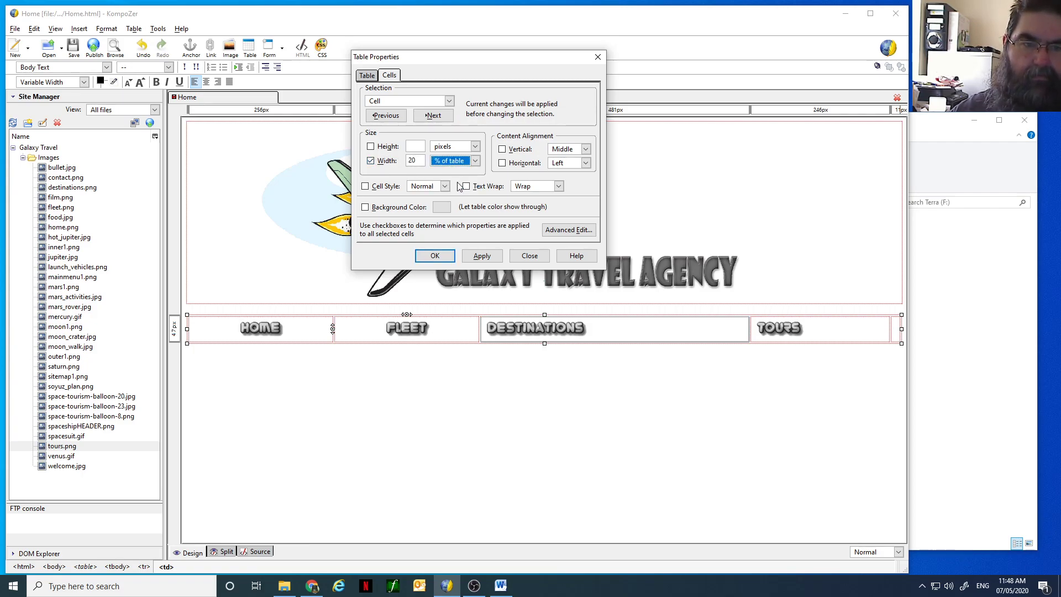
left_click(561, 164)
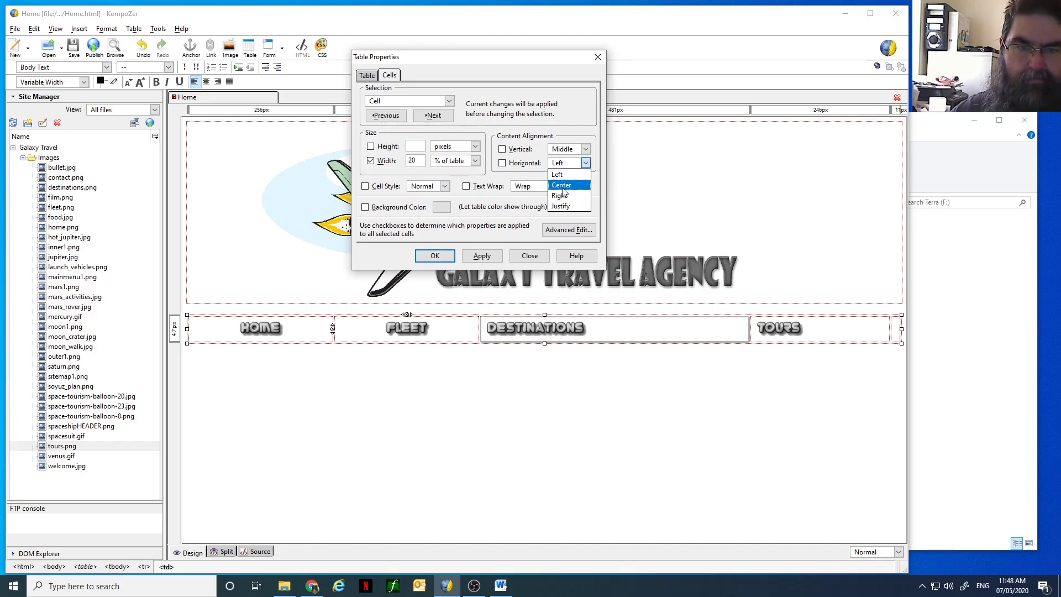
left_click(561, 185)
left_click(483, 257)
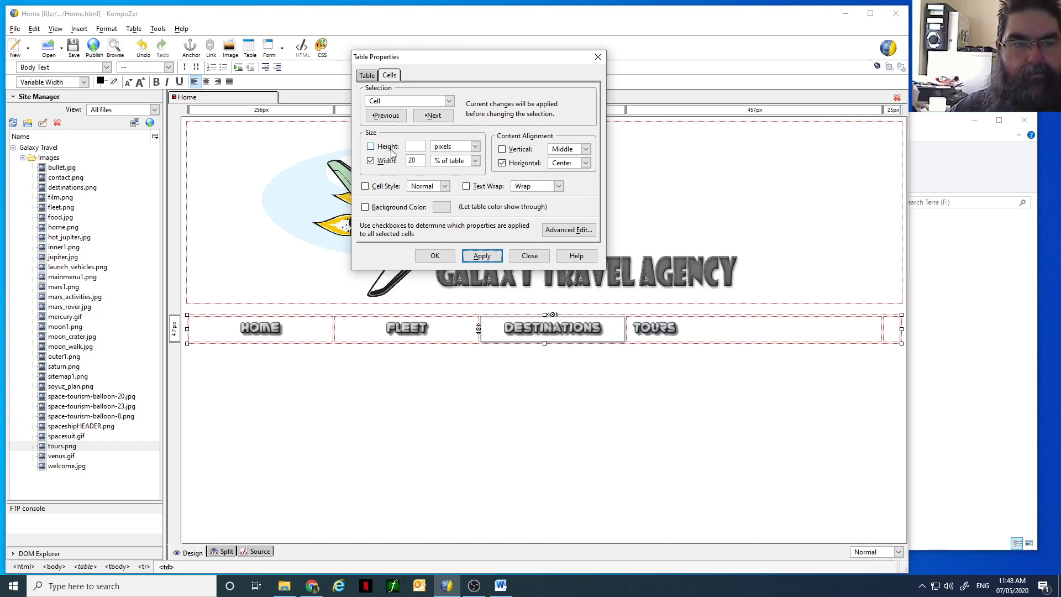
Give the Tours cell a width of 20% of table and Center horizontal alignment, apply, and close the table properties.
left_click(434, 115)
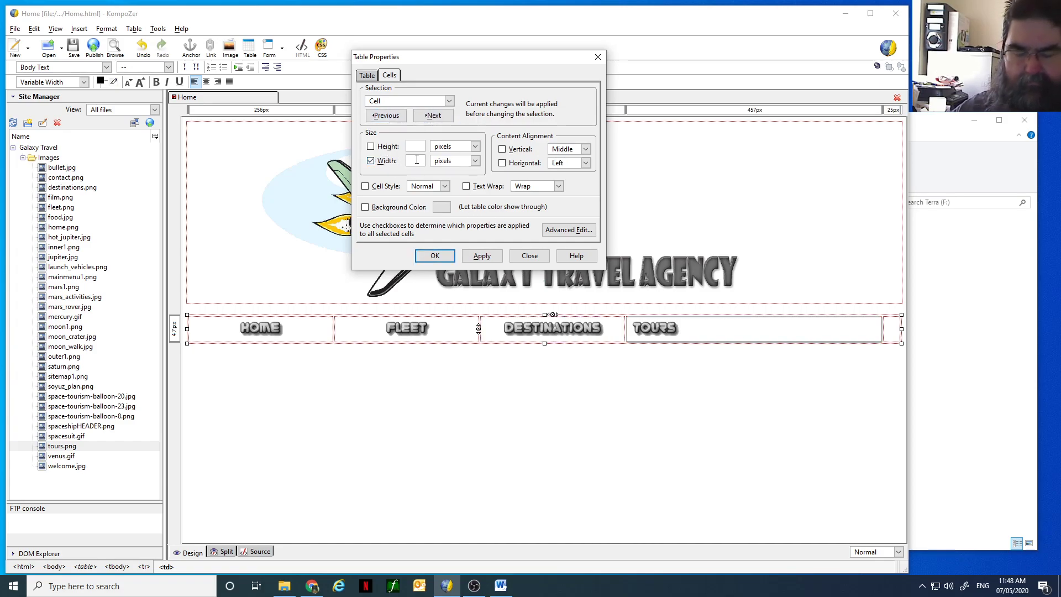
left_click(474, 160)
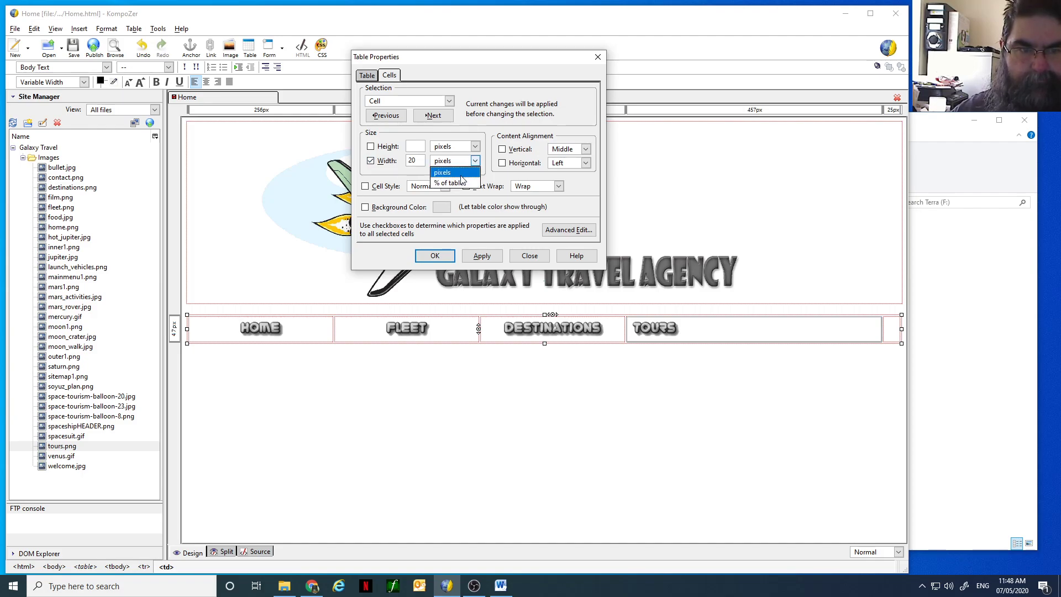
left_click(454, 176)
left_click(585, 163)
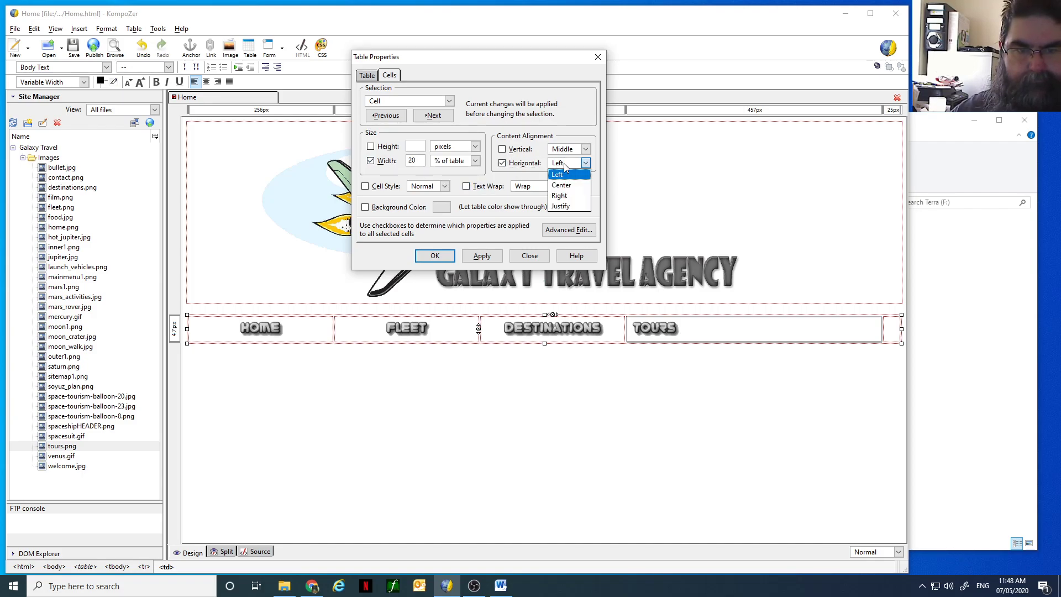
left_click(566, 184)
left_click(497, 258)
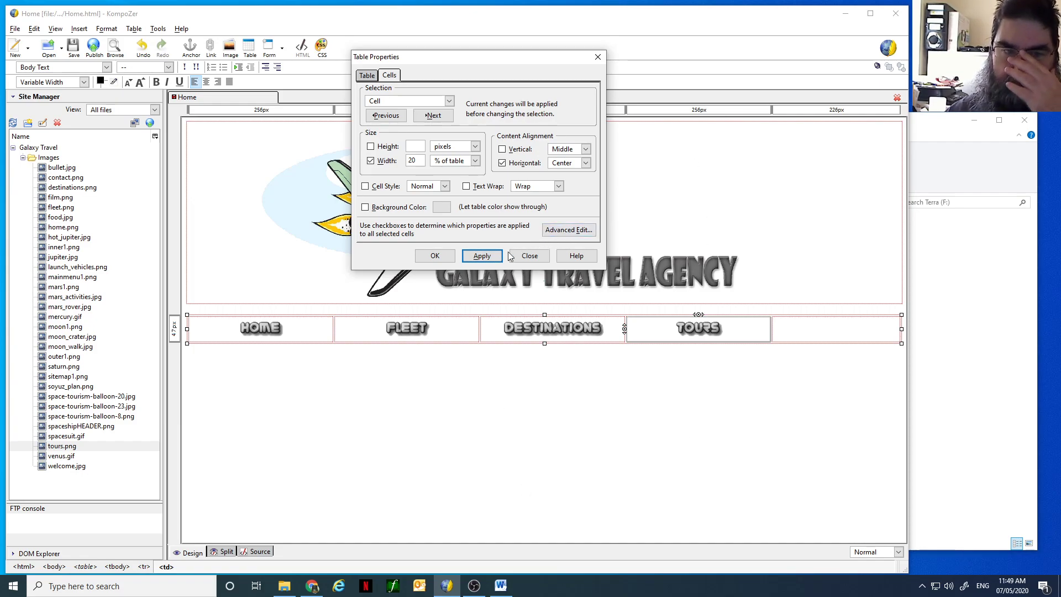
left_click(435, 256)
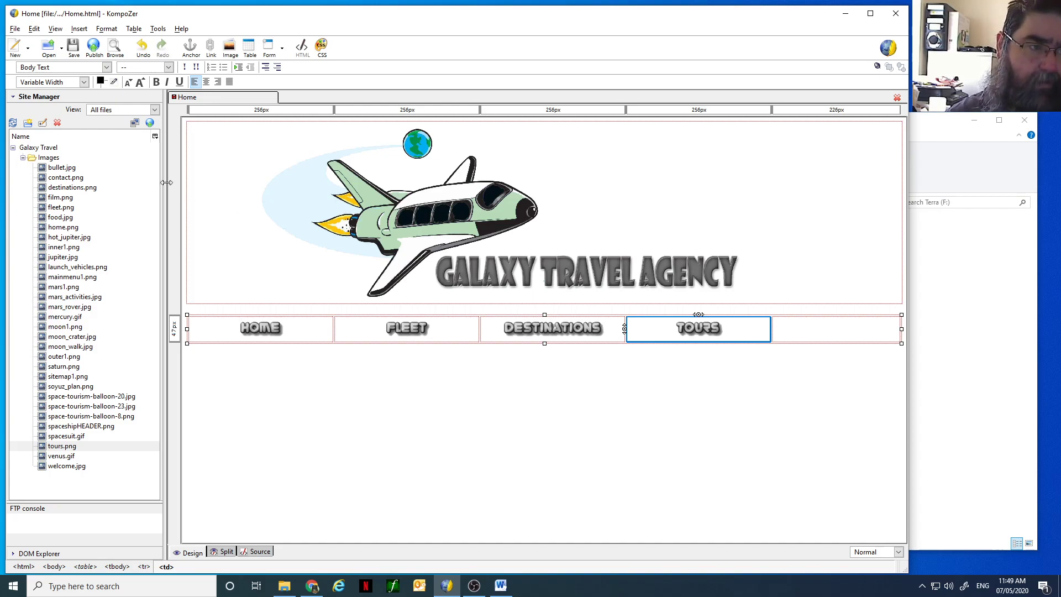
Save the page and open Home.html from the Galaxy Travel folder in the web browser.
left_click(73, 47)
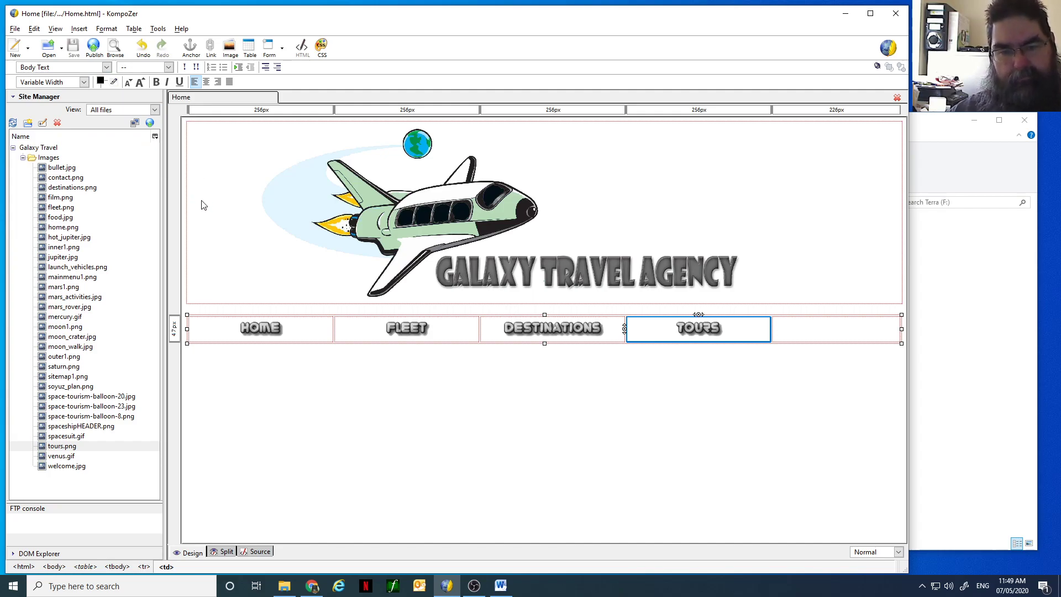
left_click(949, 275)
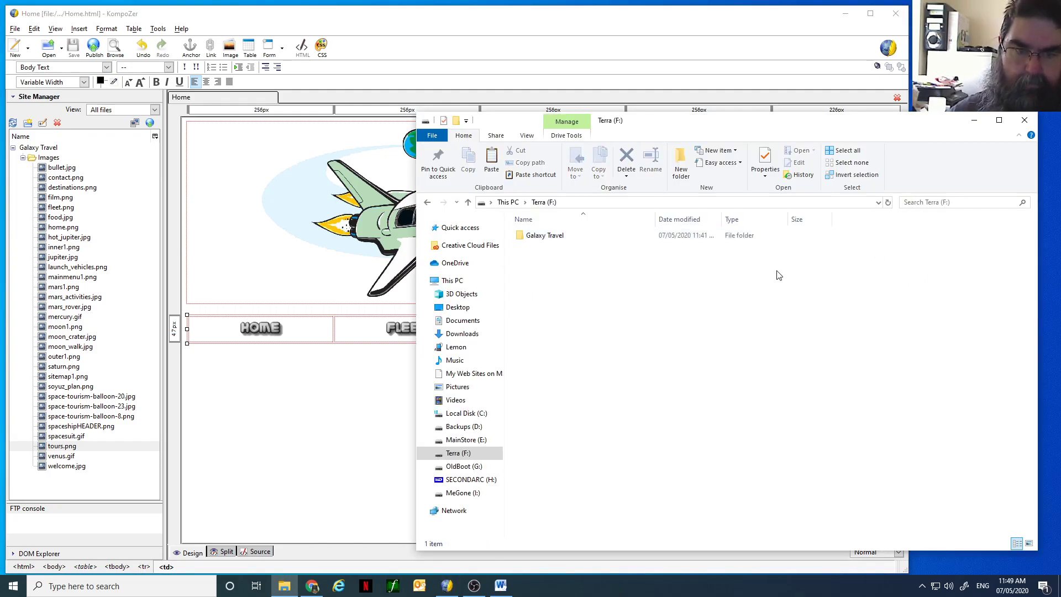
double_click(538, 236)
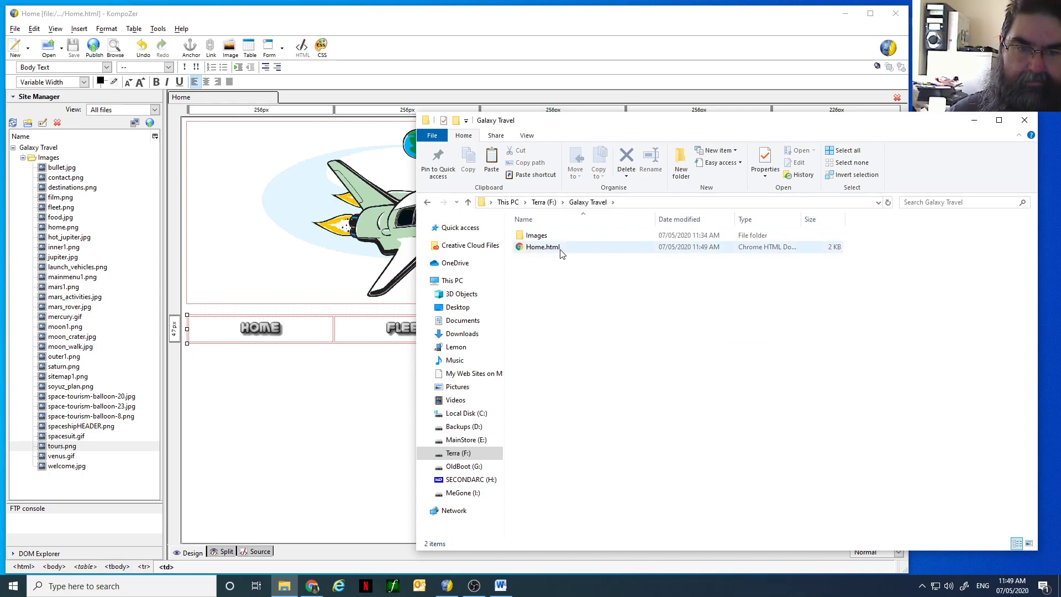
left_click(548, 250)
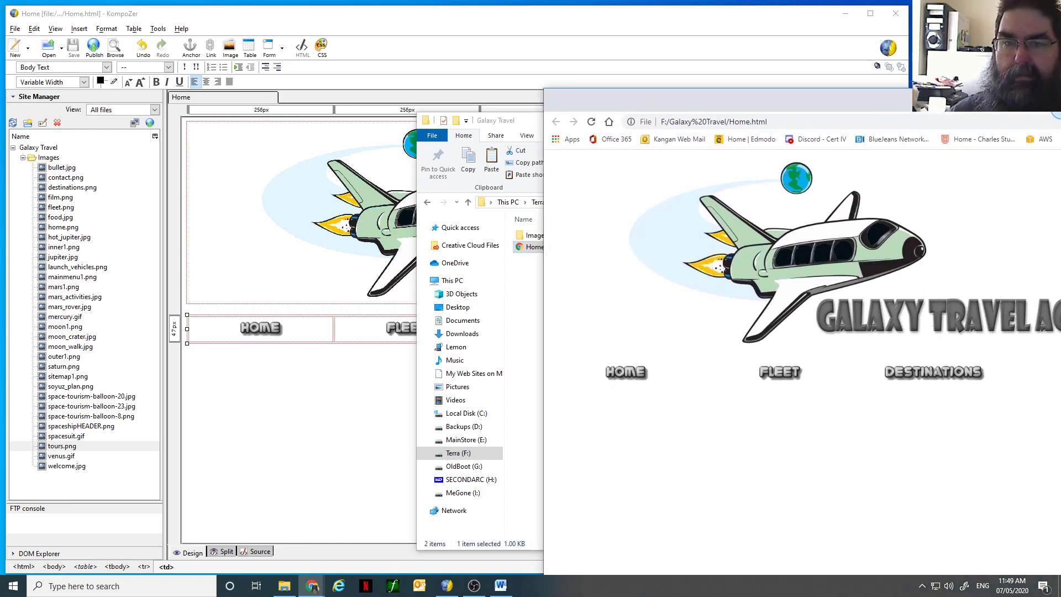
Resize the browser window to examine how the header and navigation row scale, and return to the page in KompoZer.
left_click_drag(884, 90, 389, 33)
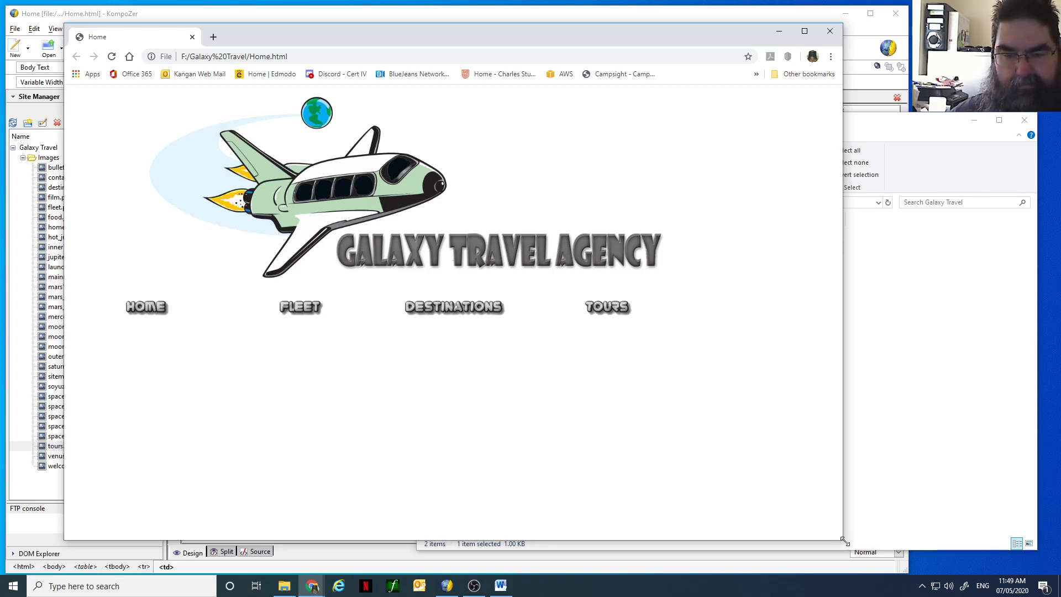
left_click_drag(843, 542, 721, 473)
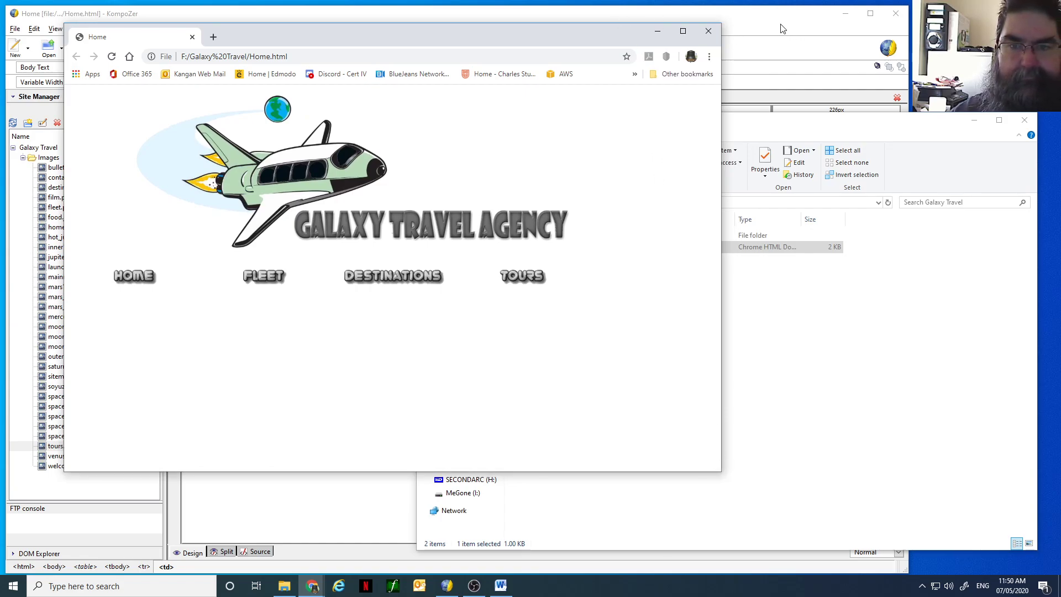
left_click_drag(512, 35, 868, 108)
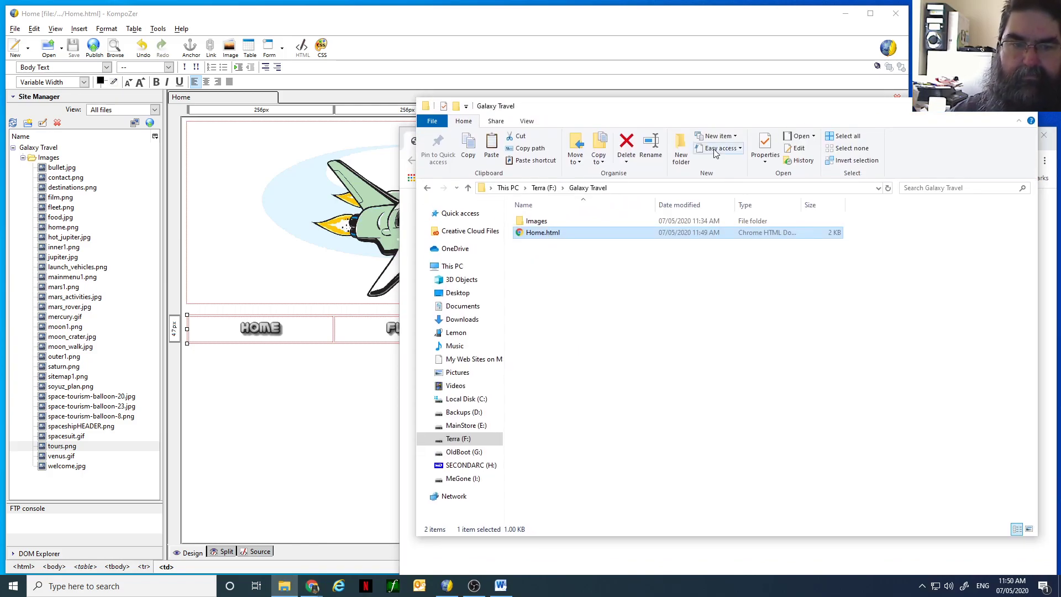
left_click(343, 381)
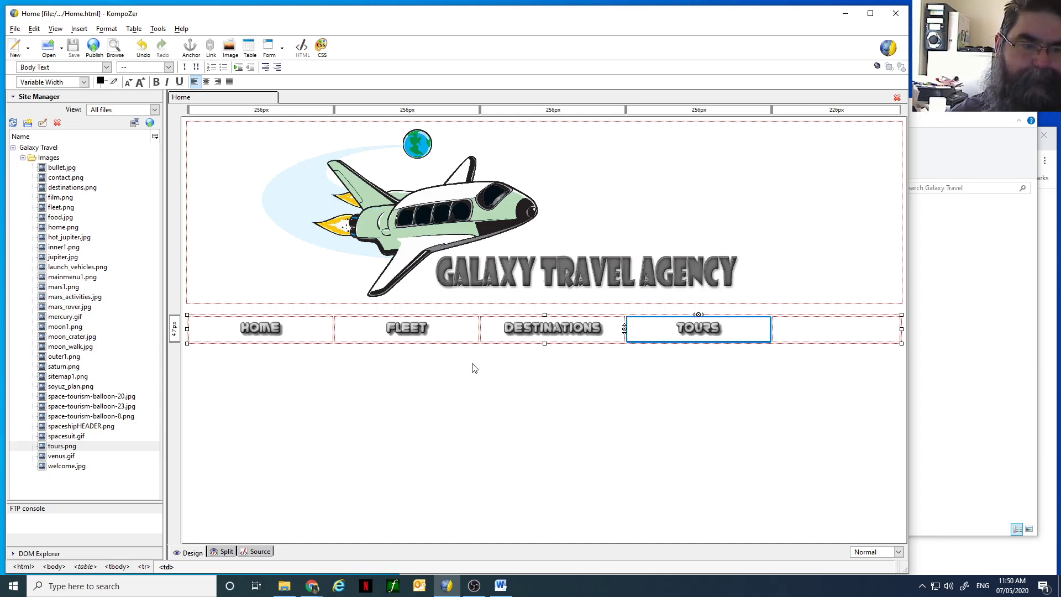
Insert a table of 3 rows and 3 columns on the blank line below the navigation table.
left_click(229, 362)
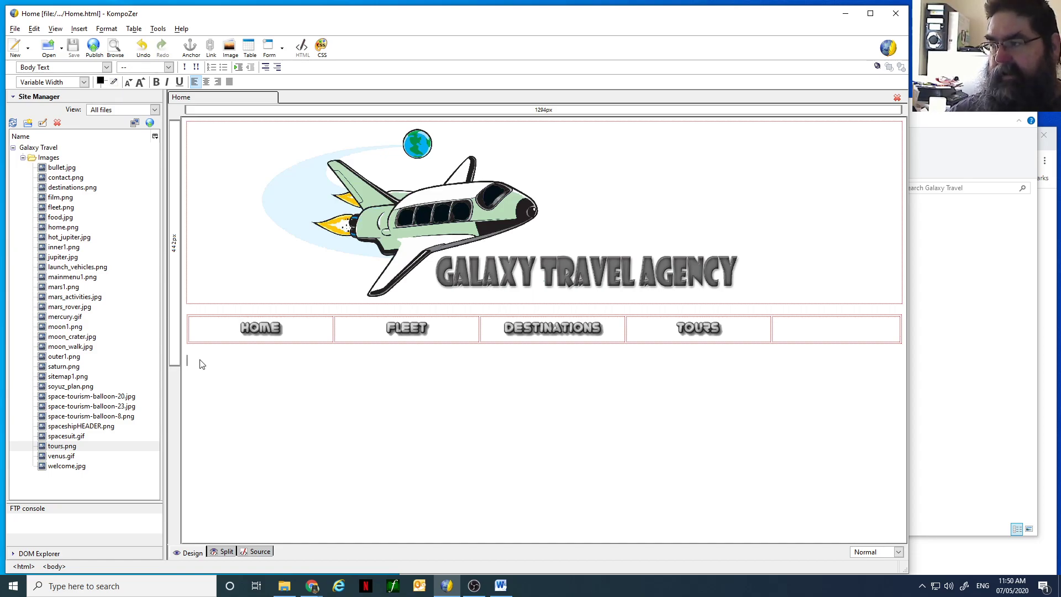
key("alt+Tab")
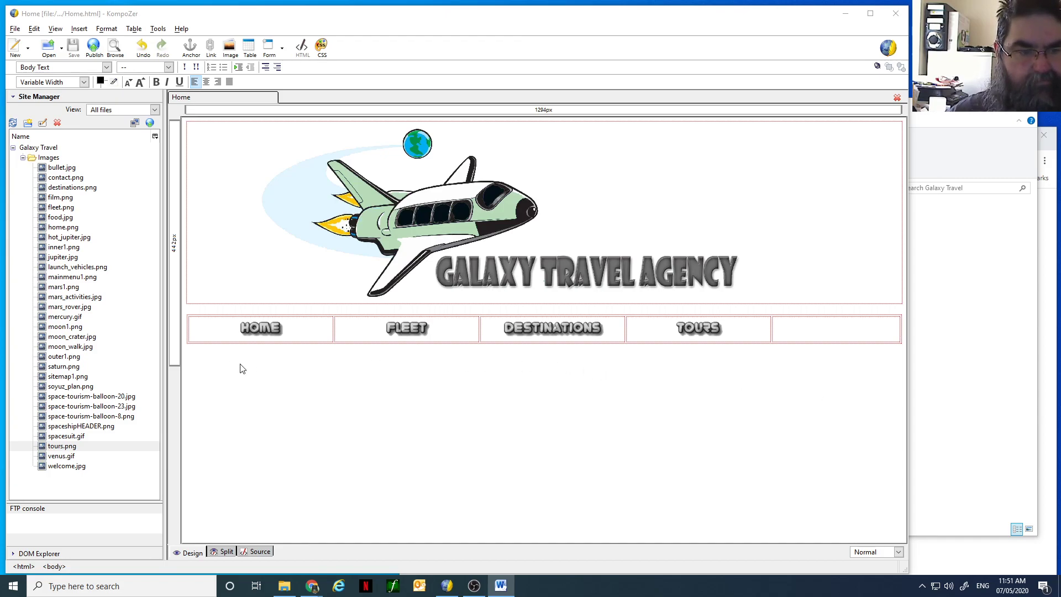
left_click(221, 360)
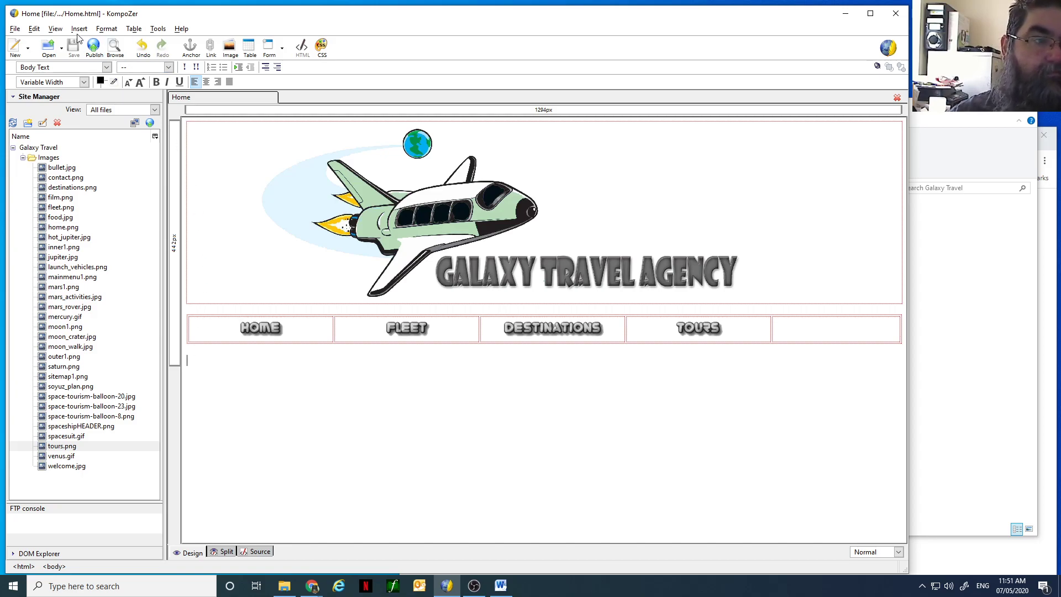
left_click(134, 29)
mouse_move(145, 45)
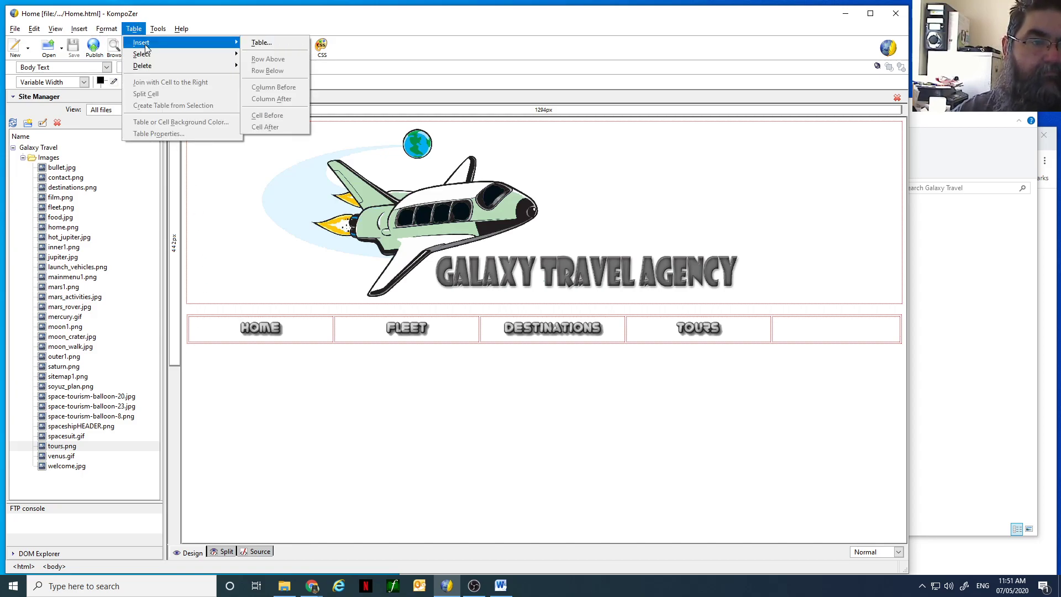
left_click(261, 43)
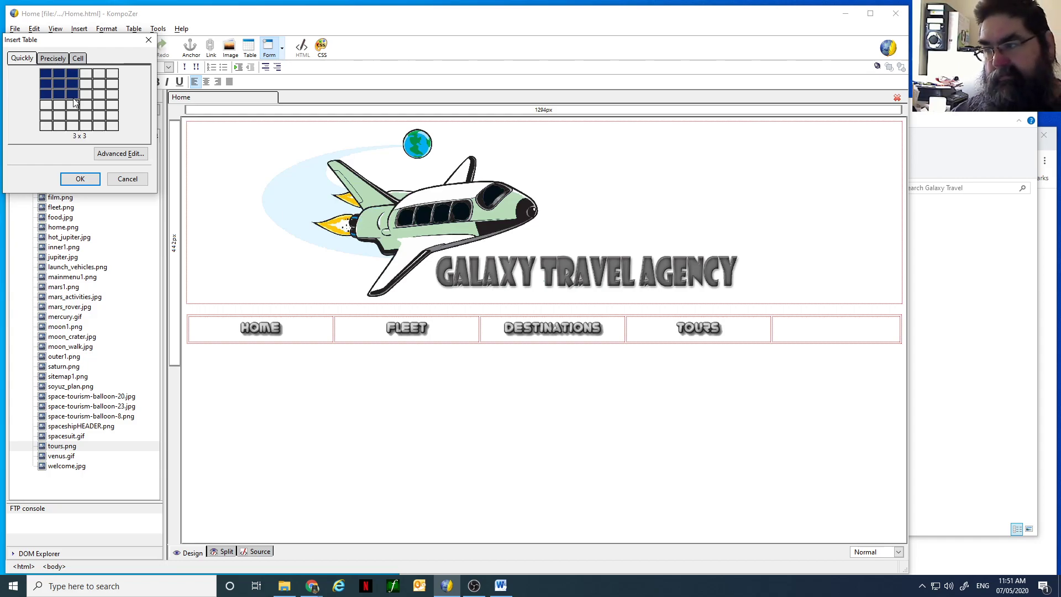
left_click(73, 95)
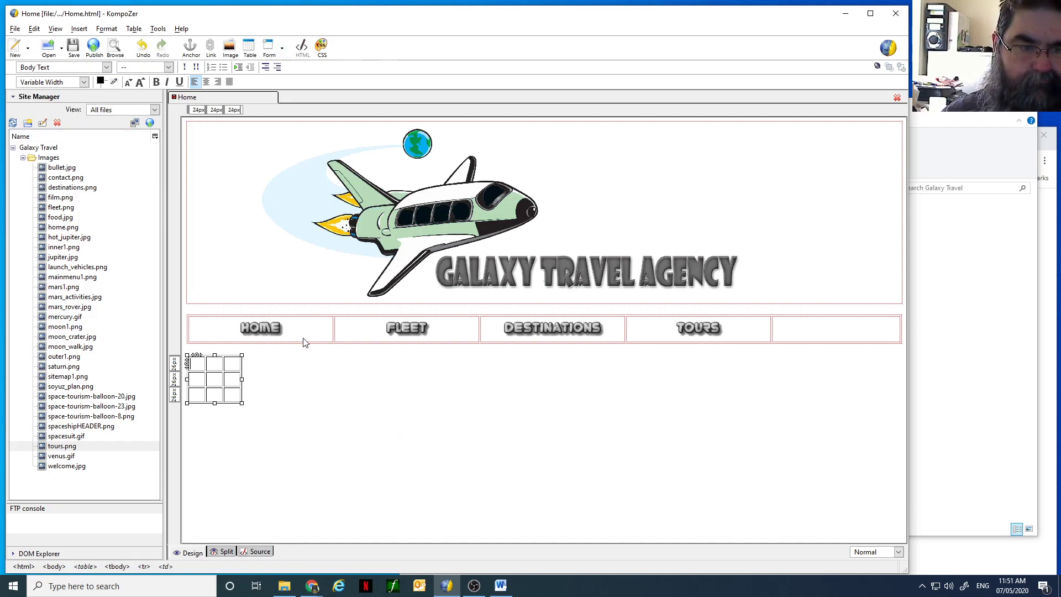
Select the three cells in the right column of the content table and set the column width to 15% of table.
left_click(231, 364)
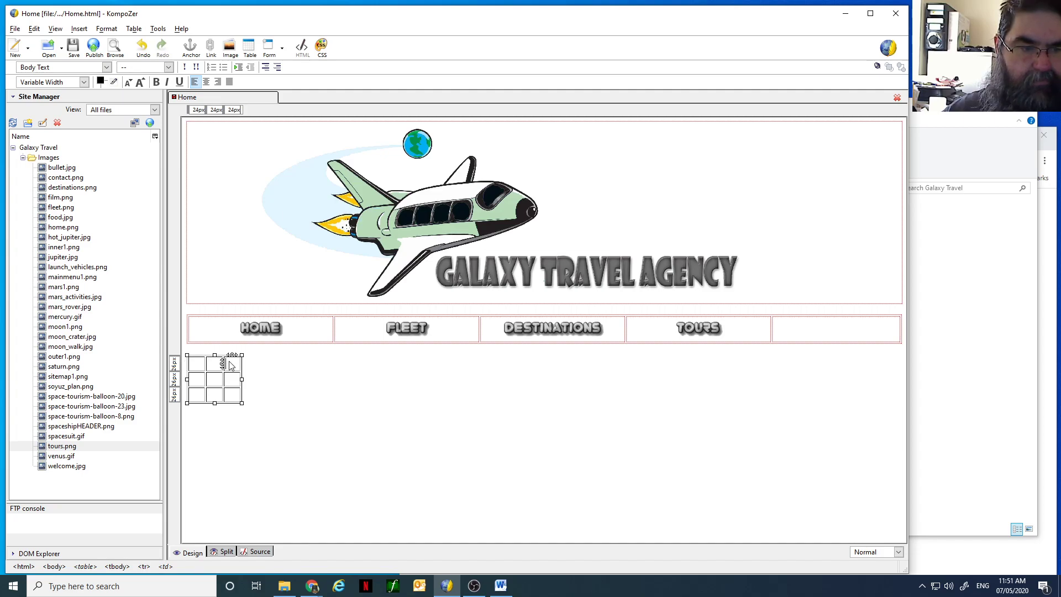
left_click_drag(231, 366, 232, 399)
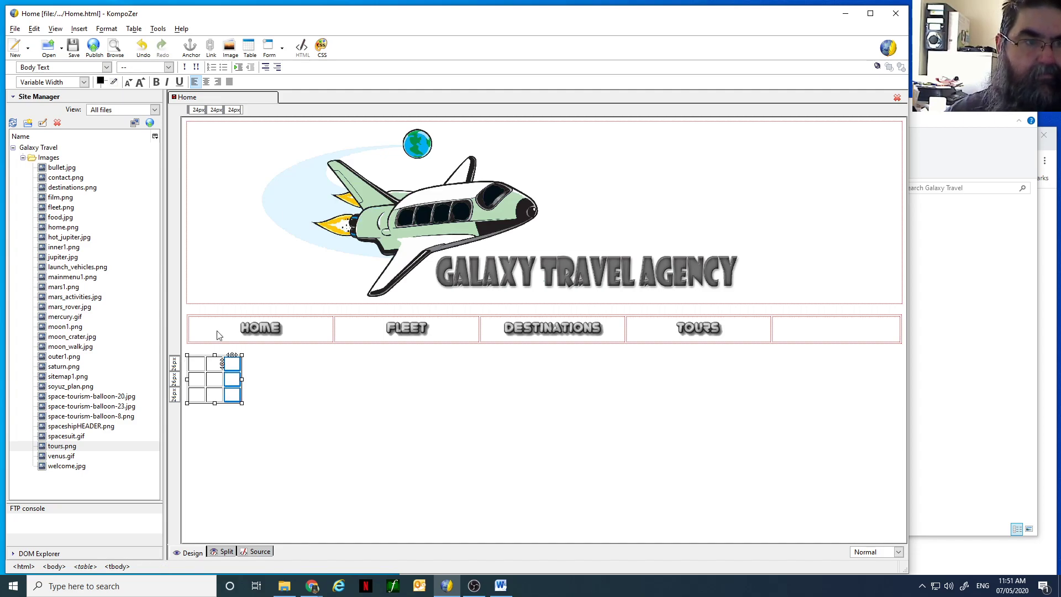
right_click(235, 365)
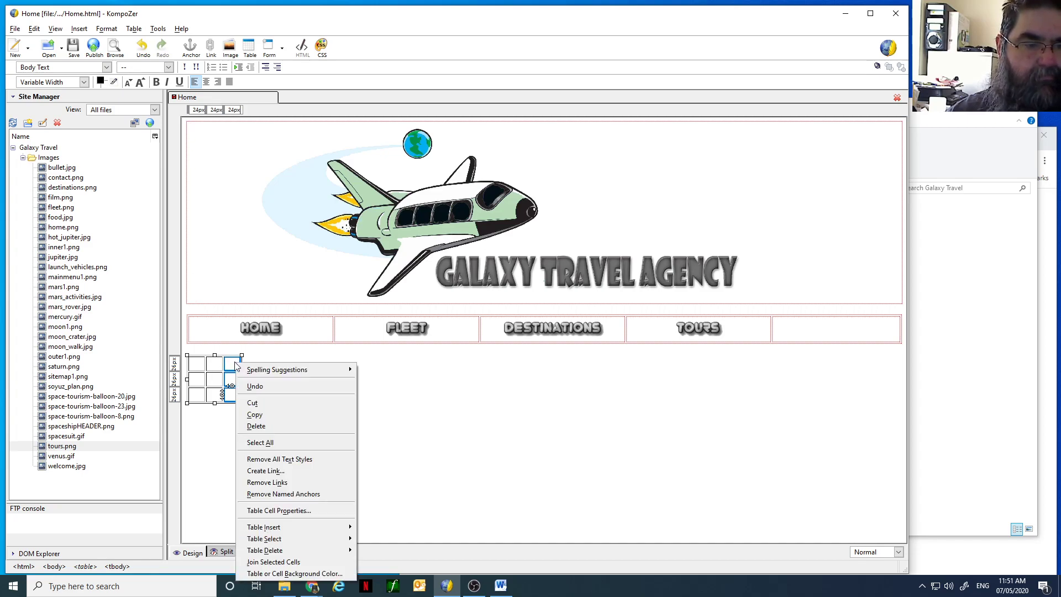
left_click(314, 510)
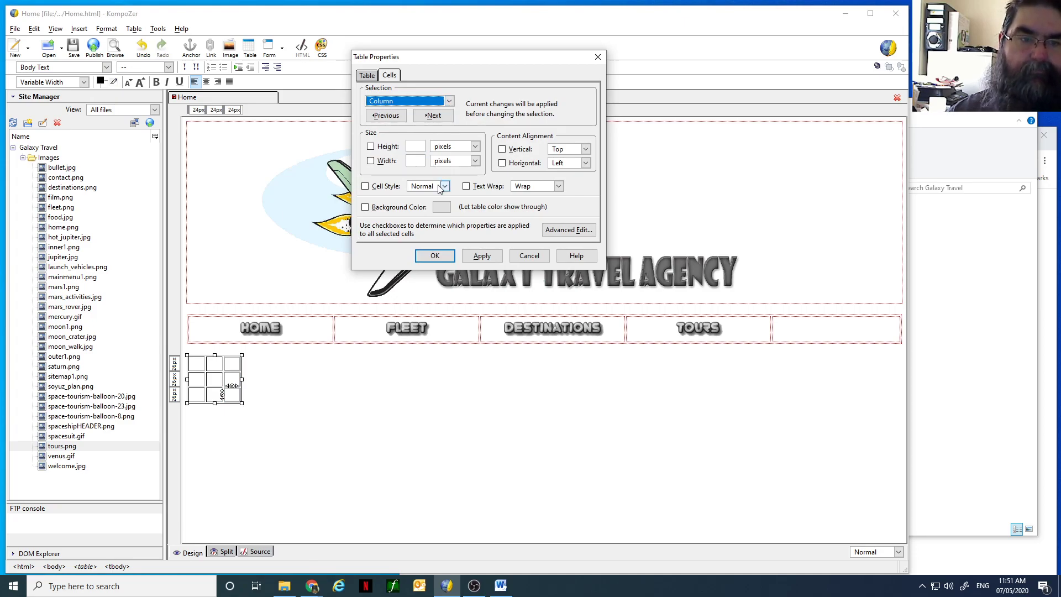
left_click(388, 161)
left_click(457, 166)
left_click(445, 181)
left_click(414, 162)
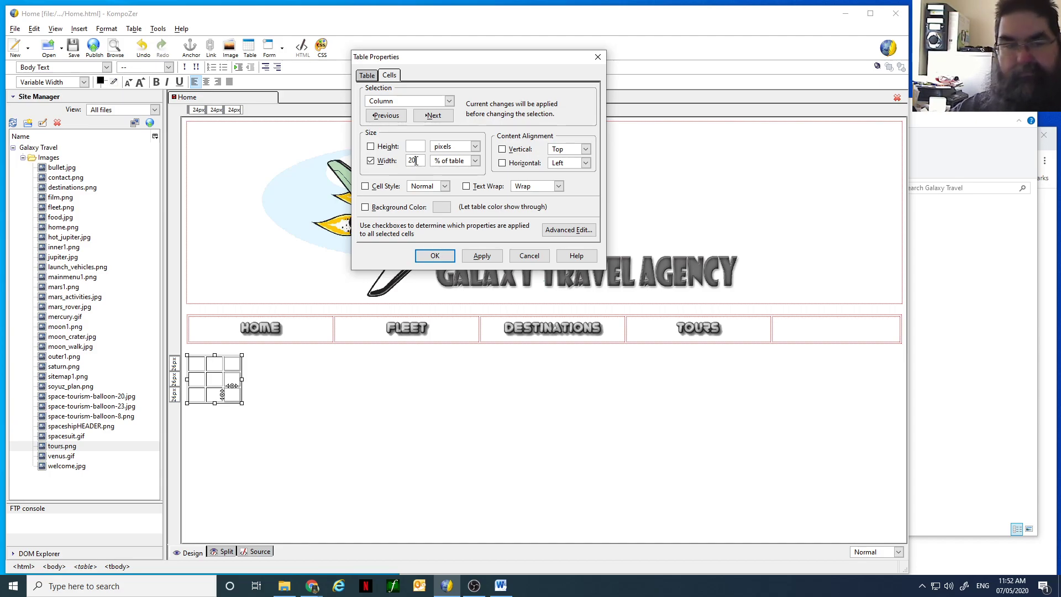
left_click_drag(416, 159, 405, 160)
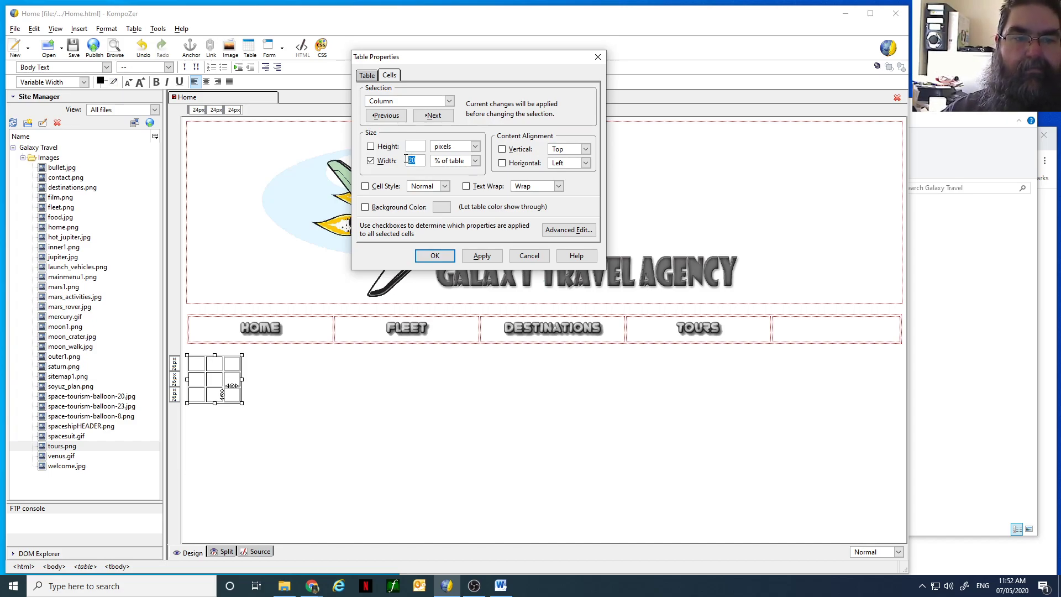
type("15")
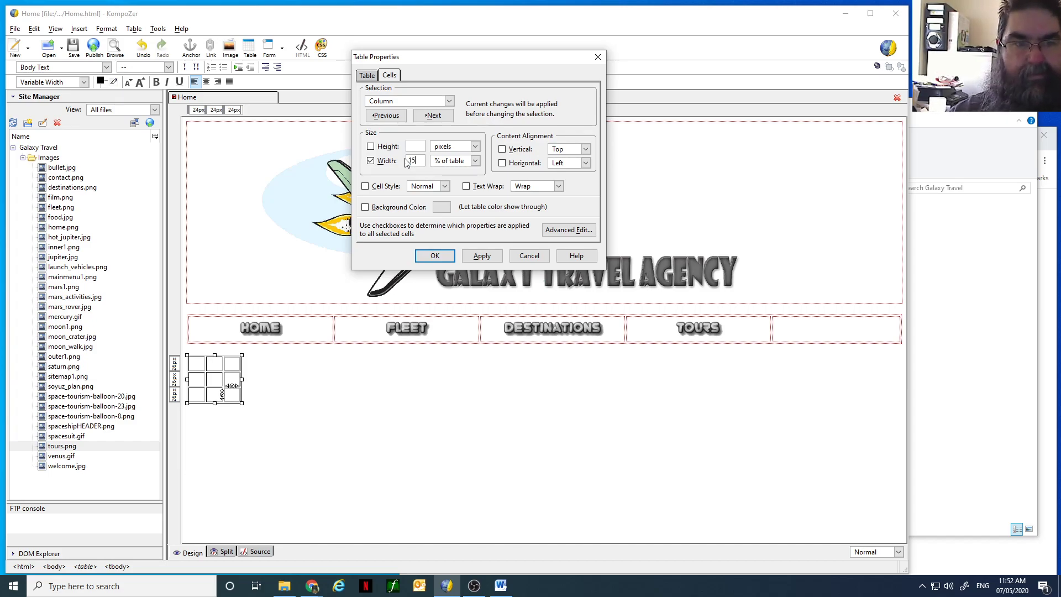
Set the right column's horizontal content alignment to Left and apply the changes.
left_click(569, 163)
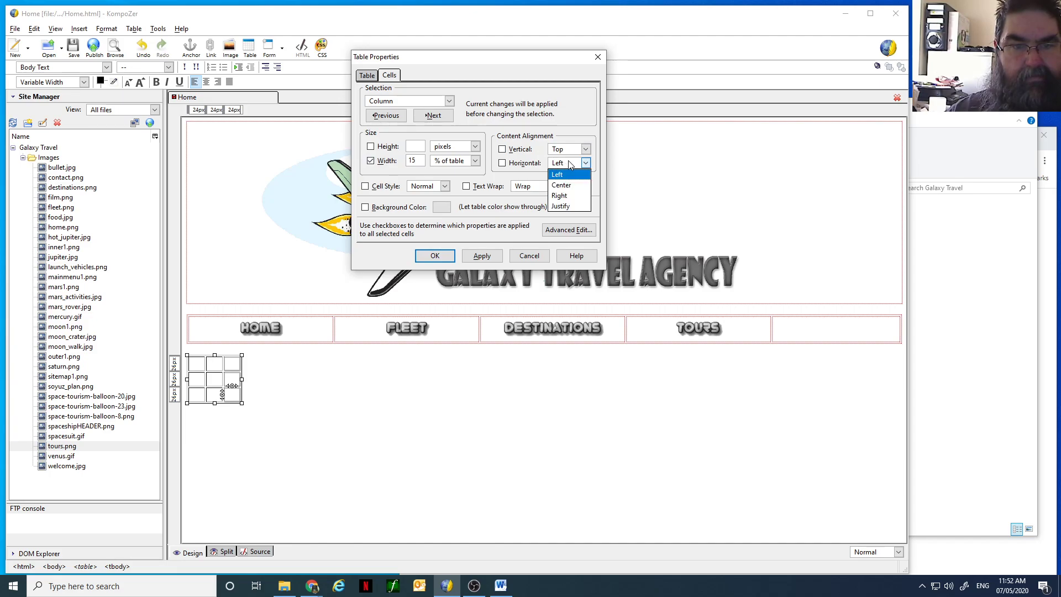
left_click(580, 197)
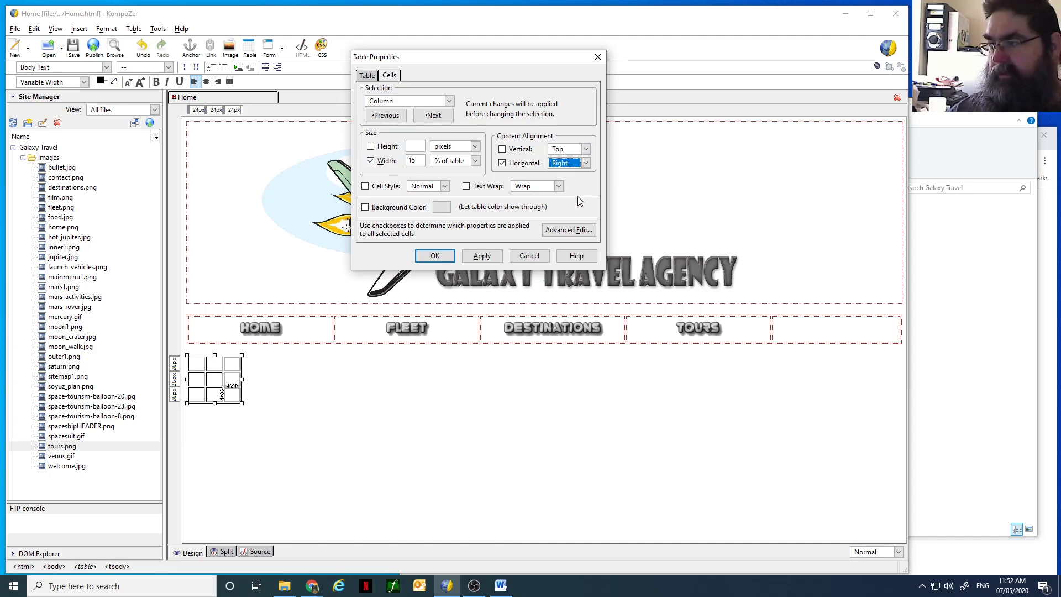
left_click(563, 162)
left_click(562, 173)
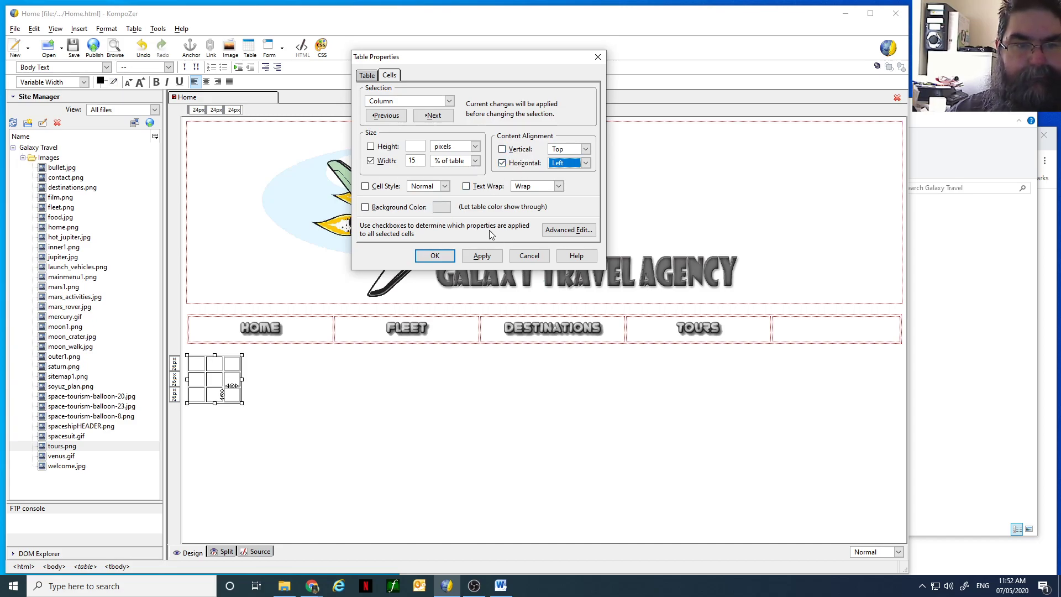
left_click(491, 258)
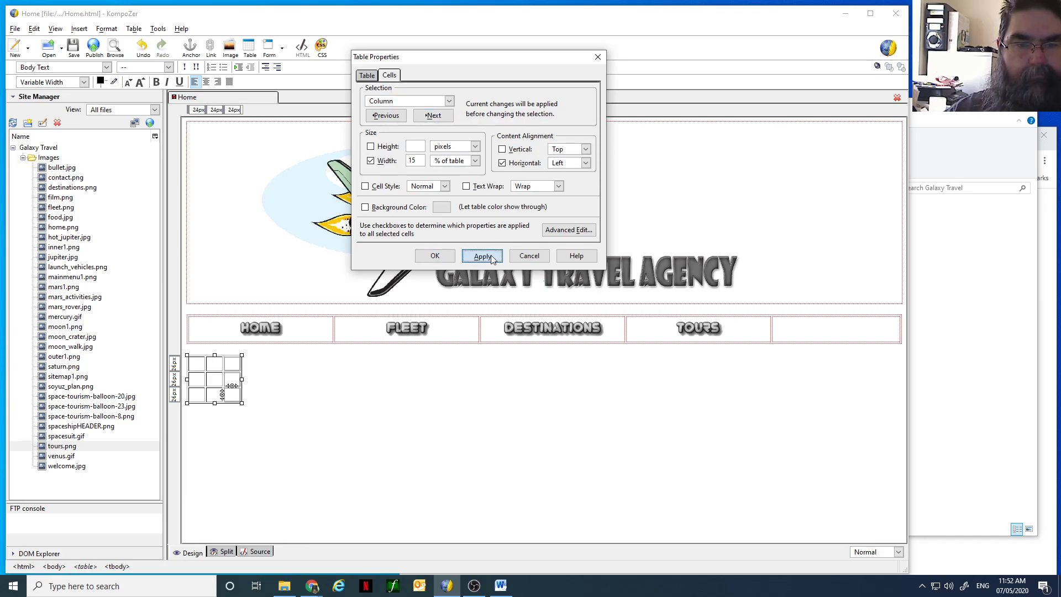
Give the next column a width of 15 pixels and Left horizontal alignment, apply, and close the table properties.
left_click(445, 118)
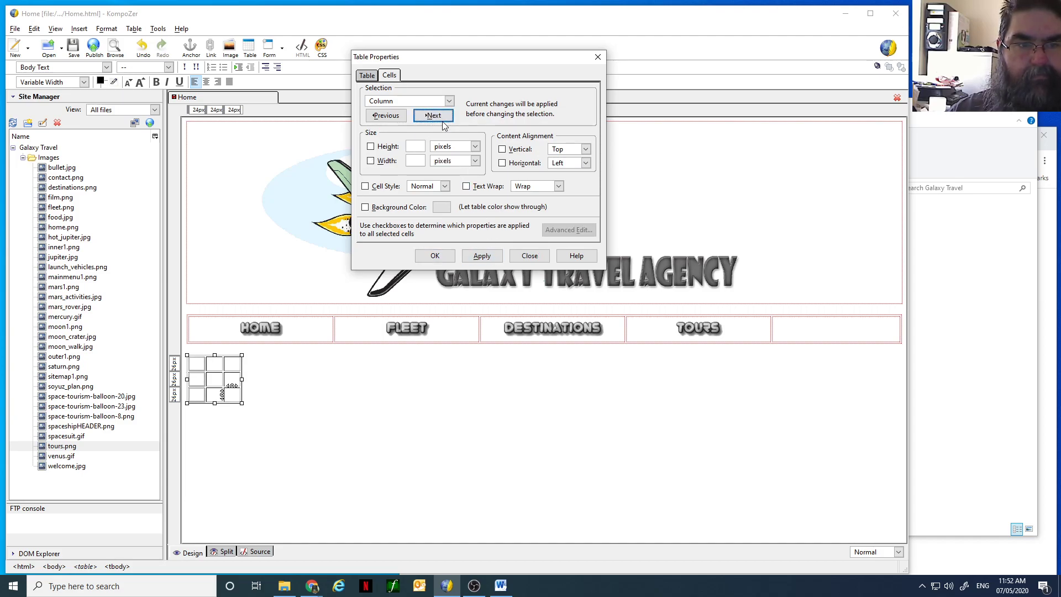
left_click(371, 161)
left_click(415, 160)
type("1")
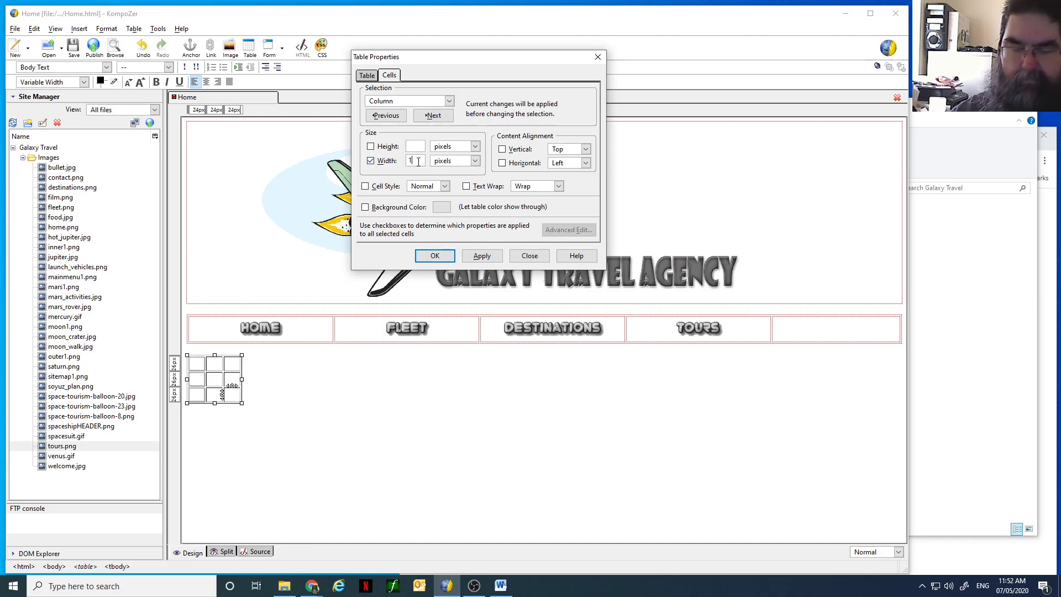
type("5")
left_click(524, 164)
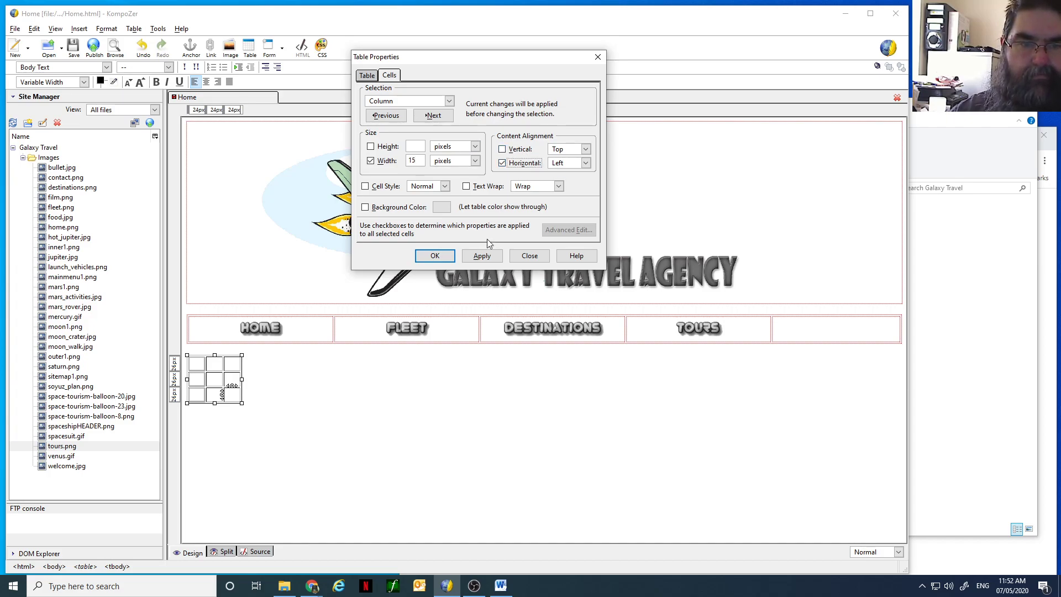
left_click(482, 255)
left_click(434, 115)
left_click(436, 117)
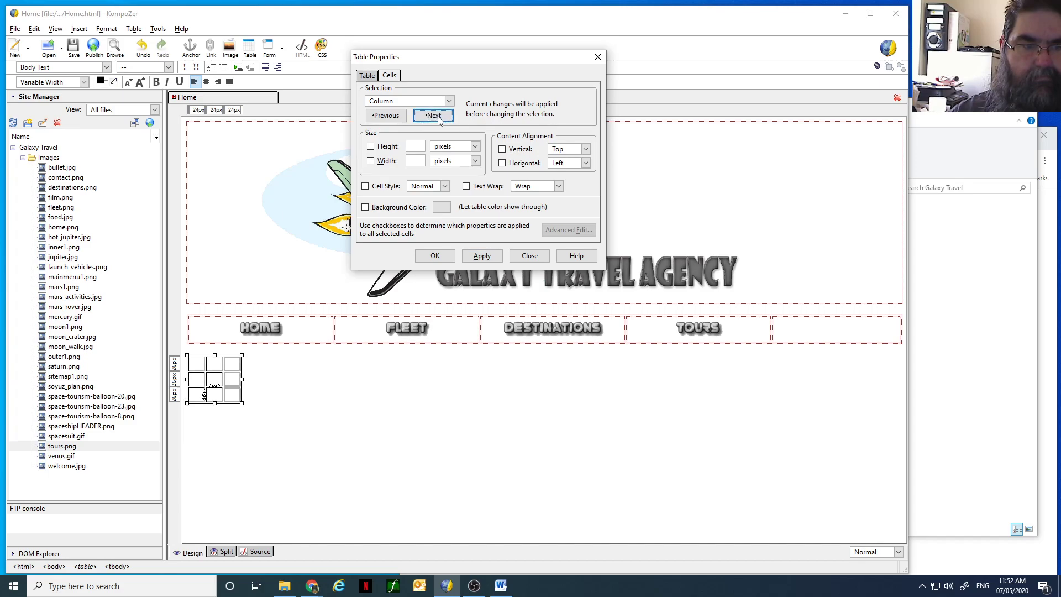
left_click(471, 257)
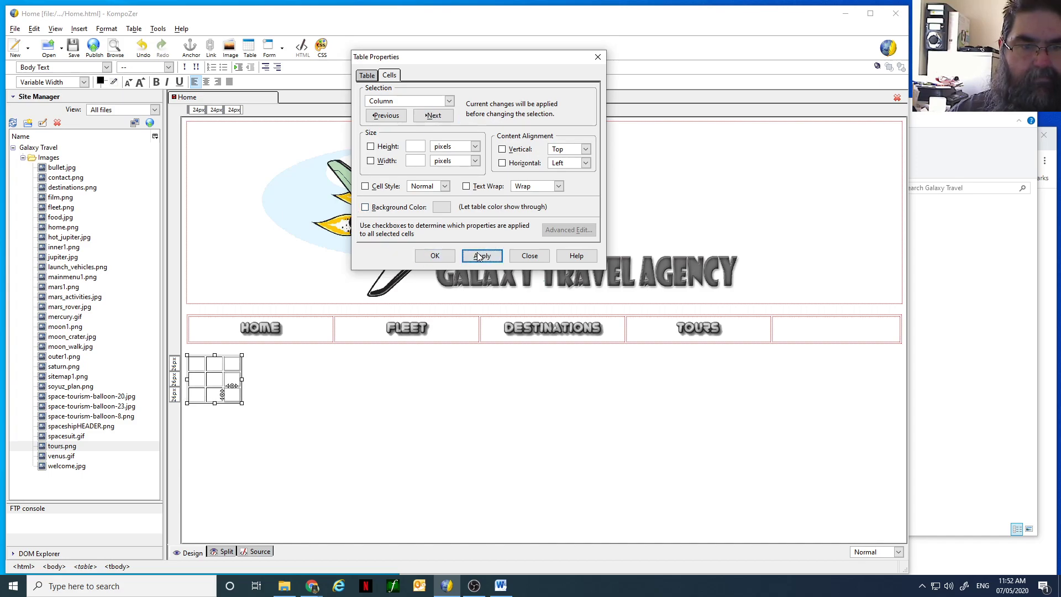
left_click(435, 256)
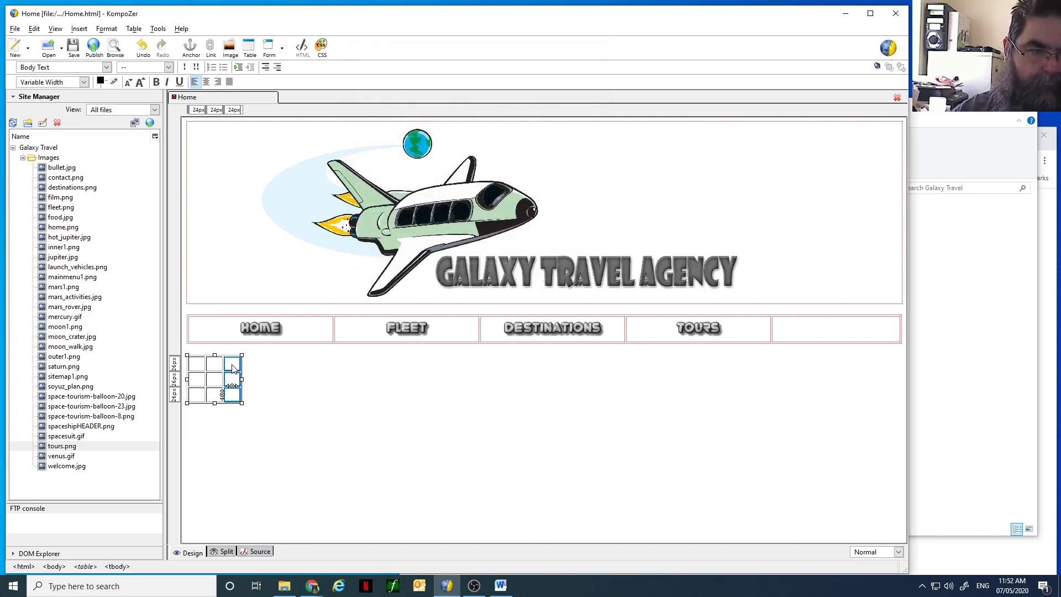
Stretch the content table to about the same width as the navigation table above it.
left_click_drag(242, 379, 897, 393)
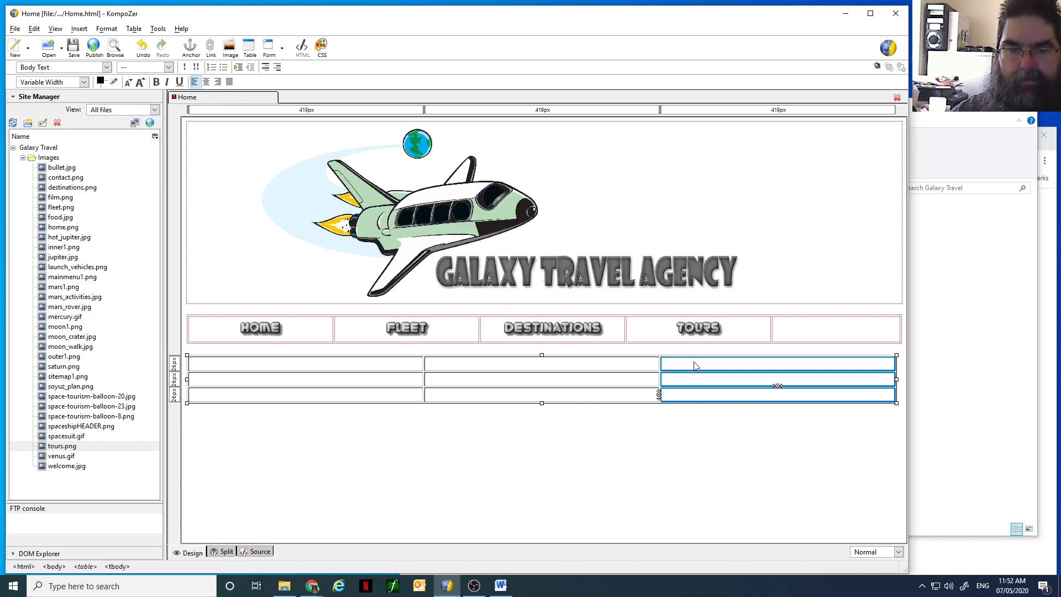
left_click(630, 368)
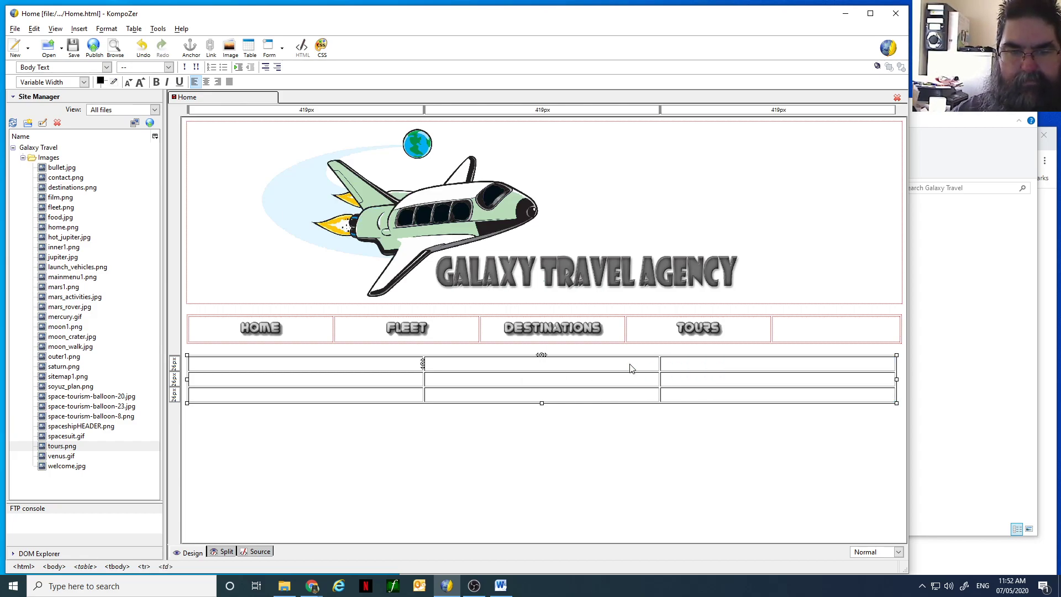
Try adding a column to the content table and deleting and restoring a row, and remove the extra column.
left_click(546, 355)
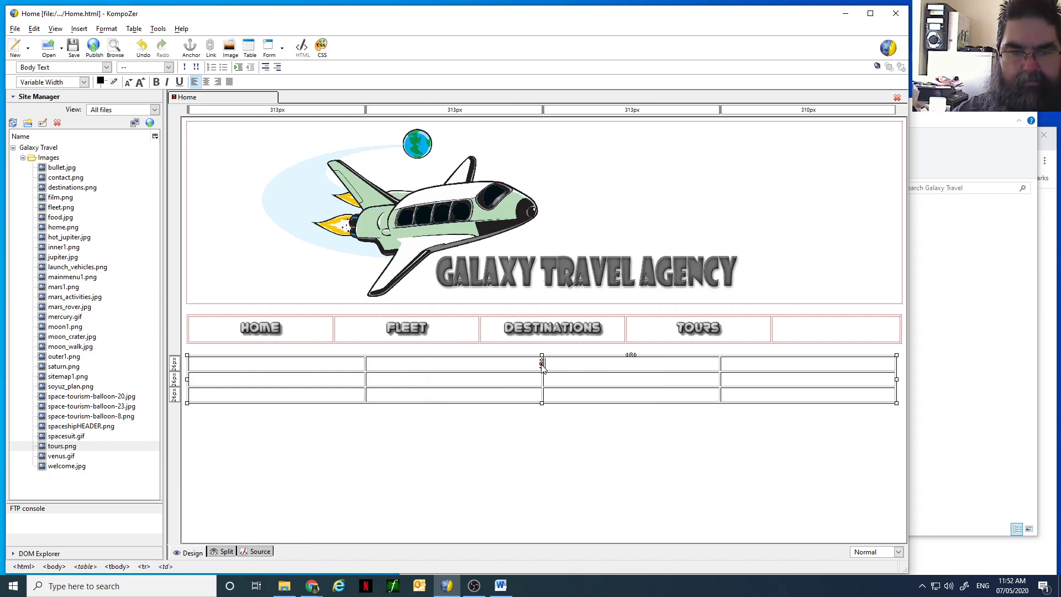
left_click(542, 364)
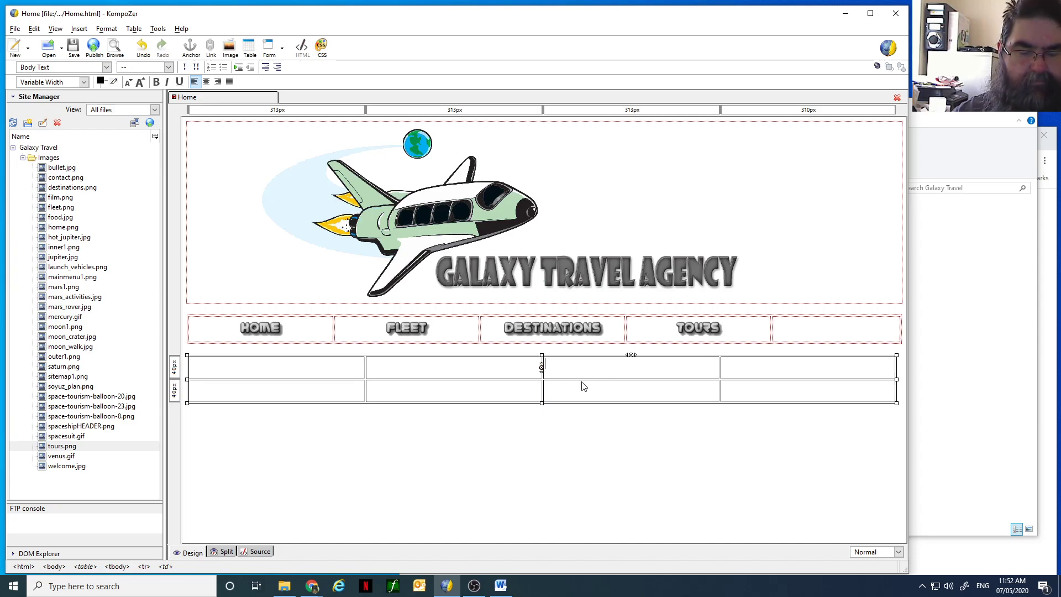
left_click(542, 372)
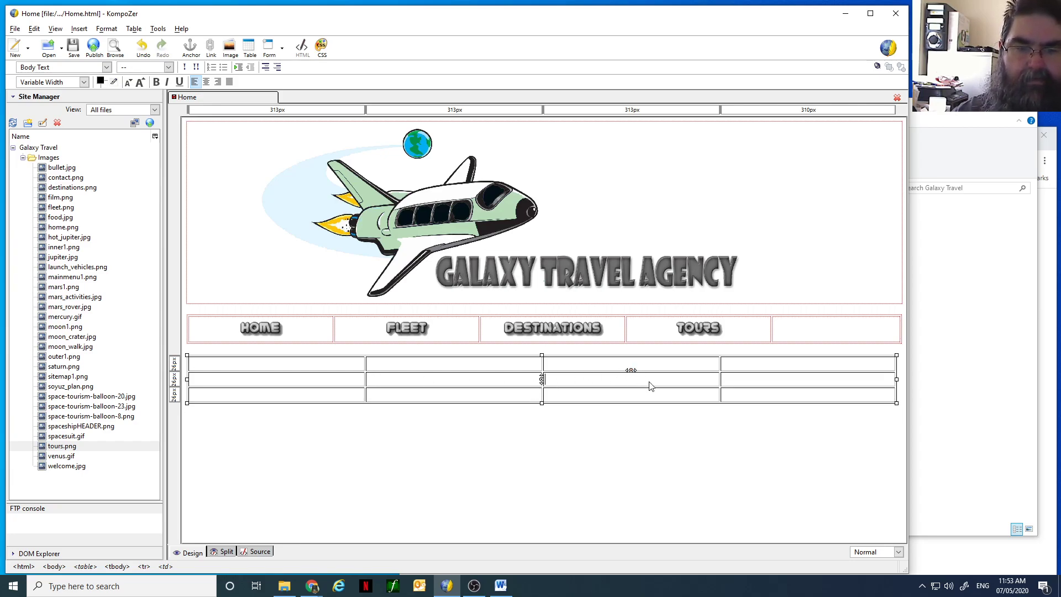
left_click(631, 371)
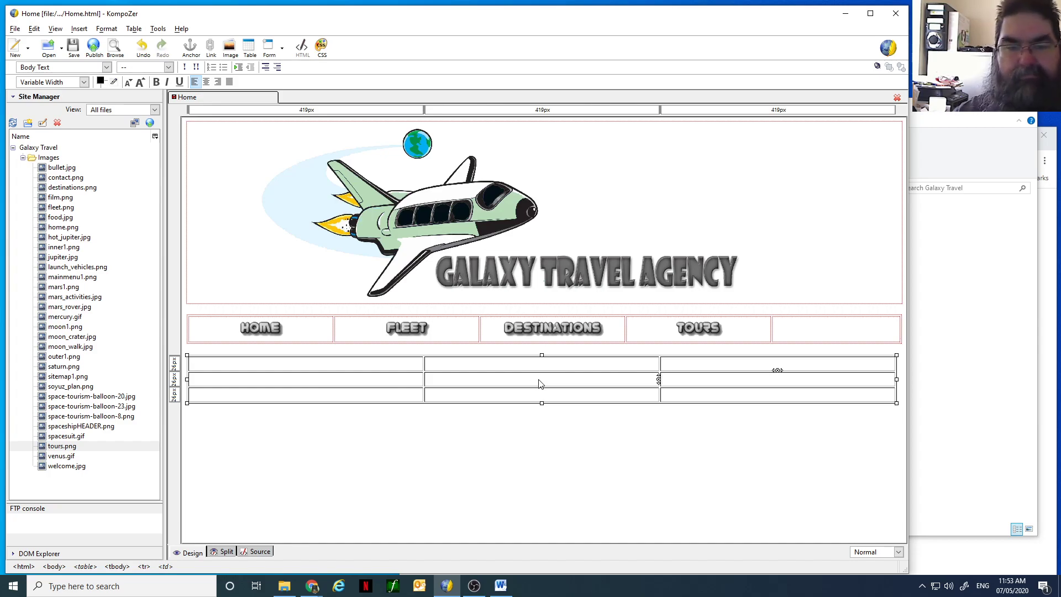
Delete a row from the content table, and add a column and a replacement row.
left_click(658, 378)
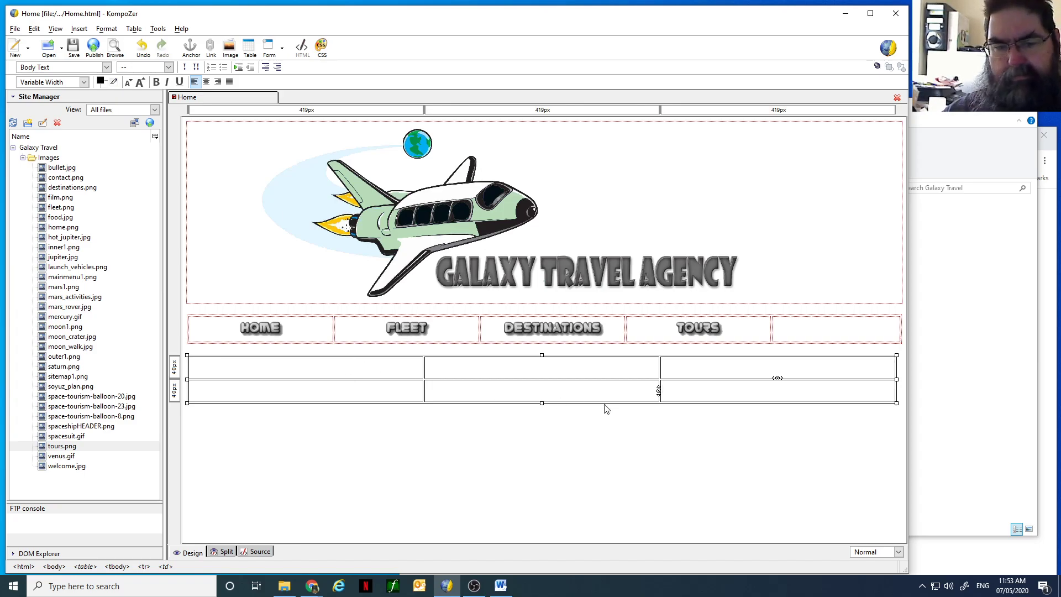
left_click(776, 379)
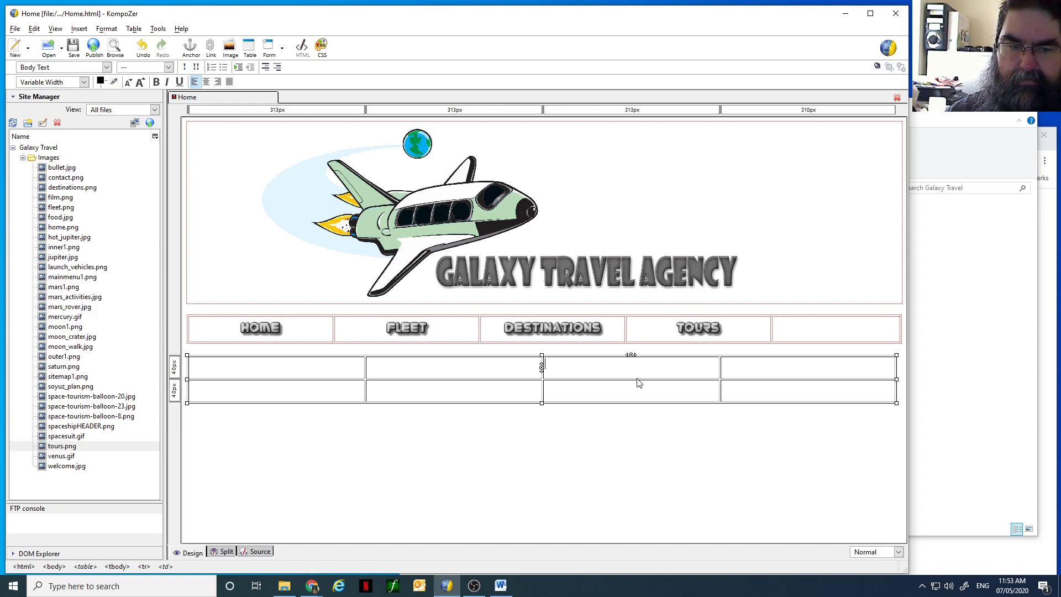
left_click(542, 373)
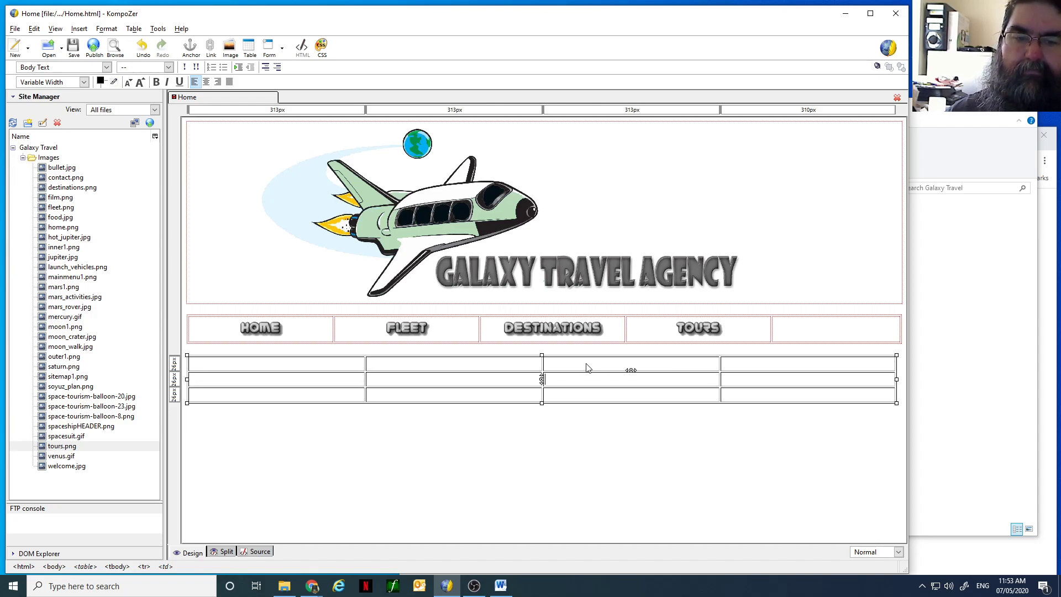
Delete two columns from the content table so that it has two columns and three rows.
left_click(630, 355)
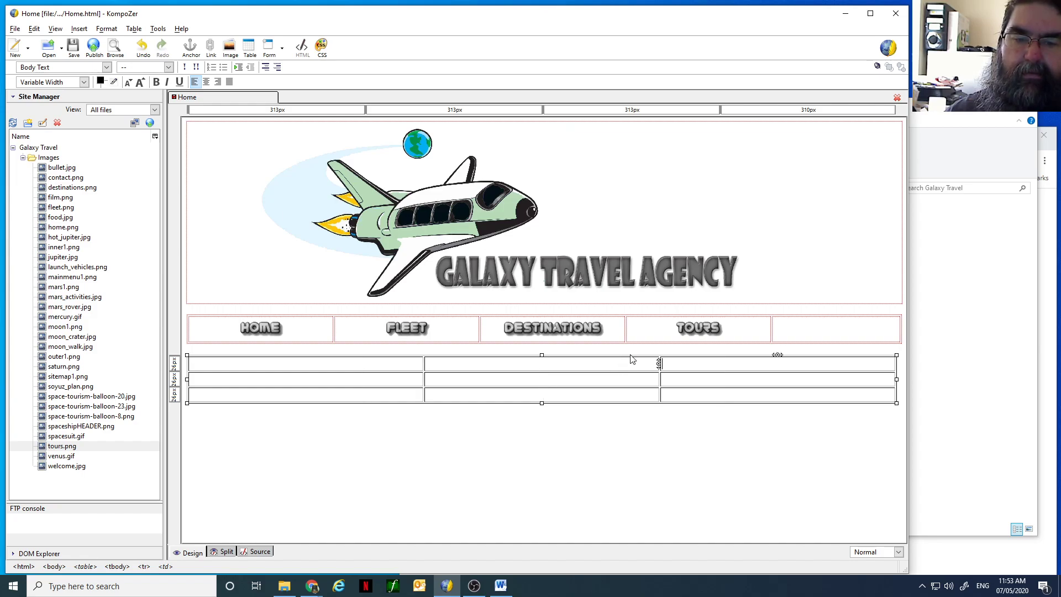
left_click(777, 355)
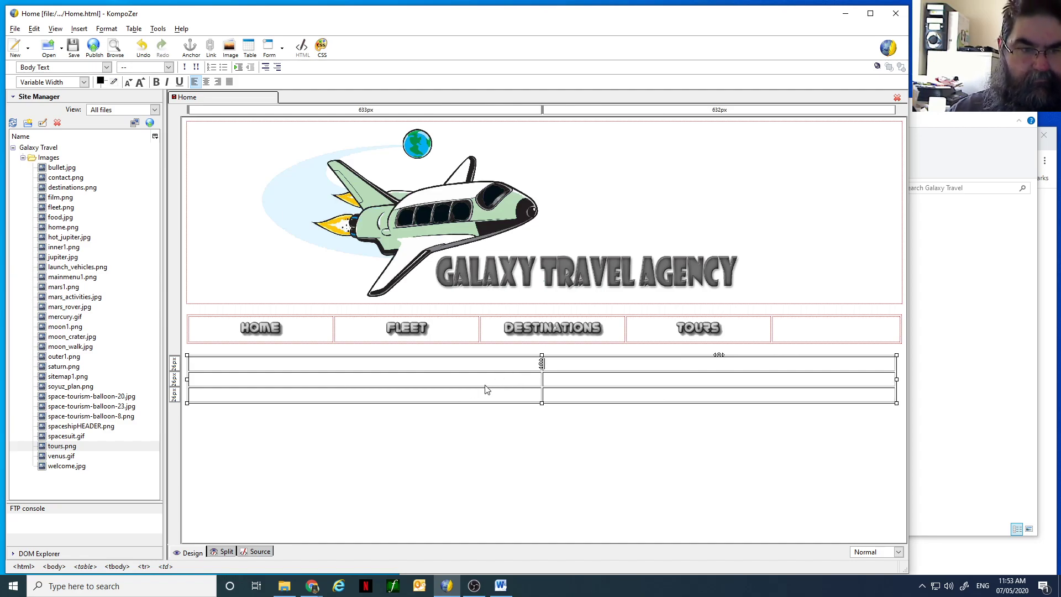
Give the first cell of the content table a width of 80% of table and Center horizontal alignment, and apply.
right_click(195, 366)
mouse_move(283, 484)
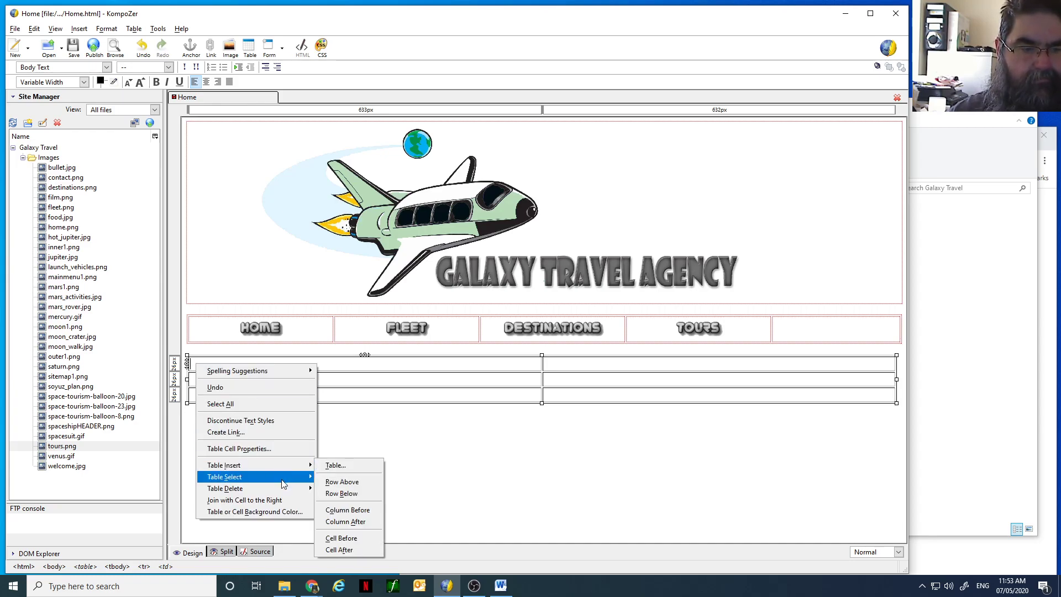
left_click(266, 449)
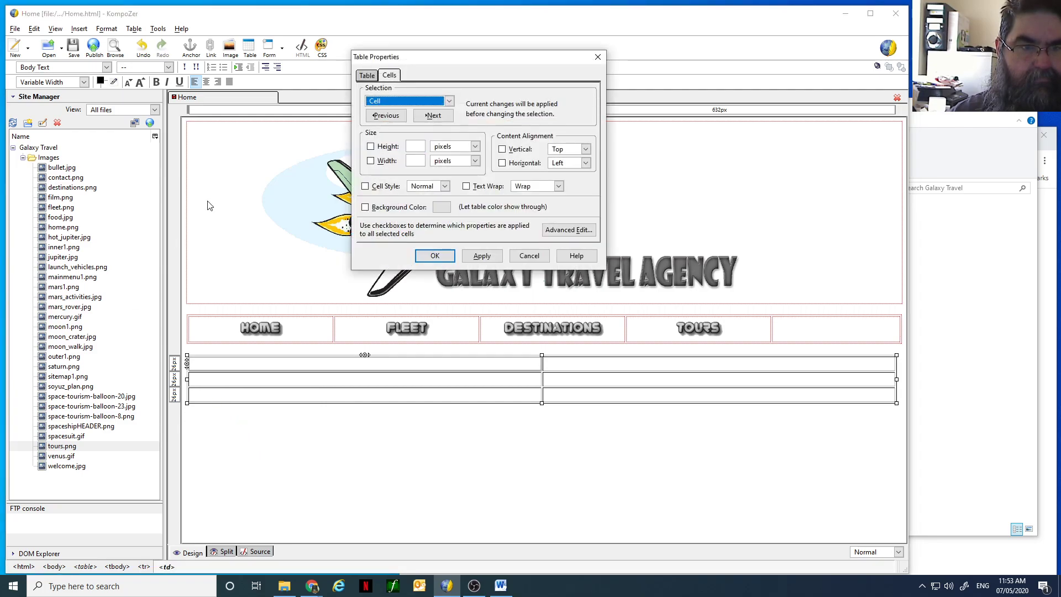
left_click(370, 161)
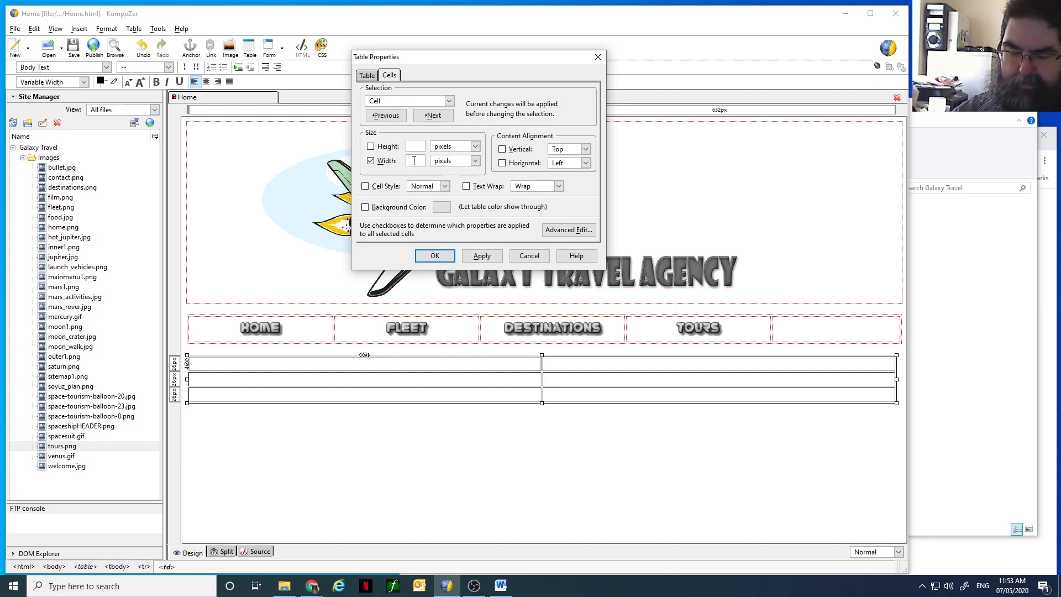
left_click(452, 161)
left_click(457, 181)
left_click(525, 163)
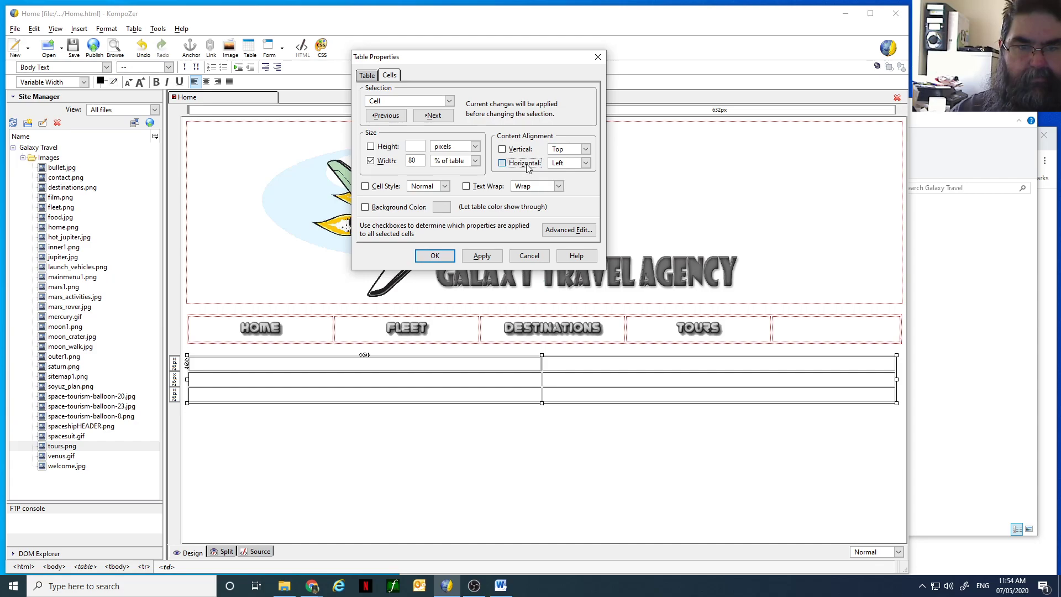
left_click(585, 163)
left_click(575, 185)
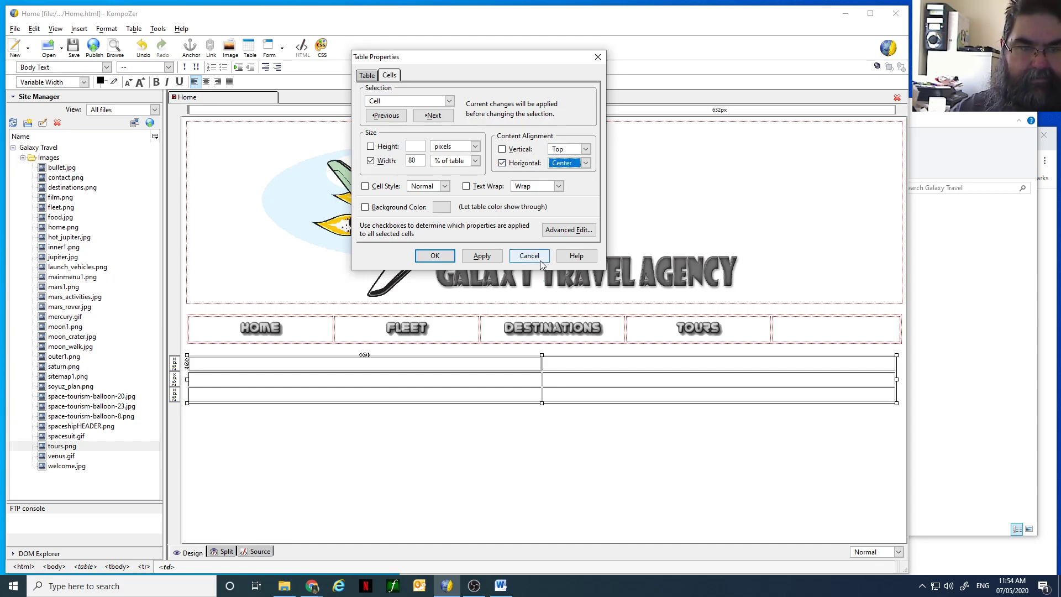
left_click(484, 258)
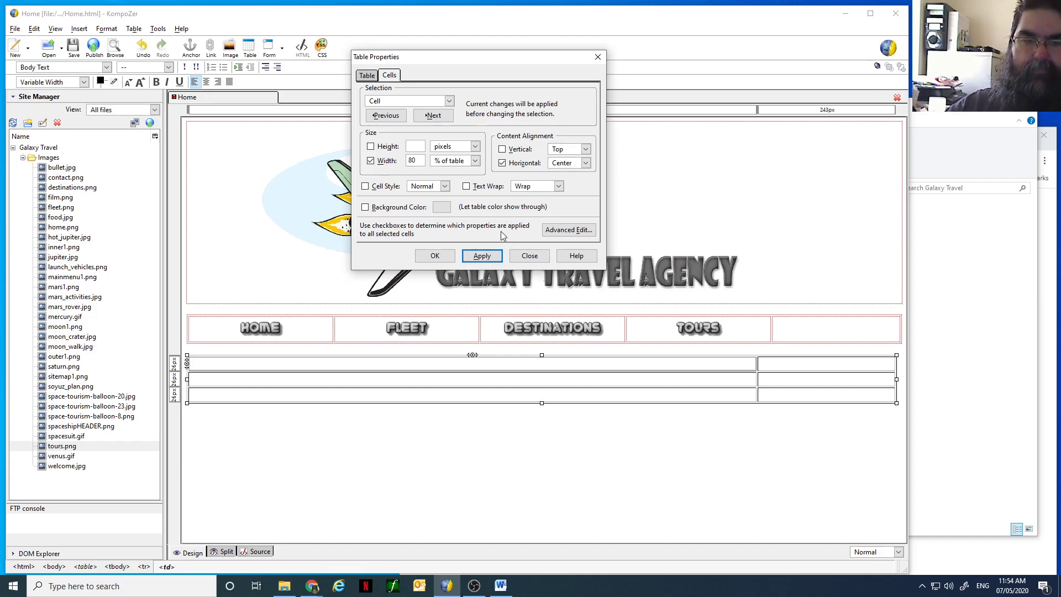
left_click(445, 395)
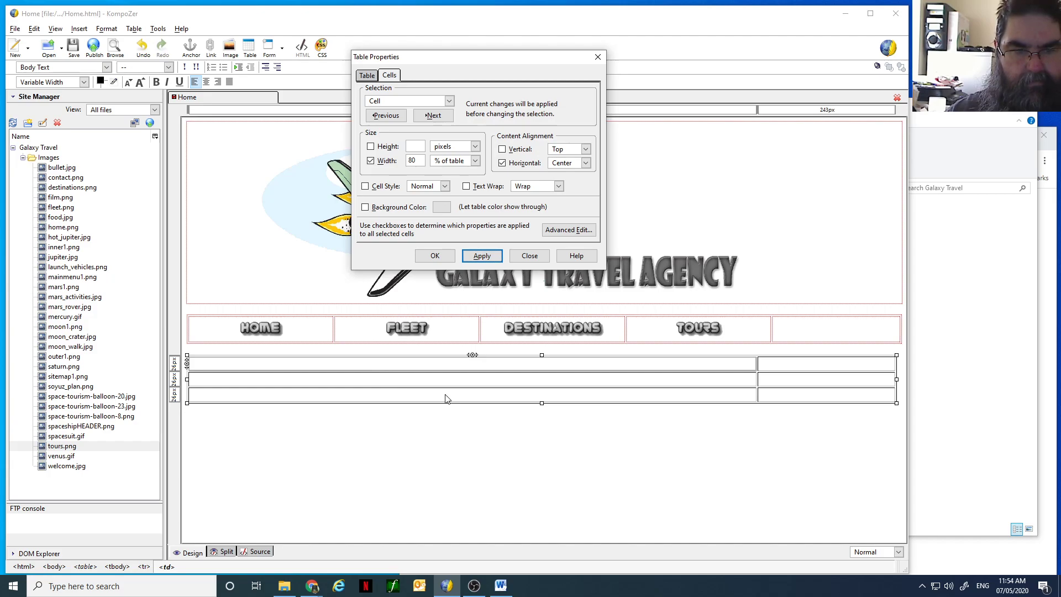
left_click(427, 394)
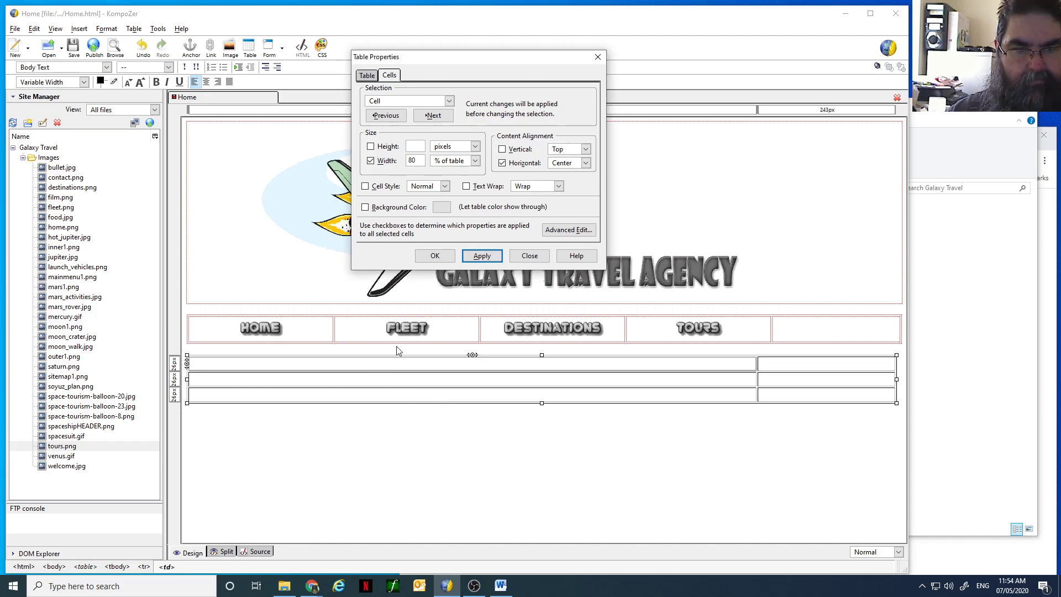
left_click(449, 122)
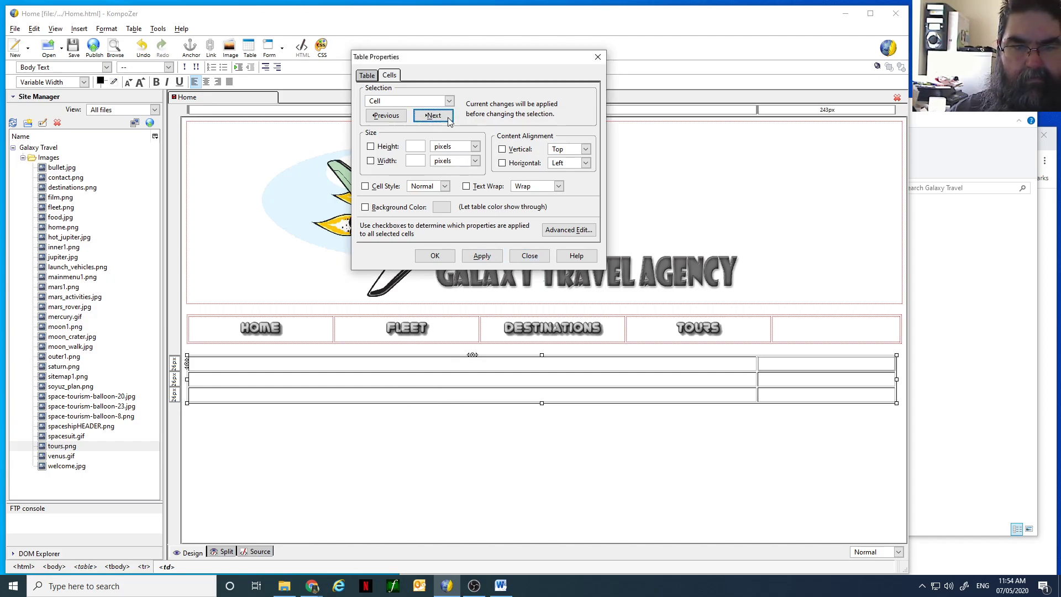
left_click(381, 166)
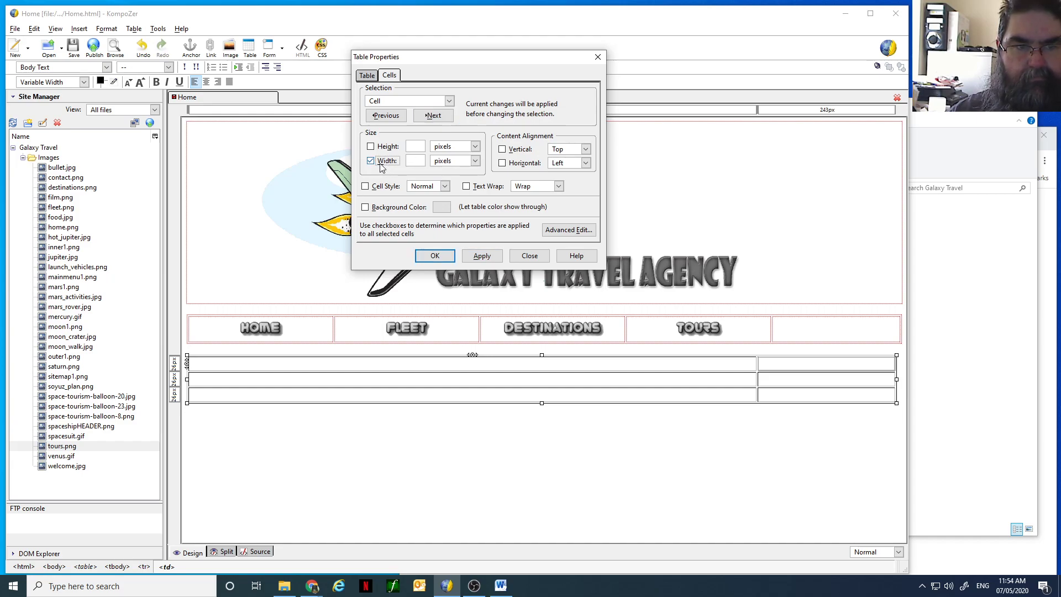
left_click(381, 166)
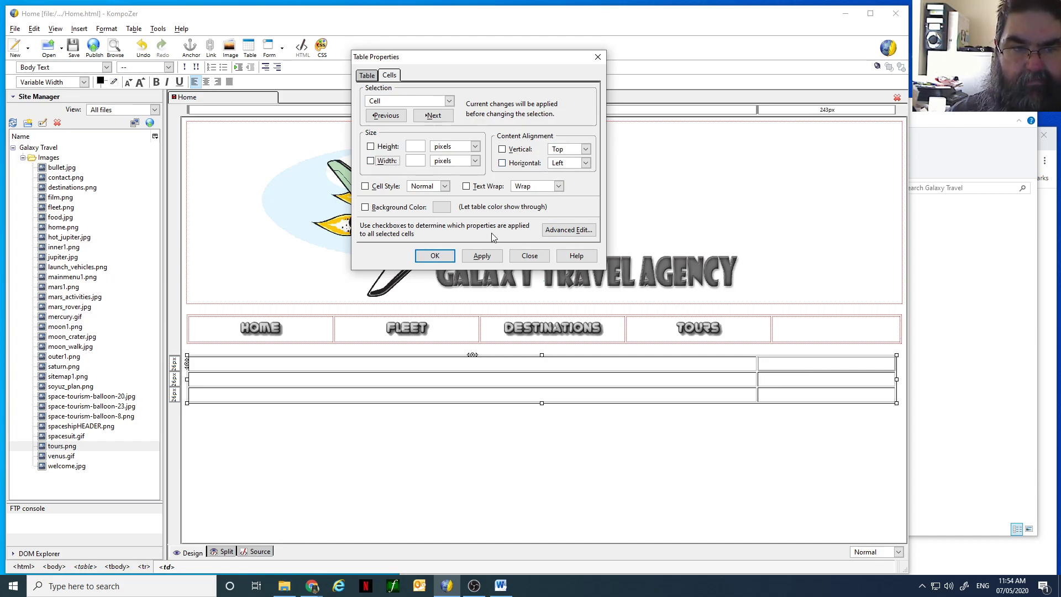
Give the first cell of the content table's third row a height of 90% of table and Left horizontal alignment, and apply.
left_click(434, 114)
left_click(434, 115)
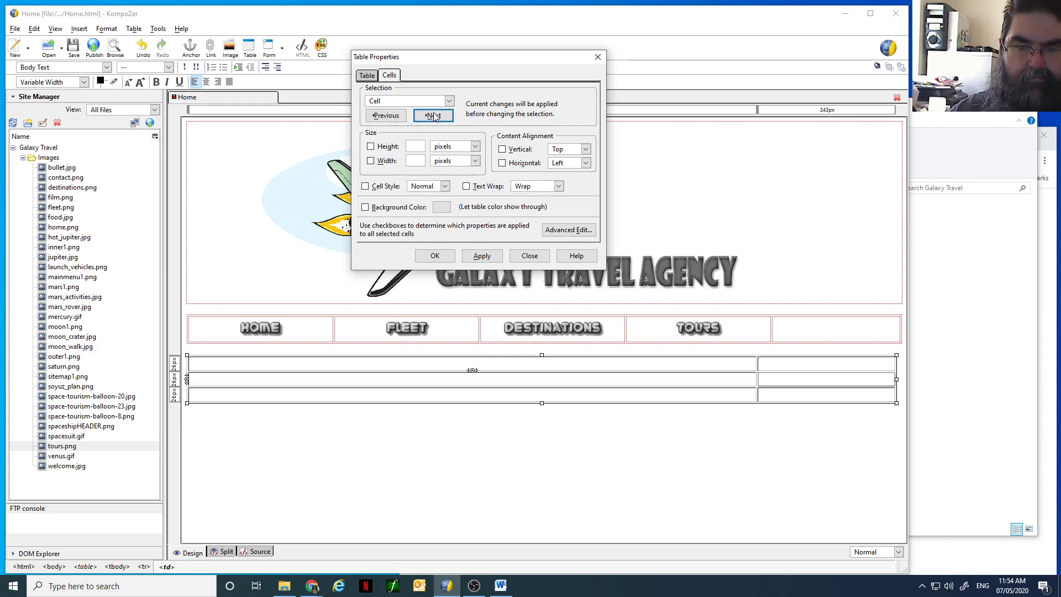
left_click(433, 116)
left_click(389, 148)
left_click(449, 148)
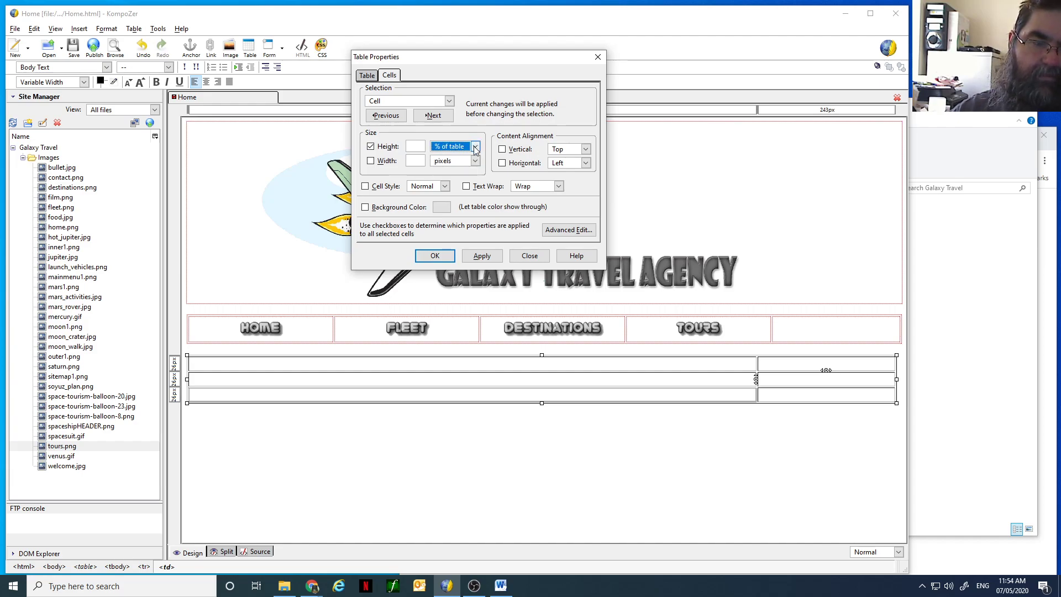
left_click(417, 148)
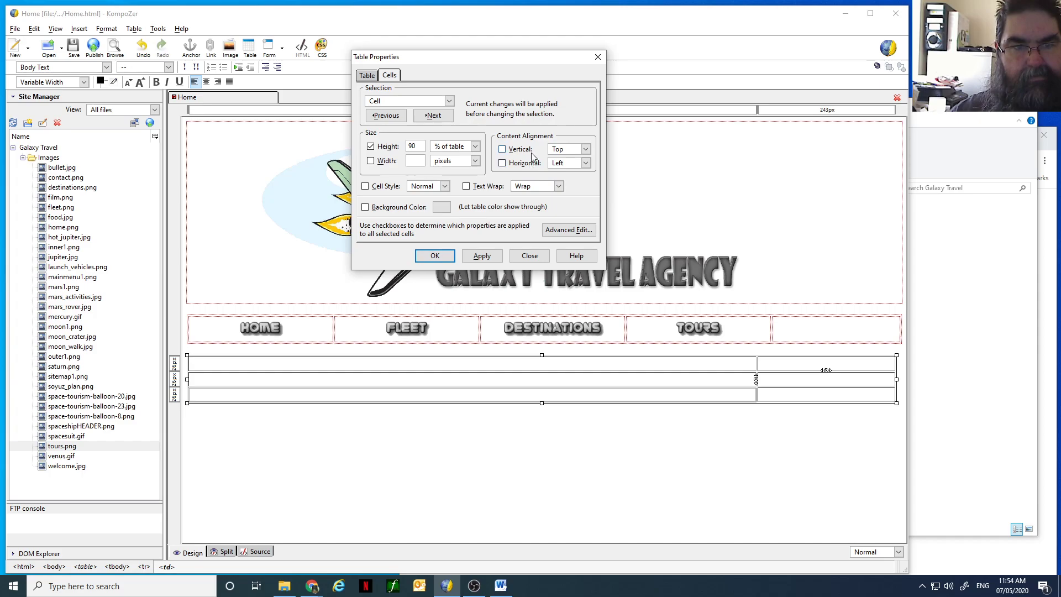
left_click(511, 164)
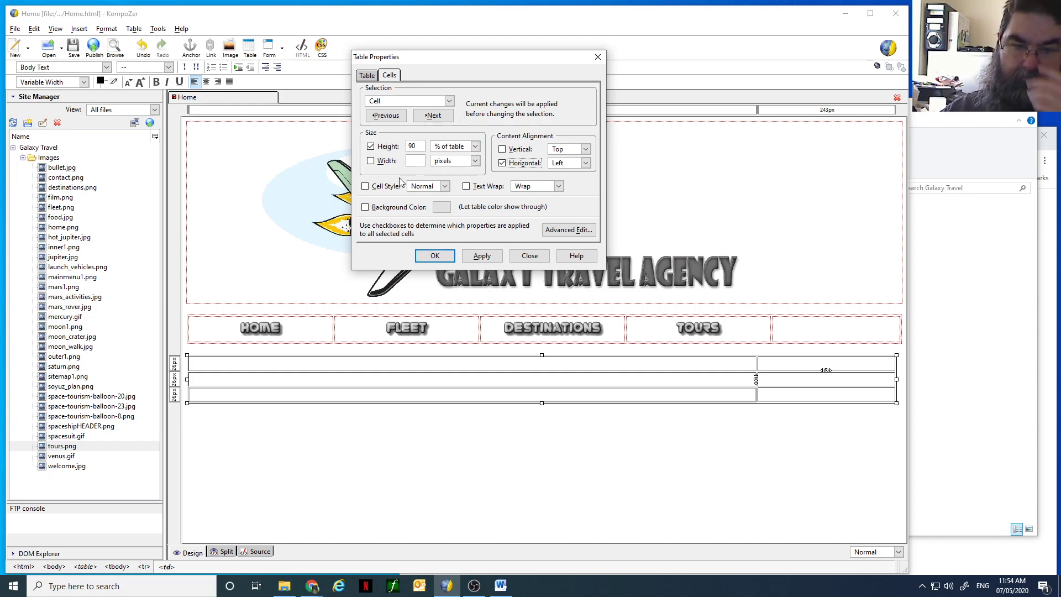
left_click(482, 257)
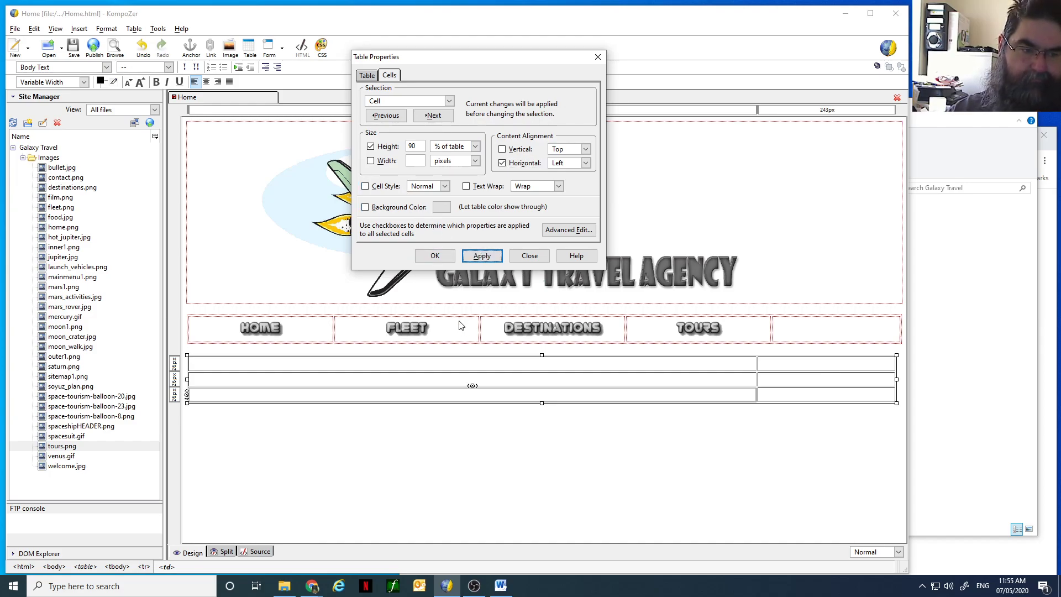
left_click(447, 259)
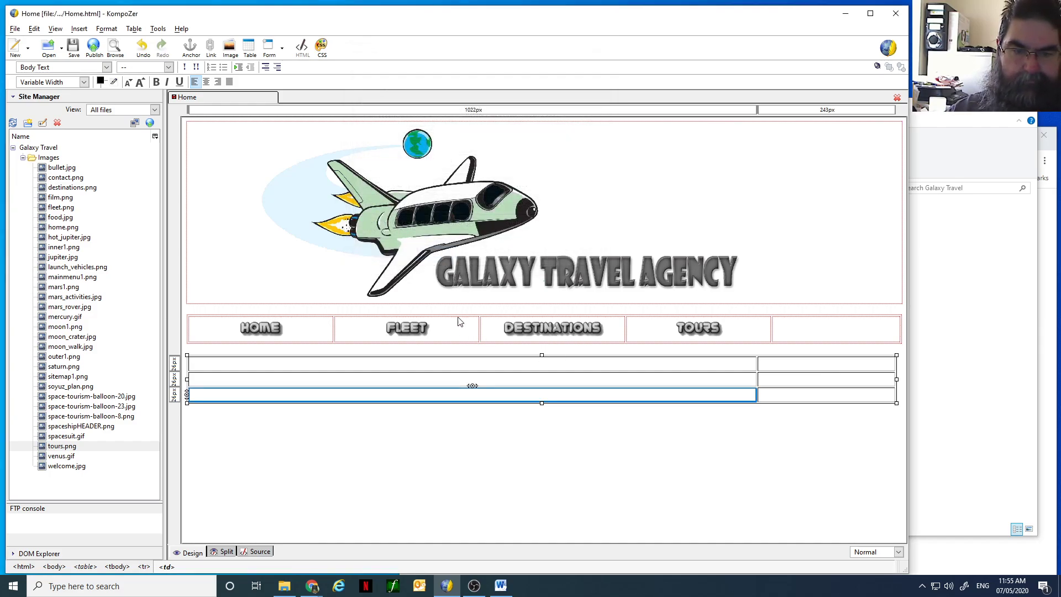
Try inserting welcome.jpg into the first cell of the content table's third row, and delete the image.
left_click(200, 396)
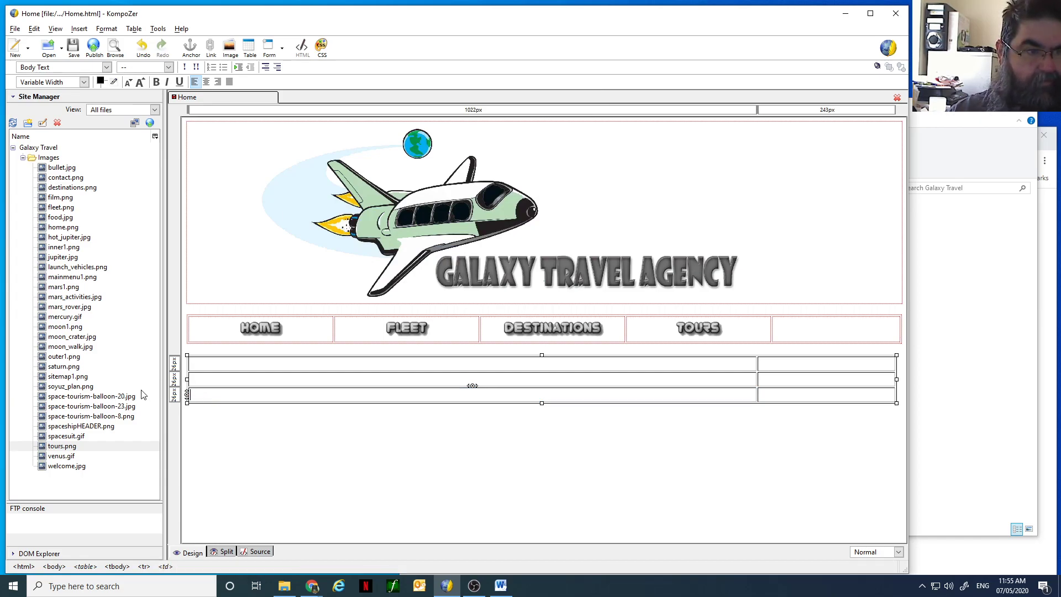
left_click(64, 469)
left_click_drag(61, 474, 204, 407)
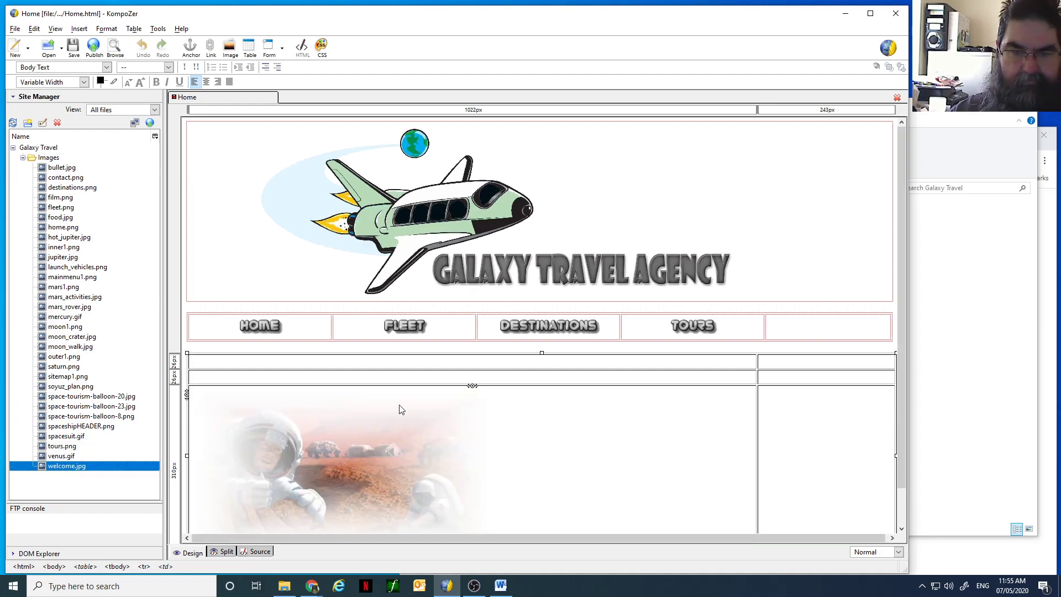
scroll(466, 417, "down", 2)
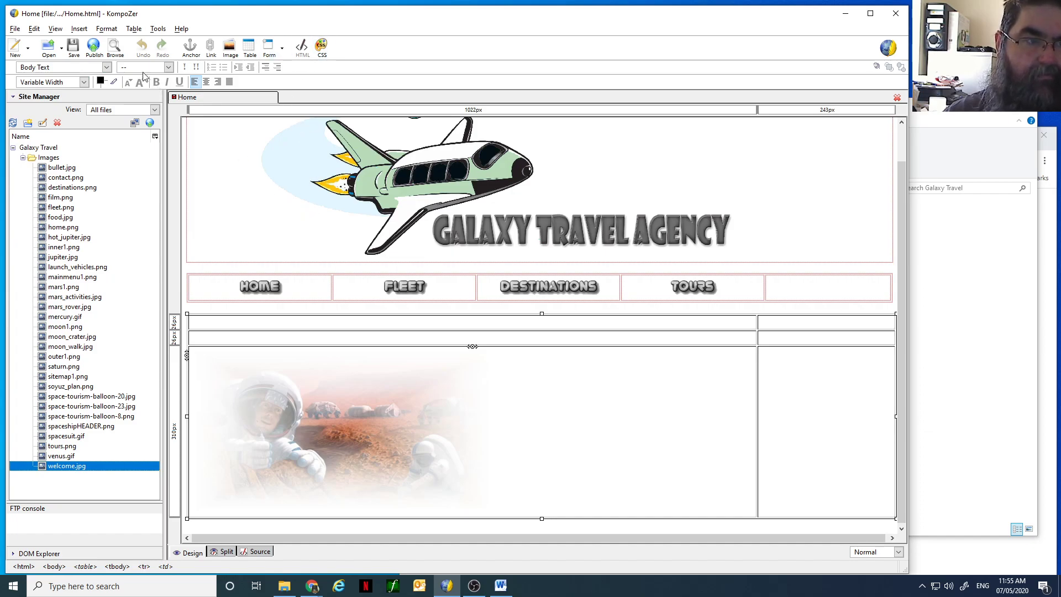
left_click(323, 392)
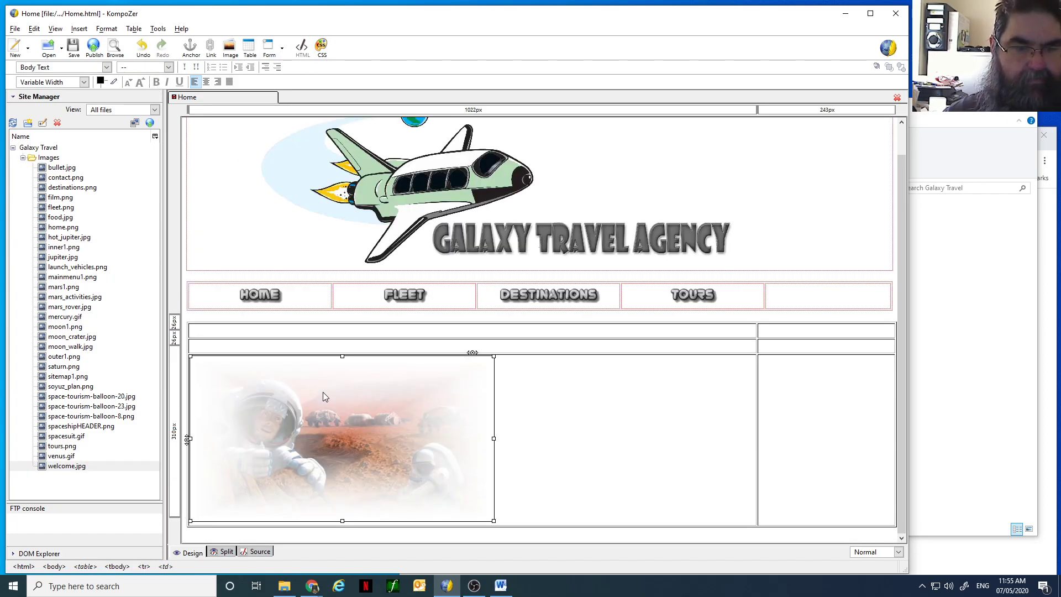
key("Delete")
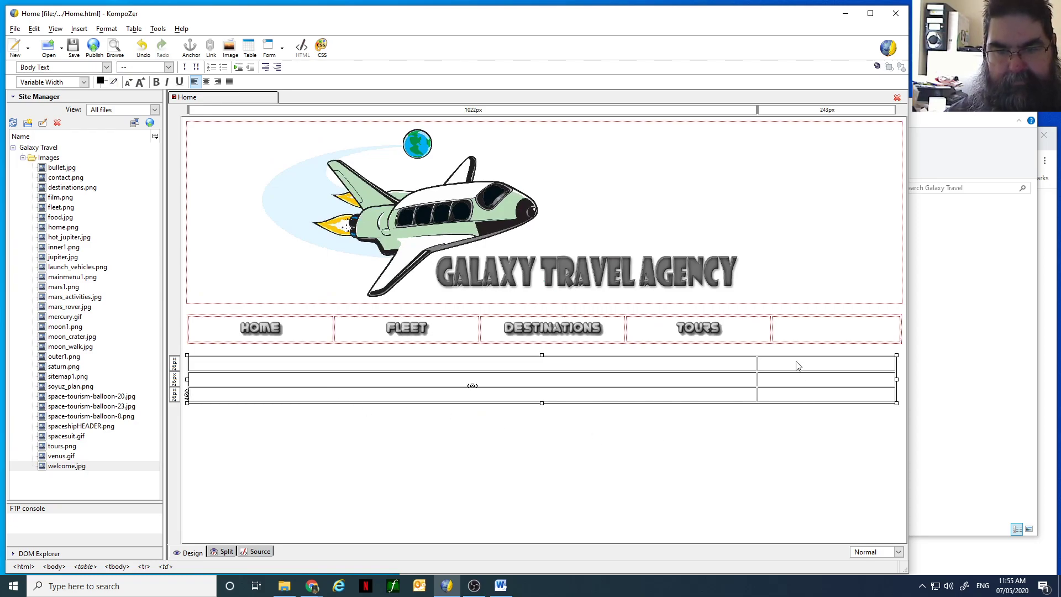
Insert mainmenu1.png, contact.png and sitemap1.png into the first, second and third rows of the content table's second column.
left_click(780, 369)
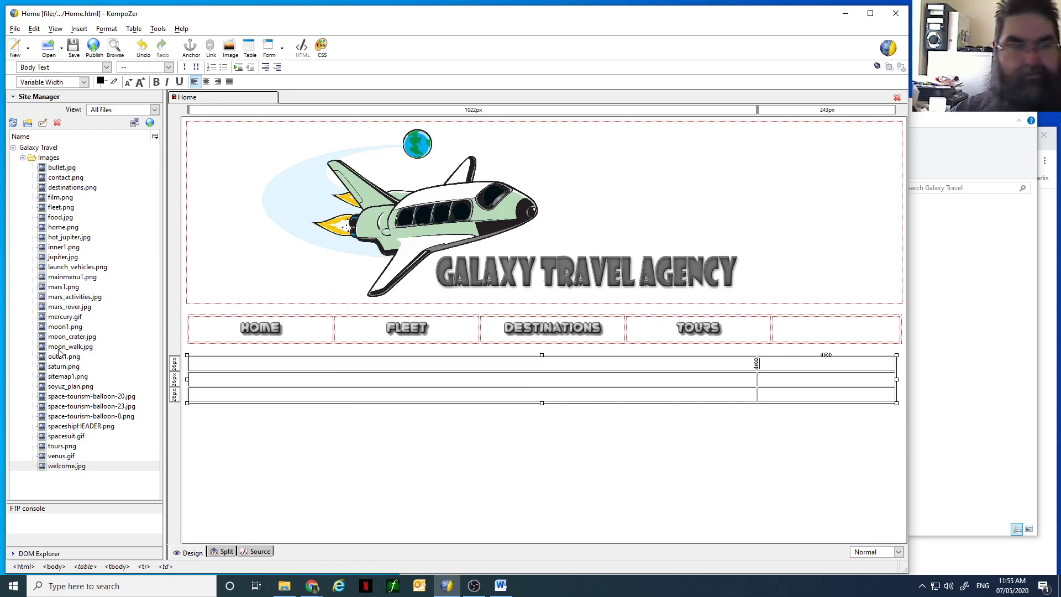
left_click(70, 280)
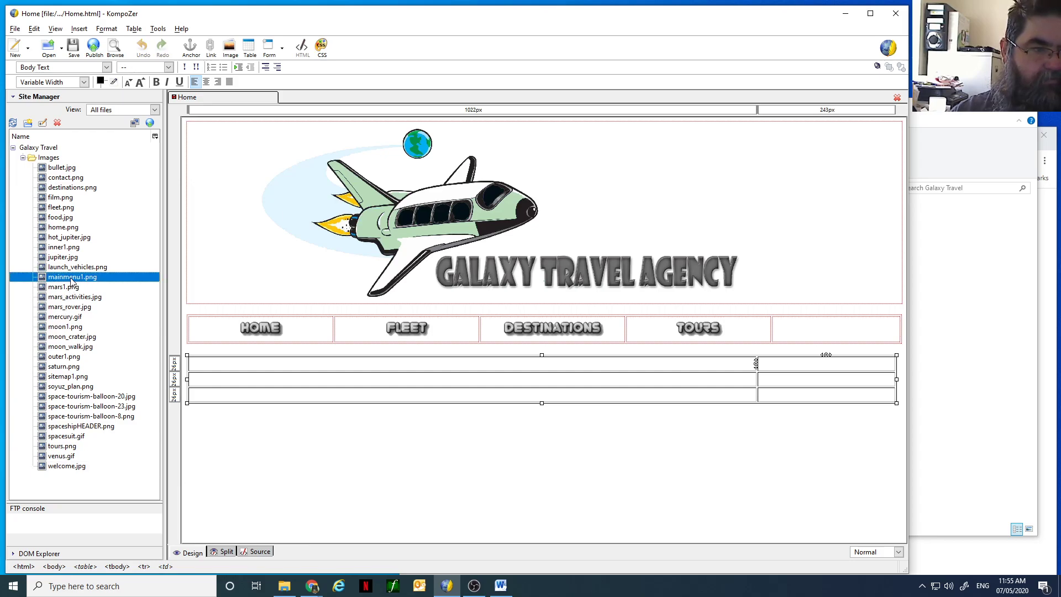
left_click_drag(65, 281, 773, 370)
left_click(75, 288)
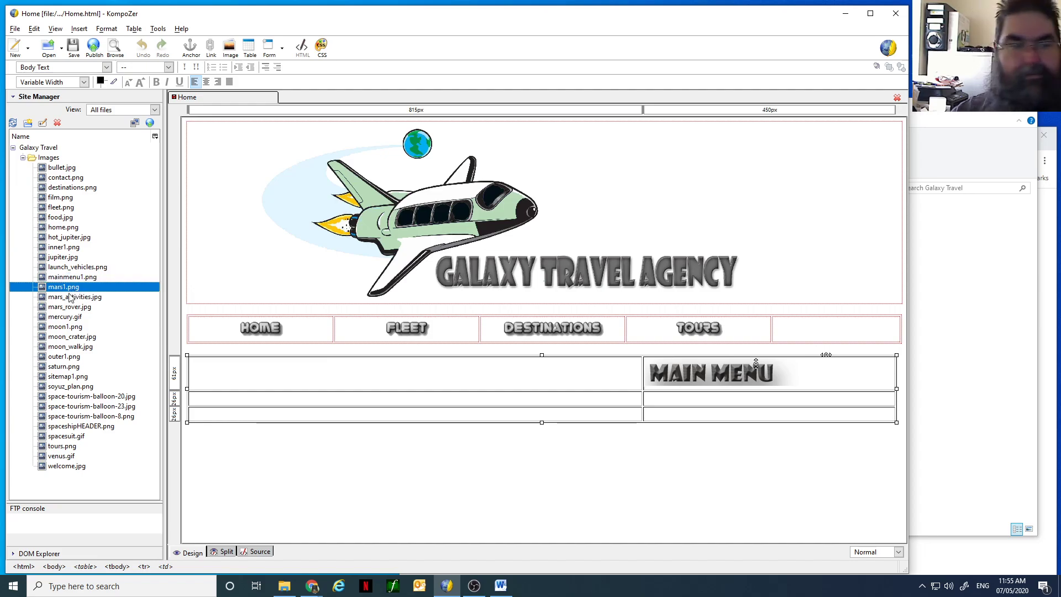
left_click_drag(62, 180, 660, 404)
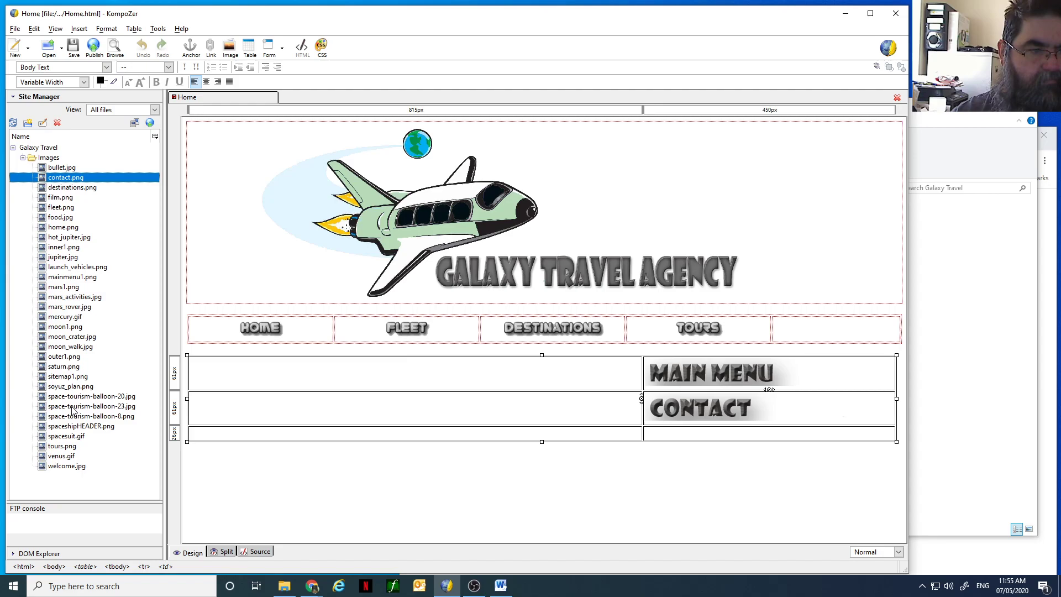
left_click(69, 377)
left_click_drag(67, 381, 653, 433)
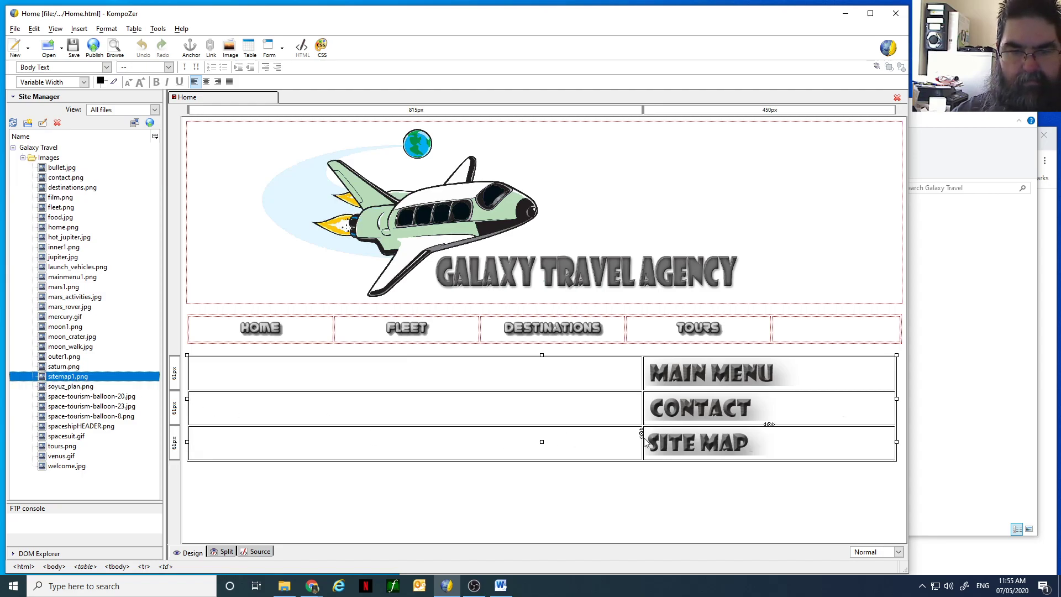
Check the dimensions of the Tours image in the navigation table without changing them.
left_click(717, 447)
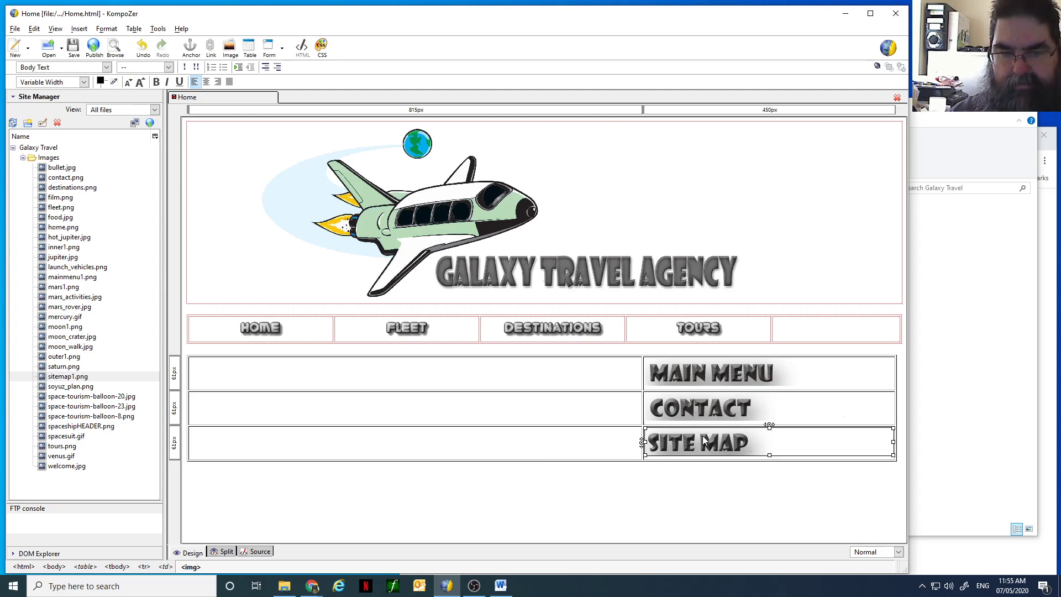
left_click(719, 372)
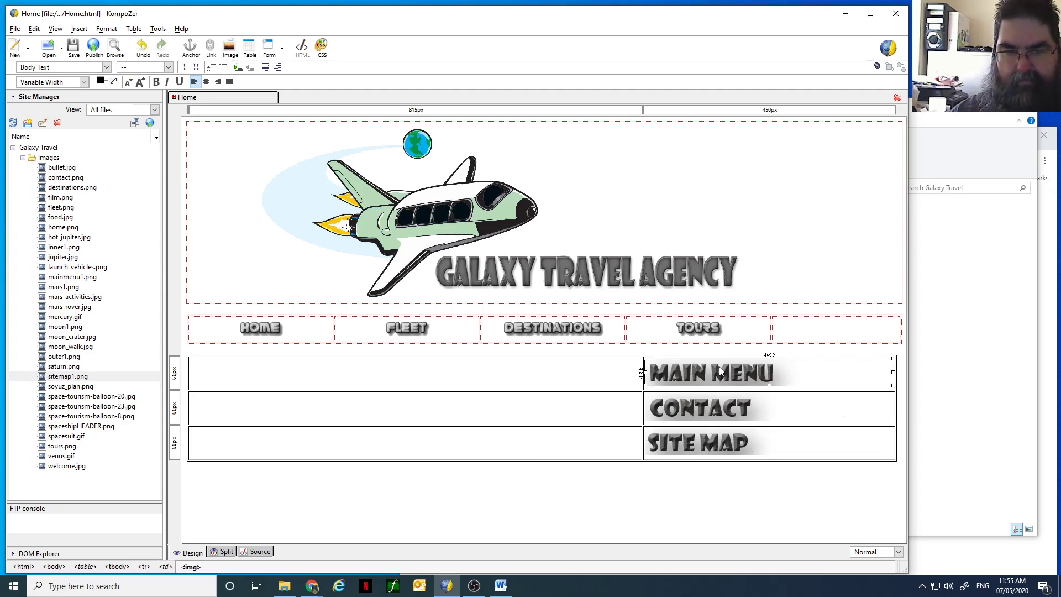
left_click(711, 328)
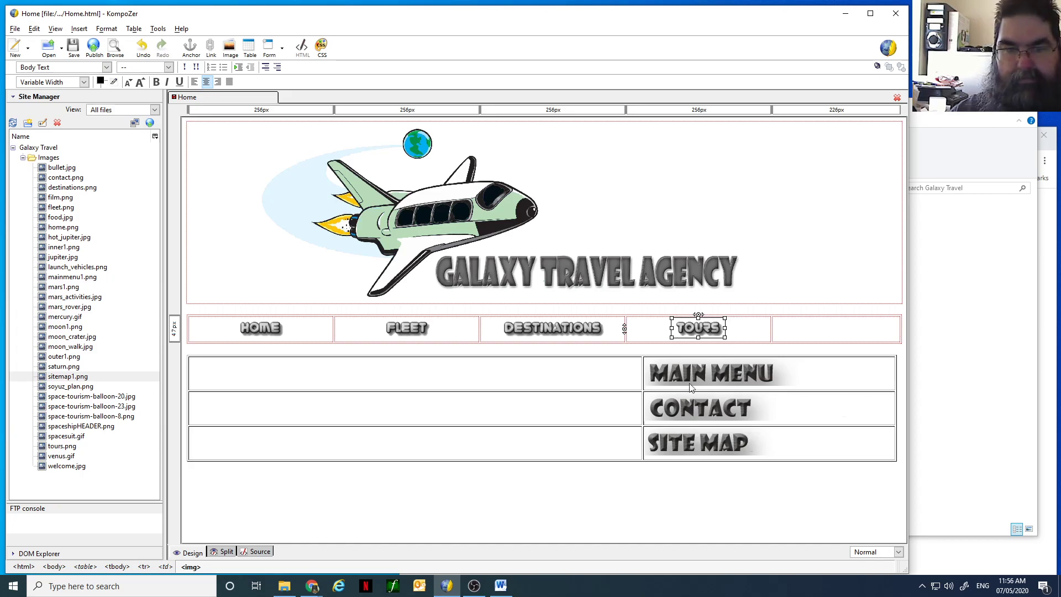
right_click(700, 331)
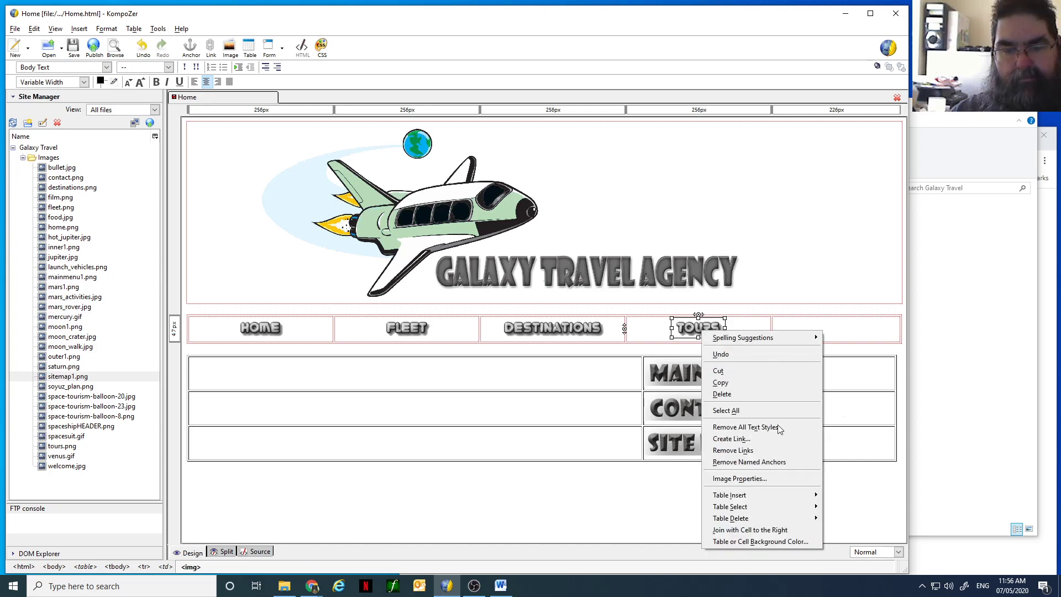
left_click(772, 480)
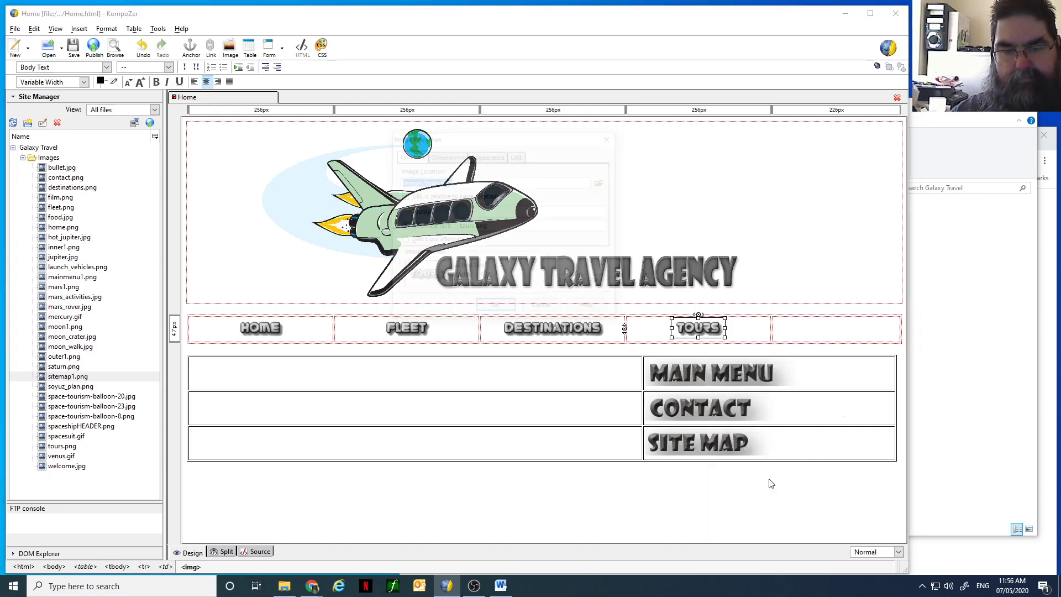
left_click(459, 156)
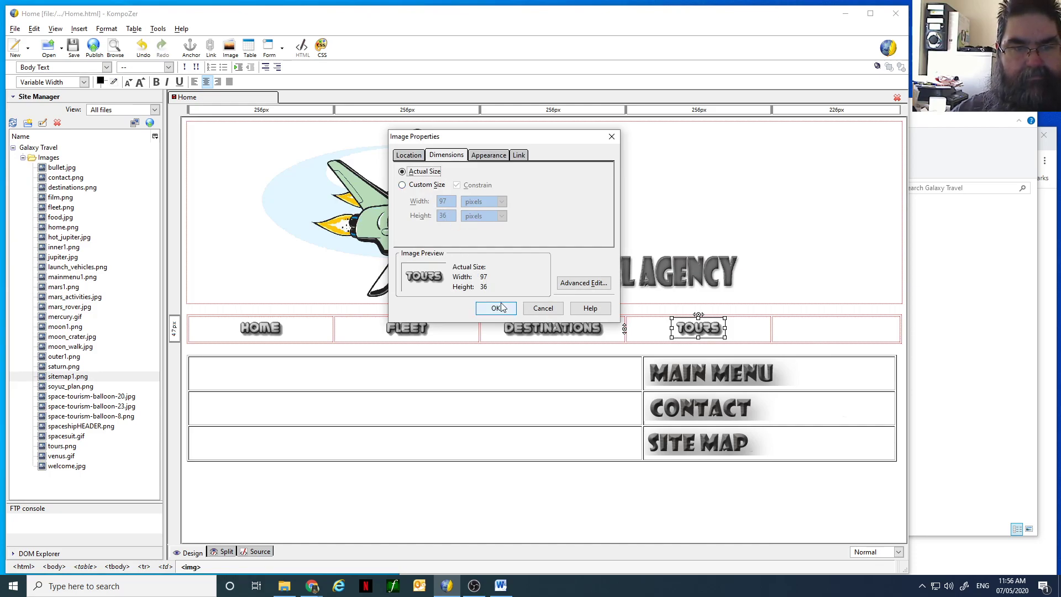
left_click(543, 308)
Resize the Main Menu image to a custom width of 250 pixels with its proportions constrained.
left_click(691, 370)
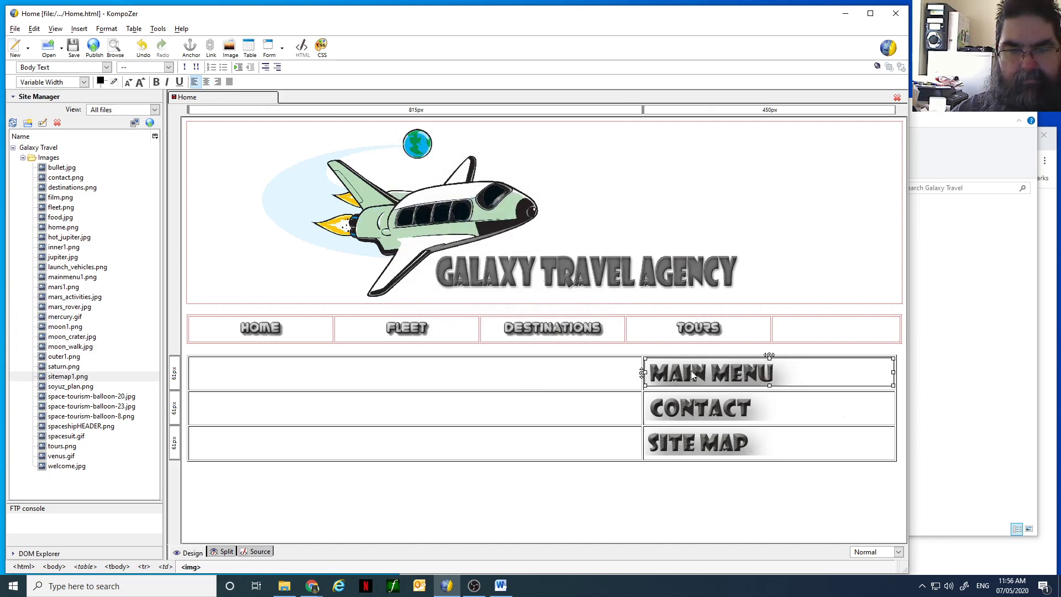
right_click(690, 370)
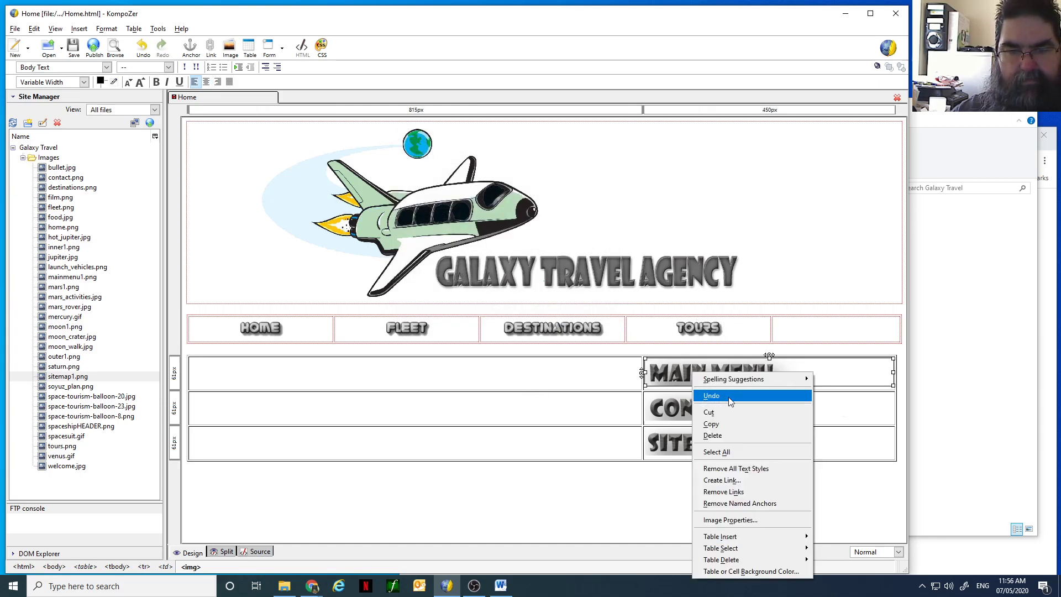
left_click(762, 519)
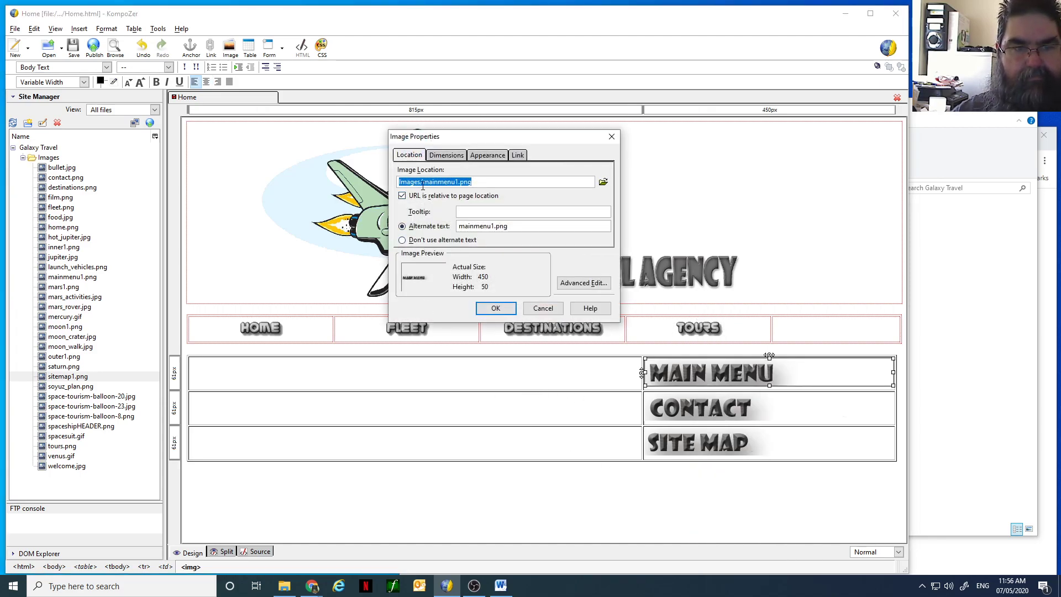
left_click(447, 156)
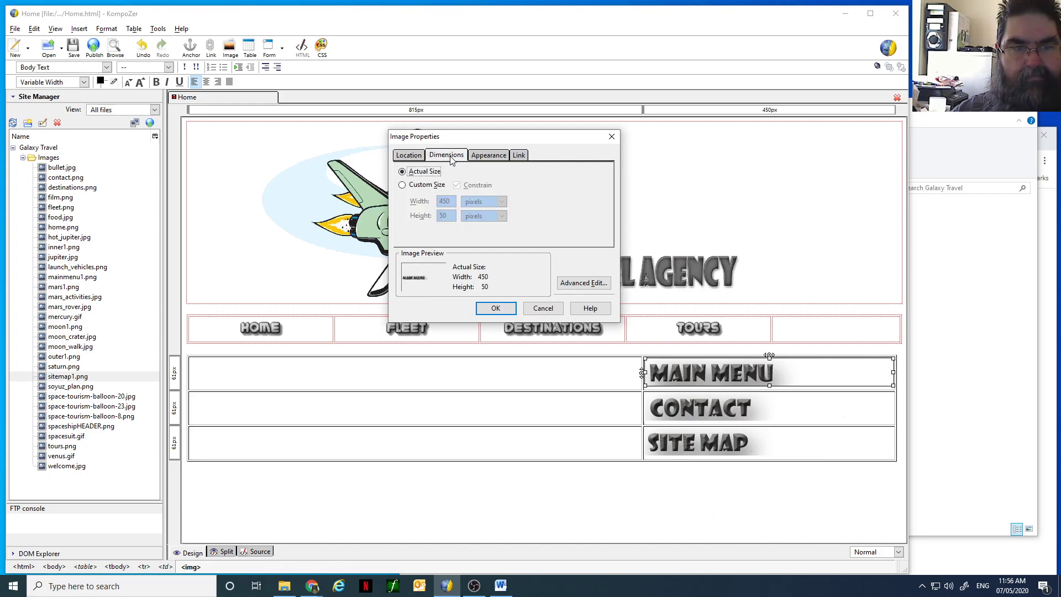
left_click(434, 190)
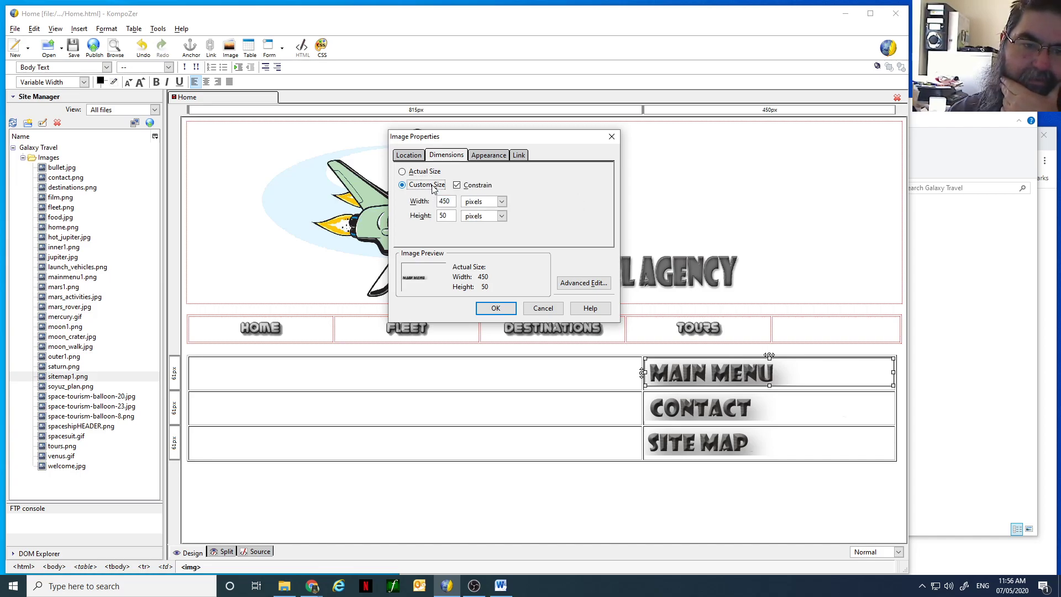
left_click_drag(455, 205, 433, 202)
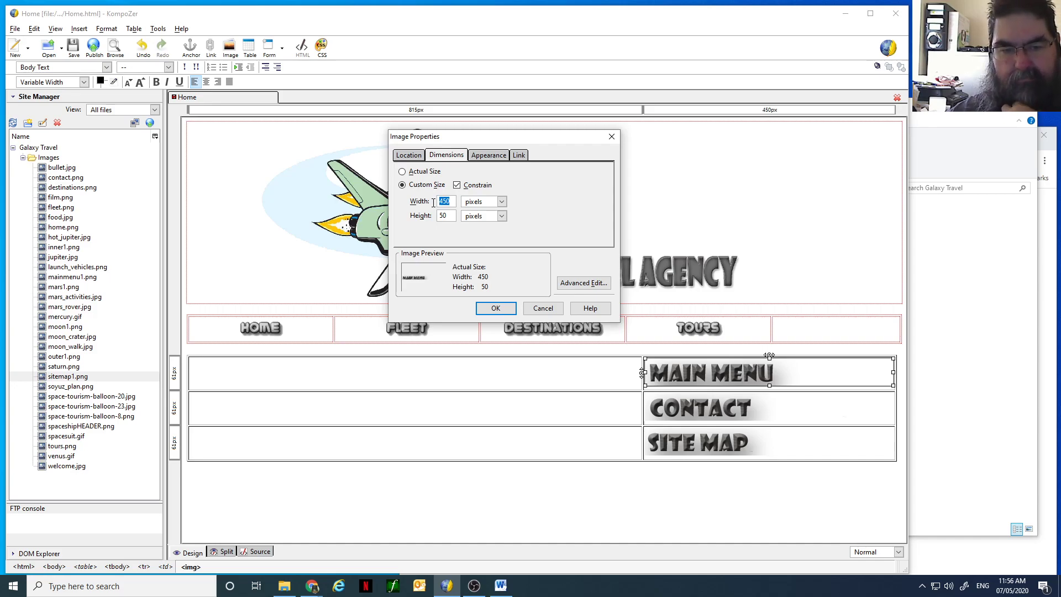
type("25")
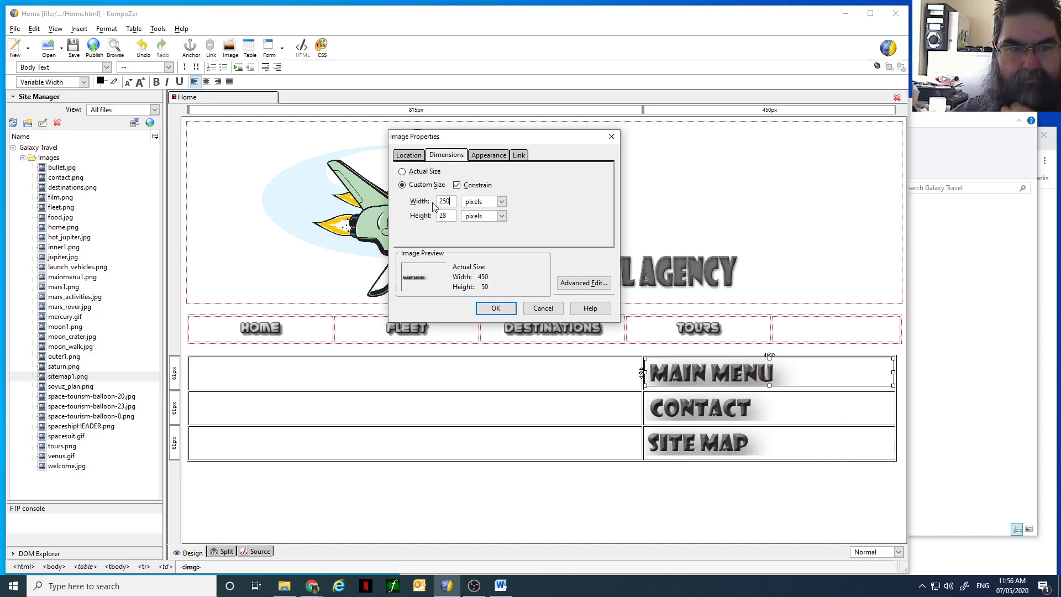
left_click(496, 309)
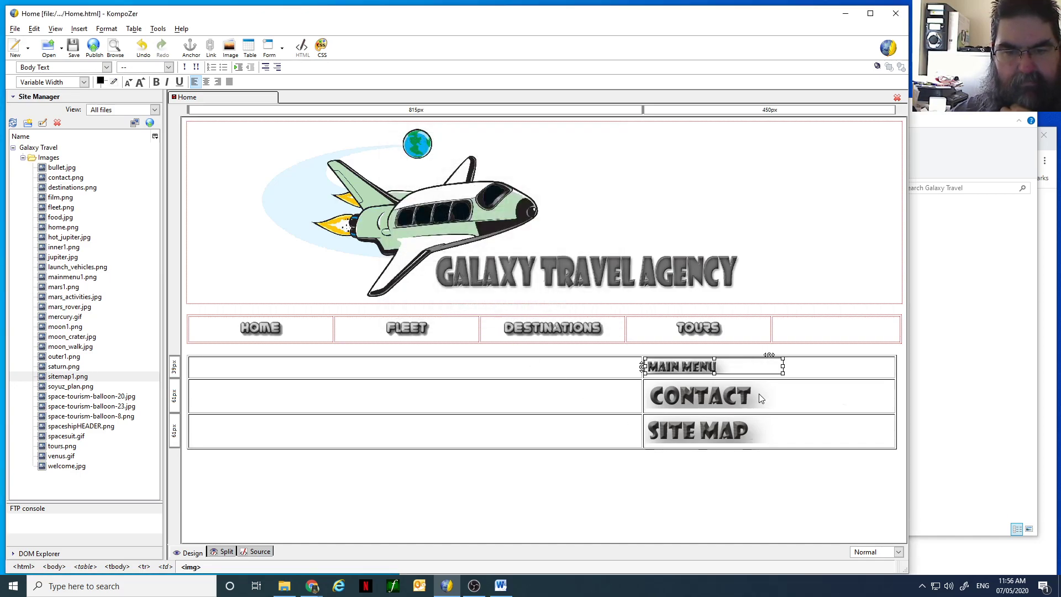
Resize the Contact image to a custom width of 250 pixels with its proportions constrained.
left_click(726, 398)
right_click(726, 398)
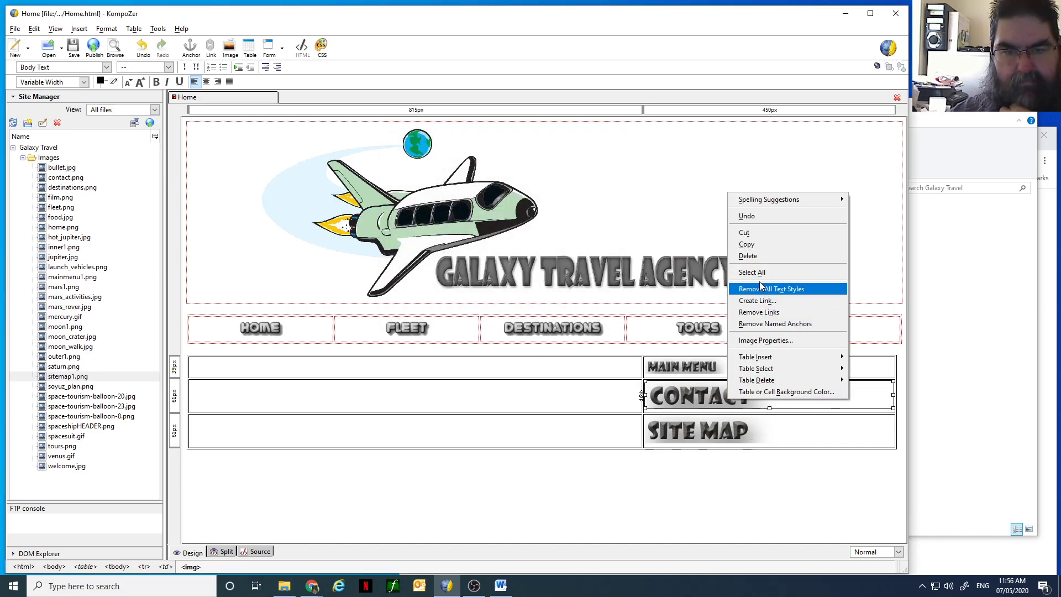
left_click(765, 340)
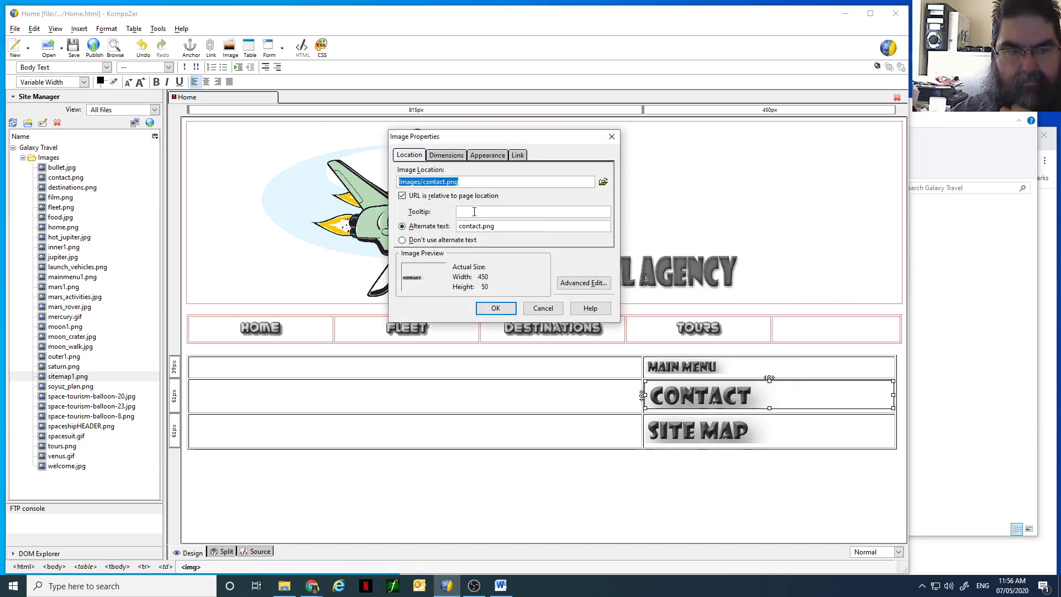
left_click(445, 155)
left_click(425, 185)
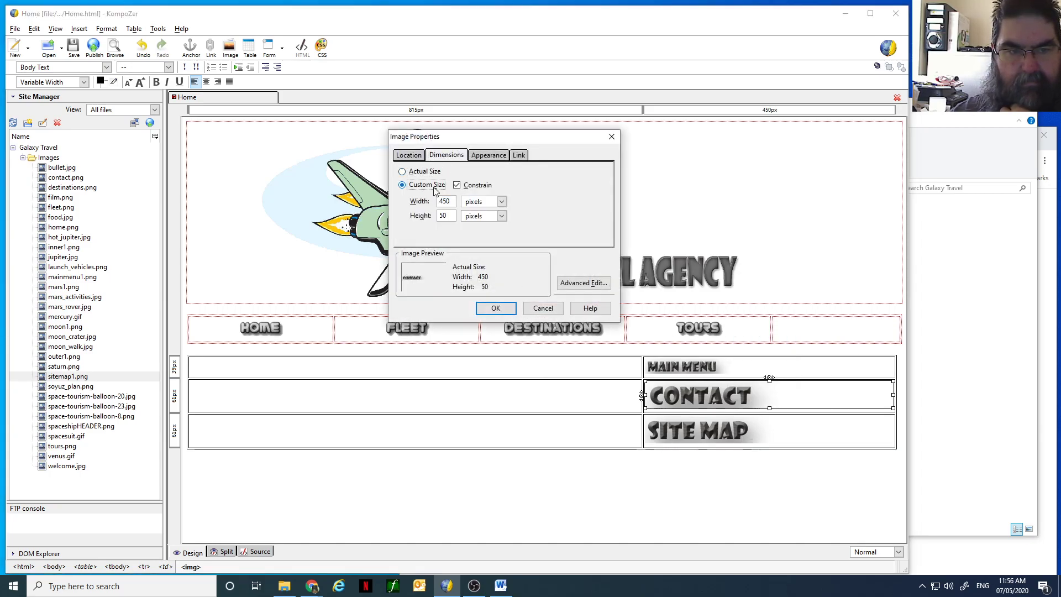
double_click(454, 201)
type("2")
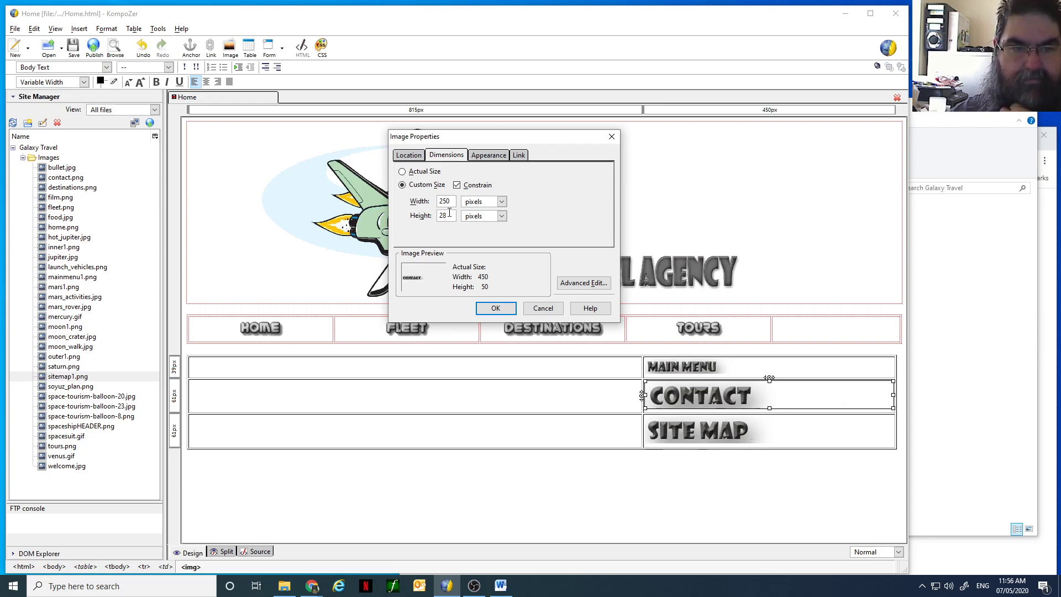
type("50")
left_click(495, 308)
Resize the Site Map image to a custom width of 250 pixels with its proportions constrained.
left_click(695, 420)
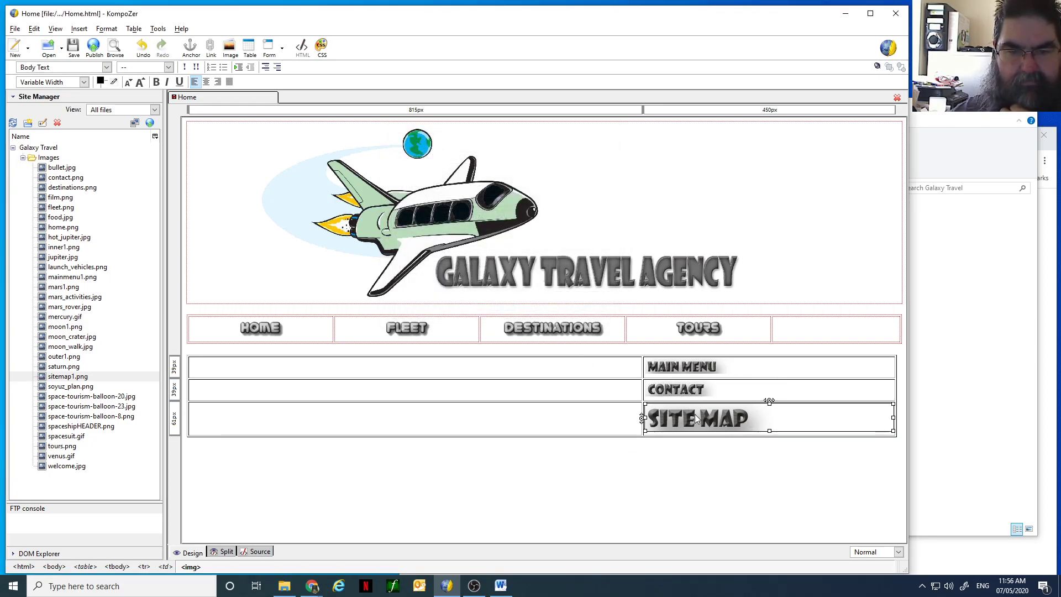
right_click(693, 421)
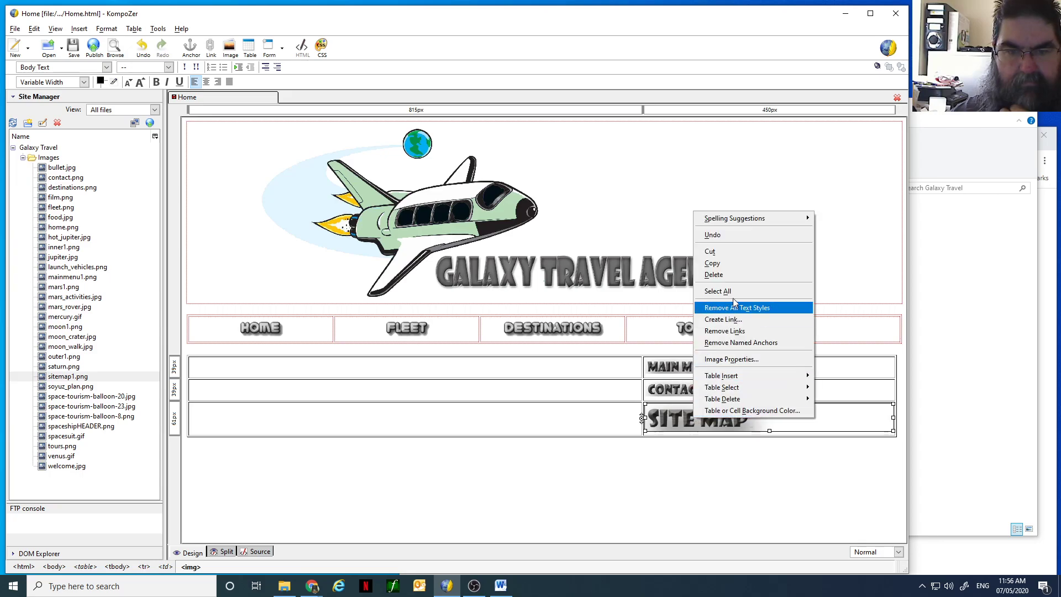
left_click(737, 360)
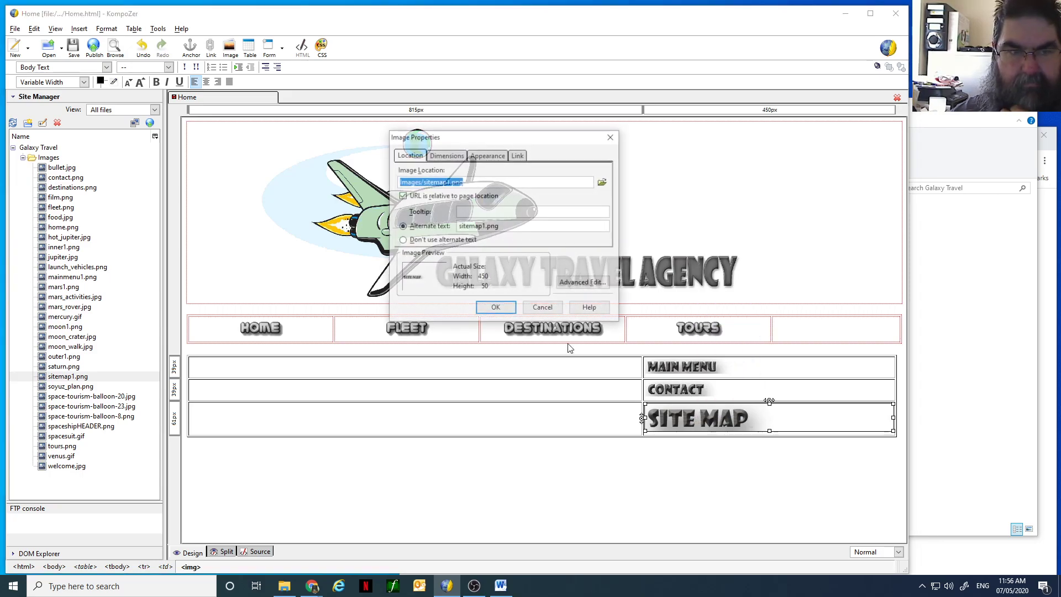
left_click(449, 155)
left_click(443, 184)
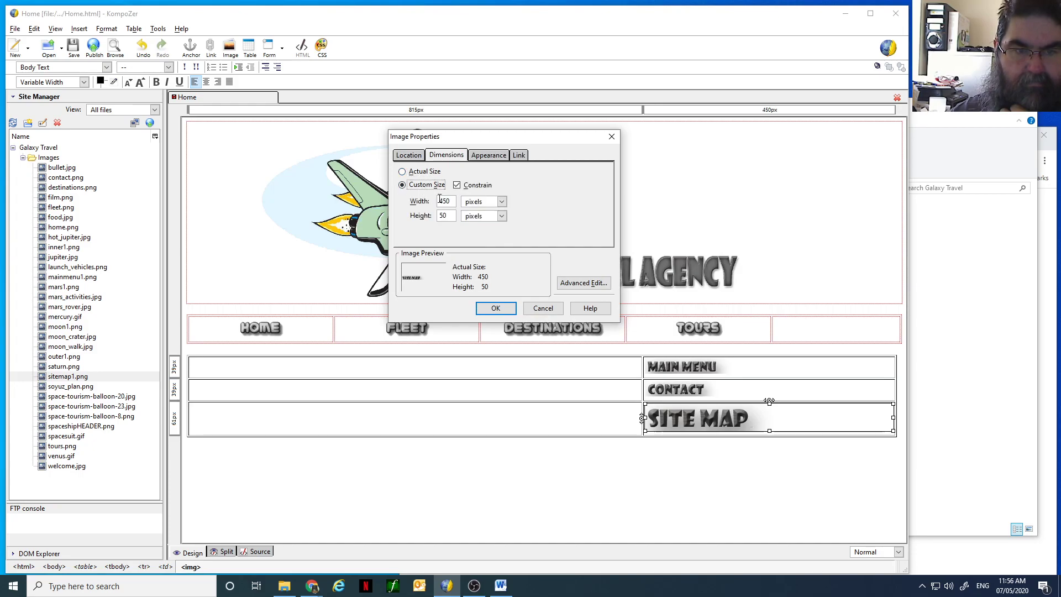
left_click(422, 202)
type("250")
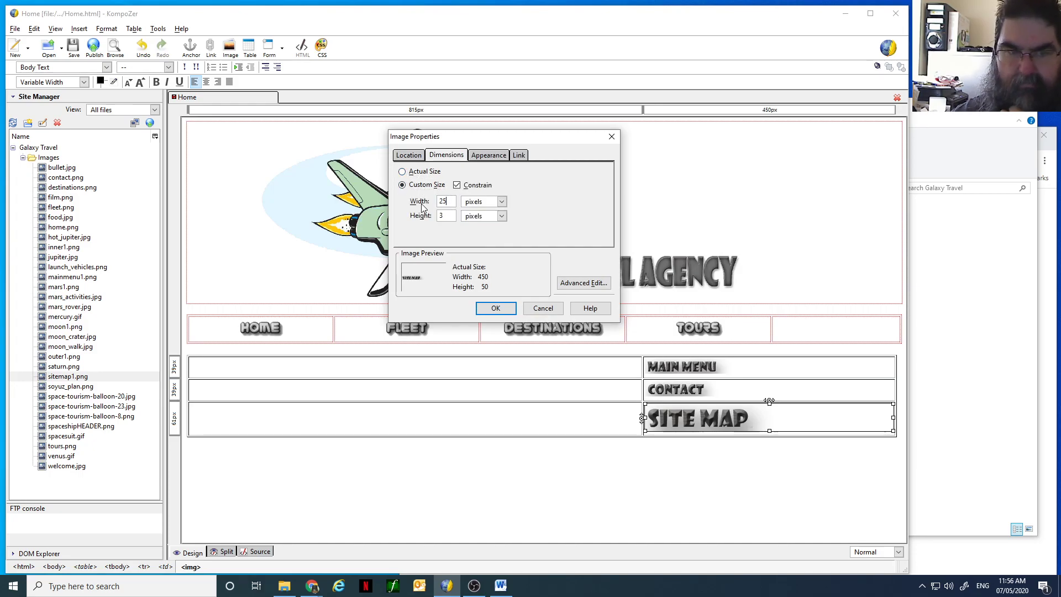
left_click(500, 309)
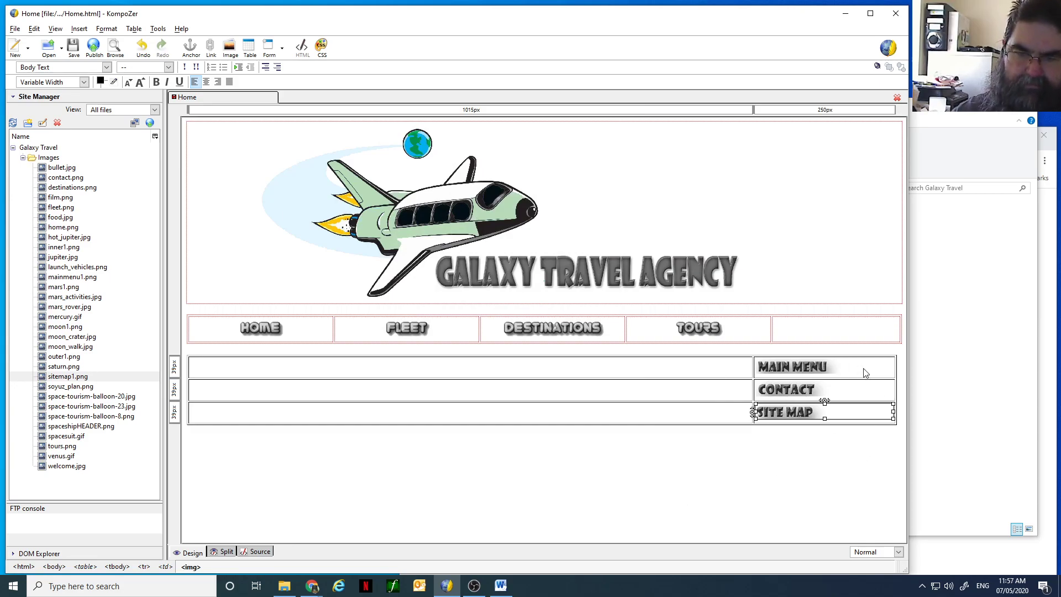
left_click(755, 401)
left_click(879, 413)
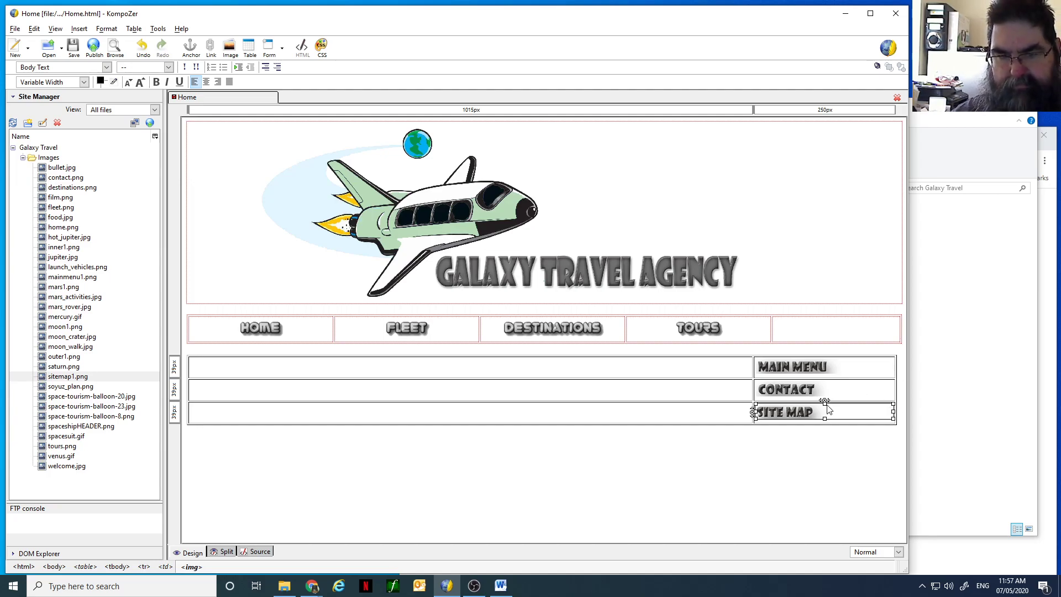
Try sizing the Main Menu image to 80% of the cell's width and 100% of its height, and undo the change.
left_click(776, 371)
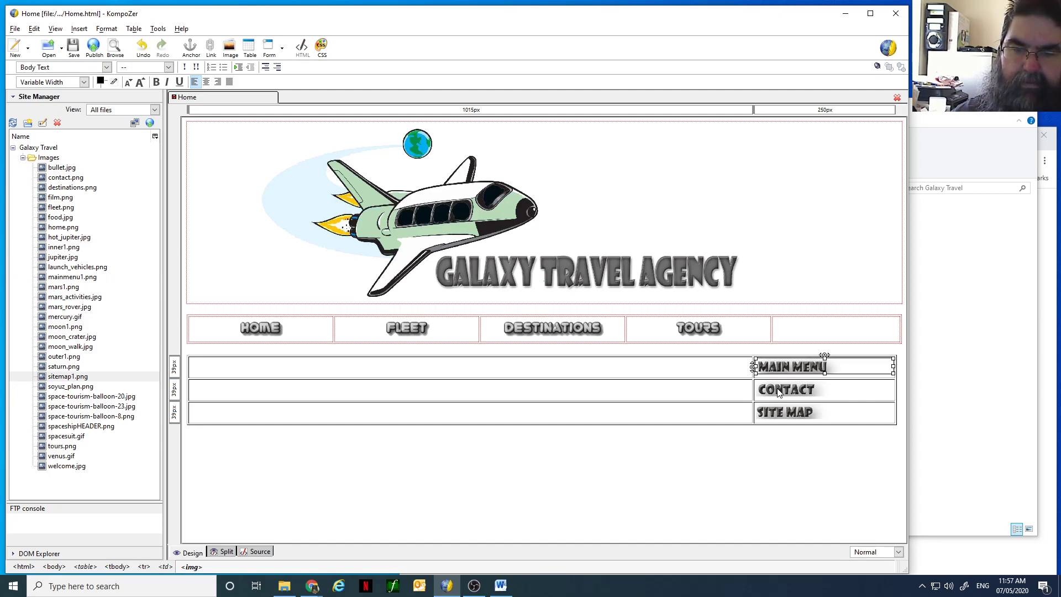
right_click(787, 370)
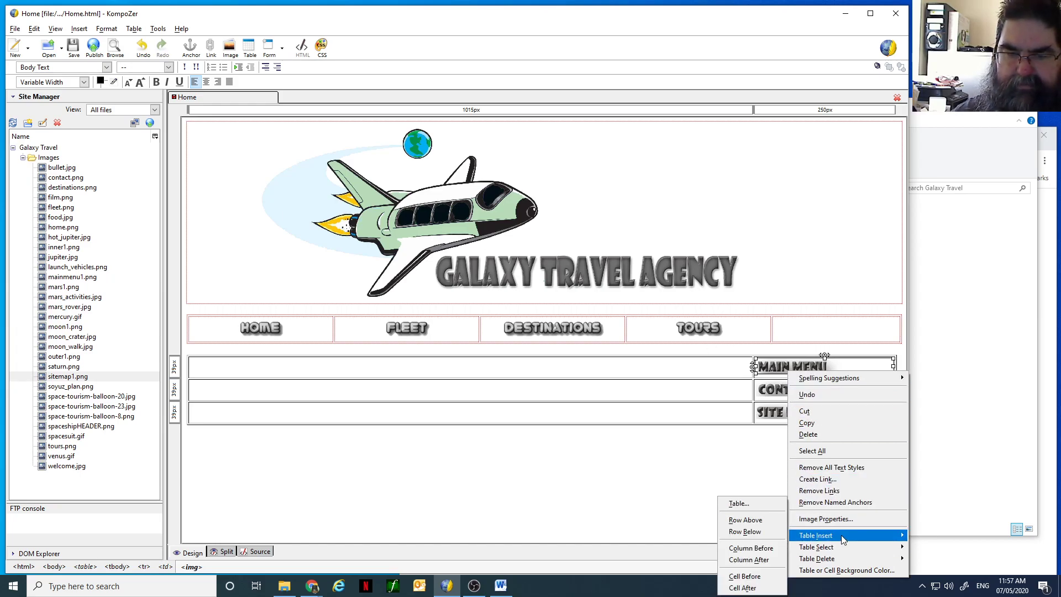
left_click(836, 518)
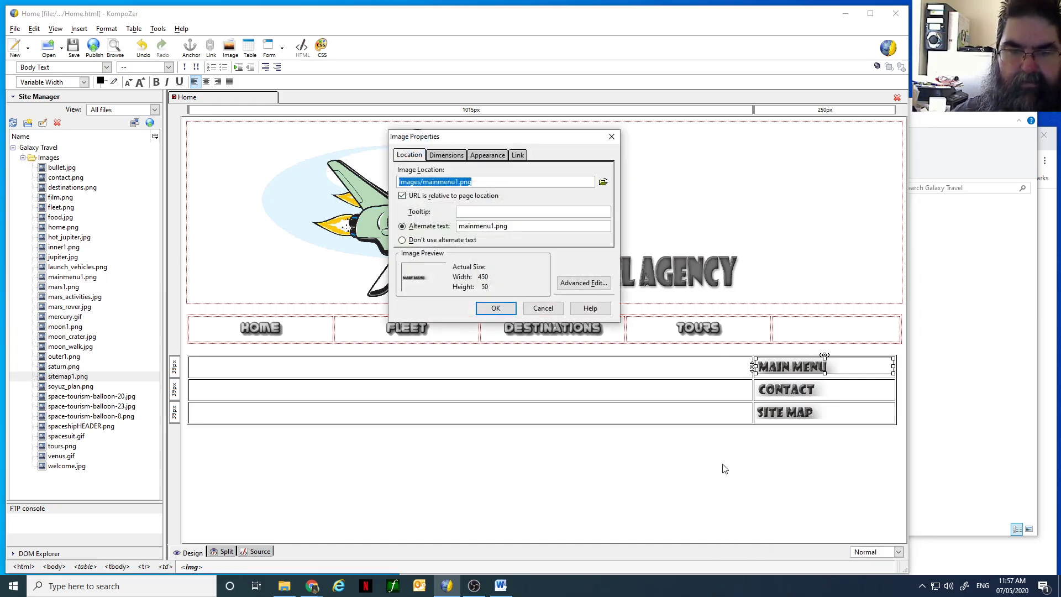
left_click(445, 155)
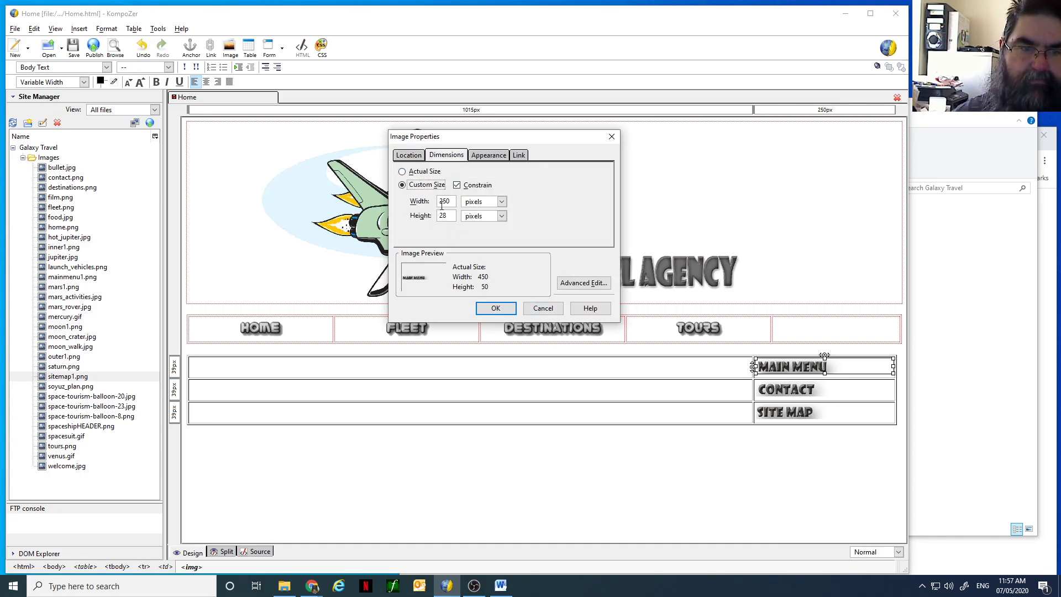
left_click(501, 201)
left_click(499, 218)
left_click(502, 216)
left_click(499, 234)
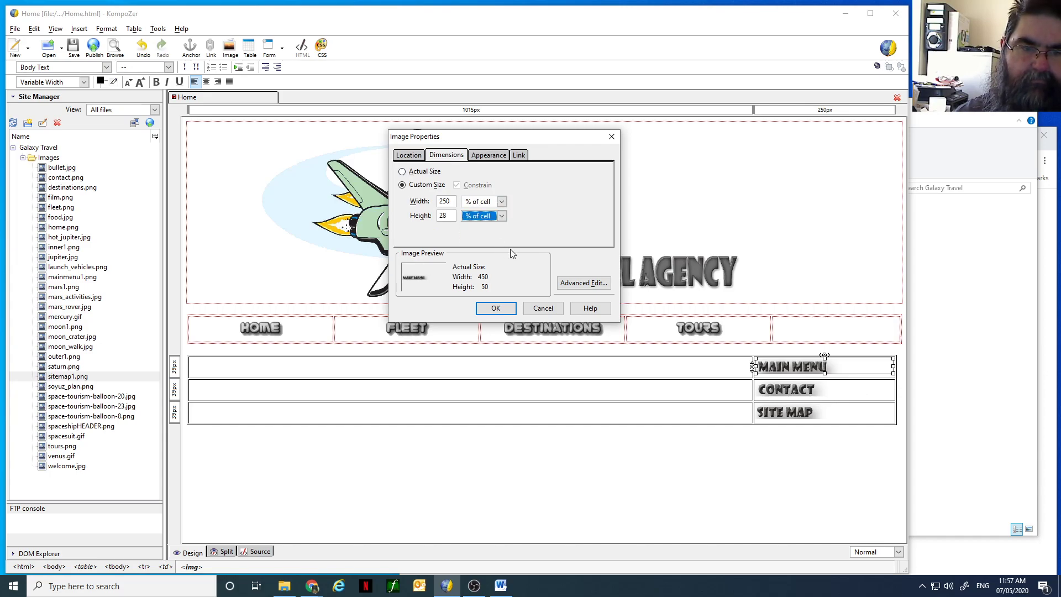
left_click(441, 201)
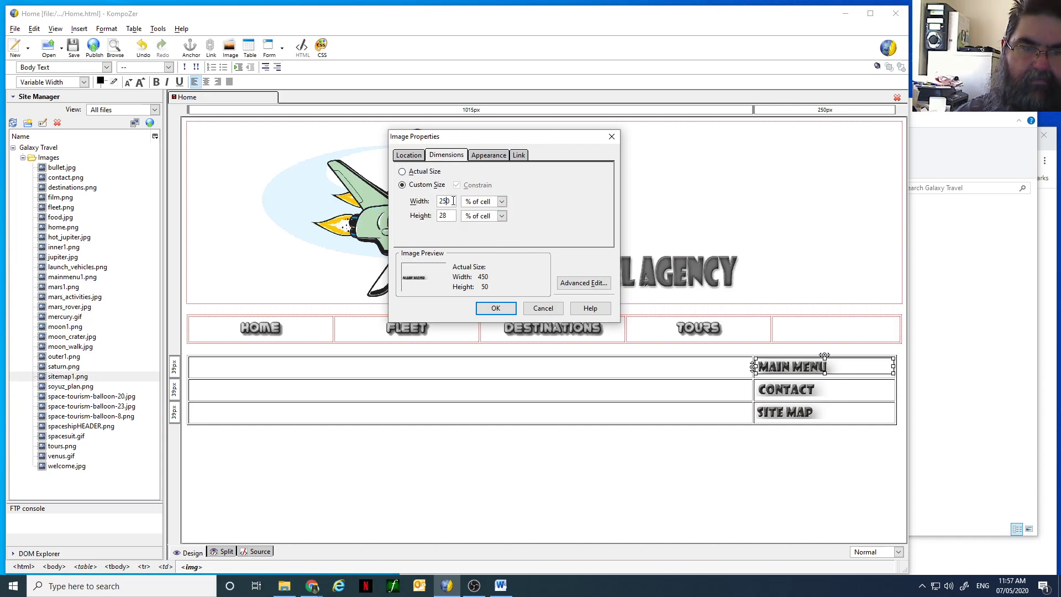
type("80")
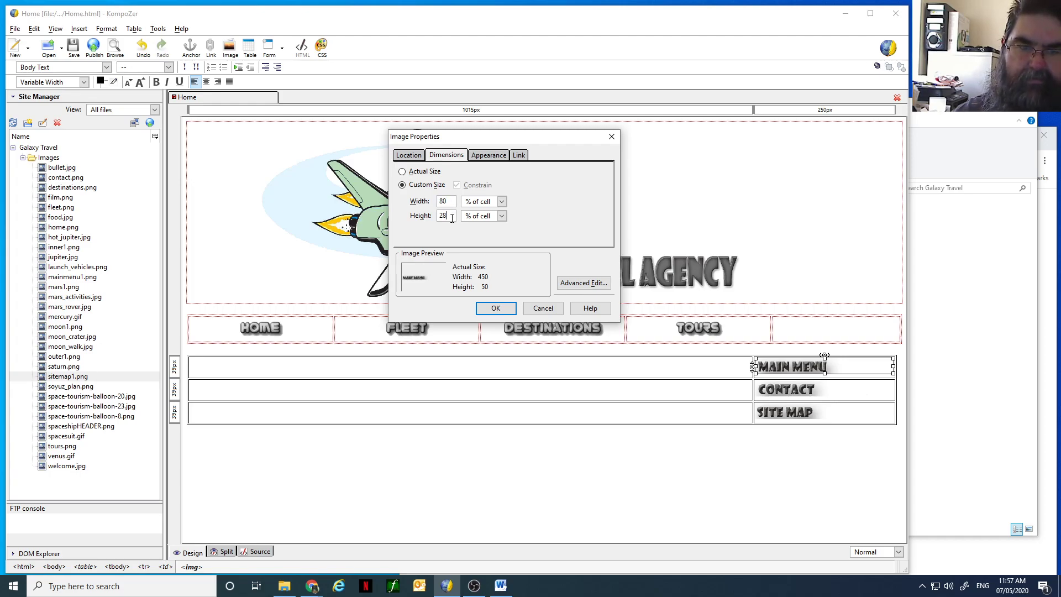
left_click_drag(448, 216, 416, 219)
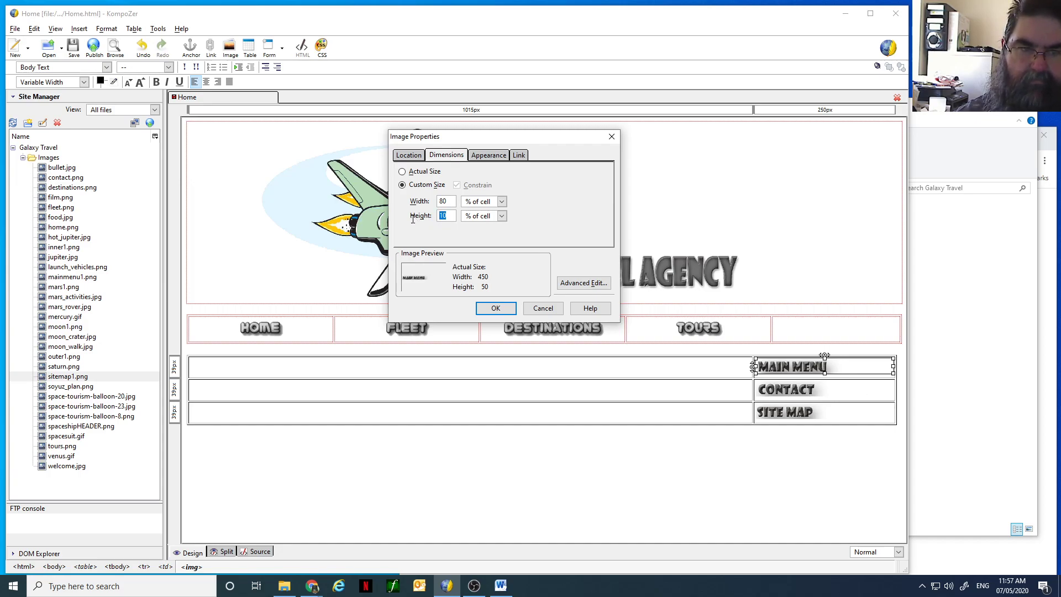
type("0")
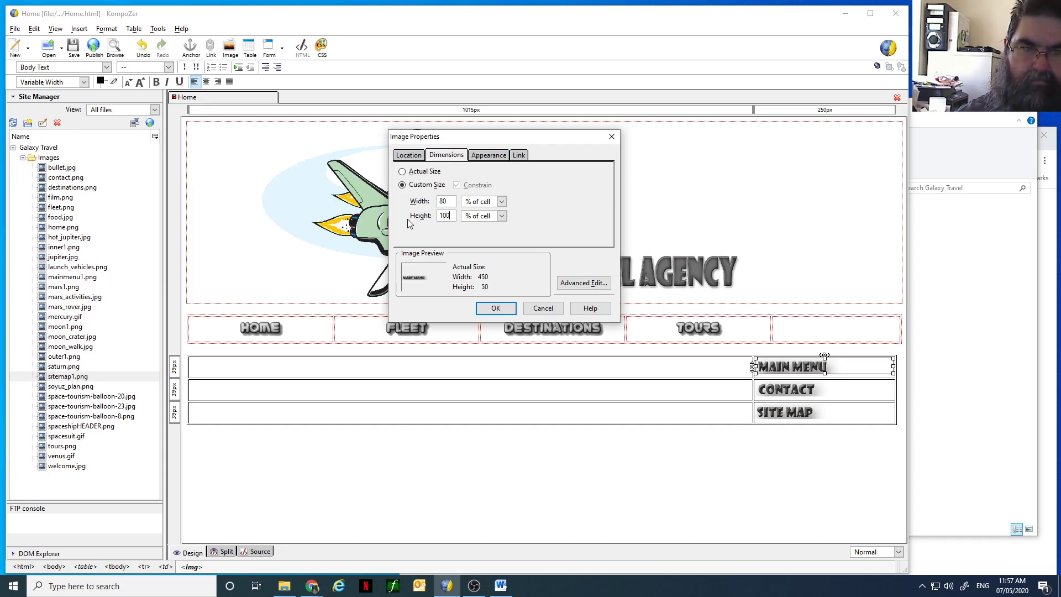
left_click(515, 312)
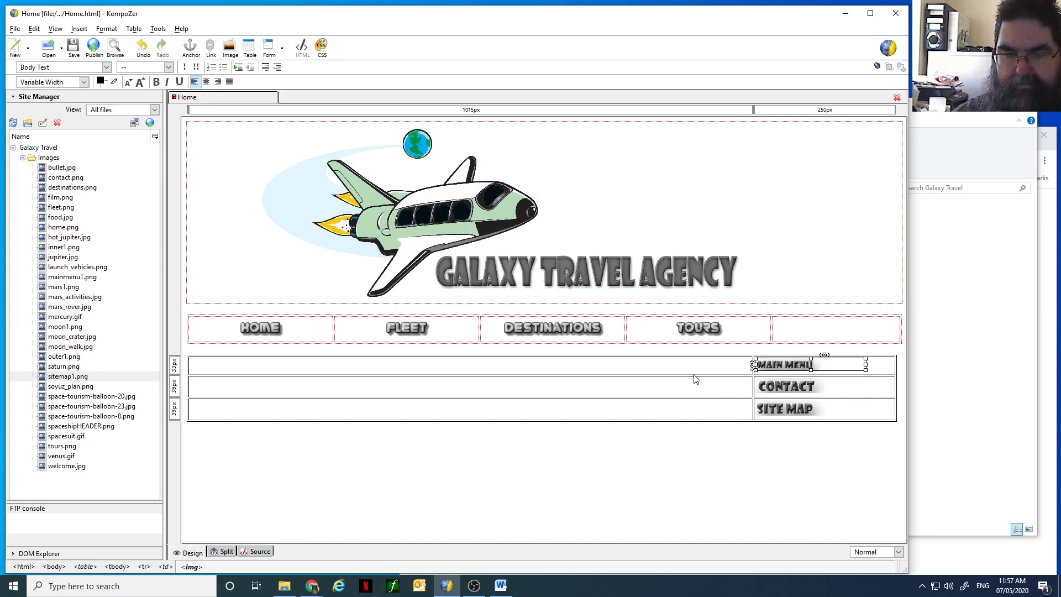
left_click(142, 48)
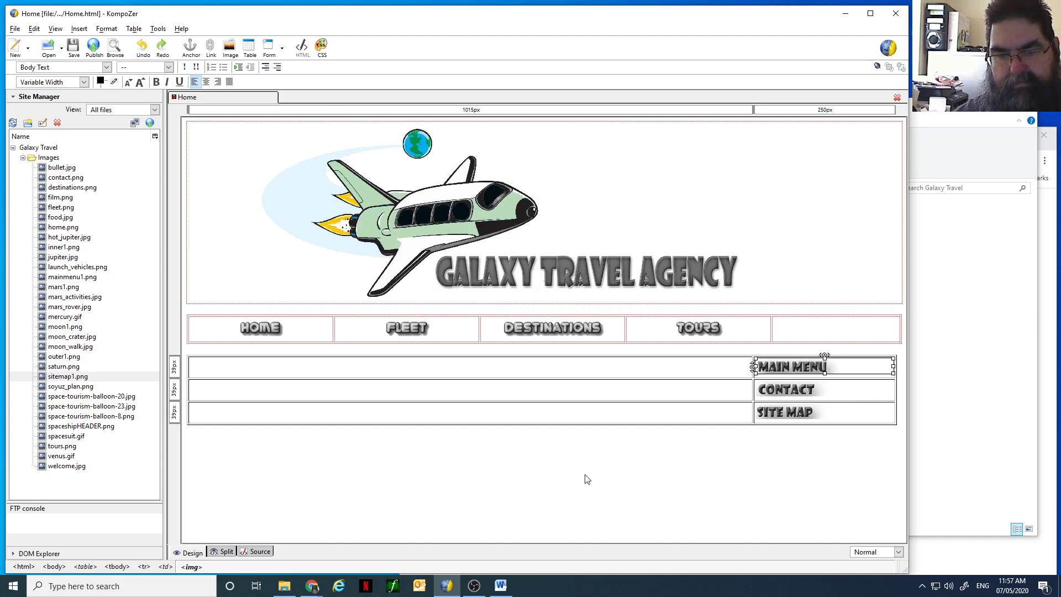
Enter "Welcome!" in the first cell of the content table's first row and format it as Heading 1.
left_click(350, 376)
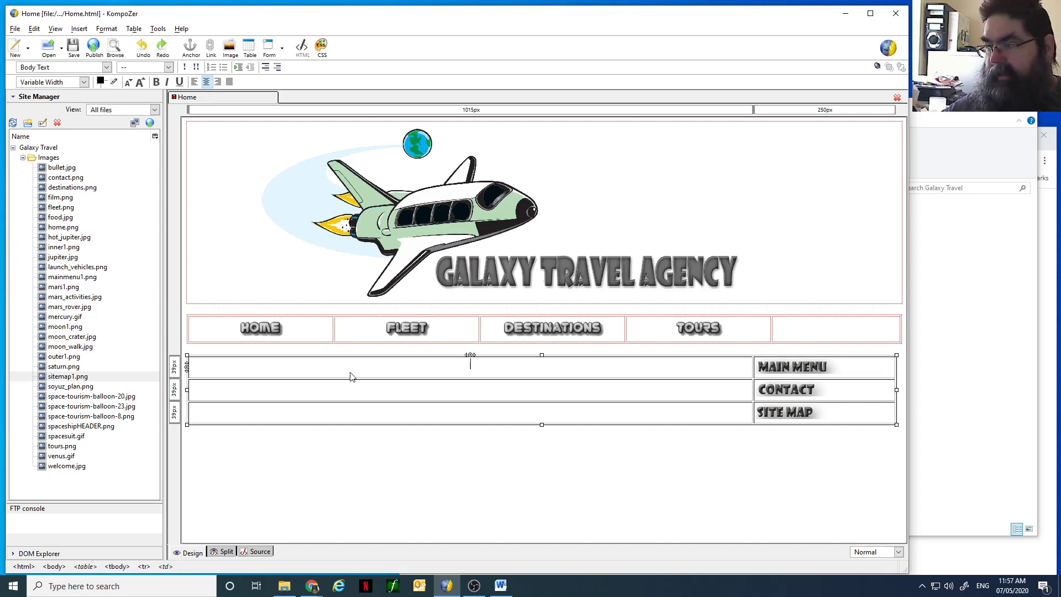
type("Welcome!")
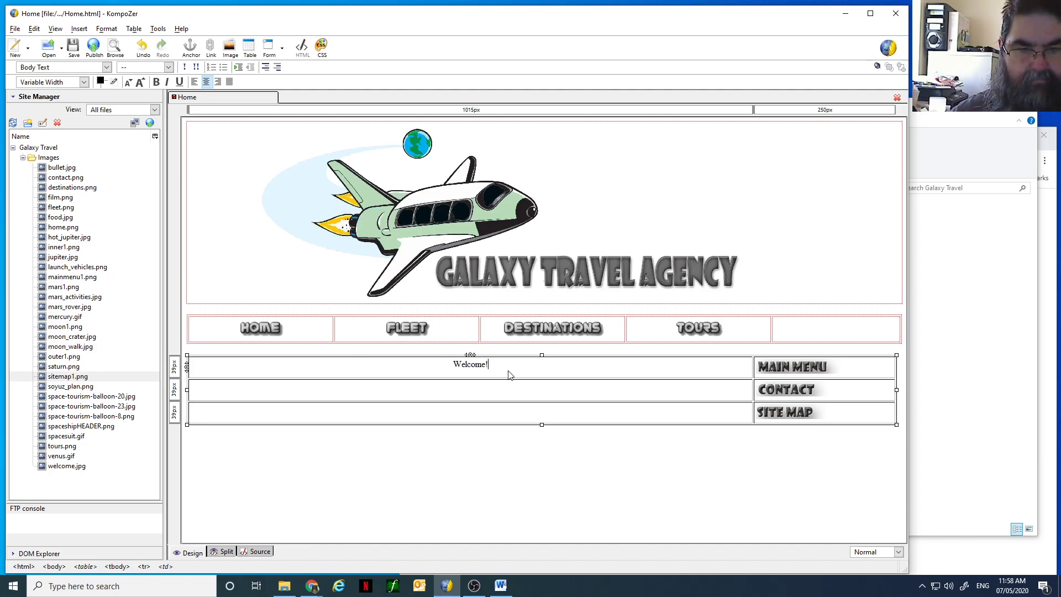
left_click_drag(486, 364, 431, 371)
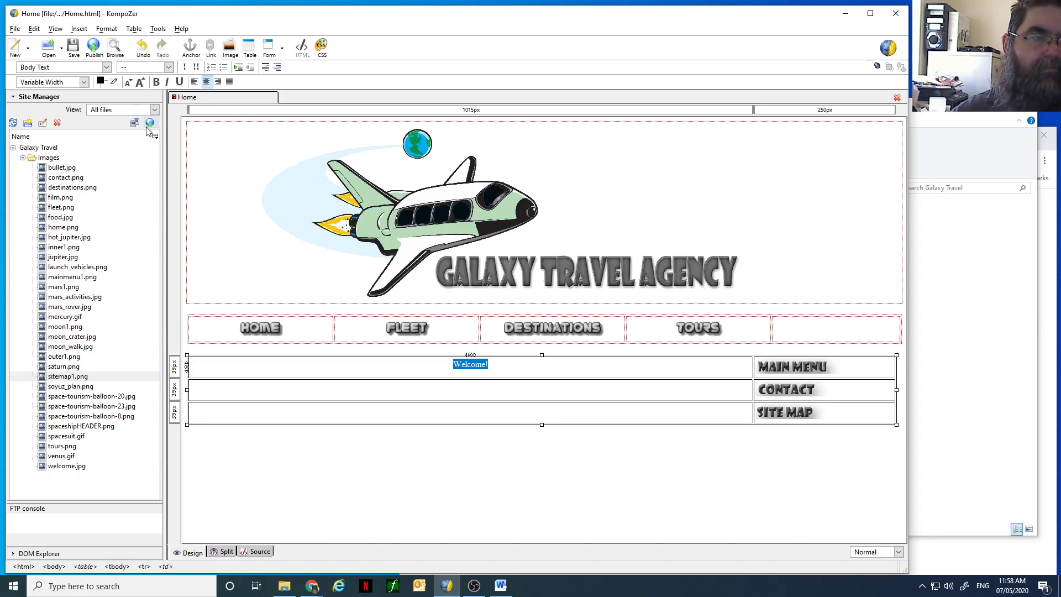
left_click(107, 67)
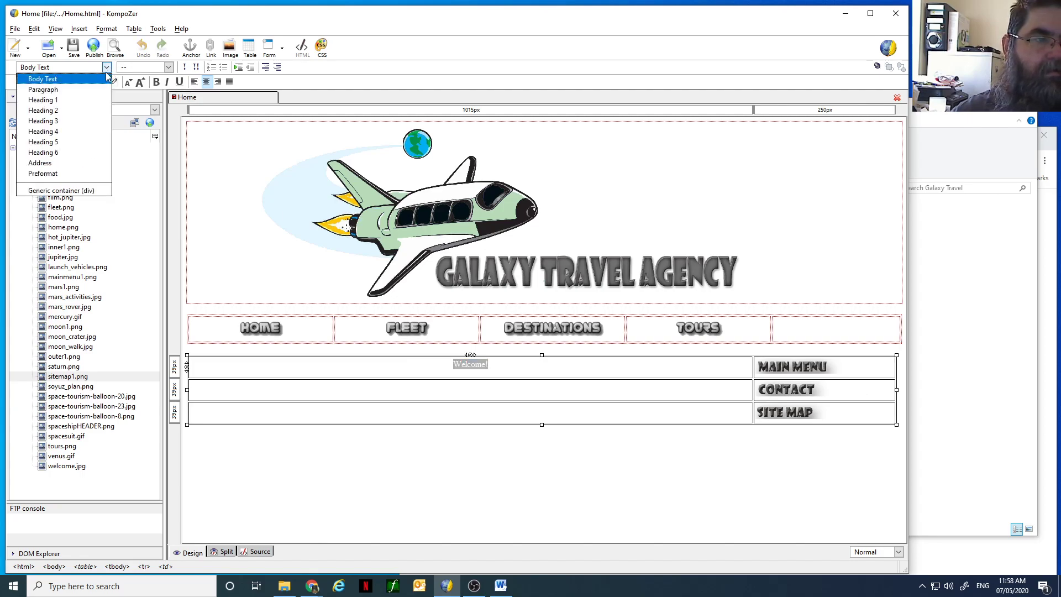
left_click(75, 98)
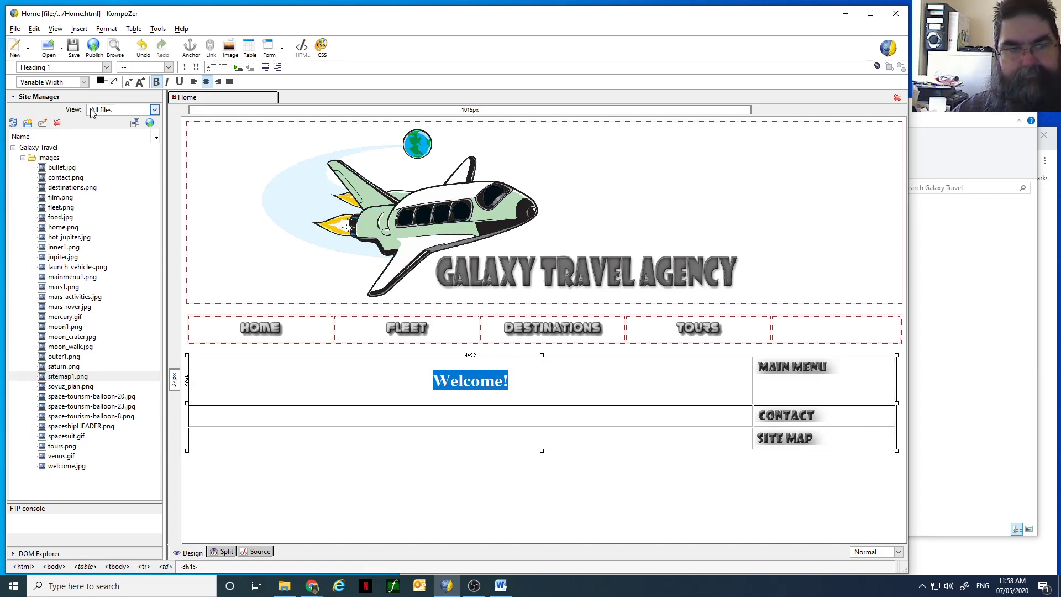
Check the Welcome! heading's class options and its advanced inline style and JavaScript event properties without changing them.
left_click(166, 67)
left_click(157, 79)
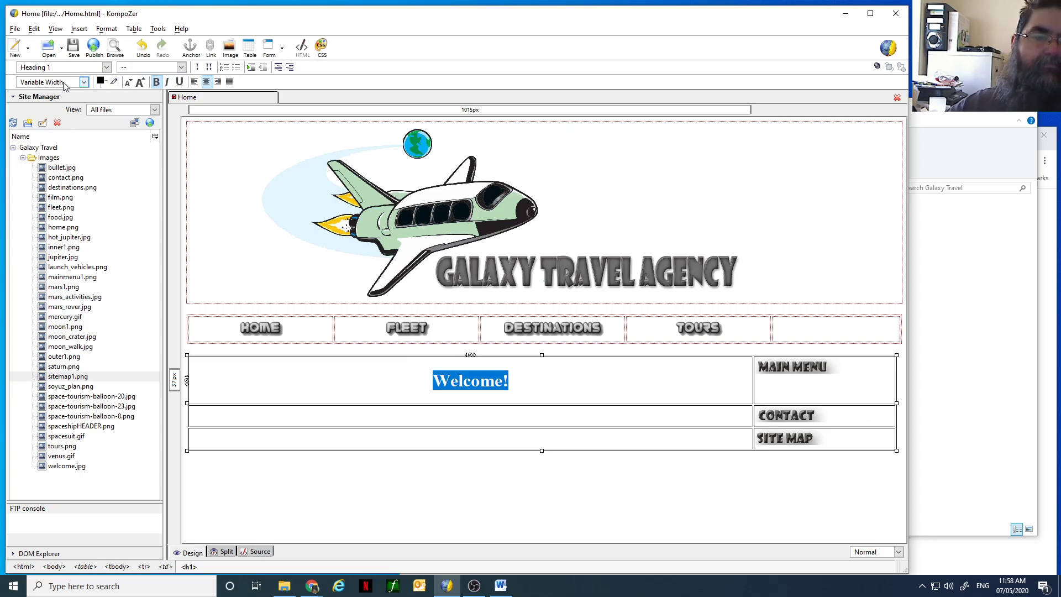
right_click(478, 383)
left_click(546, 316)
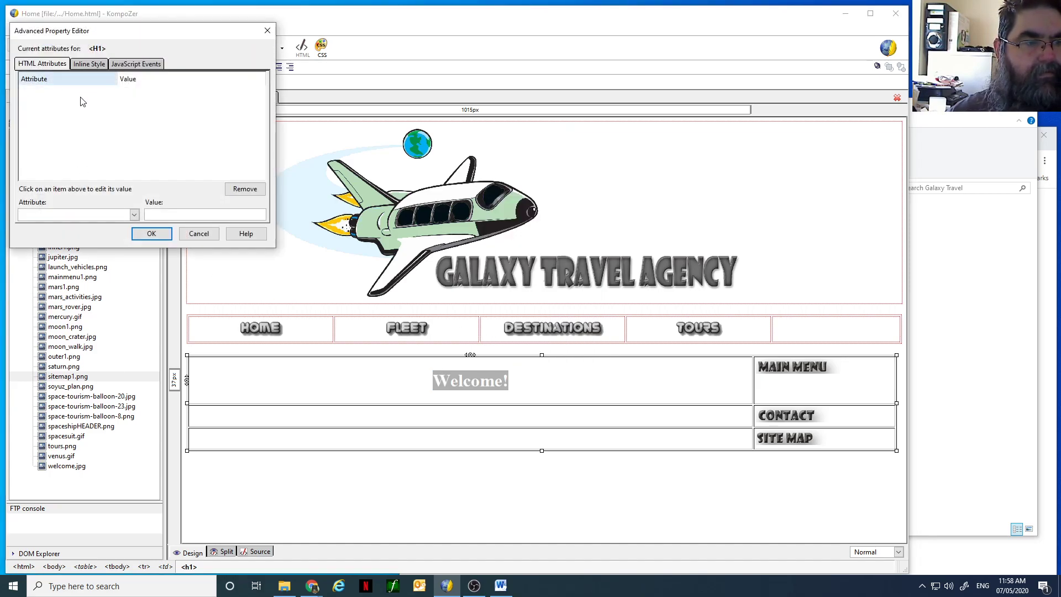
left_click(97, 65)
left_click(132, 69)
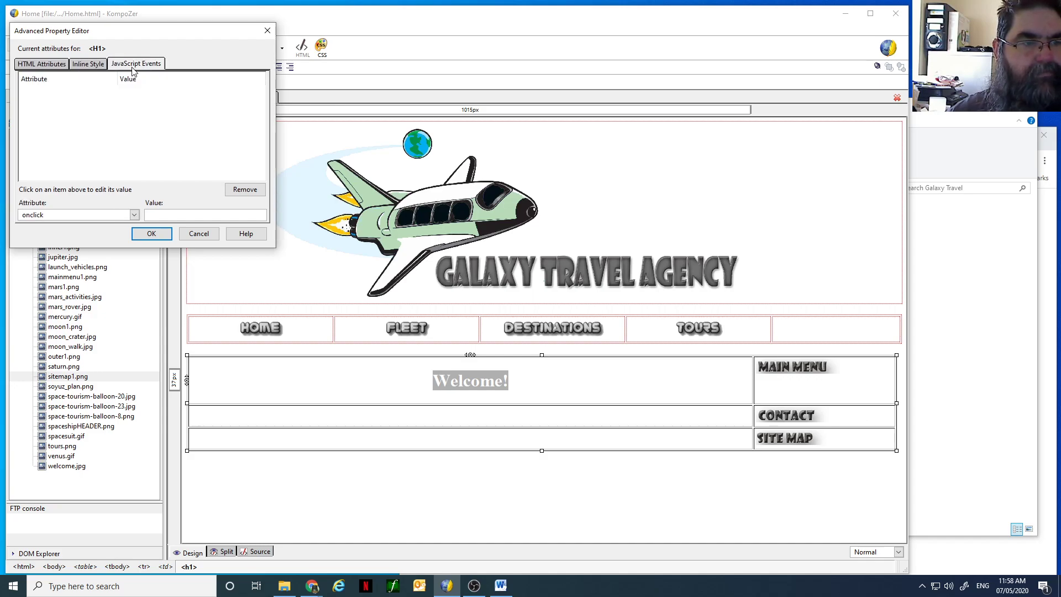
left_click(202, 236)
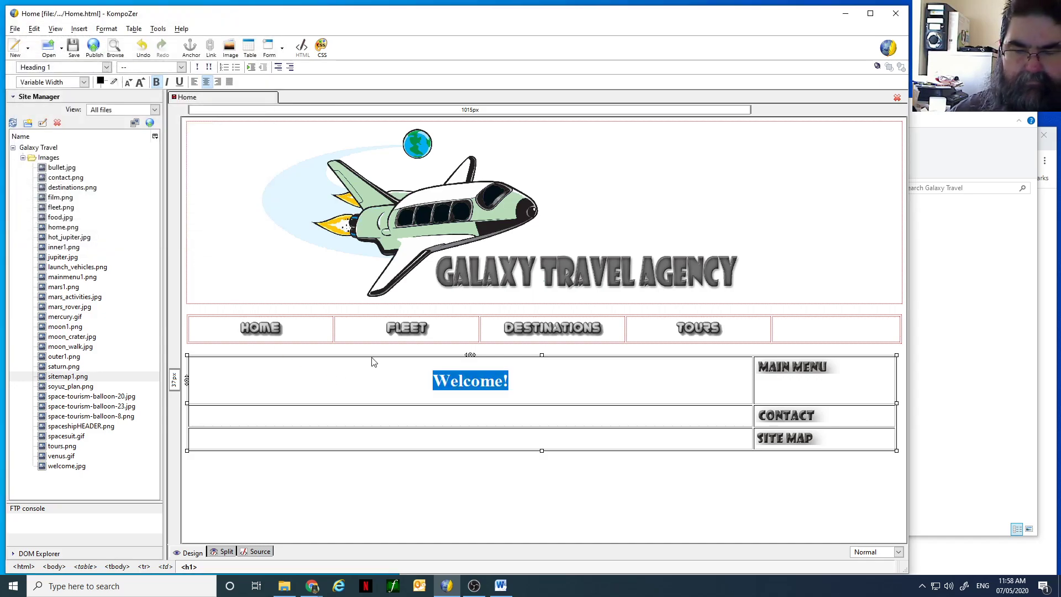
Set the text color of the Welcome! heading to #000100.
left_click(101, 81)
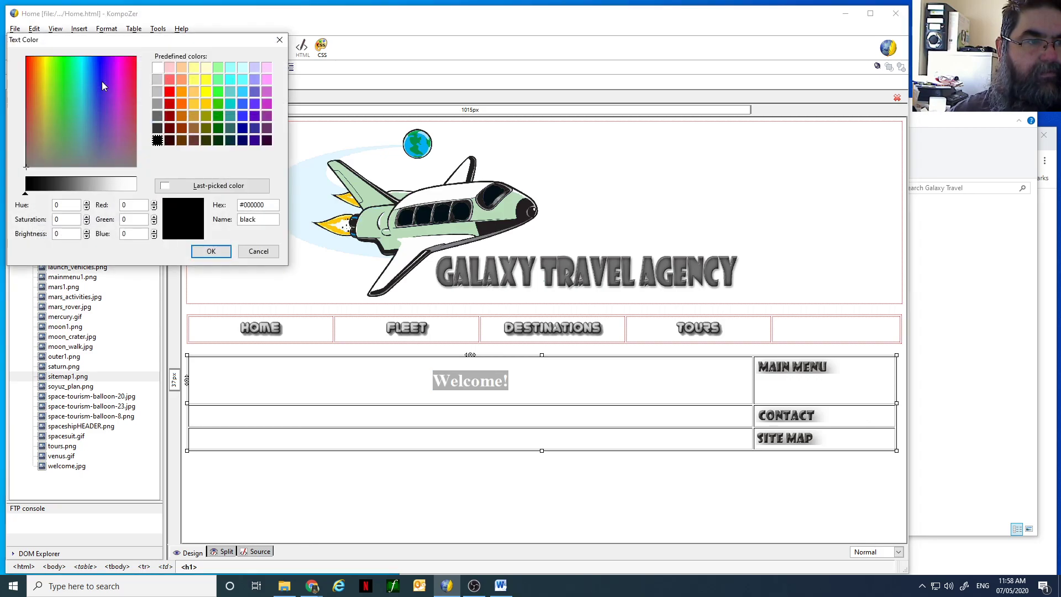
left_click(69, 87)
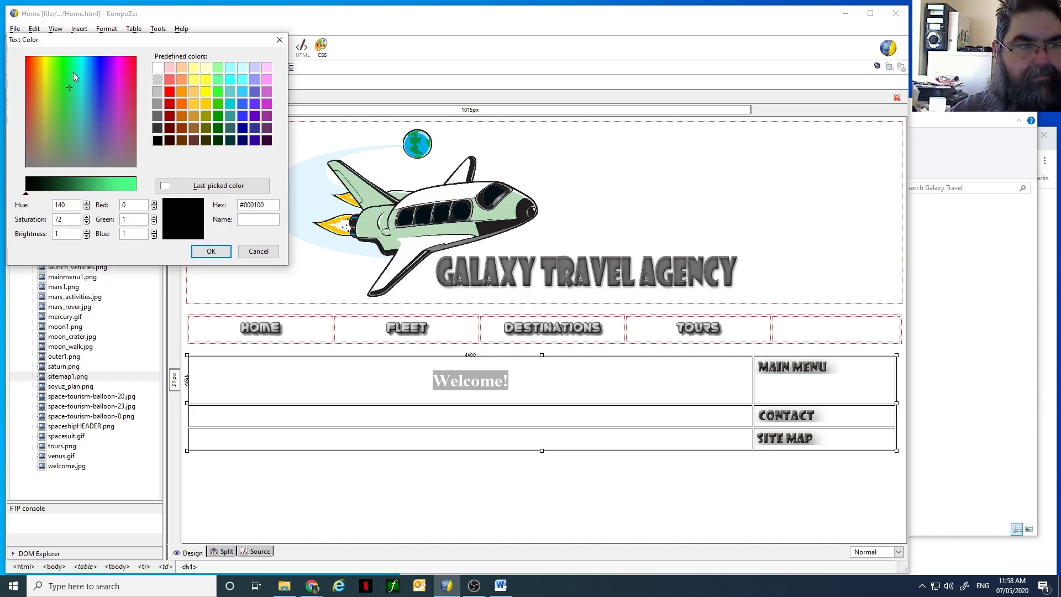
left_click_drag(267, 206, 241, 206)
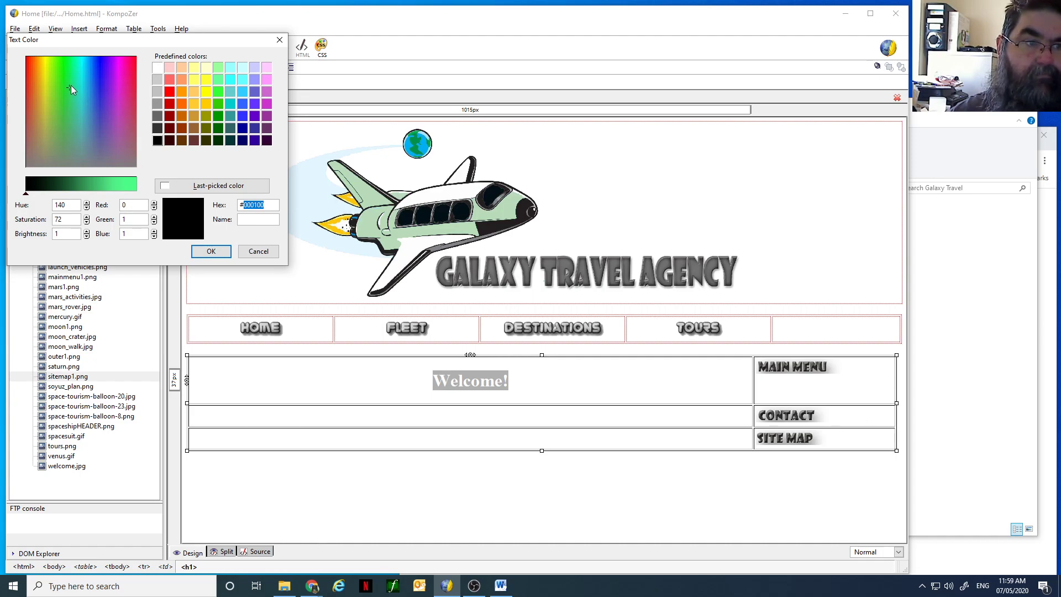
left_click(211, 251)
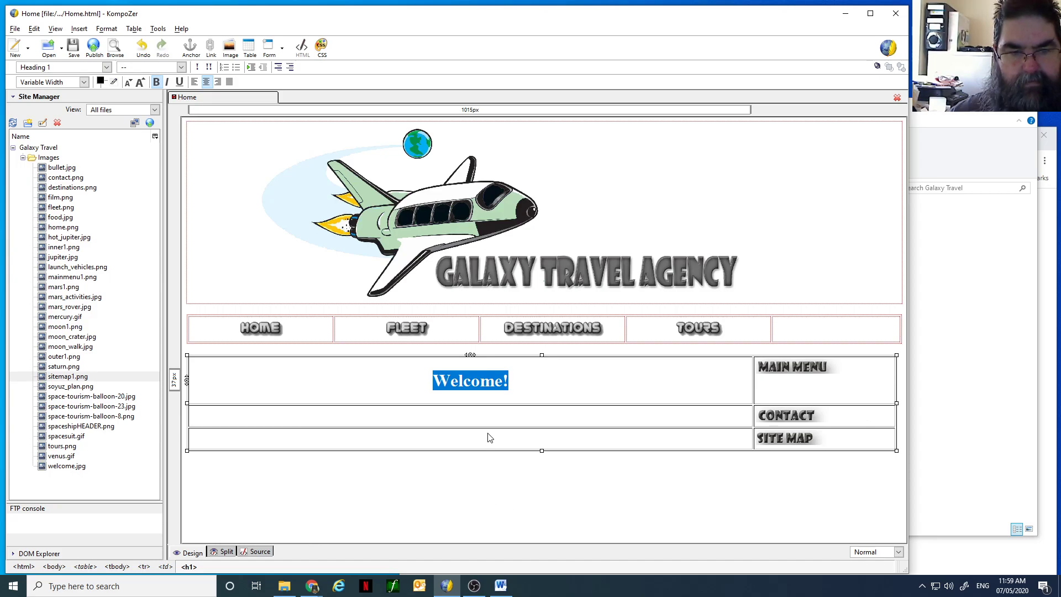
Select the Welcome! heading and check its text color without changing it.
left_click(486, 416)
left_click(463, 384)
left_click_drag(435, 384, 514, 383)
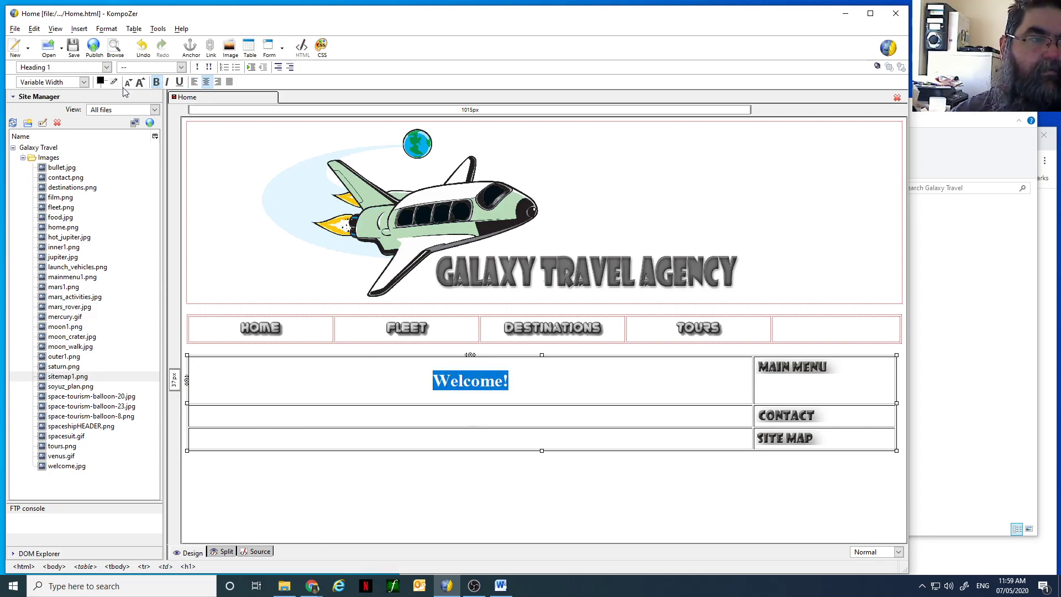
left_click(100, 81)
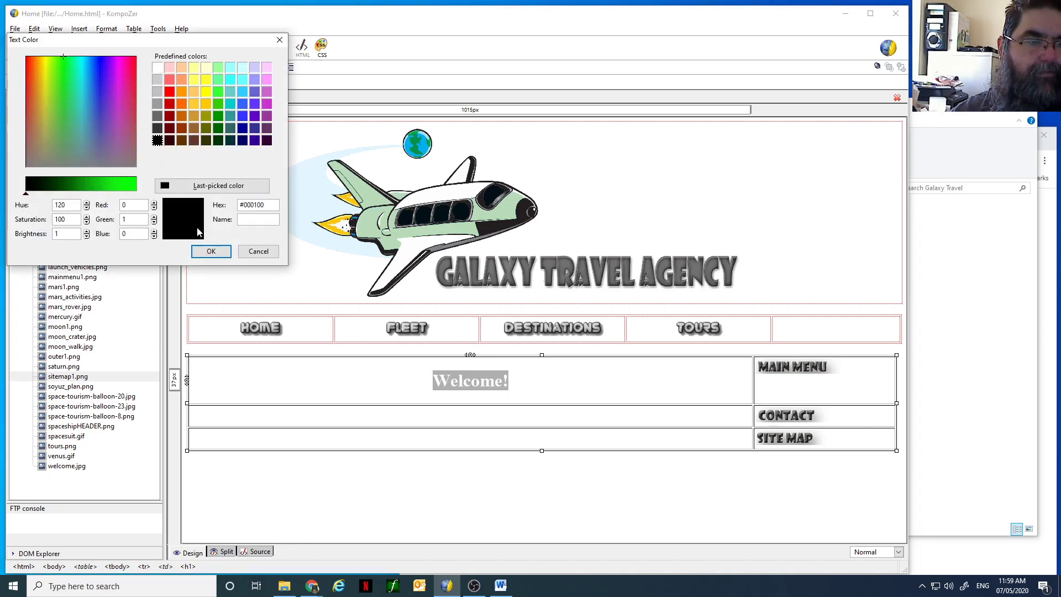
left_click(257, 251)
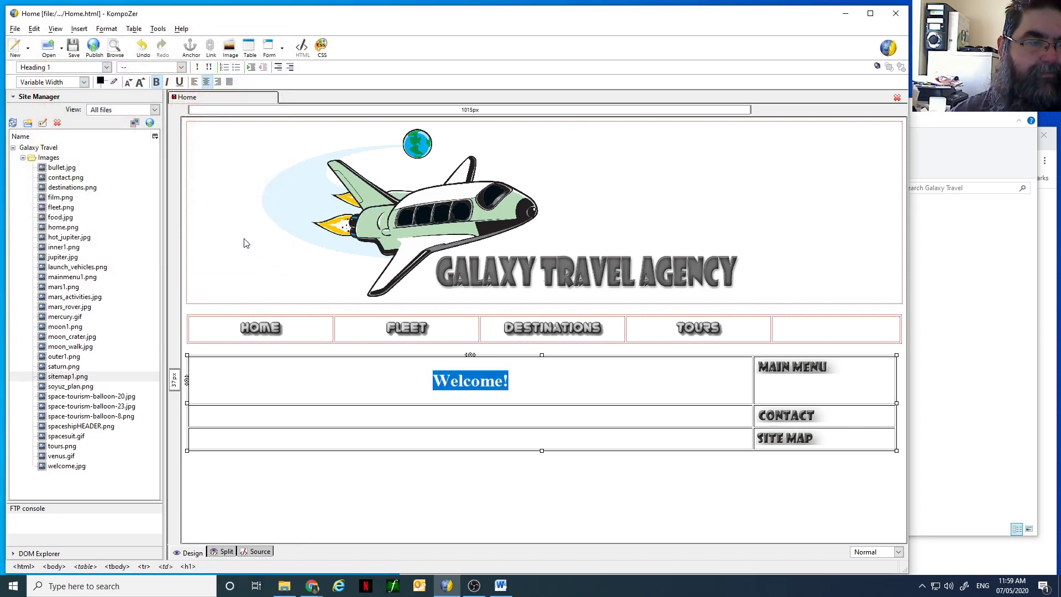
Browse the list of available fonts for the Welcome! heading.
left_click(103, 30)
mouse_move(159, 41)
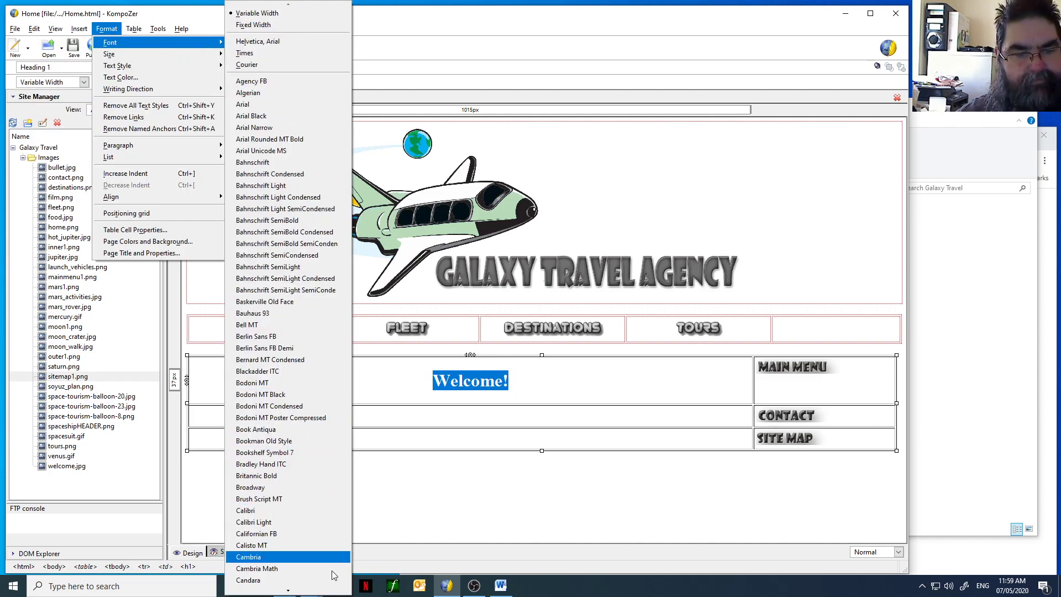
scroll(307, 343, "down", 4)
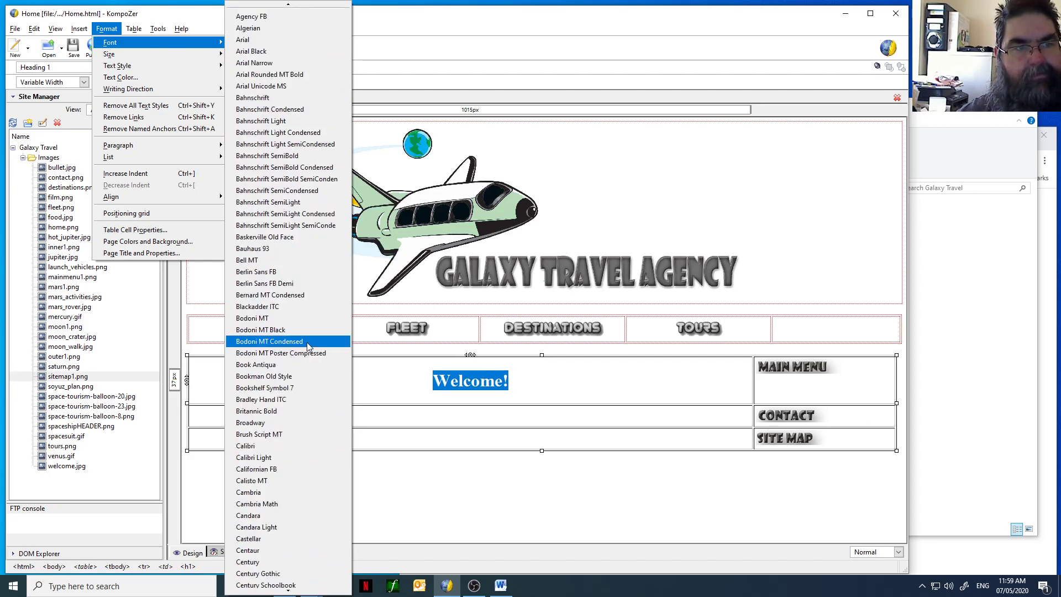
scroll(308, 344, "down", 4)
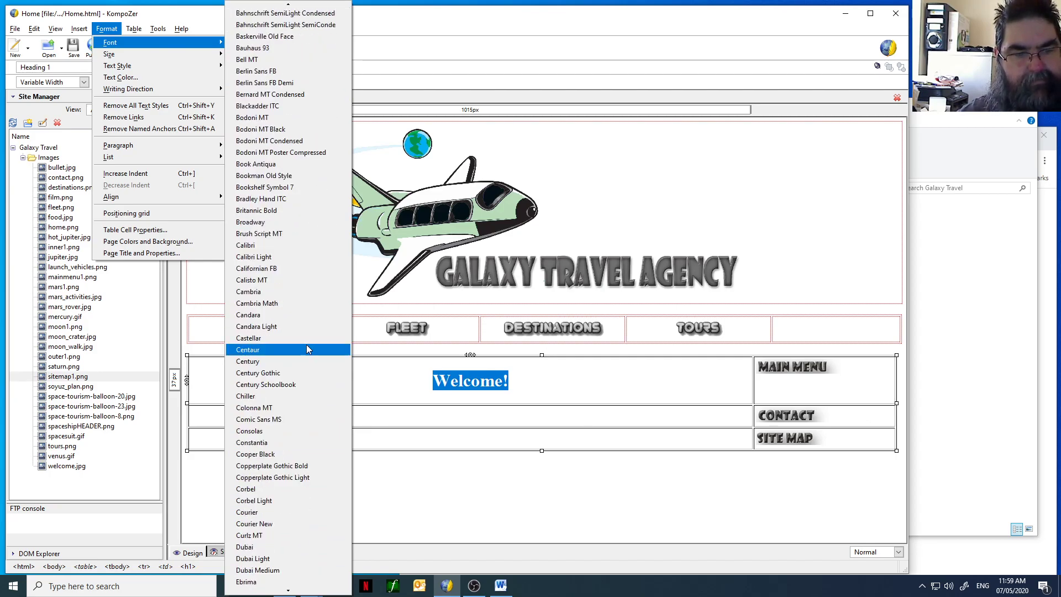
left_click(303, 187)
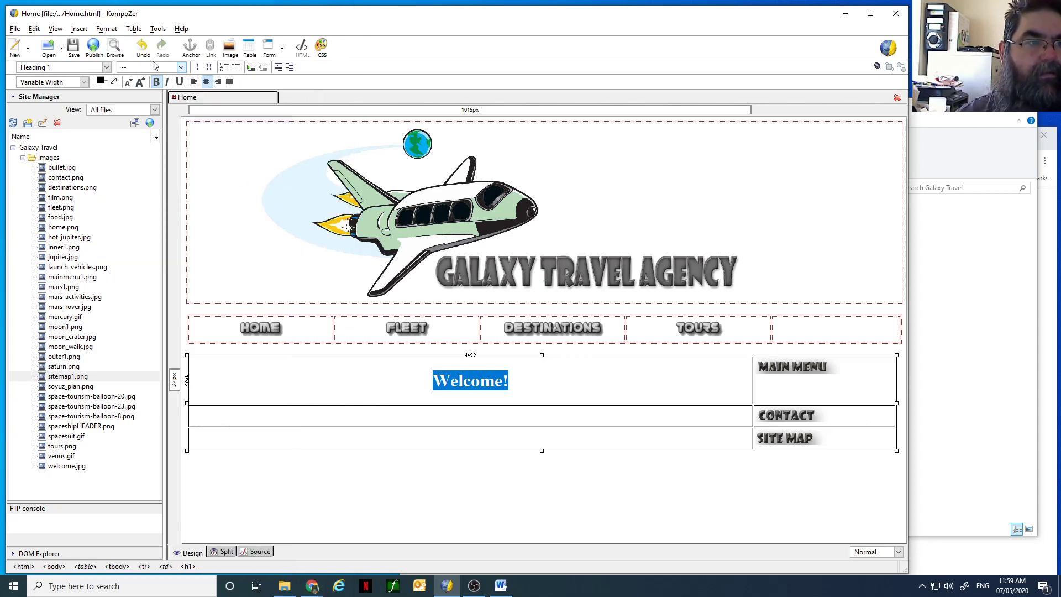
Try a text color with hue 148, saturation 91 and brightness 1 on the Welcome! heading.
left_click(108, 28)
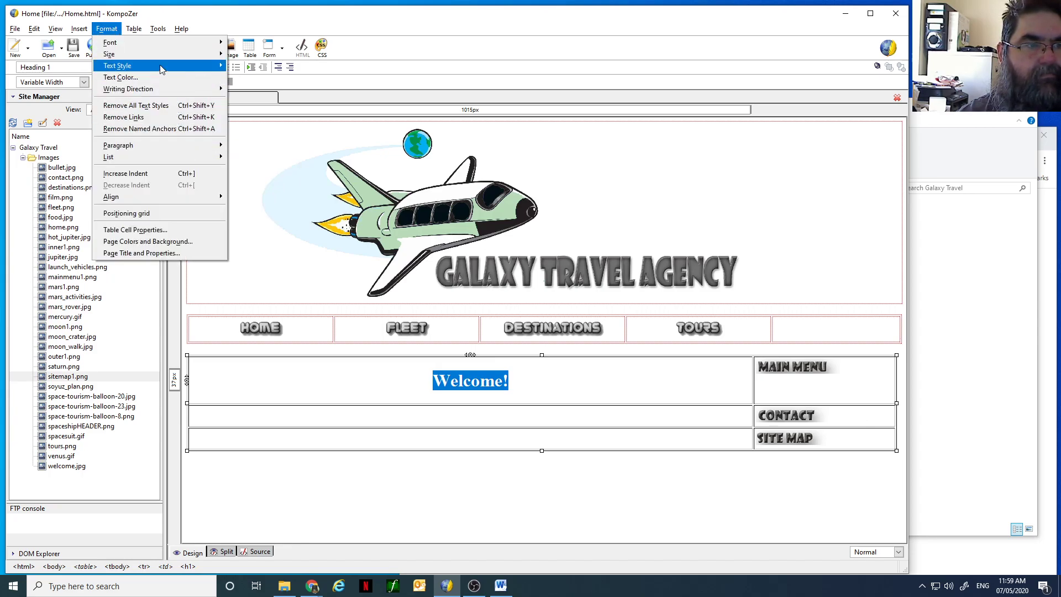
mouse_move(161, 69)
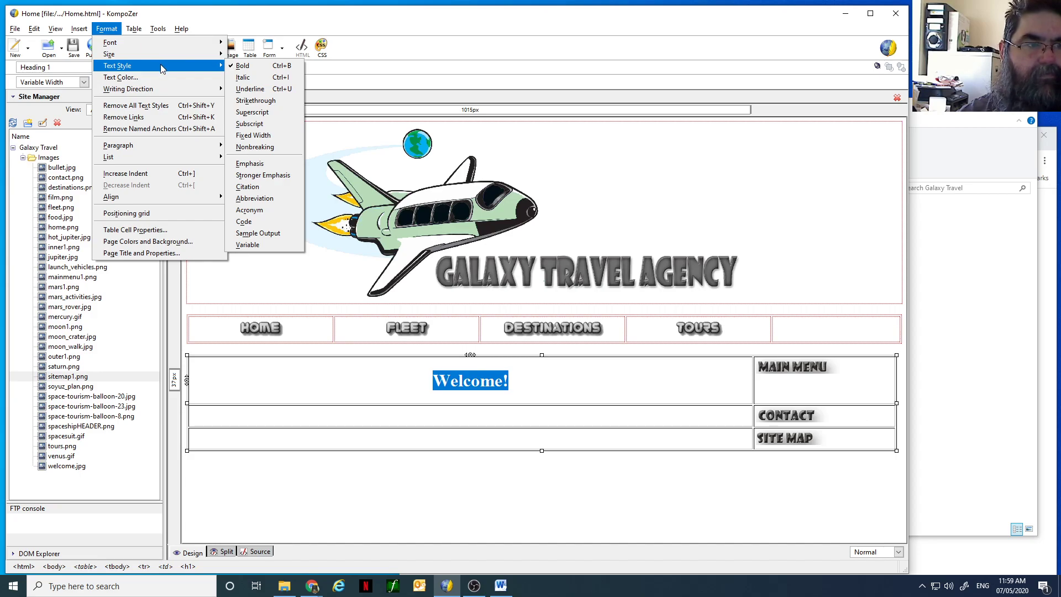
left_click(120, 77)
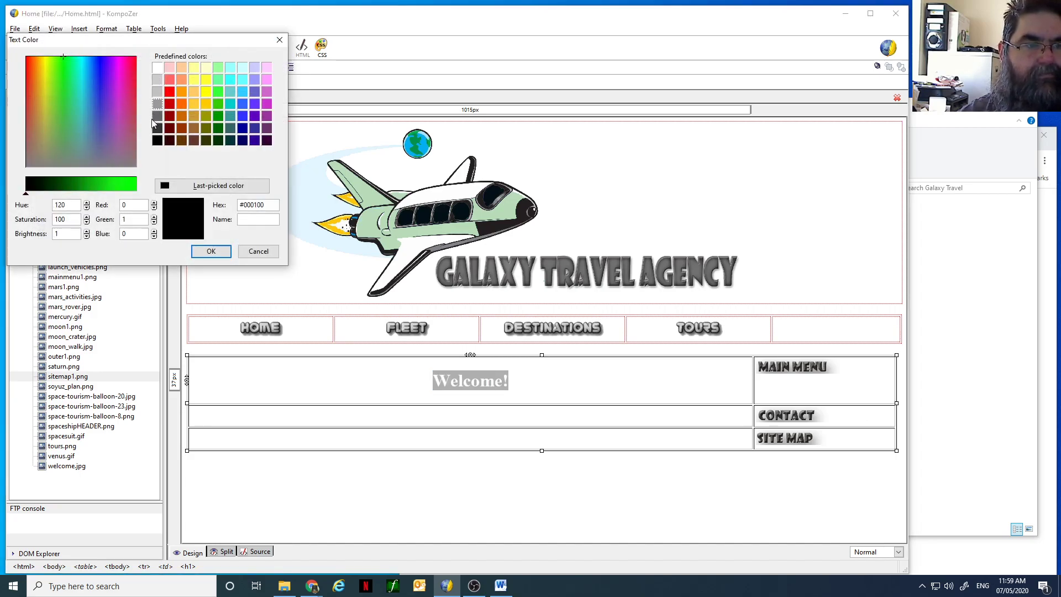
left_click(70, 65)
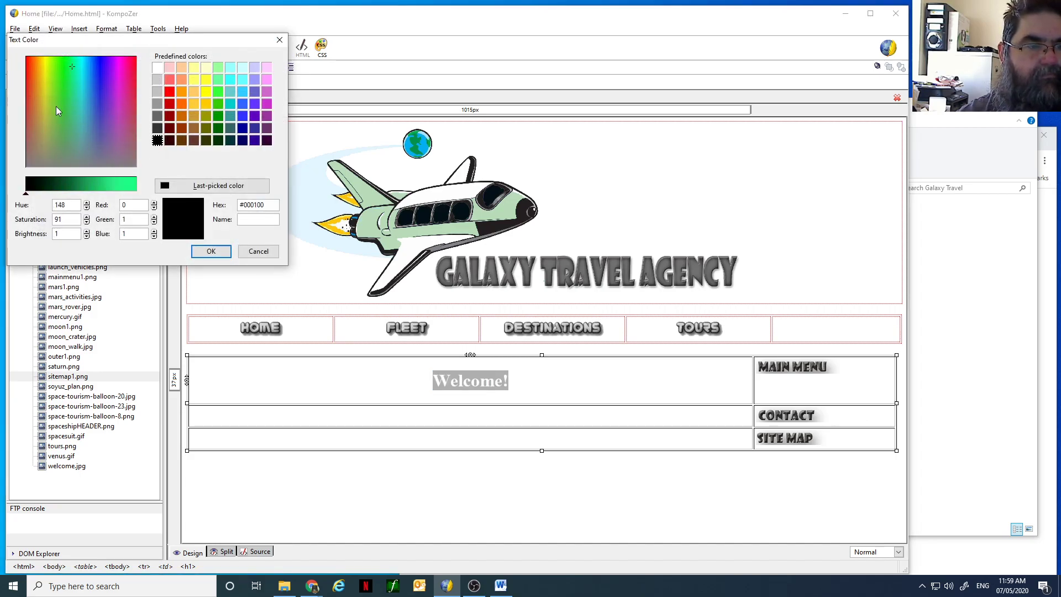
left_click(211, 251)
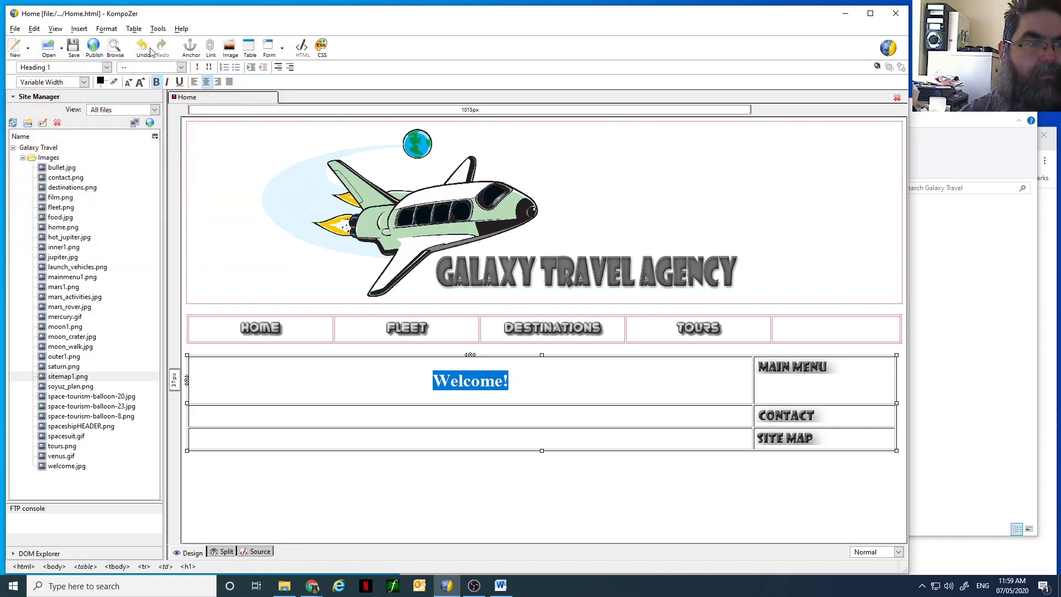
Try the large text size on the Welcome! heading.
left_click(107, 29)
mouse_move(150, 71)
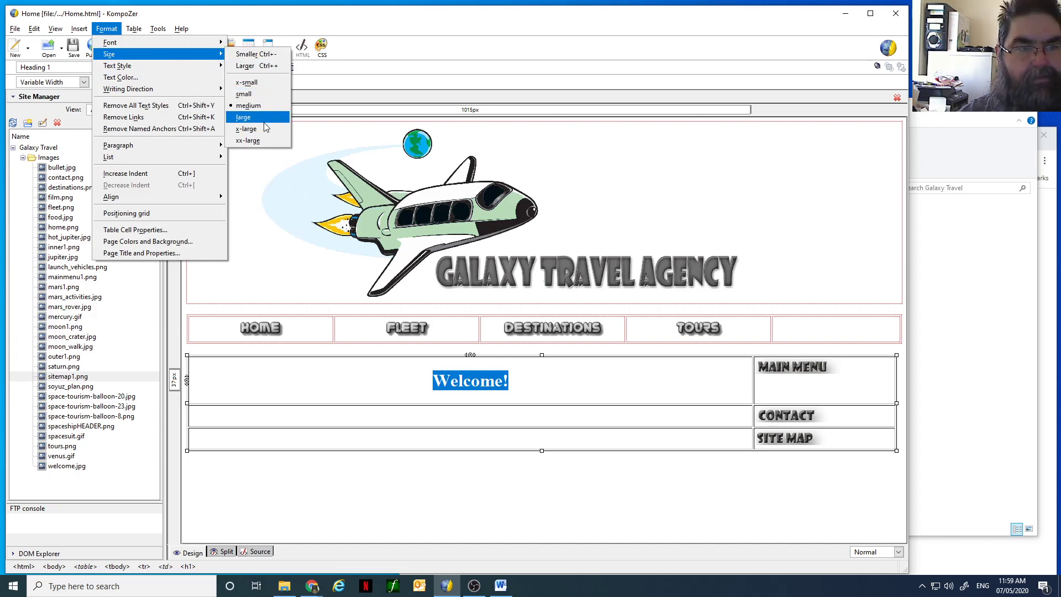
left_click(243, 117)
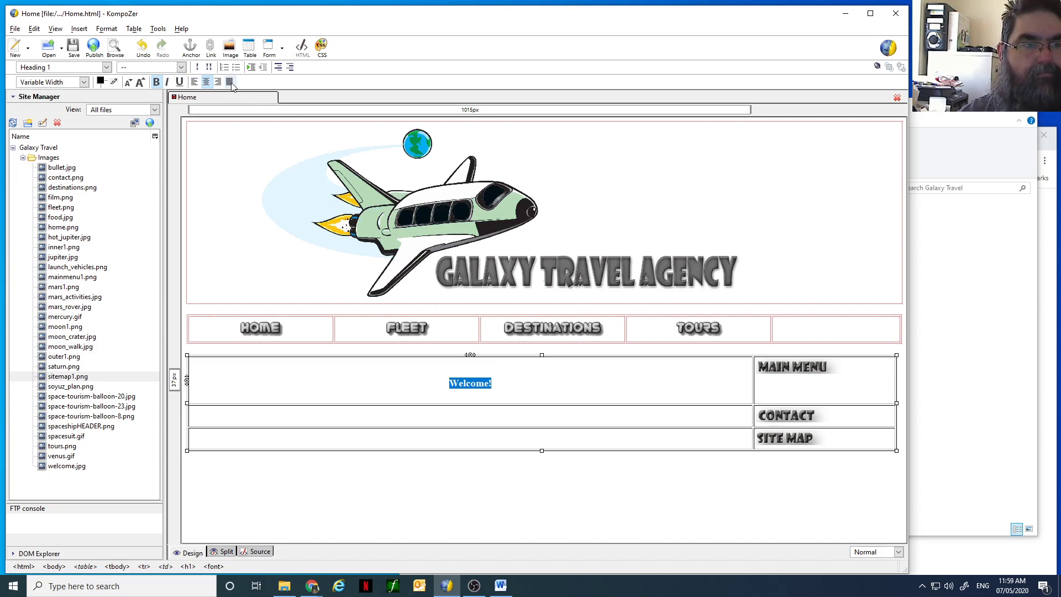
Examine the text style options and the full font list available for the Welcome! heading.
left_click(107, 29)
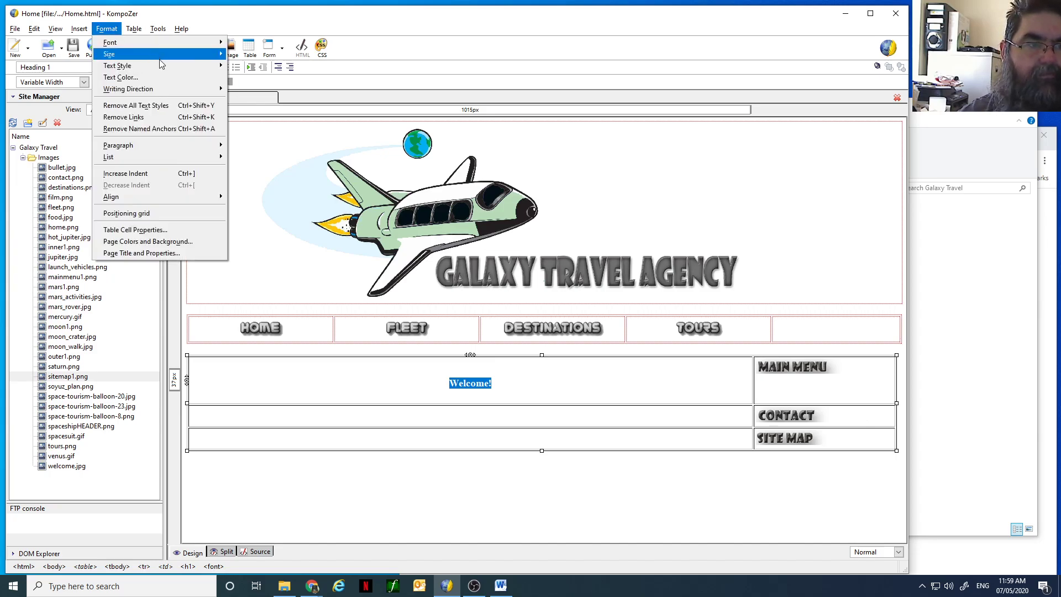
mouse_move(163, 70)
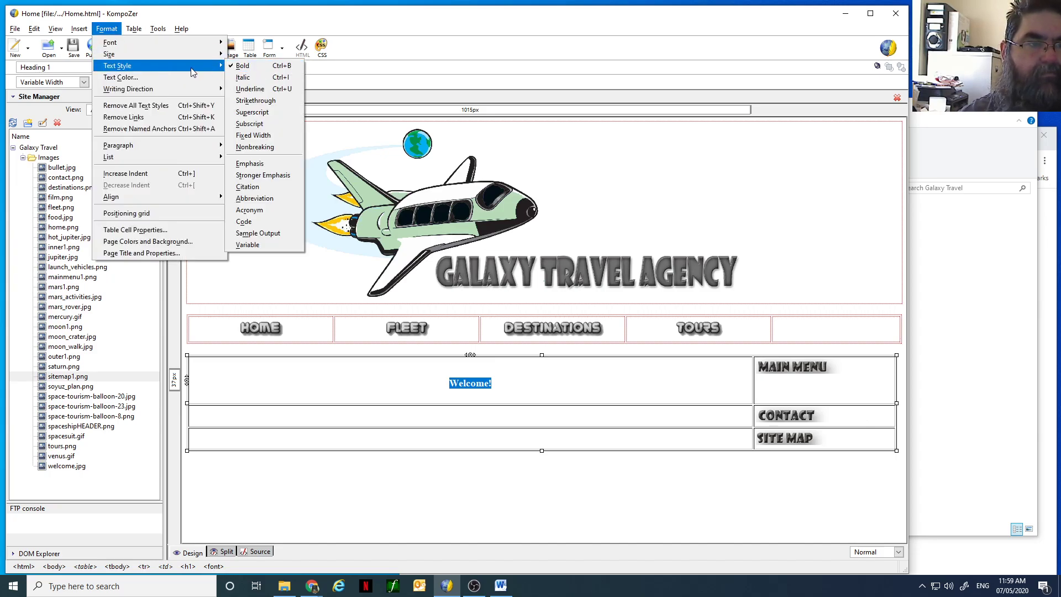
mouse_move(192, 61)
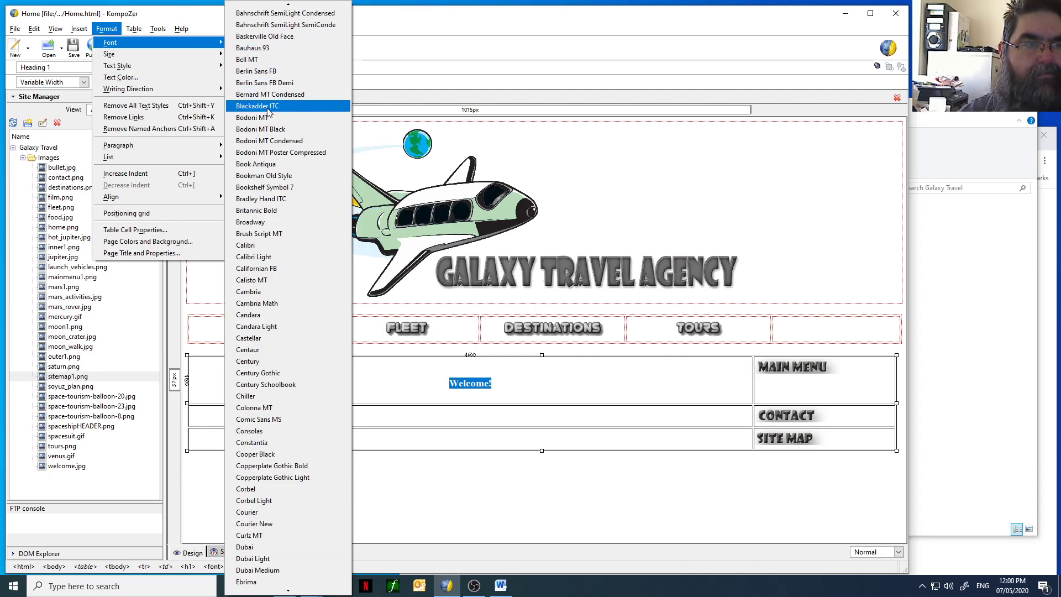
scroll(269, 120, "up", 6)
scroll(268, 120, "up", 2)
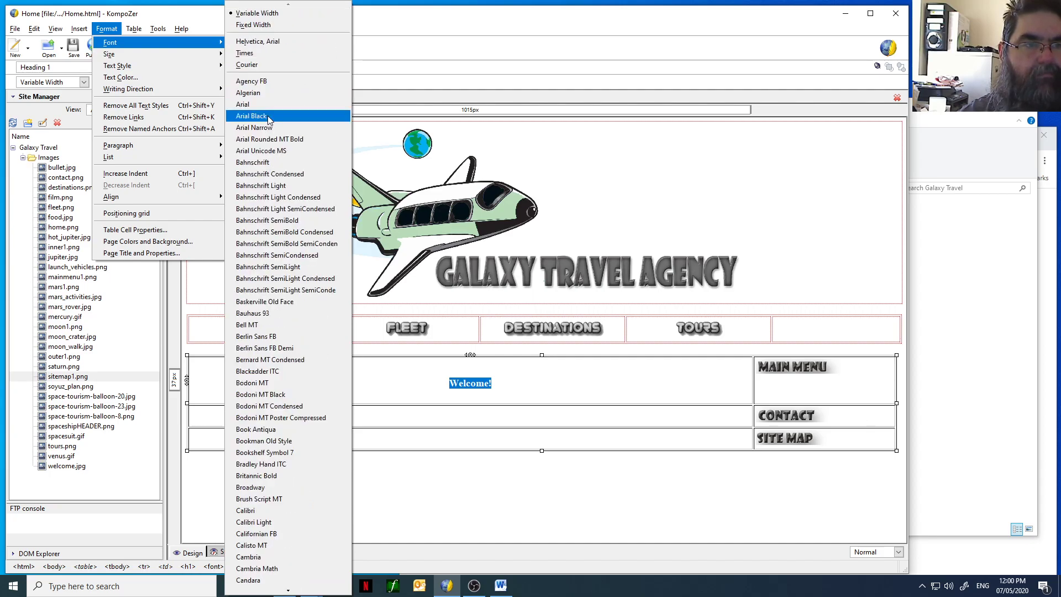
scroll(269, 119, "down", 20)
scroll(265, 119, "down", 20)
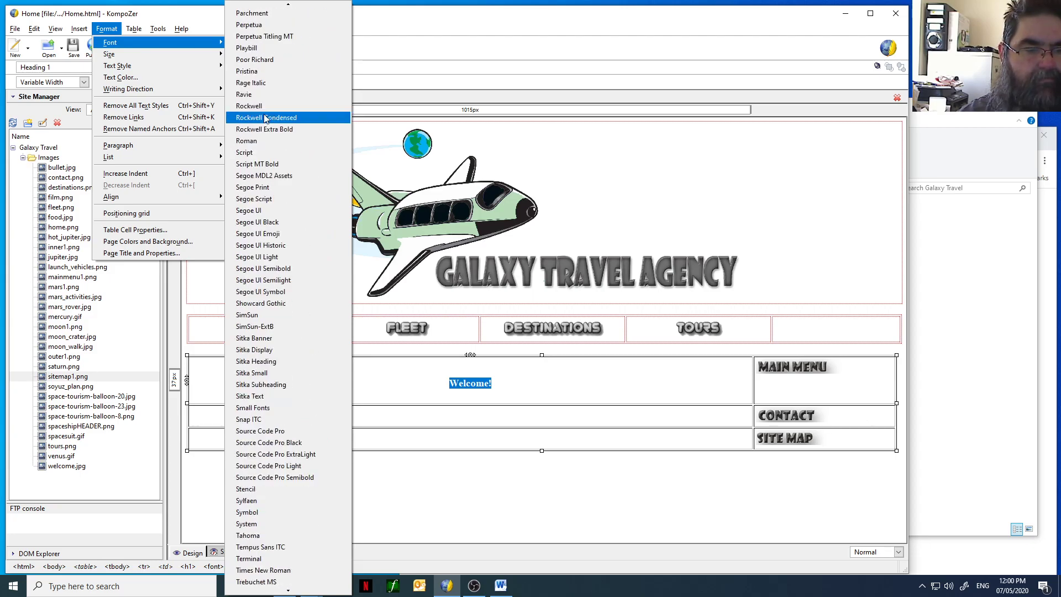
scroll(265, 119, "down", 6)
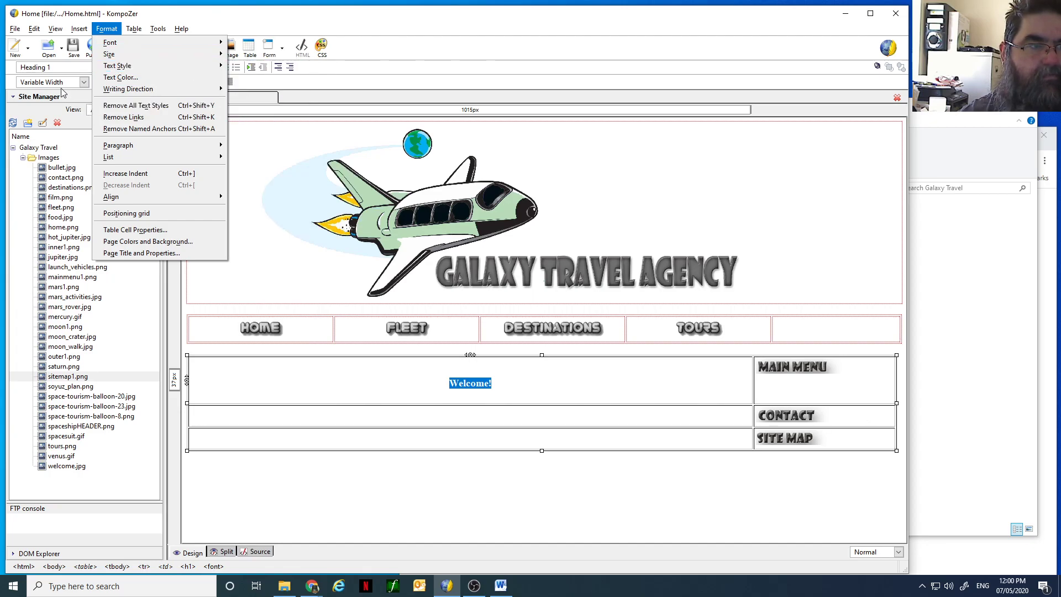
Reapply Heading 1 to Welcome! and undo the heading's last size and color changes.
left_click(71, 67)
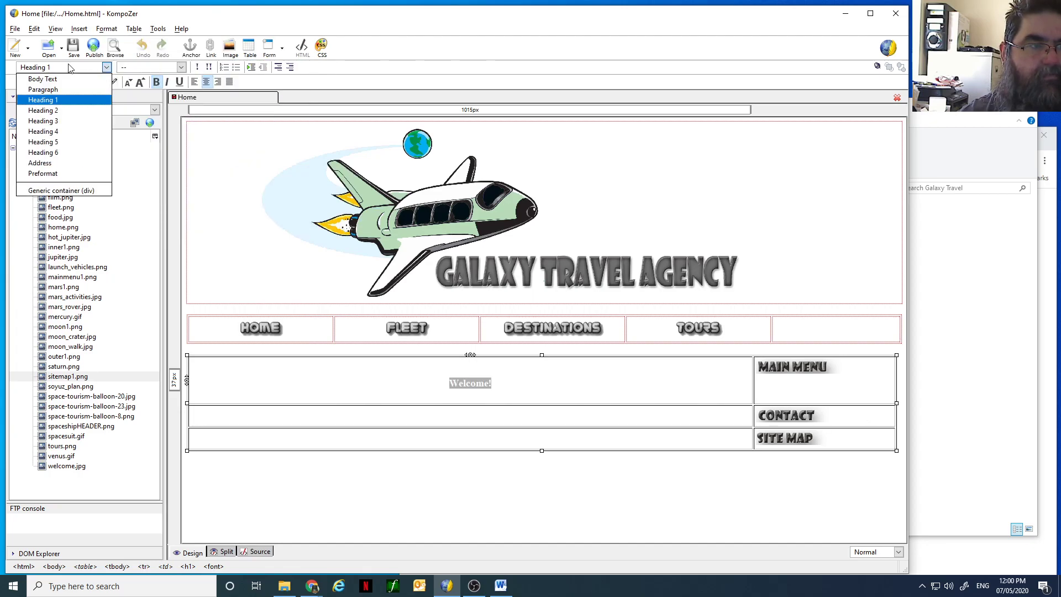
left_click(67, 102)
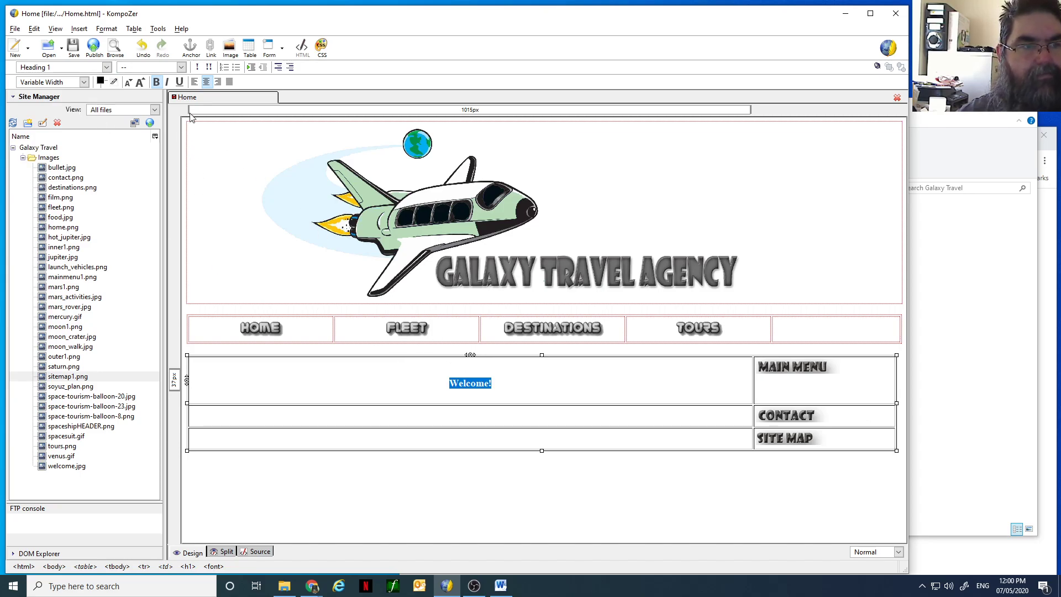
left_click(142, 54)
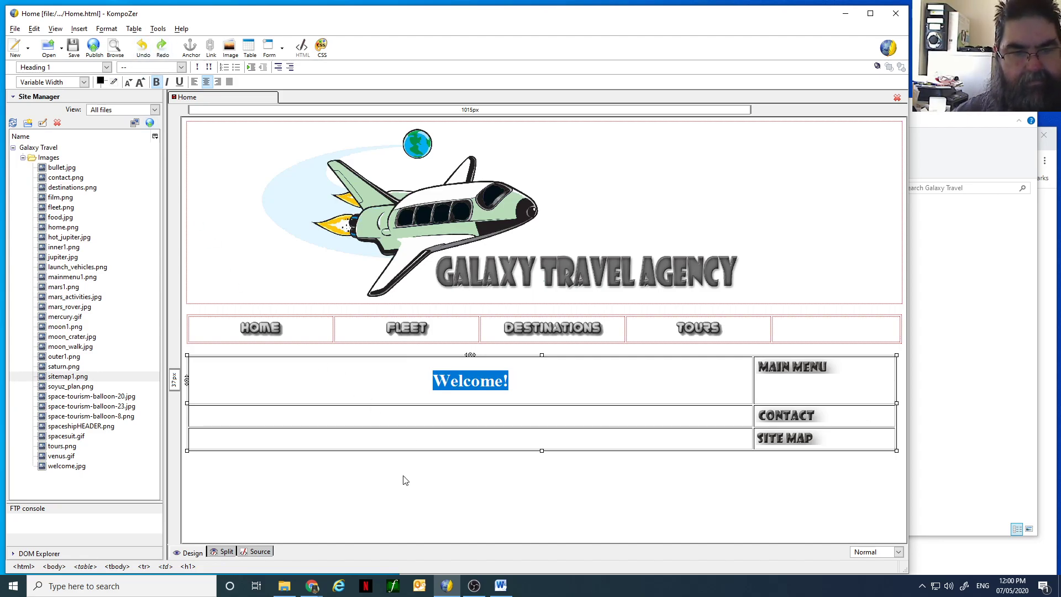
left_click(421, 423)
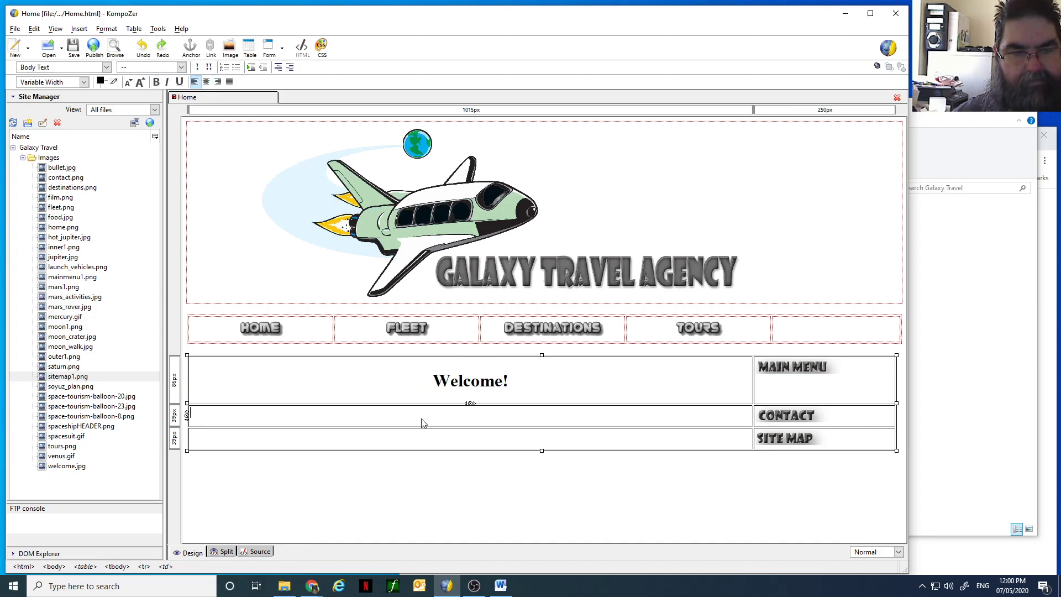
left_click(143, 49)
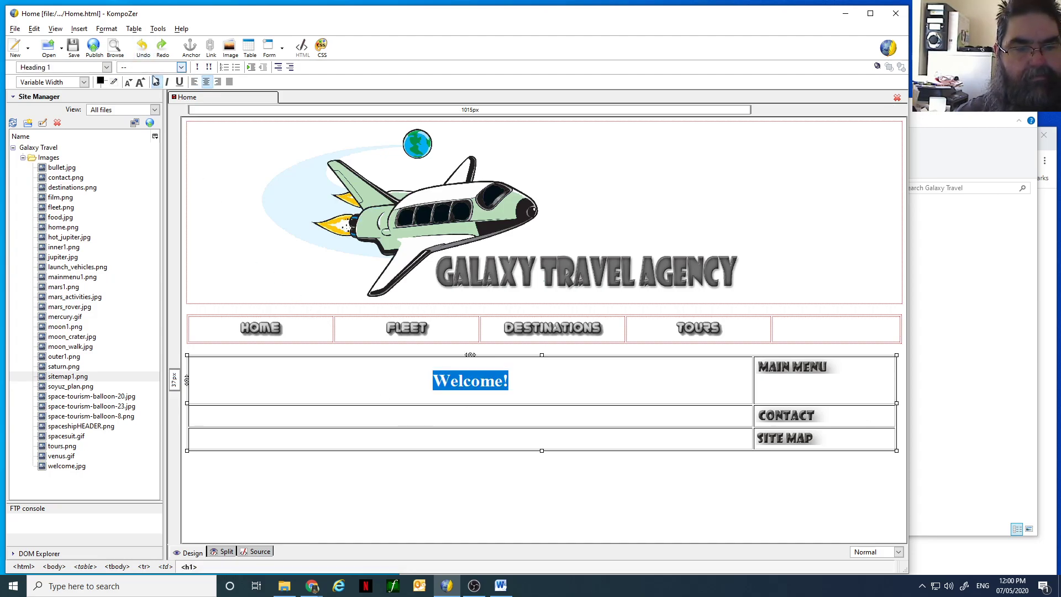
Select the Welcome! heading and set its text color to #000100 with hue 151 and saturation 90.
left_click(568, 380)
left_click_drag(539, 381, 293, 366)
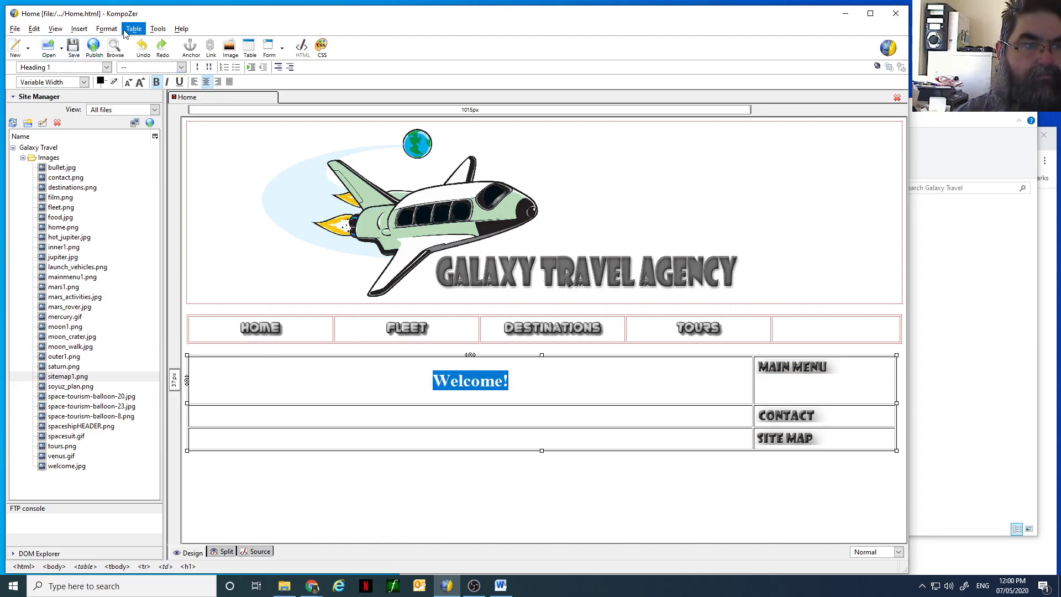
left_click(105, 29)
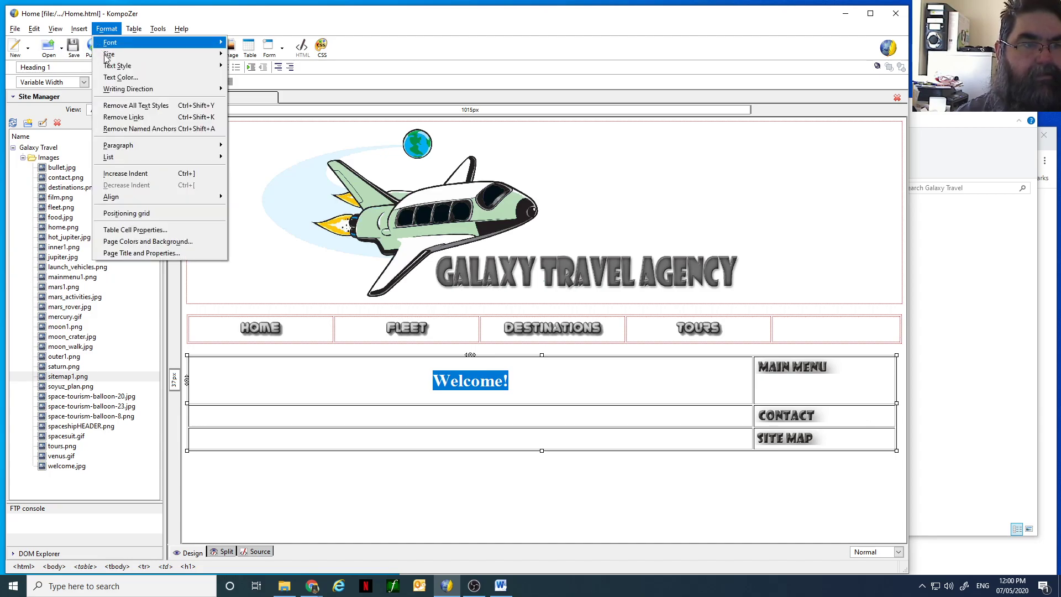
left_click(139, 76)
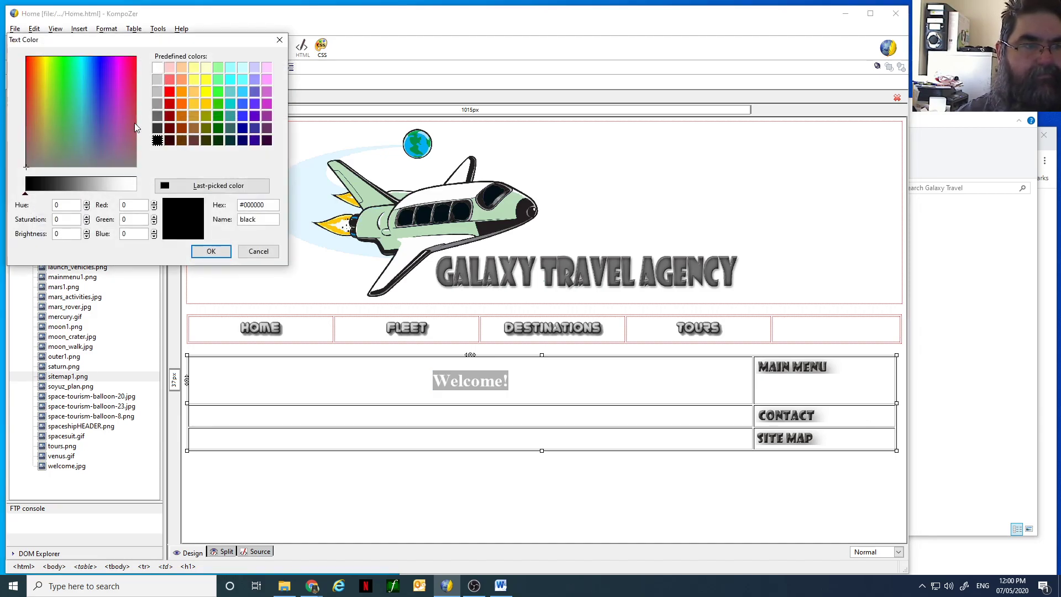
left_click(72, 66)
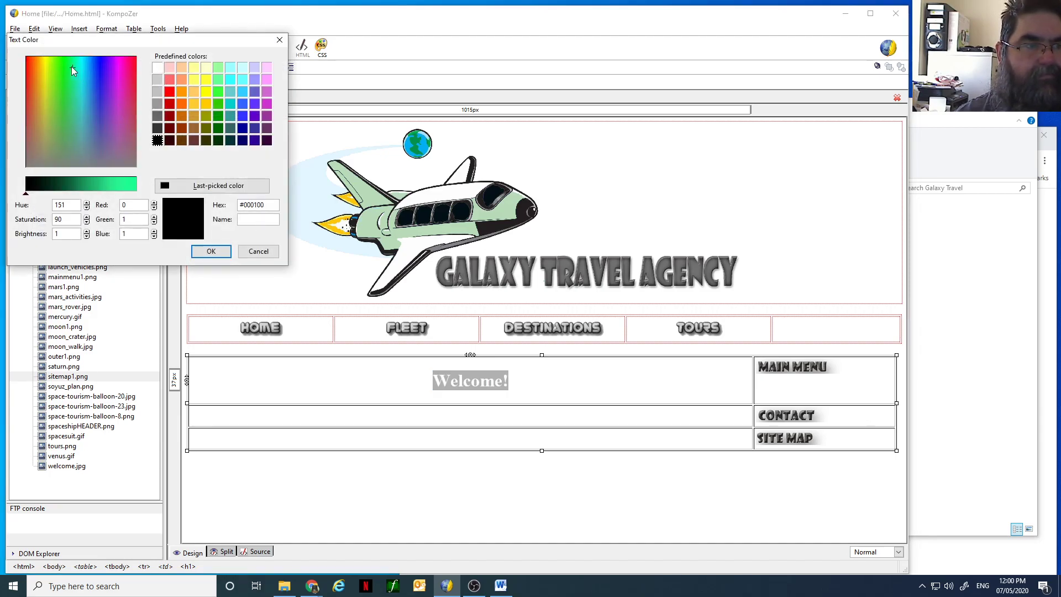
left_click(210, 251)
left_click(443, 420)
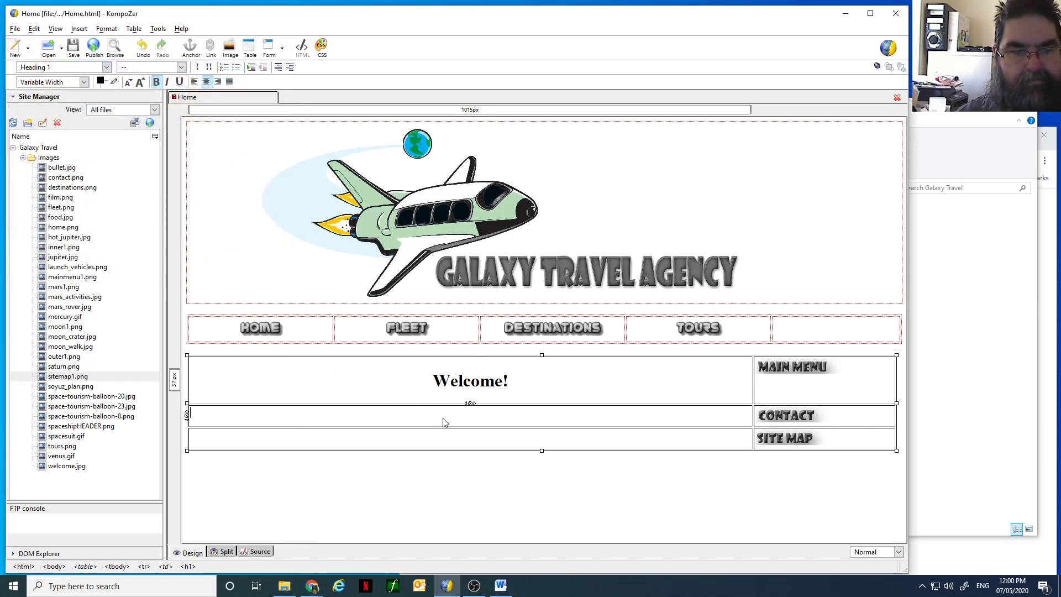
Set the Welcome! heading's text color to the predefined bright green #33FF33.
left_click_drag(526, 385, 437, 379)
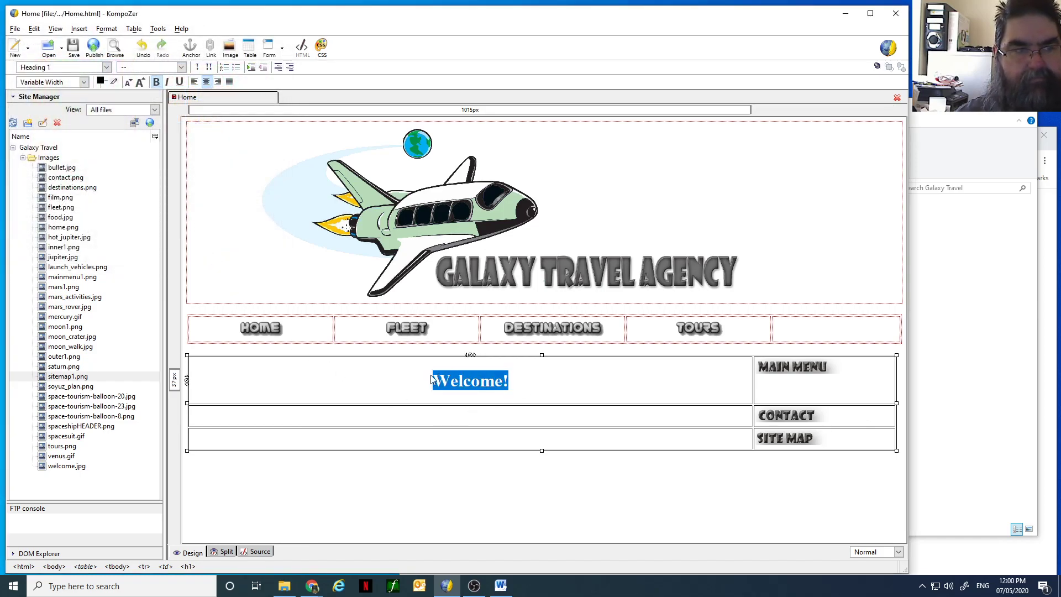
left_click(107, 29)
mouse_move(133, 67)
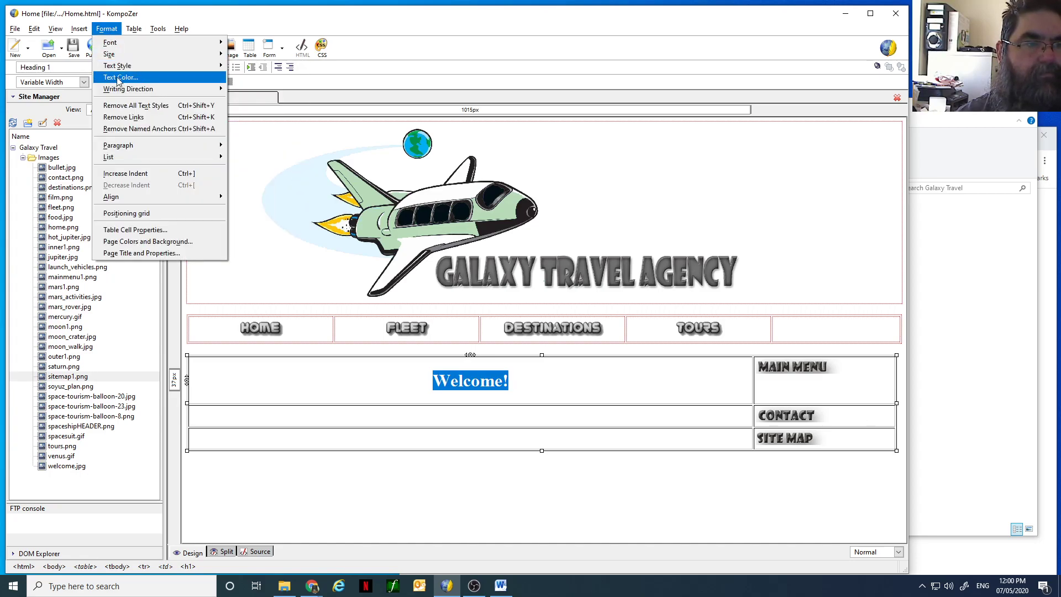
left_click(117, 78)
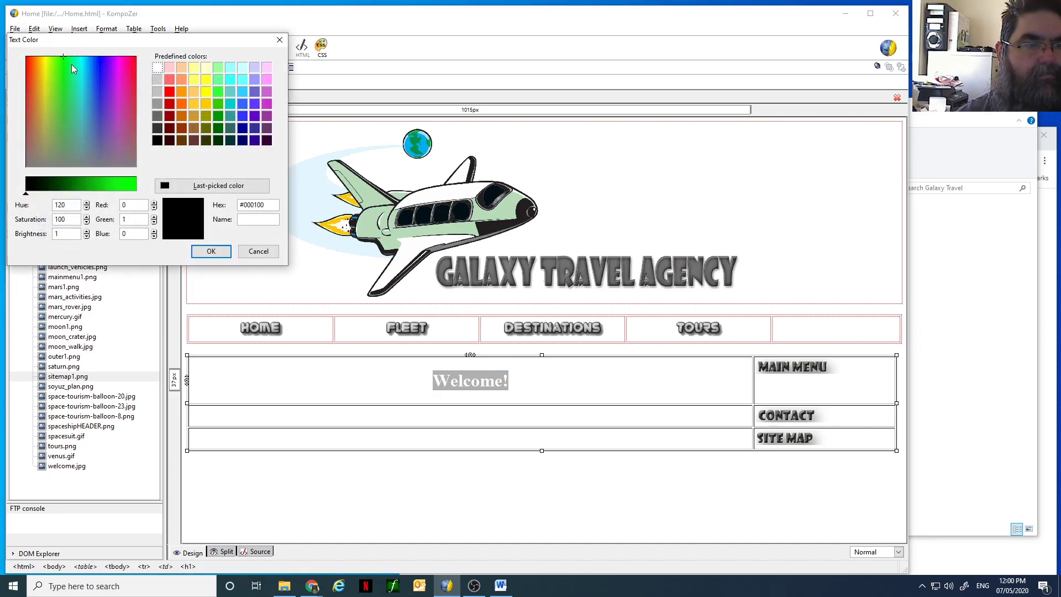
left_click(71, 64)
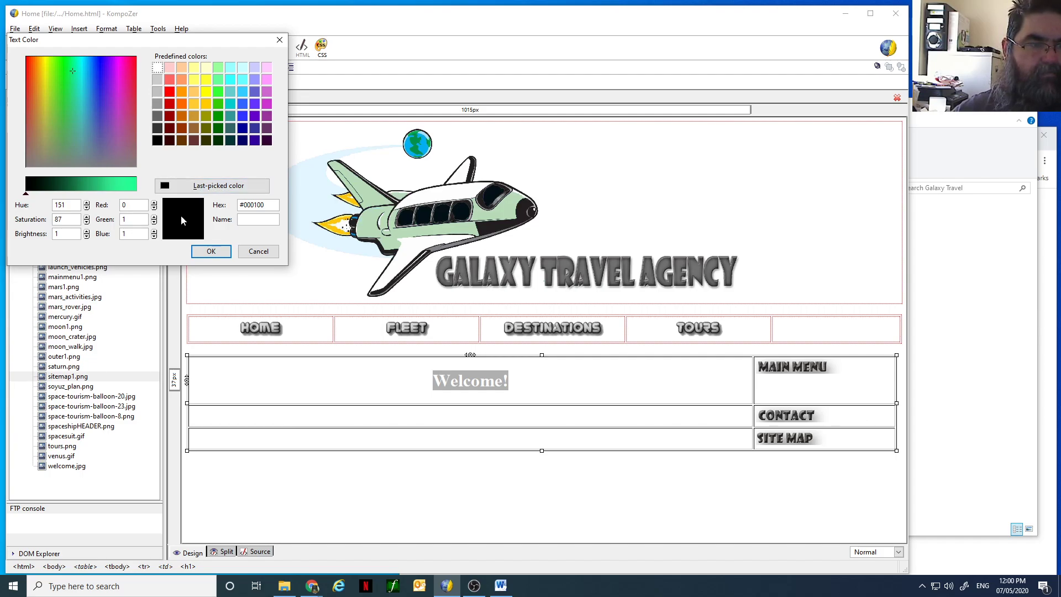
left_click(240, 94)
left_click(218, 92)
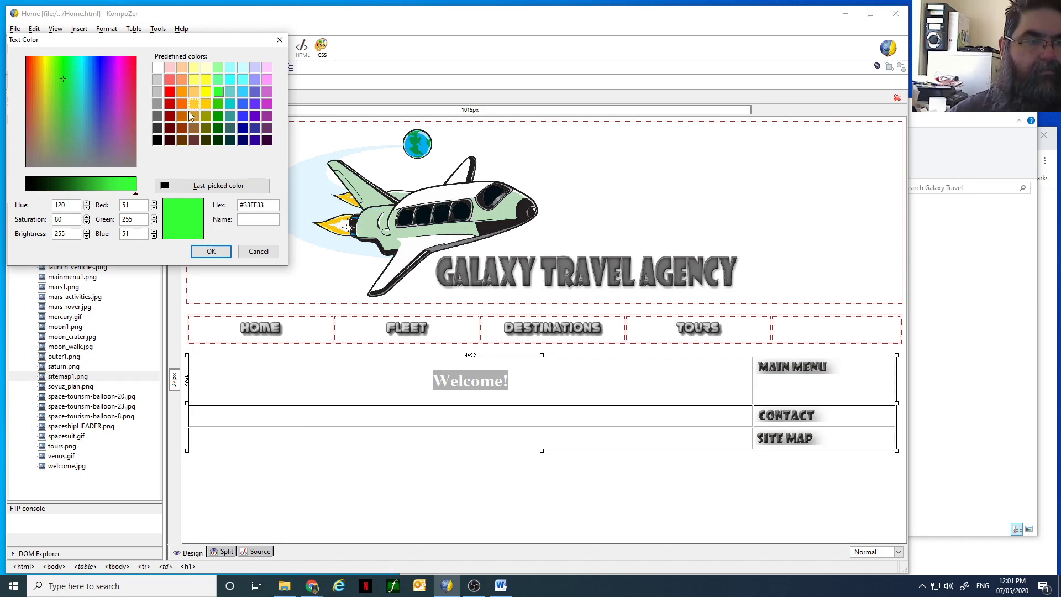
left_click(224, 251)
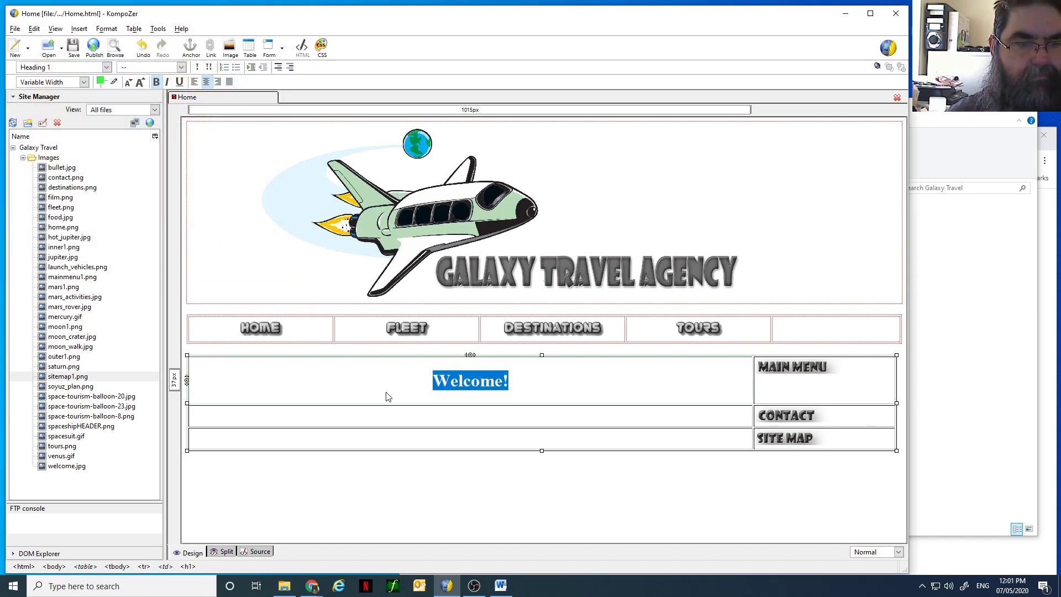
Resize the content table's rows to about 93 px for the Welcome! row and about 110 px for the Contact row.
left_click(486, 421)
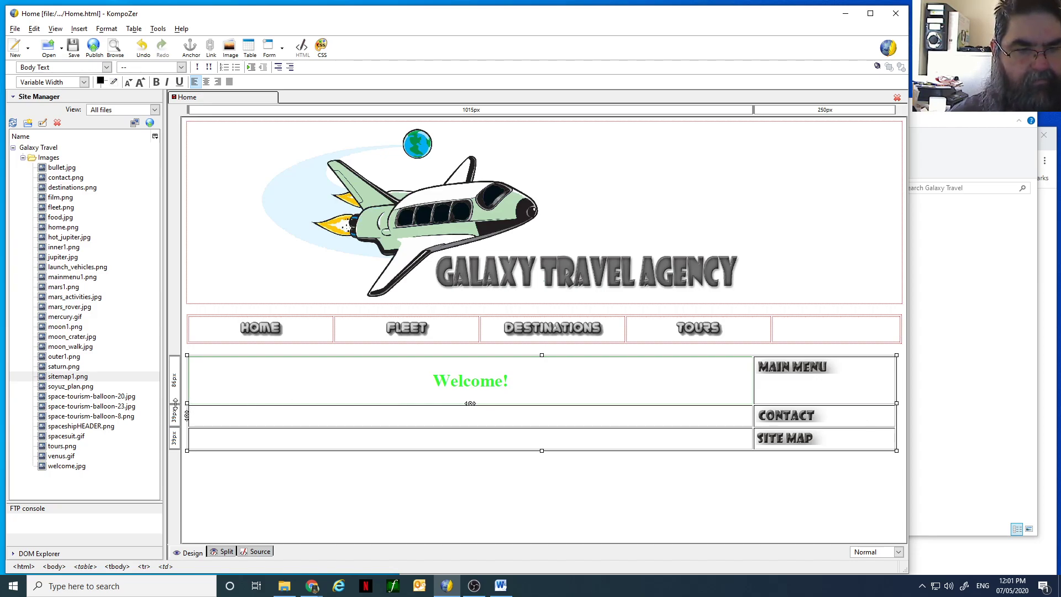
left_click_drag(175, 405, 175, 444)
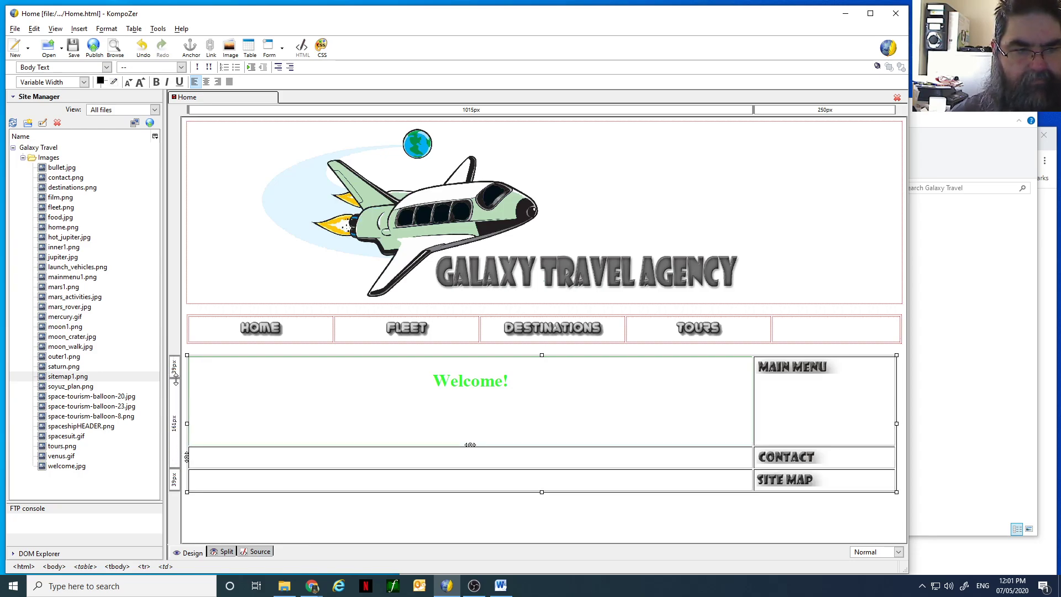
left_click_drag(176, 445, 175, 408)
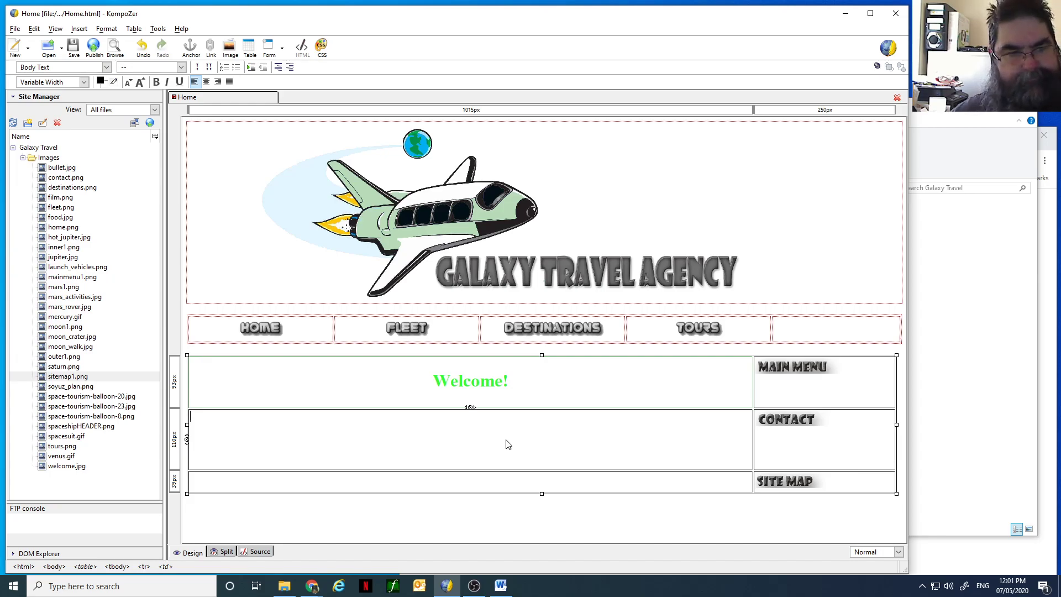
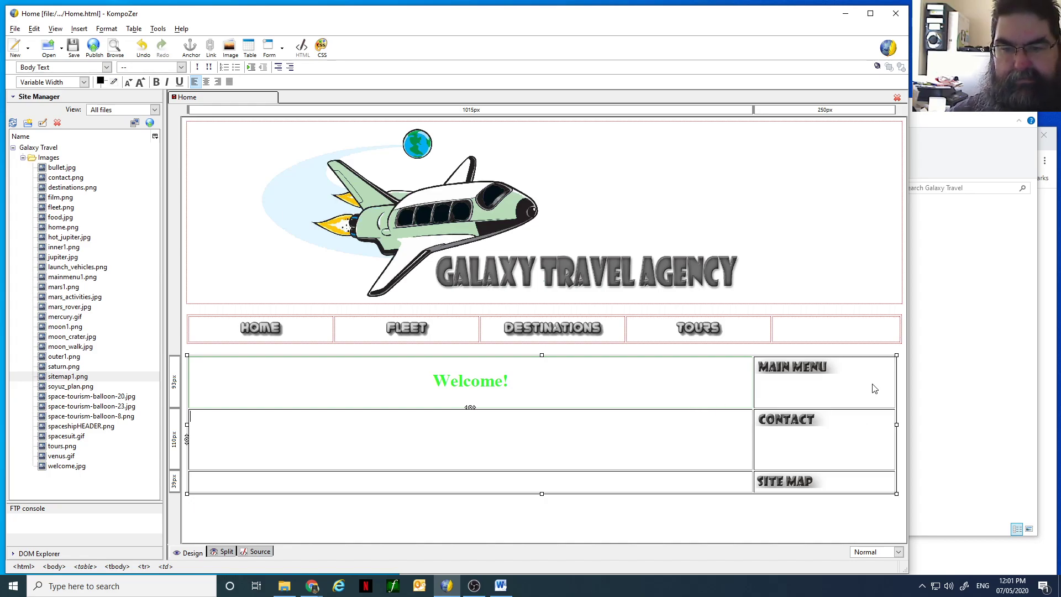
Delete the navigation image column and the Welcome! column, removing the whole content table below the navigation bar.
left_click(890, 360)
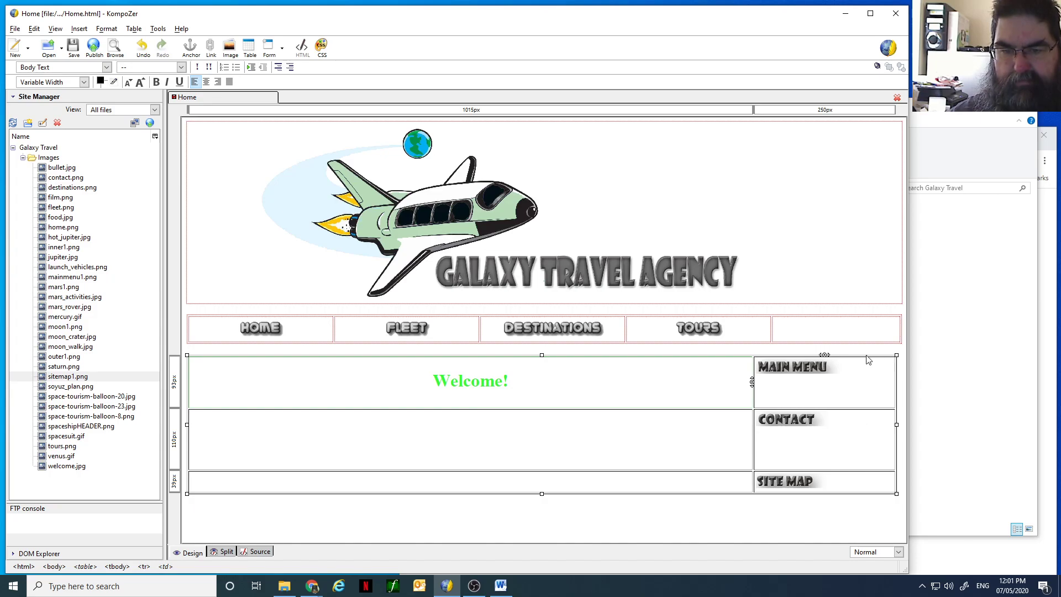
left_click(824, 355)
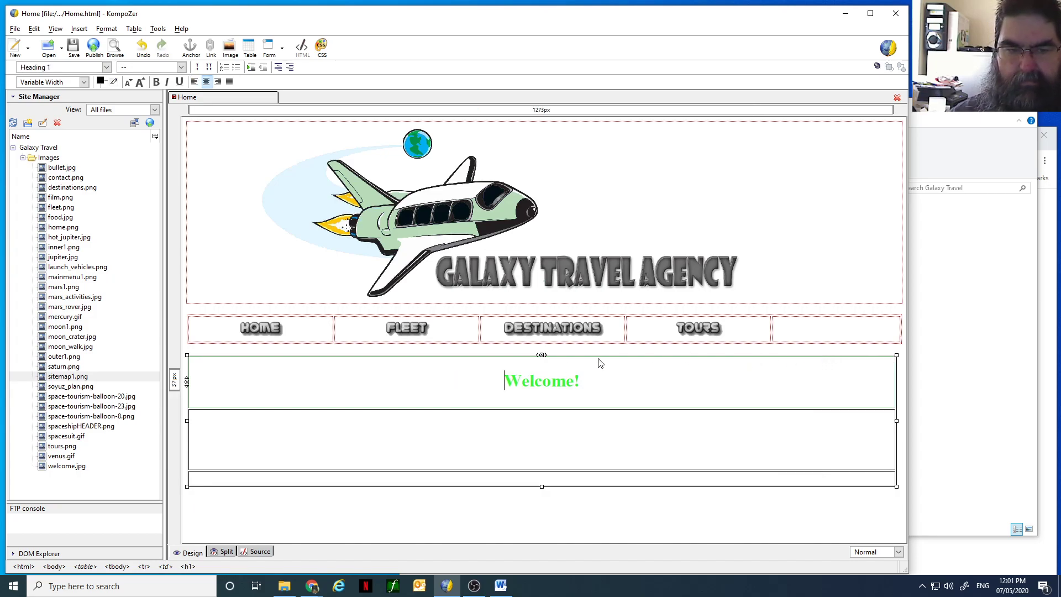
left_click(543, 354)
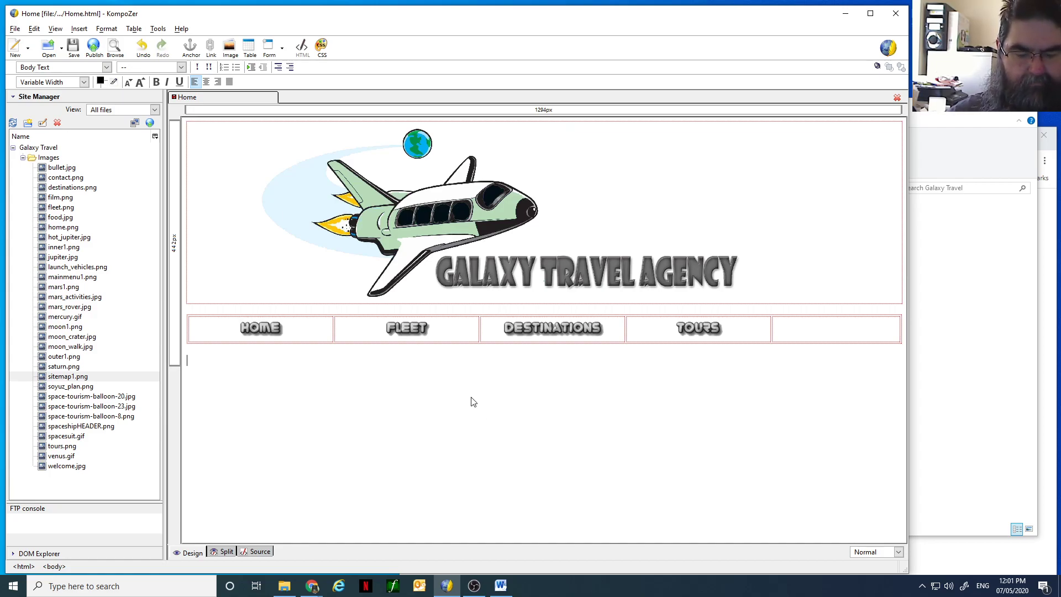
Below the navigation bar, enter "Welcome!" and a second paragraph "Space .... The final frontier. Go there today with Galaxy Travel Agency.", ending with a new line.
type("Welcome!")
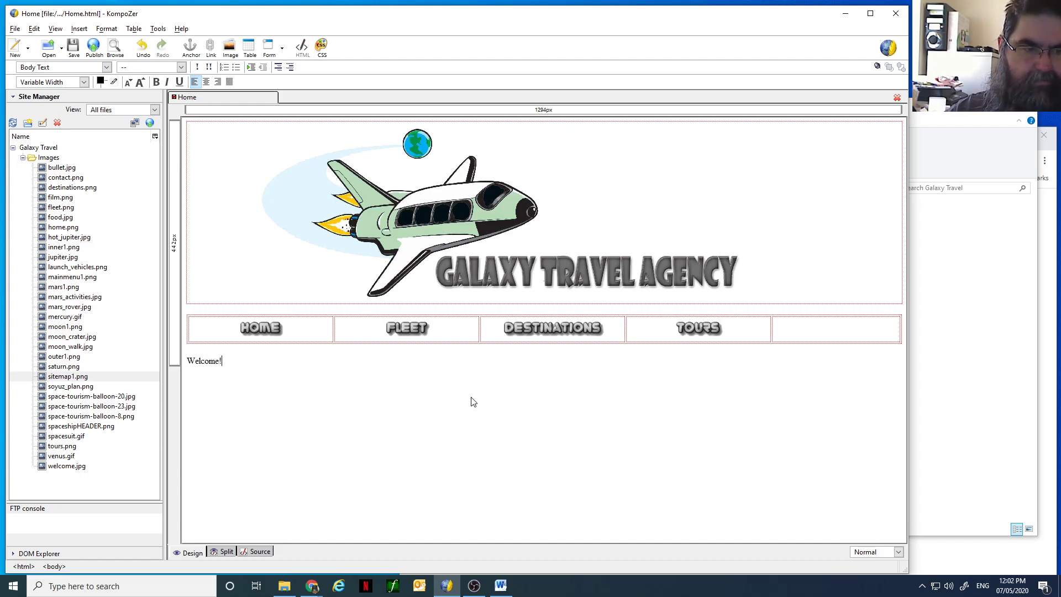
key("Return")
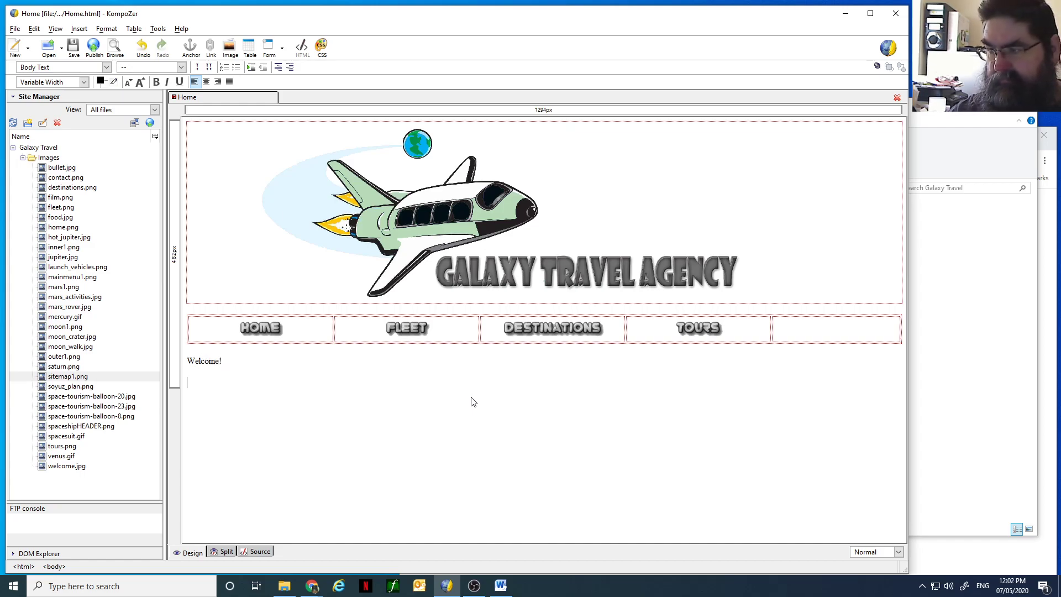
type("Space")
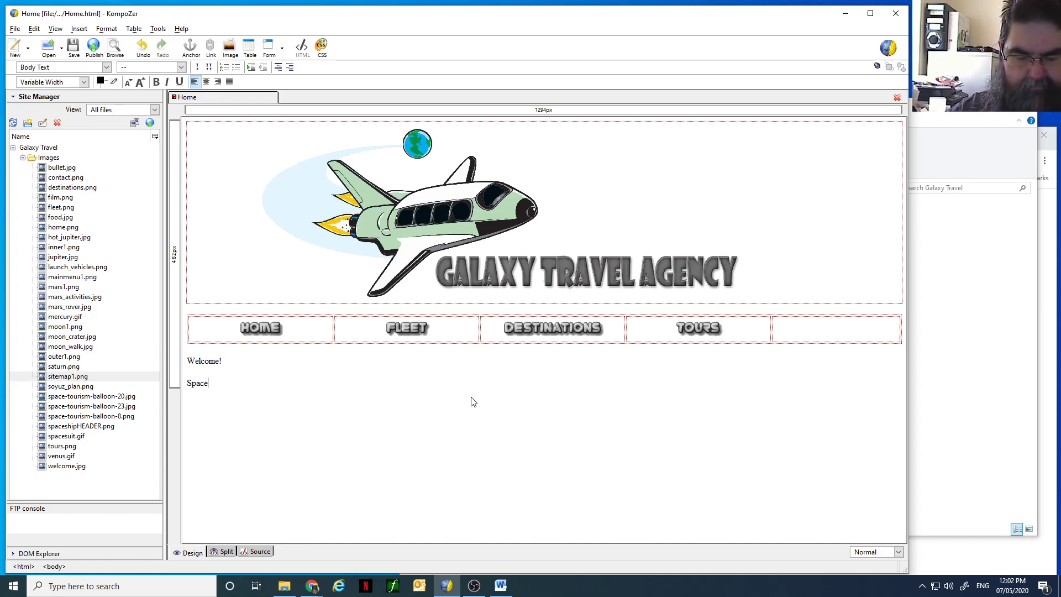
type(" .... The")
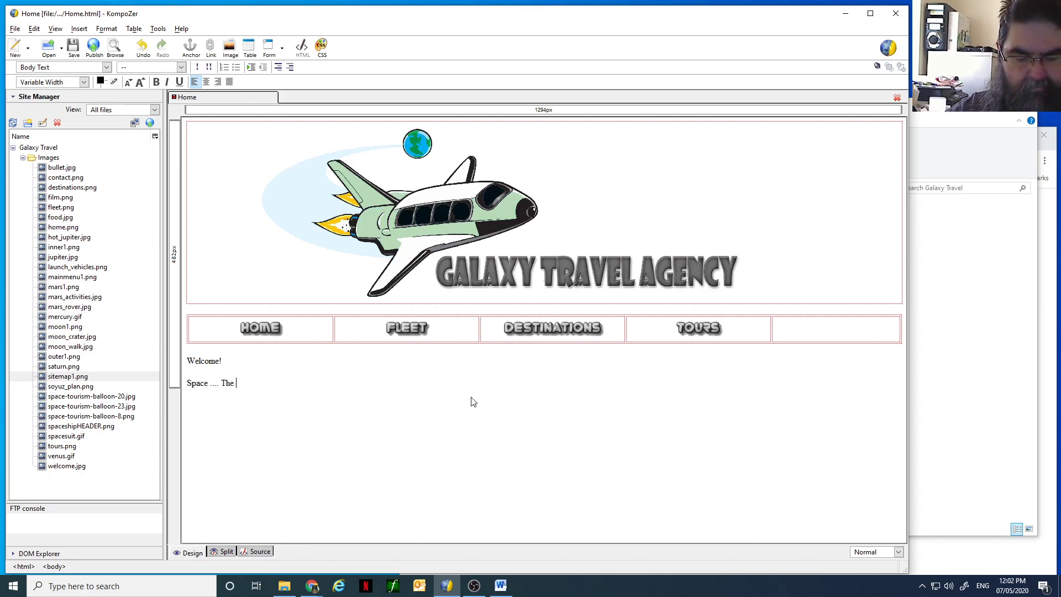
type(" final frontier.")
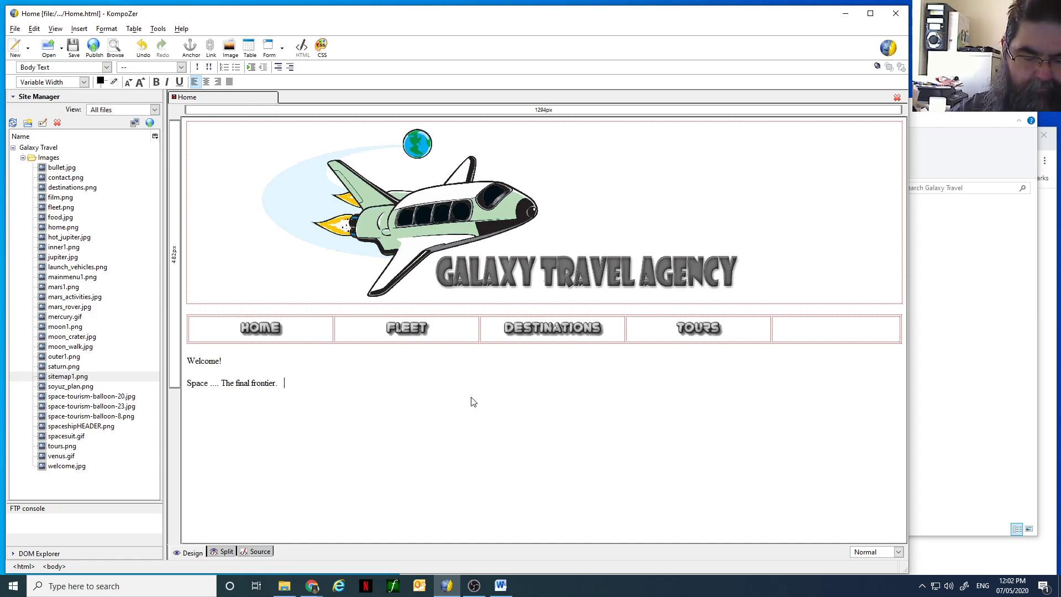
type("Go ther")
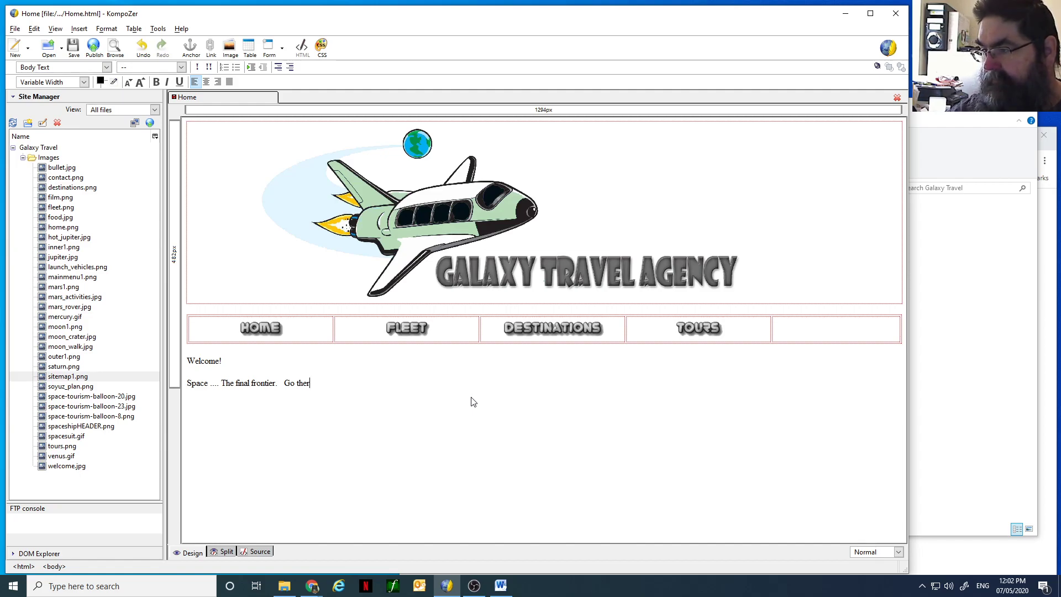
type("e today wit")
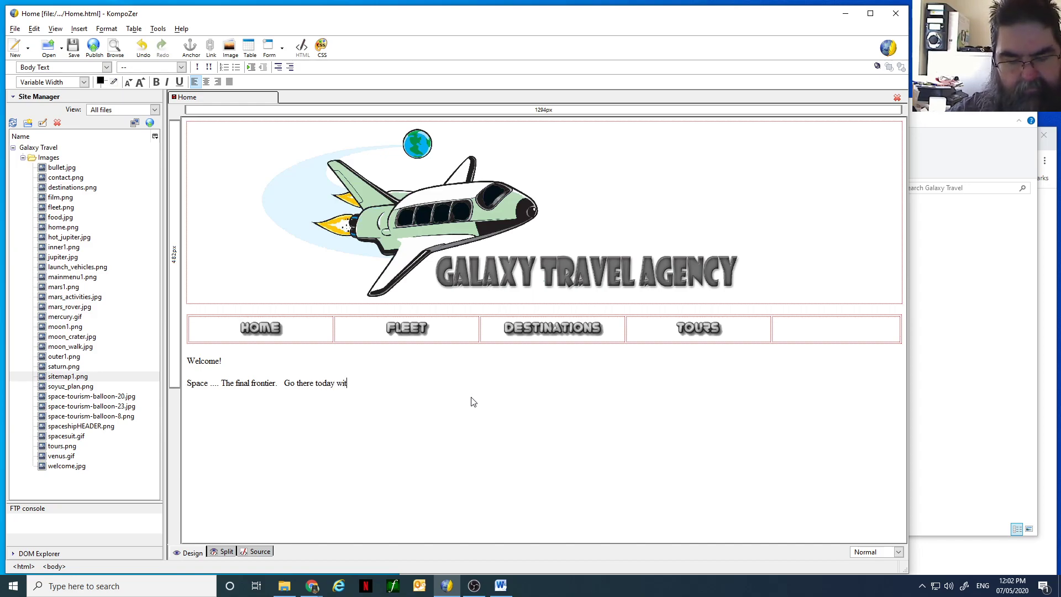
type("h Gala")
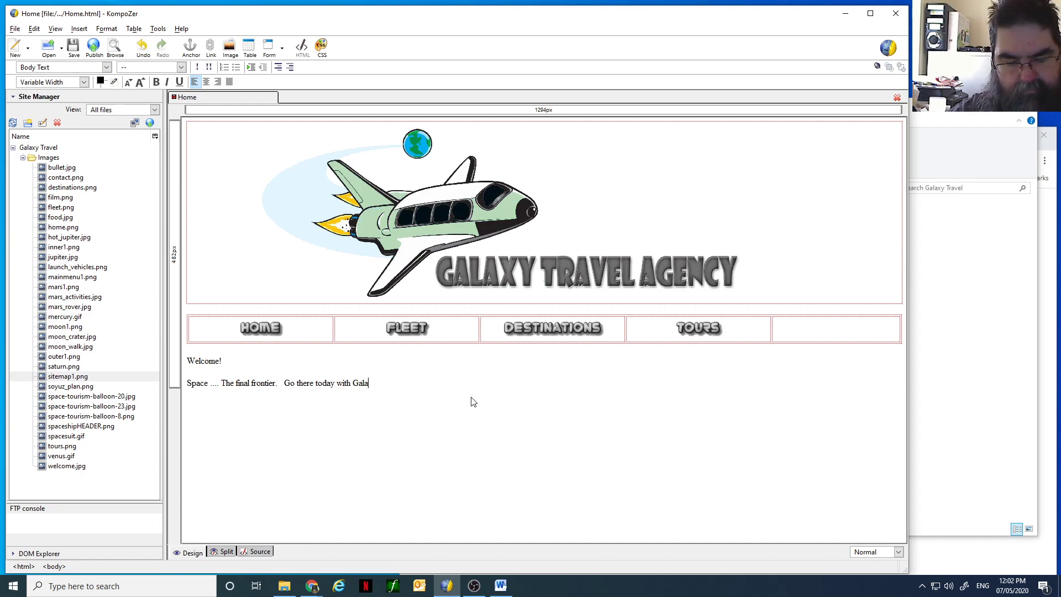
type("xy Travel Agency")
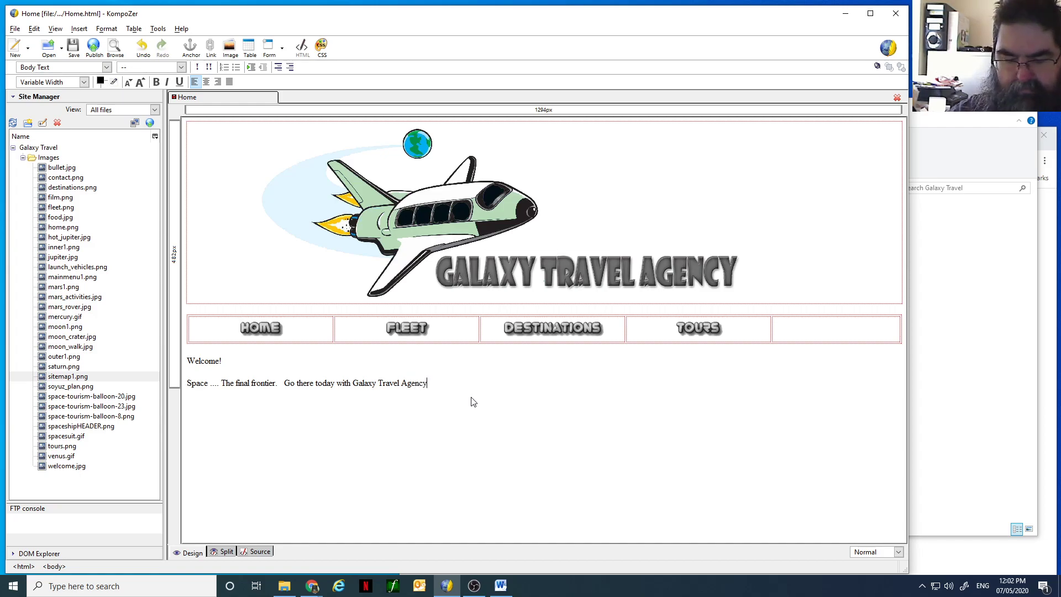
type(".")
key("Return")
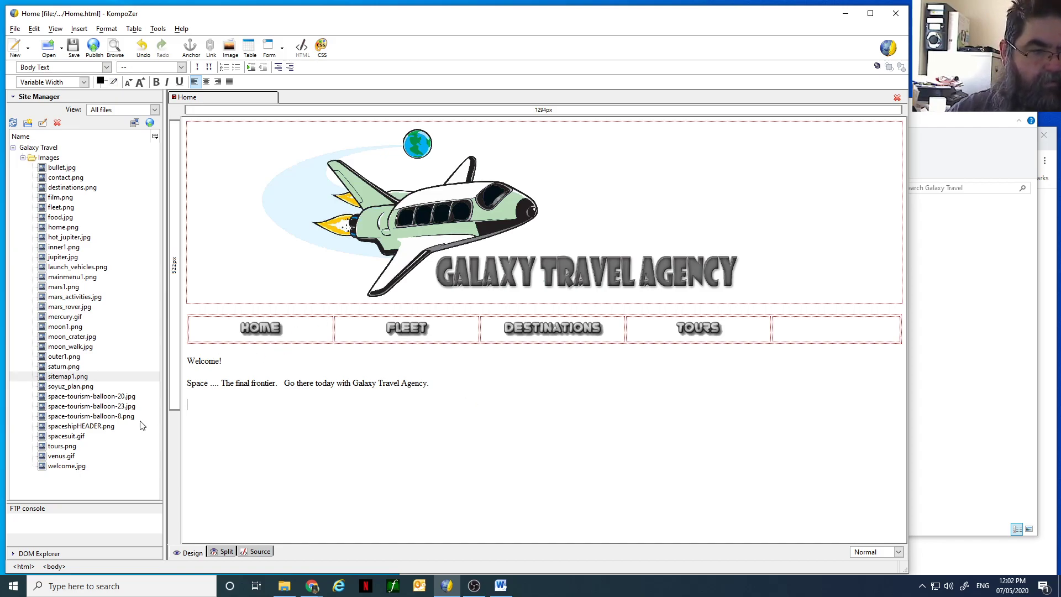
Insert welcome.jpg from the site's Images folder below the two text paragraphs and center both paragraphs.
left_click(76, 469)
left_click_drag(53, 469, 188, 411)
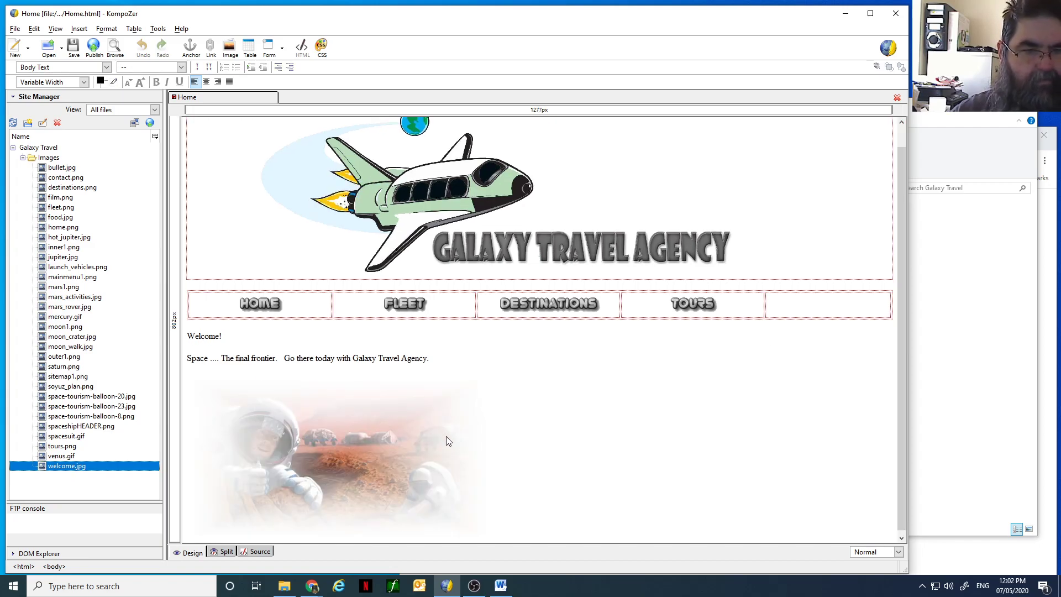
left_click_drag(442, 356, 185, 333)
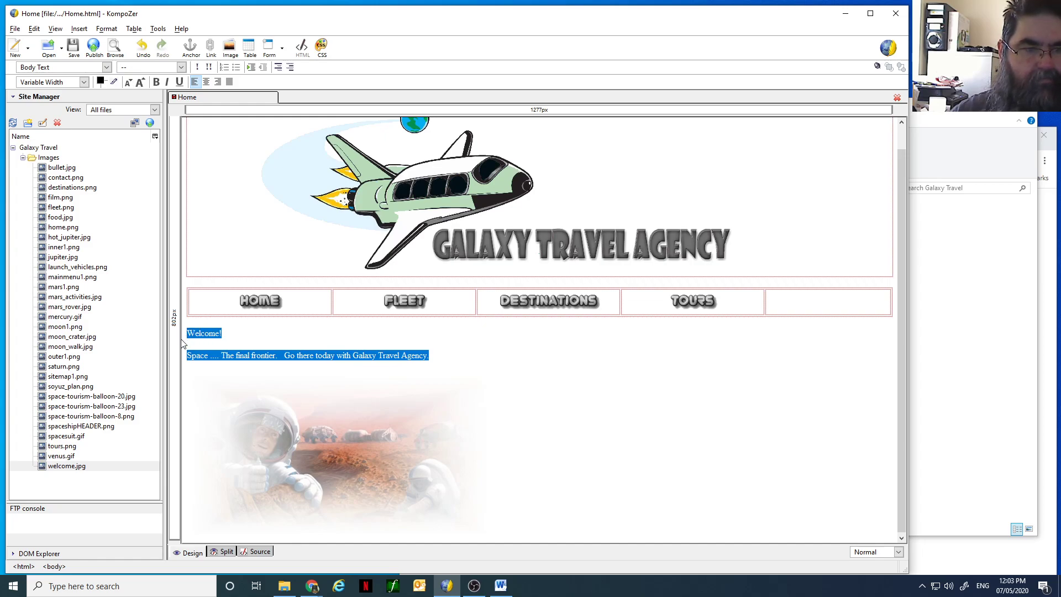
left_click(207, 82)
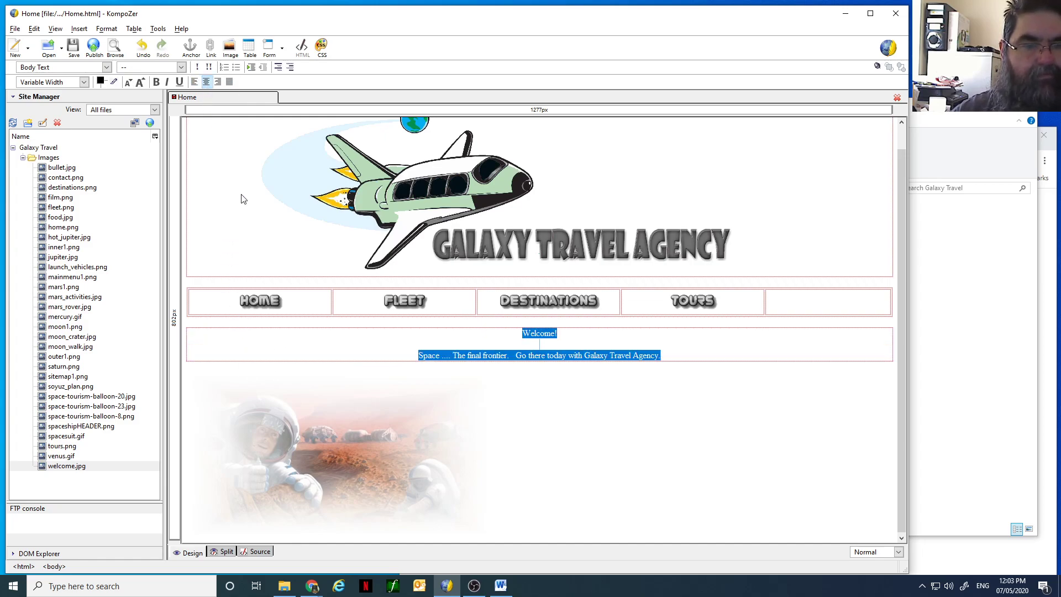
left_click(580, 405)
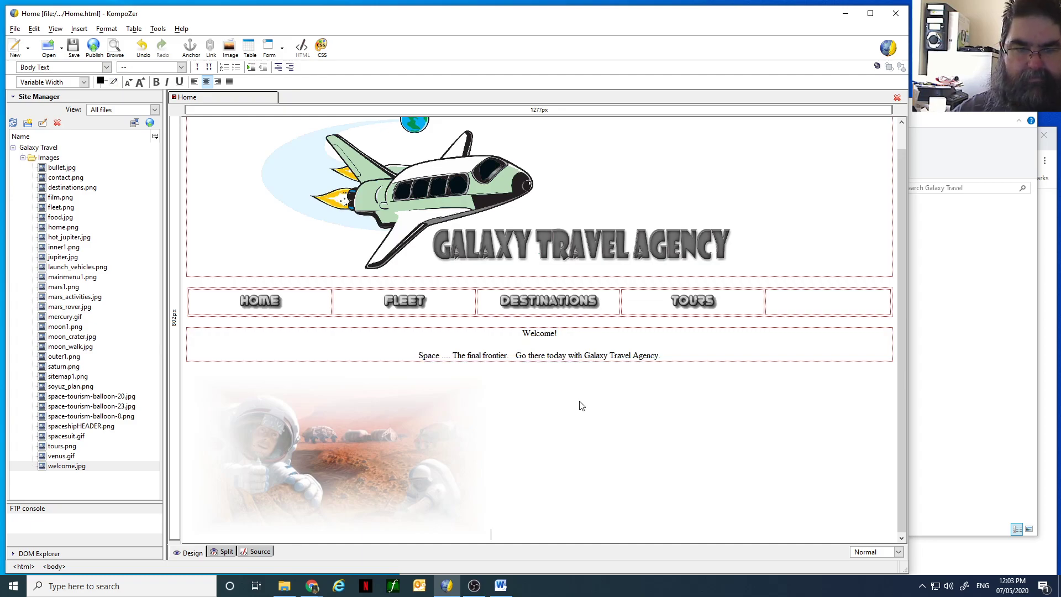
Make the Welcome! text bold and give it a predefined green text color.
left_click_drag(573, 333, 499, 335)
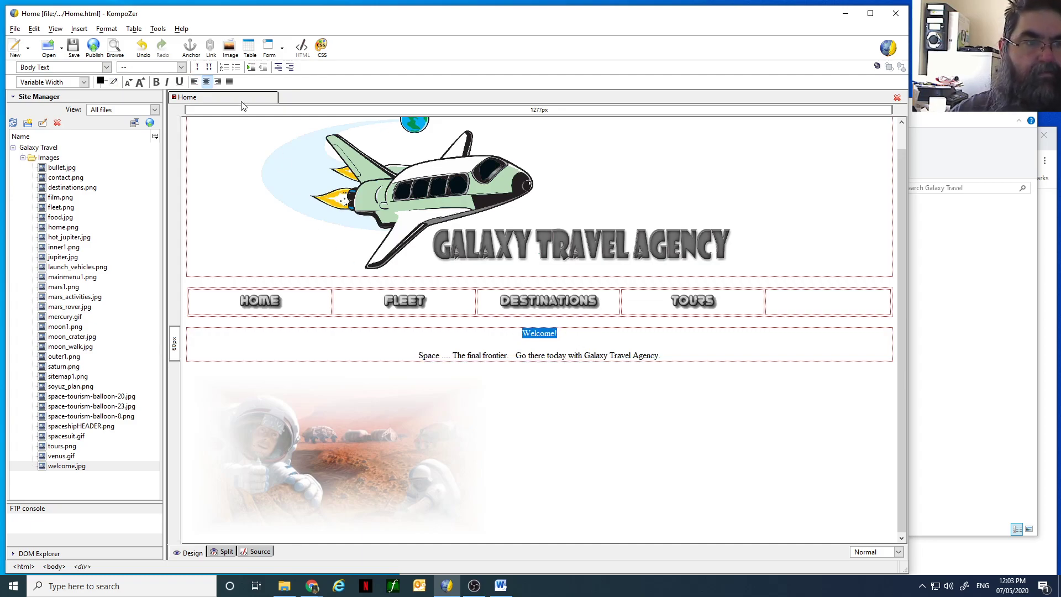
left_click(101, 30)
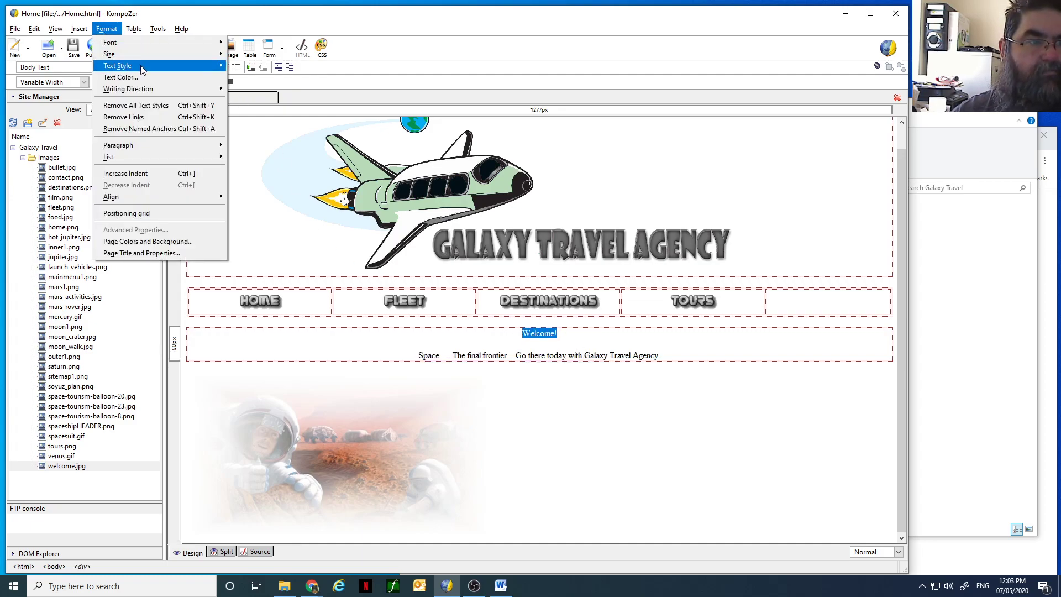
mouse_move(141, 65)
left_click(252, 77)
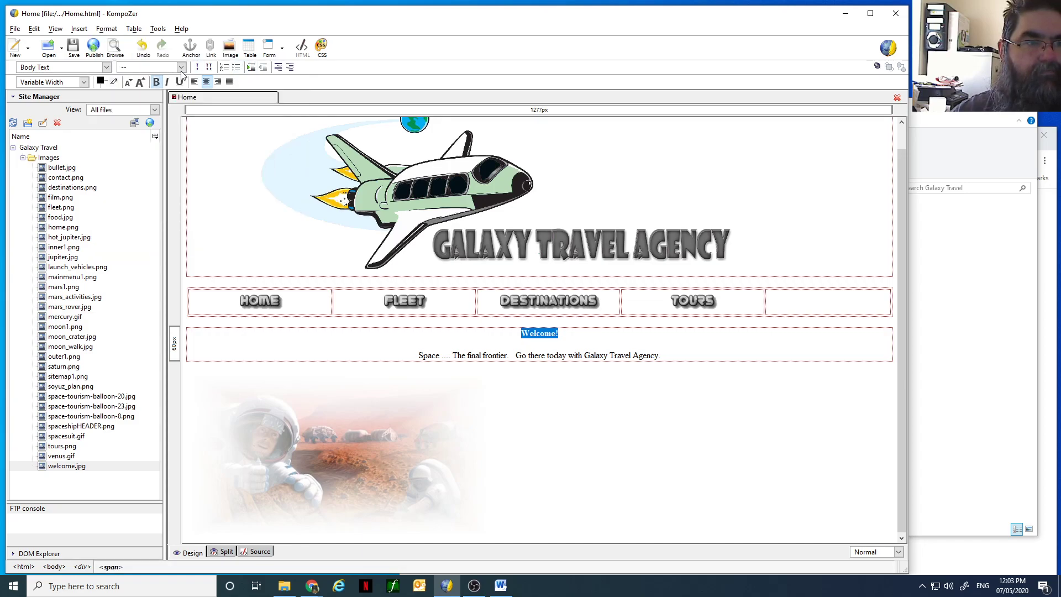
left_click(113, 30)
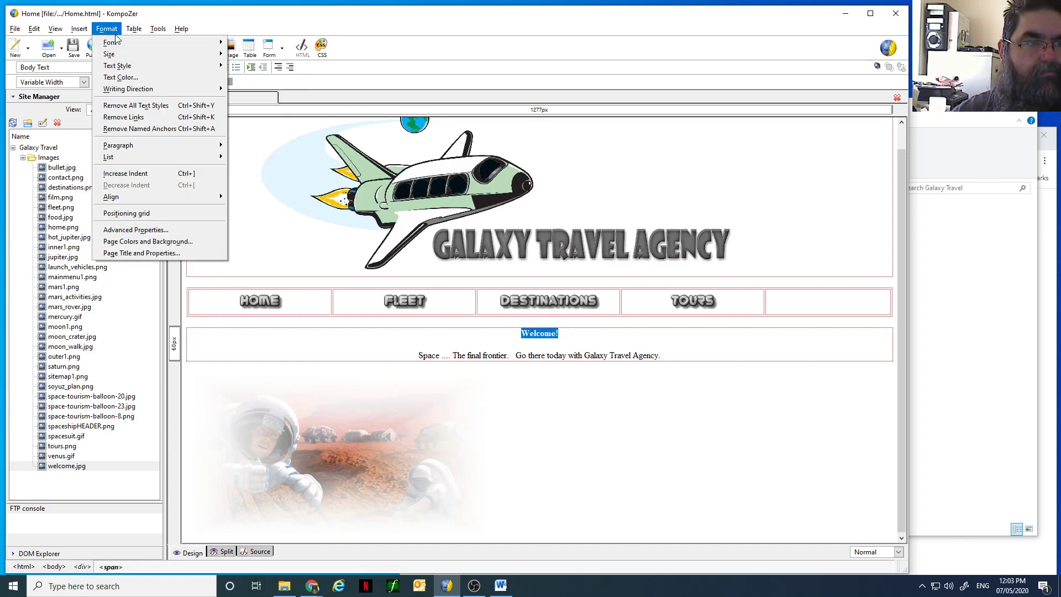
left_click(159, 79)
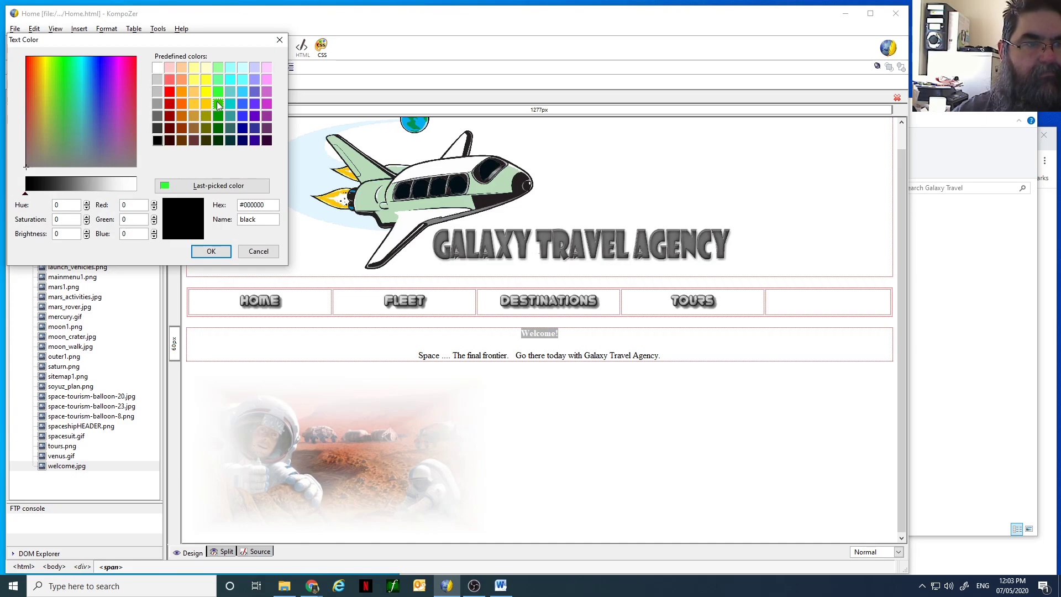
left_click(217, 103)
left_click(211, 251)
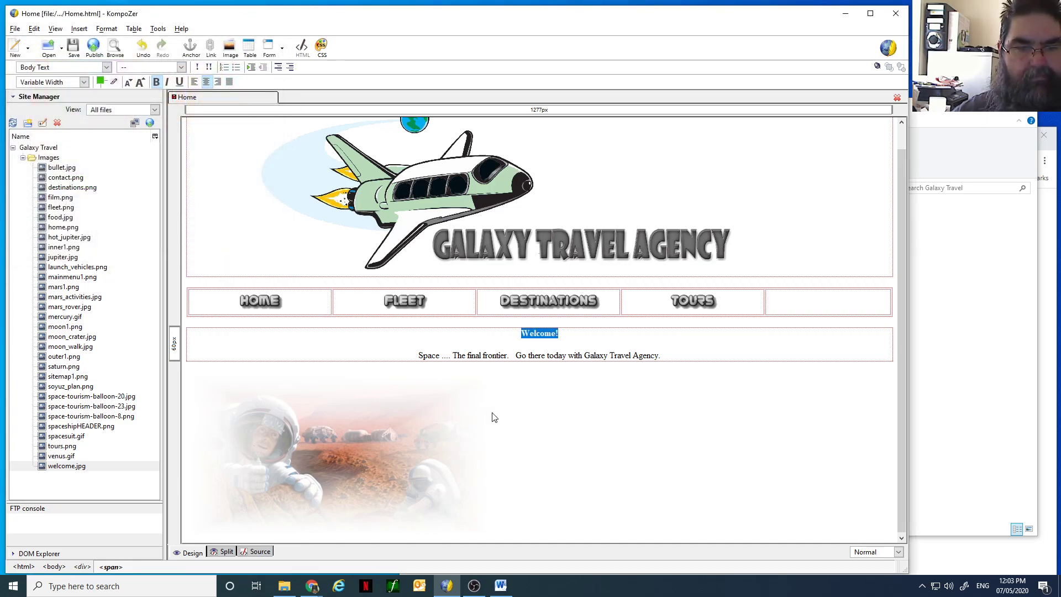
Reselect the Welcome! text and increase its font size by one level.
left_click(555, 412)
left_click_drag(570, 338, 514, 337)
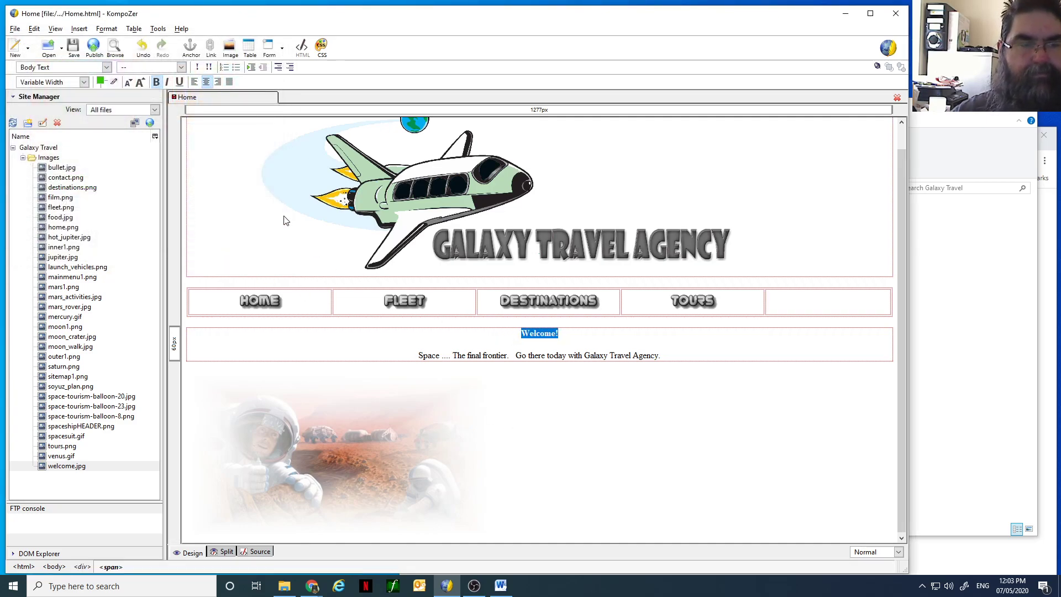
left_click(141, 82)
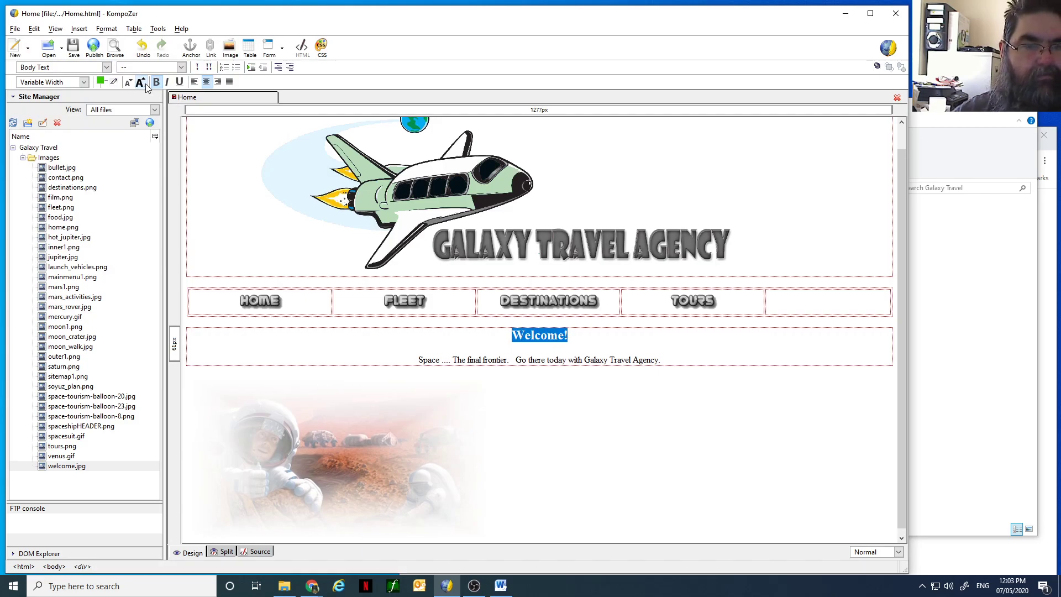
Increase the font size of the selected Welcome! text by two more levels.
left_click(145, 84)
left_click(145, 84)
Enlarge the welcome image proportionally to about twice its size so it fills most of the page width.
left_click(470, 416)
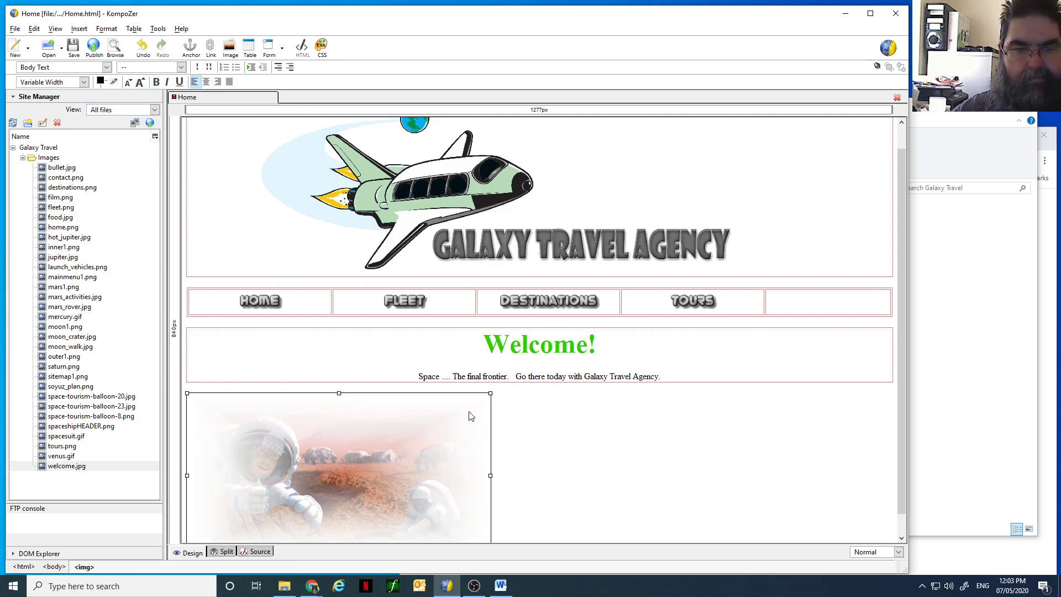
scroll(582, 403, "down", 1)
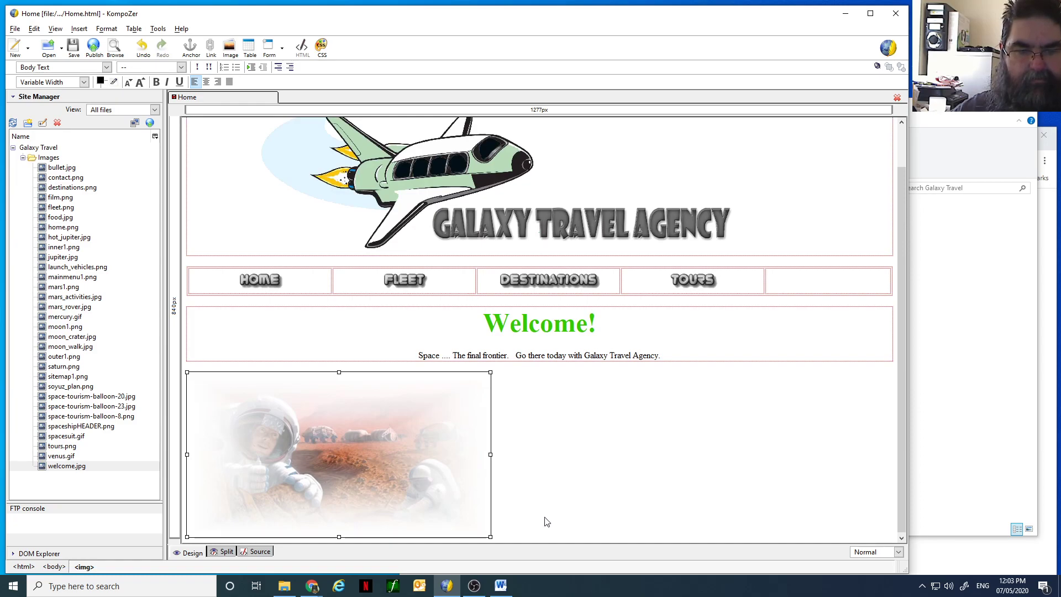
left_click_drag(489, 535, 789, 453)
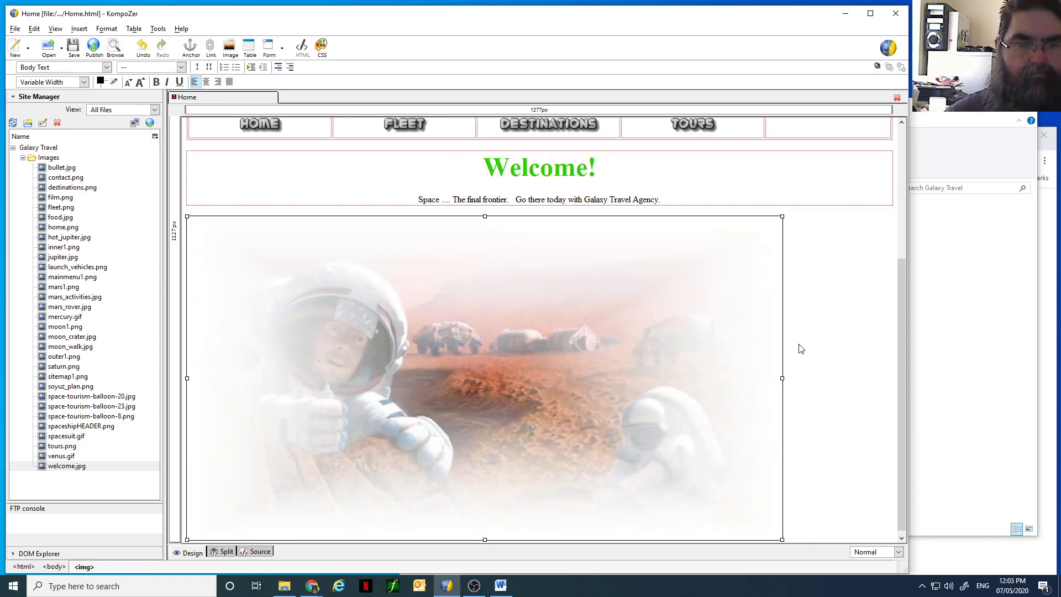
Start a new line below the welcome image and save the Home page.
left_click(826, 378)
scroll(822, 390, "up", 3)
scroll(823, 391, "down", 3)
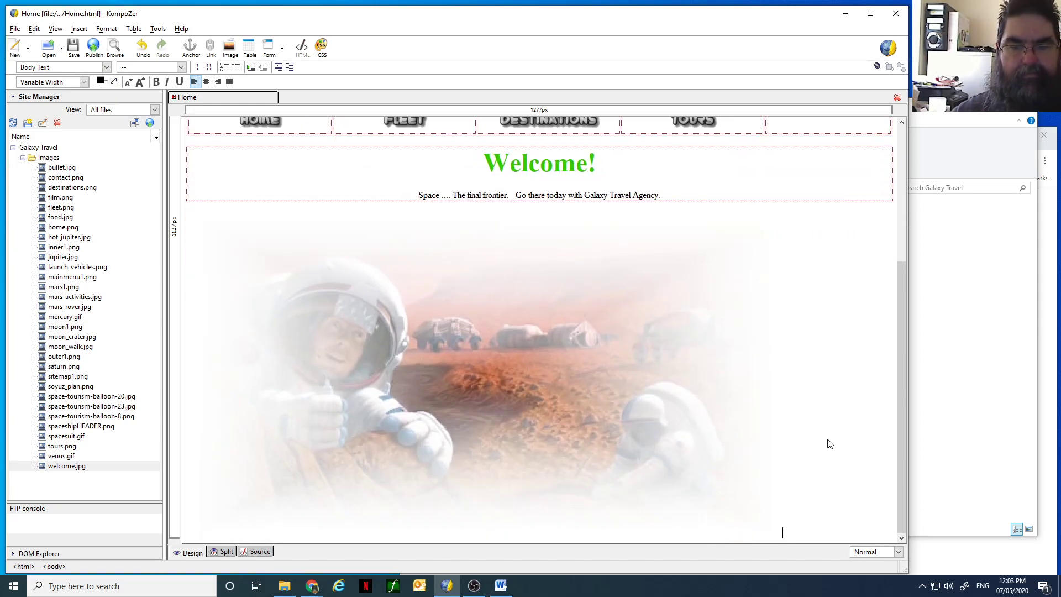
key("Return")
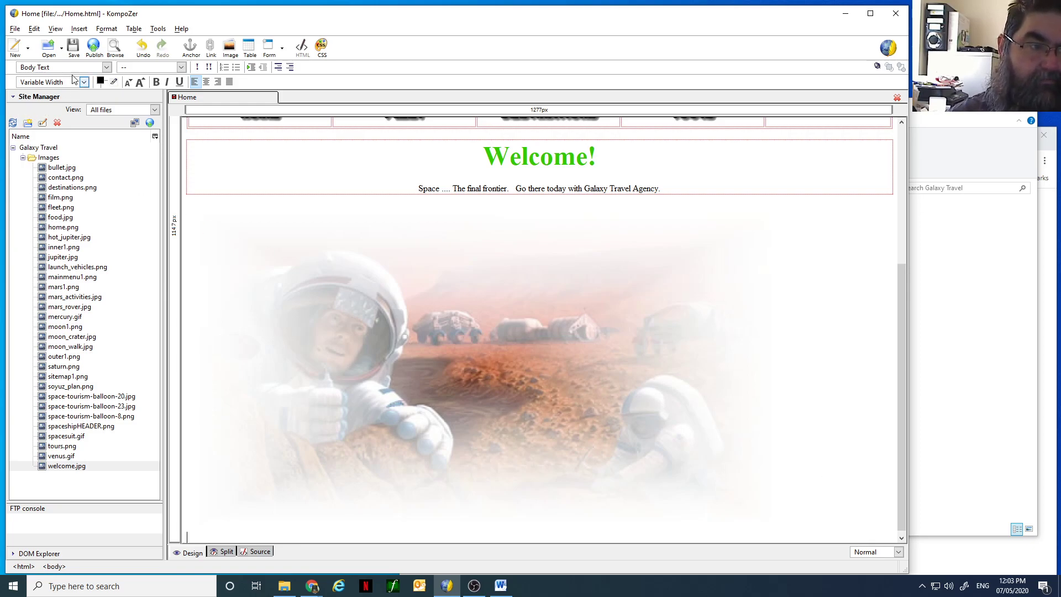
left_click(79, 49)
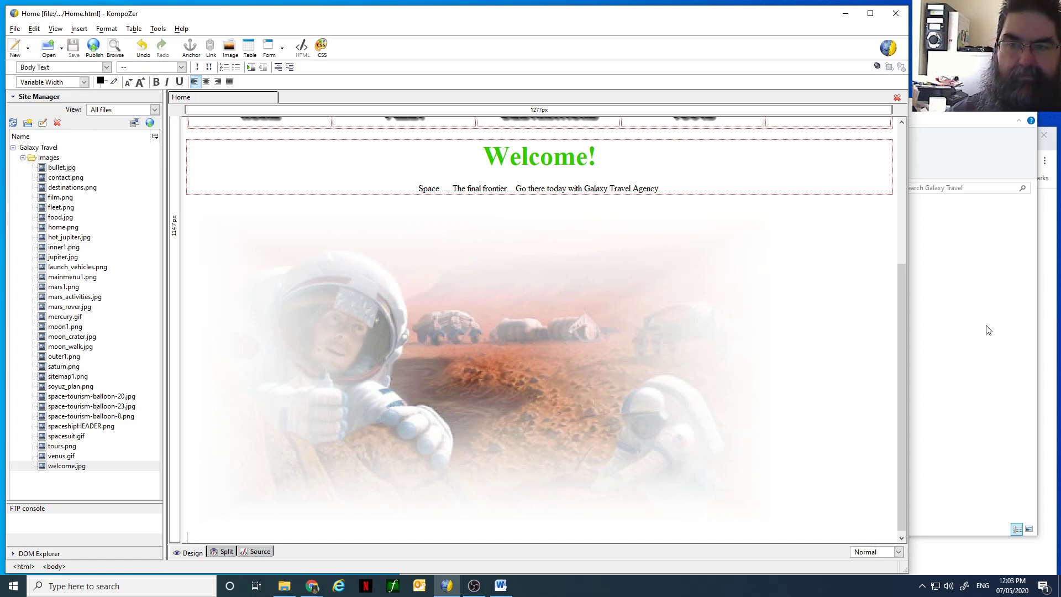
Switch to Chrome, reload Home.html and look over the Welcome! title, intro sentence and image.
left_click(1047, 282)
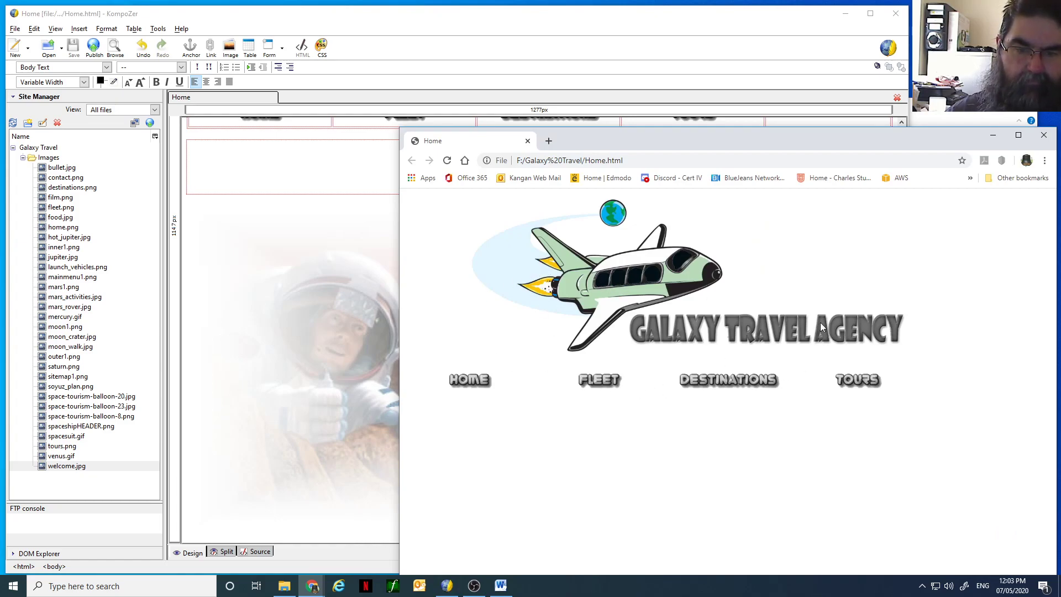
left_click(447, 160)
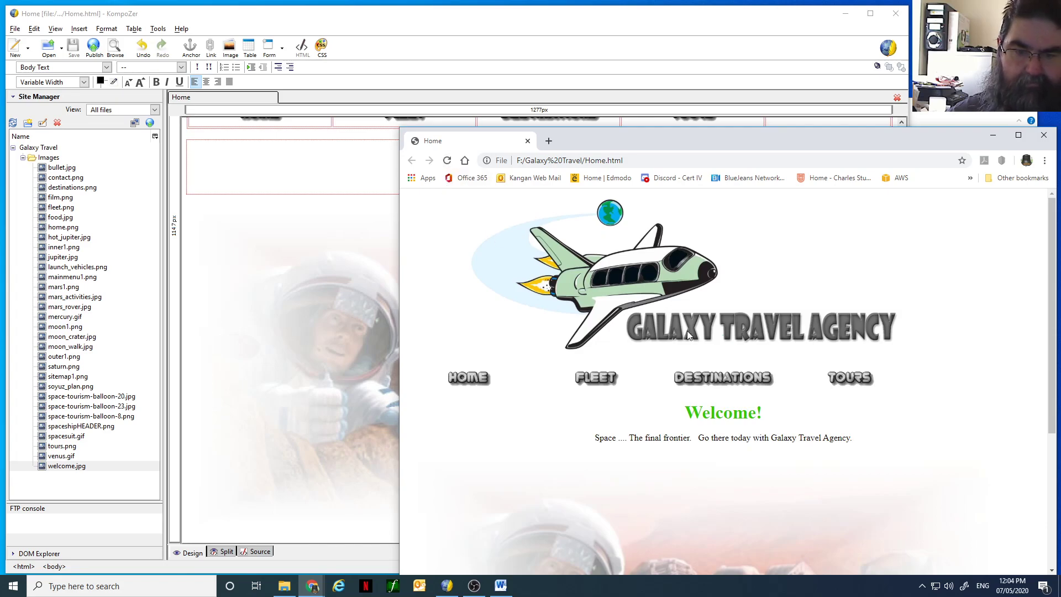
scroll(688, 331, "down", 4)
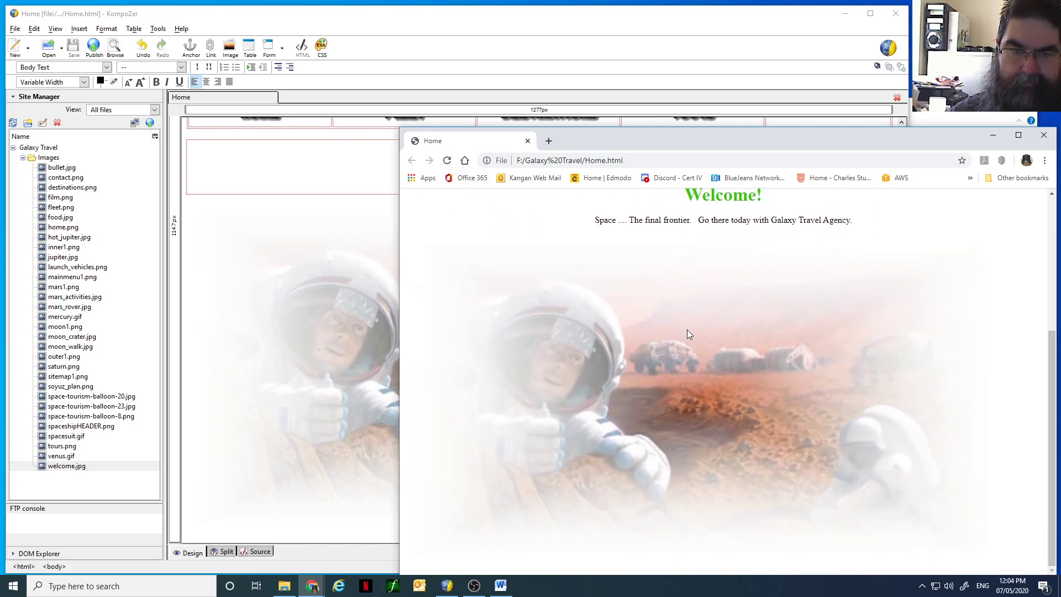
scroll(690, 332, "up", 2)
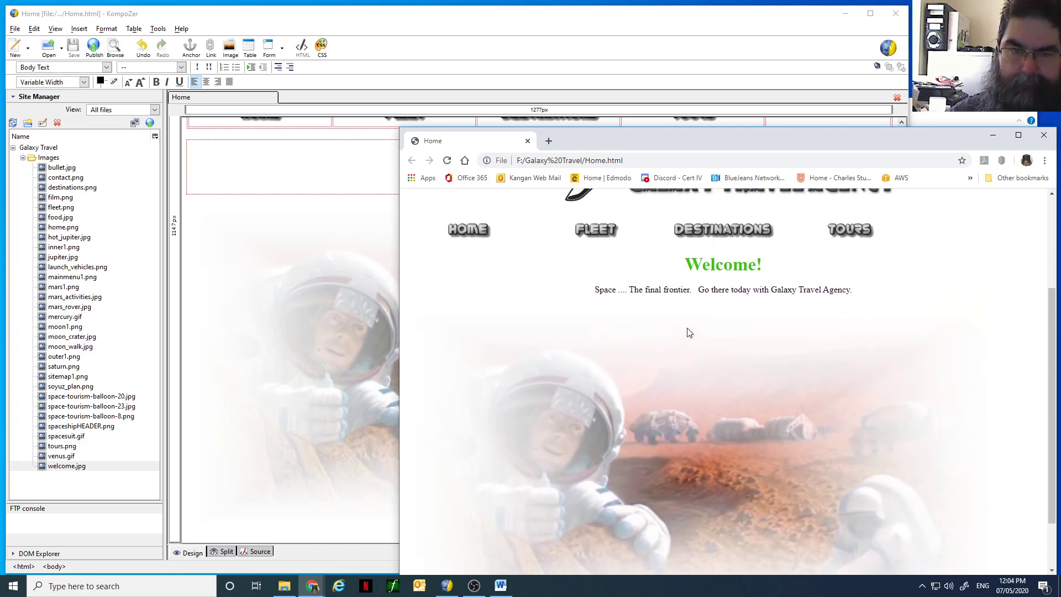
Move and resize the browser window to check how the Home page layout adapts to different widths.
left_click_drag(737, 142, 515, 43)
left_click_drag(833, 475, 866, 545)
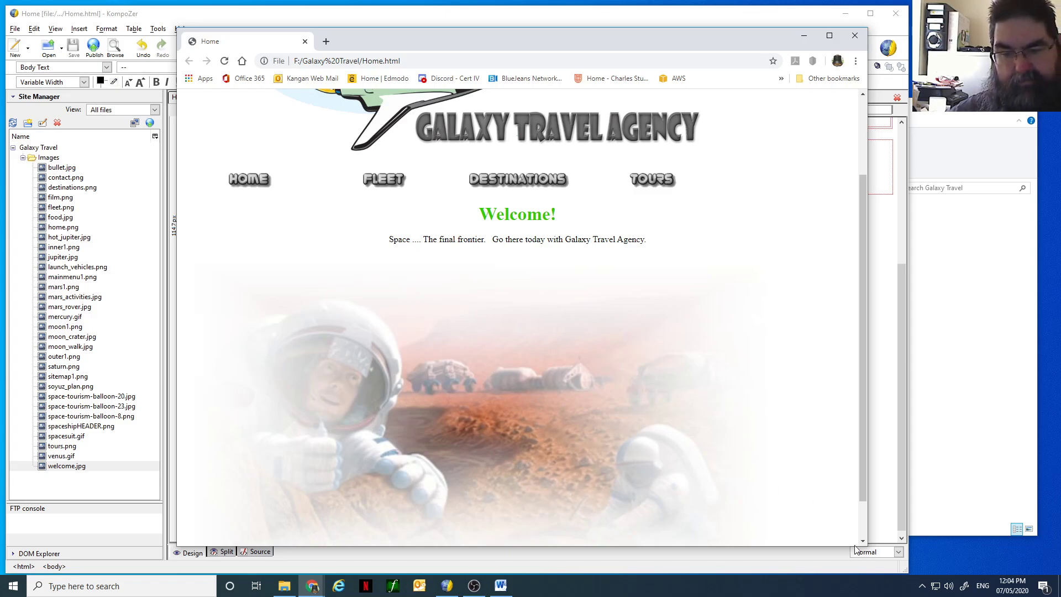
left_click_drag(866, 545, 829, 529)
left_click_drag(534, 379, 945, 536)
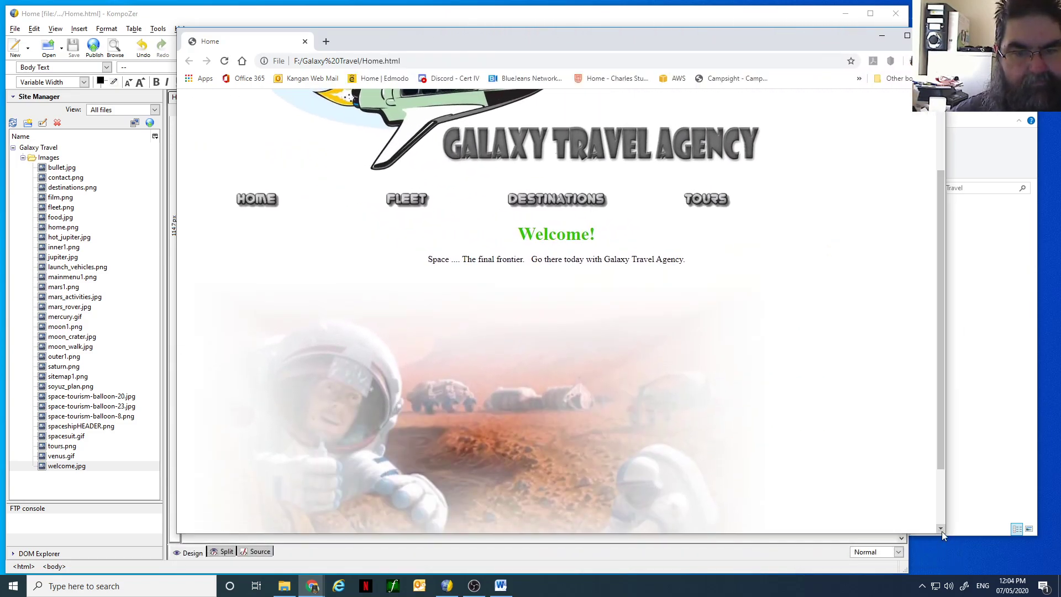
left_click_drag(754, 35, 804, 64)
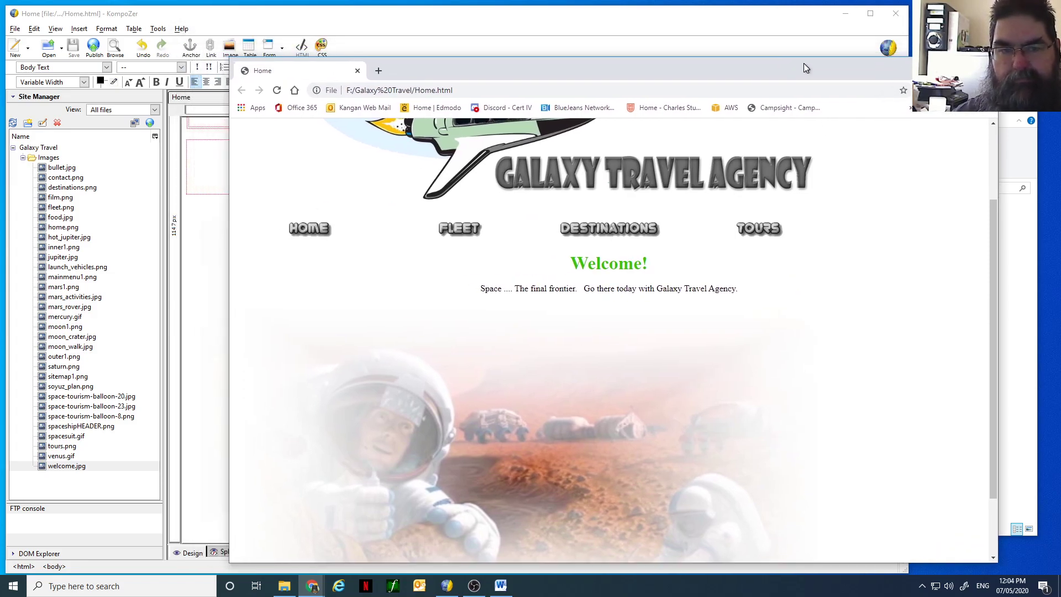
Switch back to KompoZer and create a folder named Destinations at the root of the Galaxy Travel site.
left_click(734, 19)
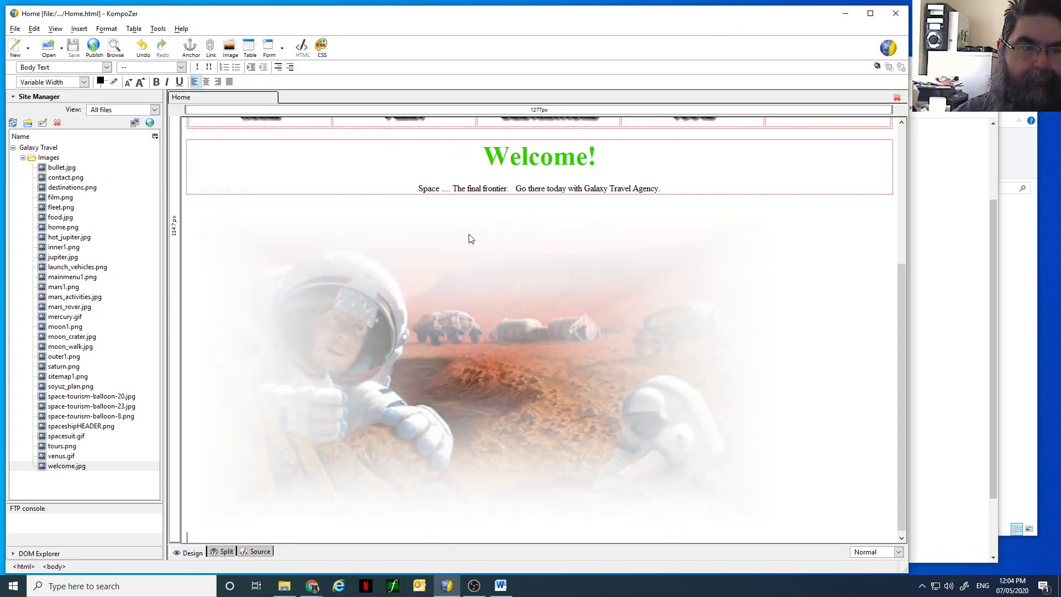
scroll(246, 262, "up", 5)
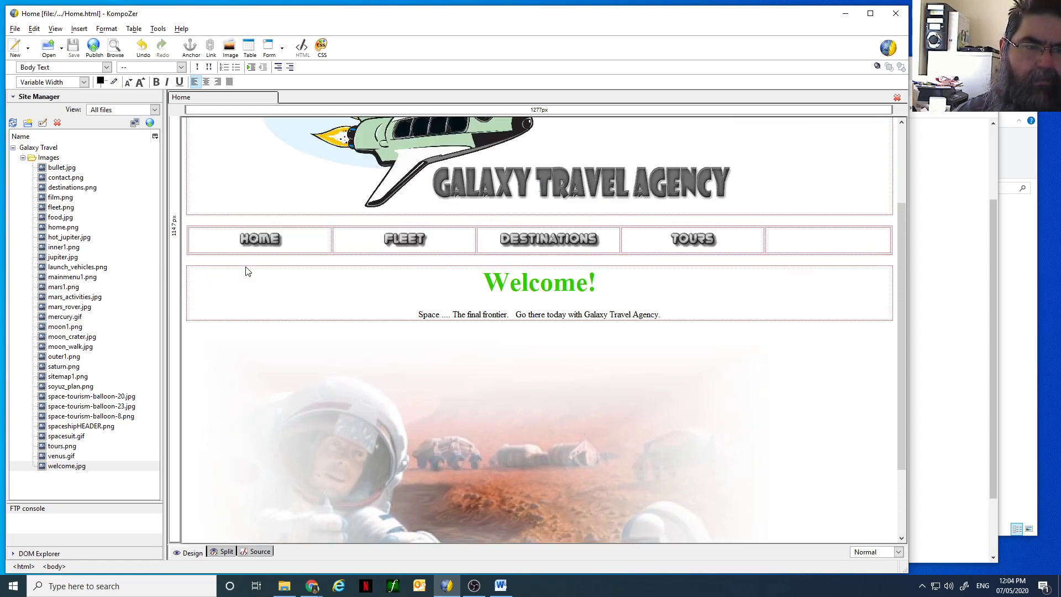
scroll(246, 270, "up", 2)
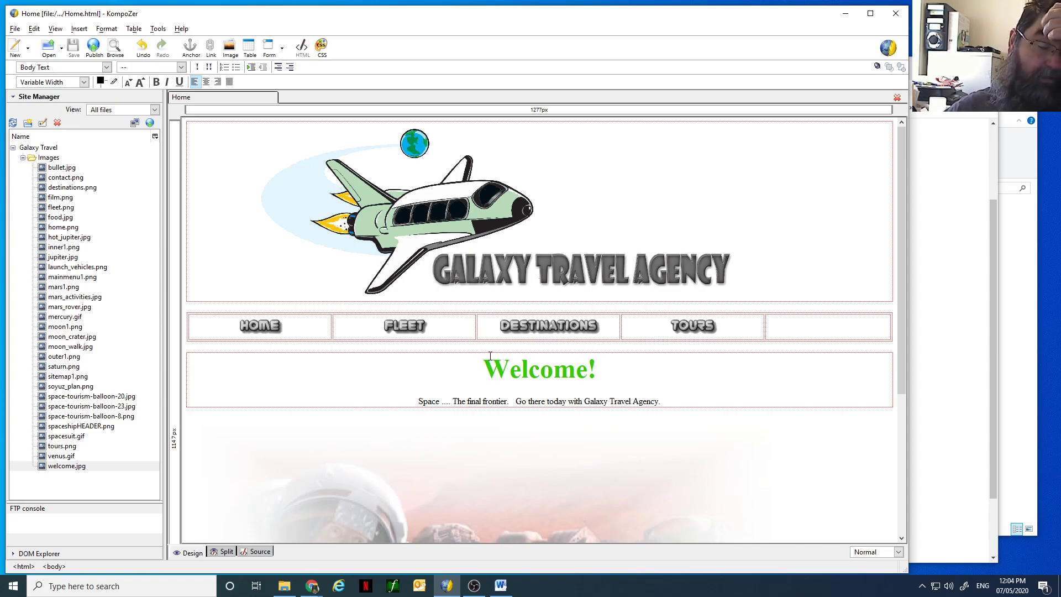
left_click(23, 158)
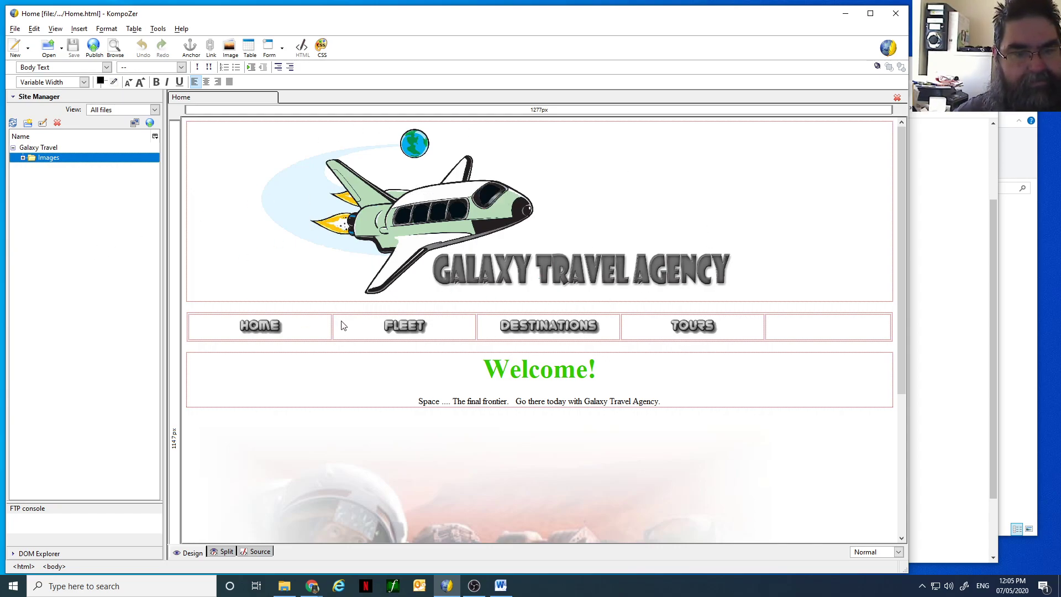
left_click(56, 148)
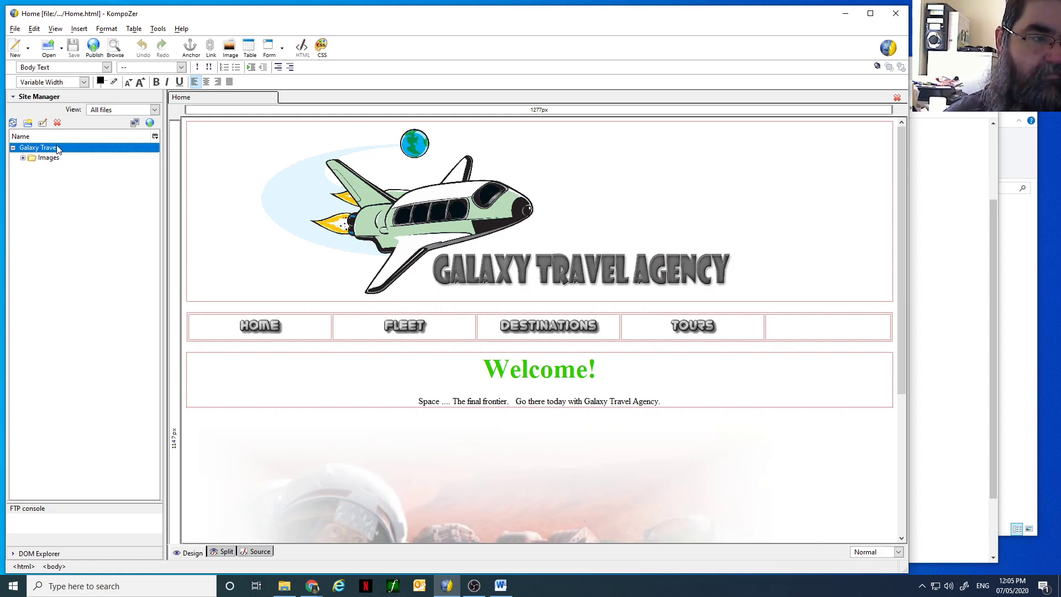
right_click(56, 148)
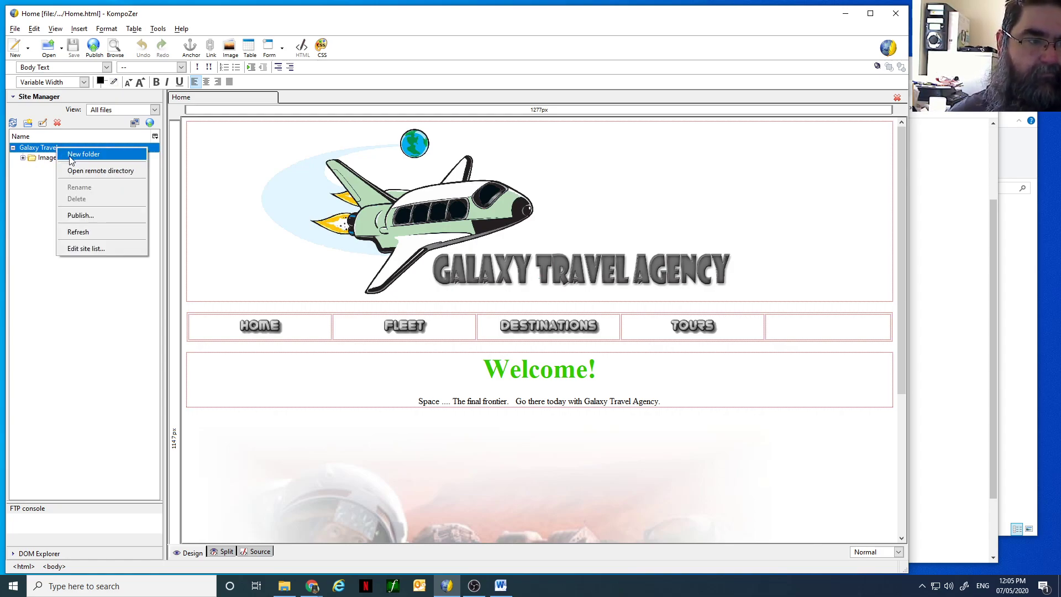
left_click(75, 154)
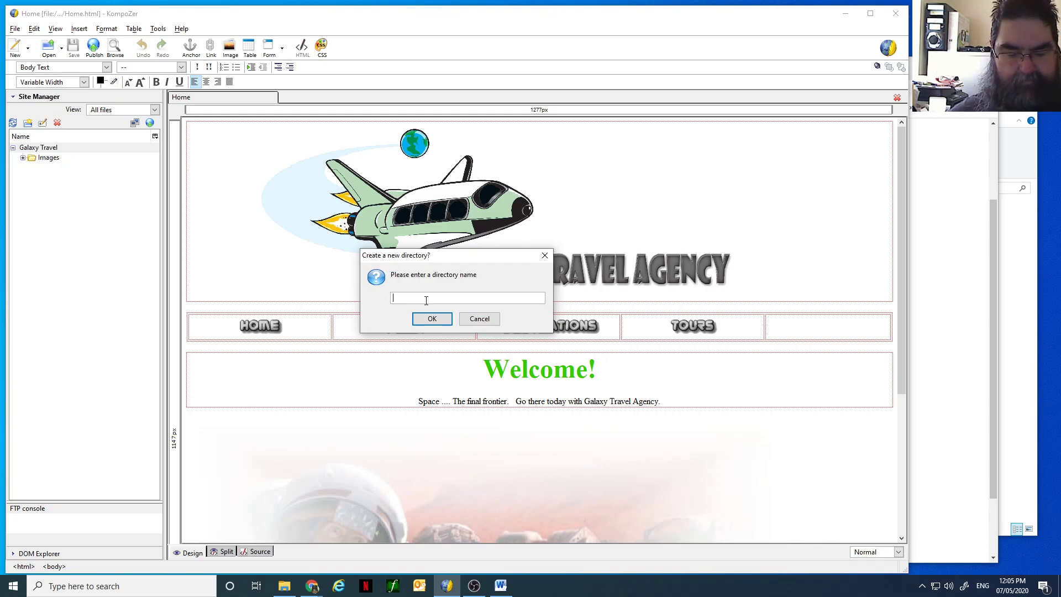
type("Destinations")
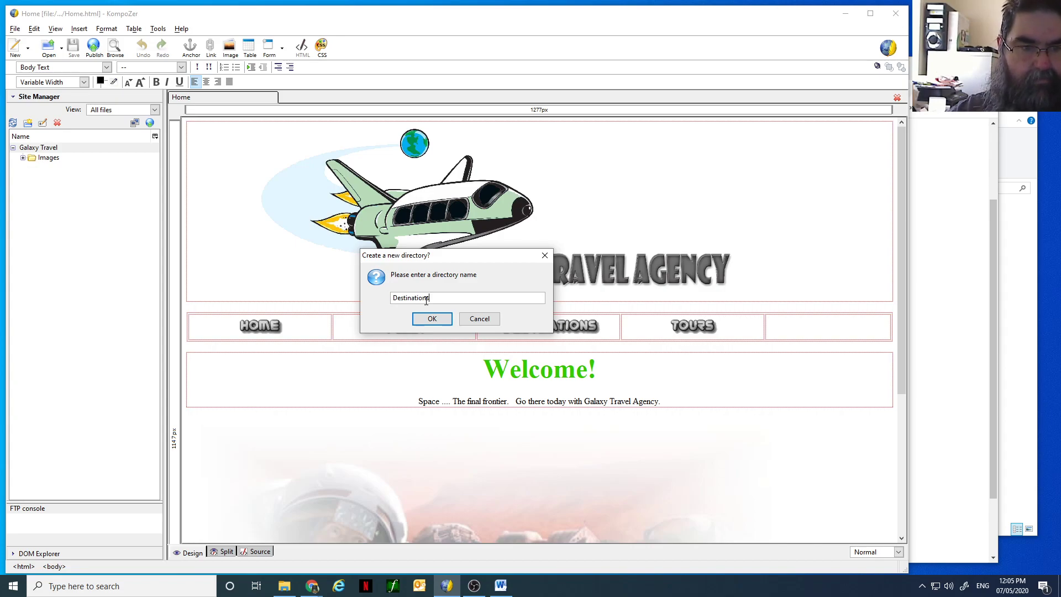
key("Return")
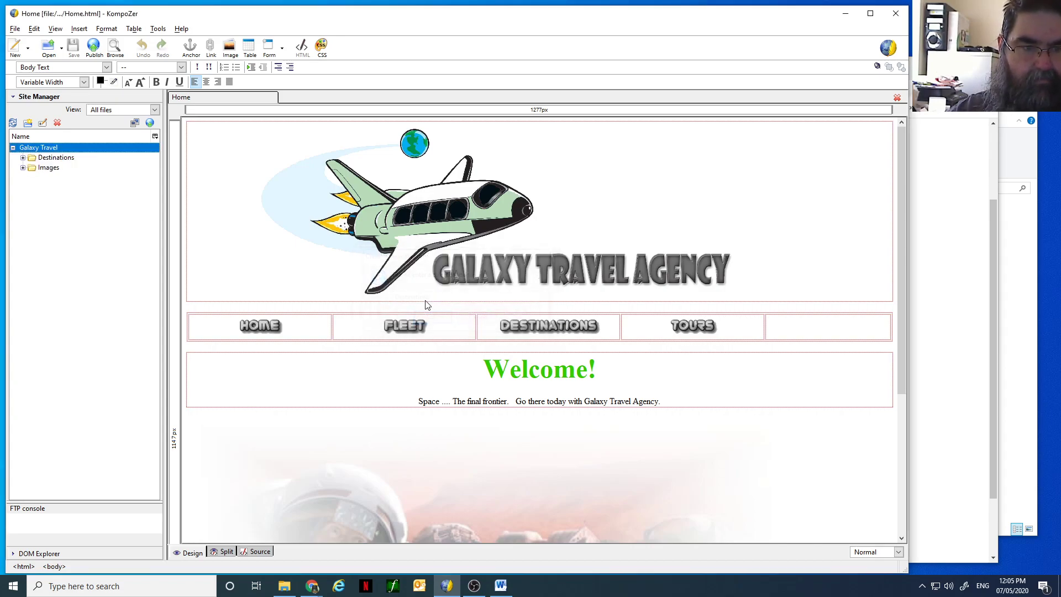
right_click(48, 150)
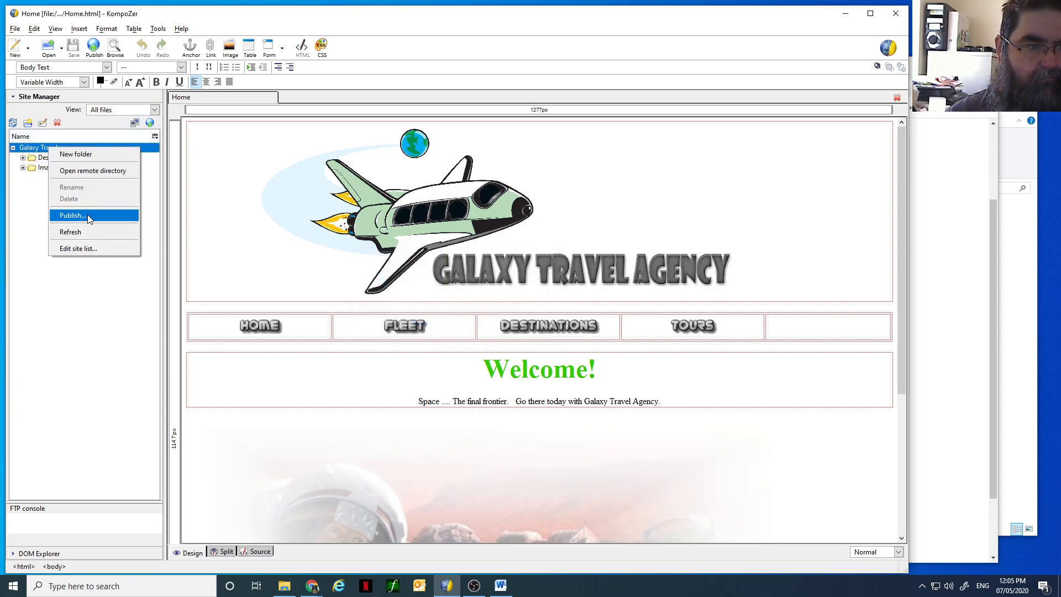
left_click(86, 155)
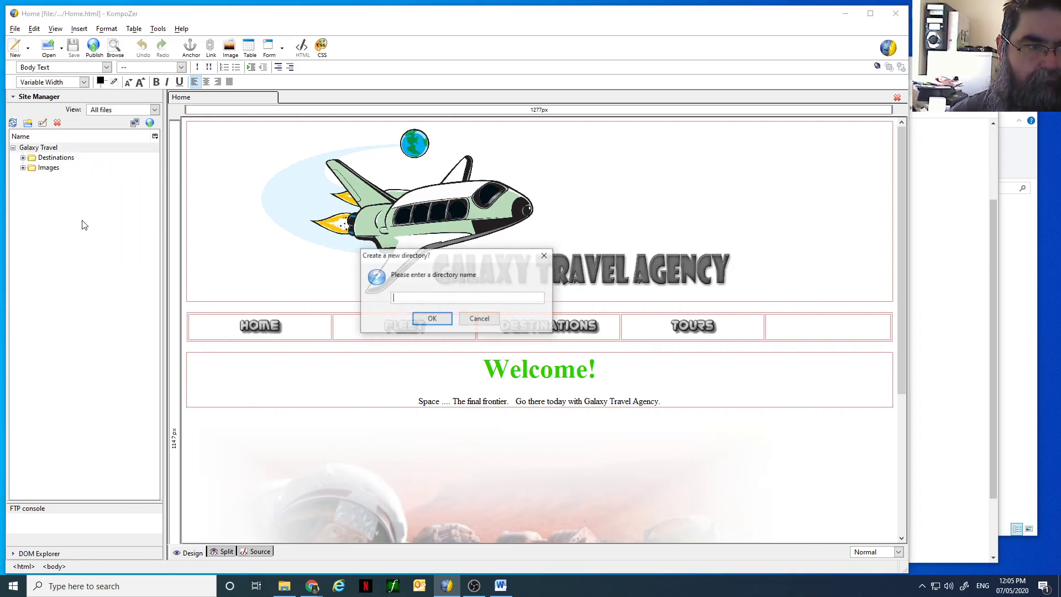
left_click(481, 320)
Open a new blank page in its own tab alongside the Home page.
left_click(48, 159)
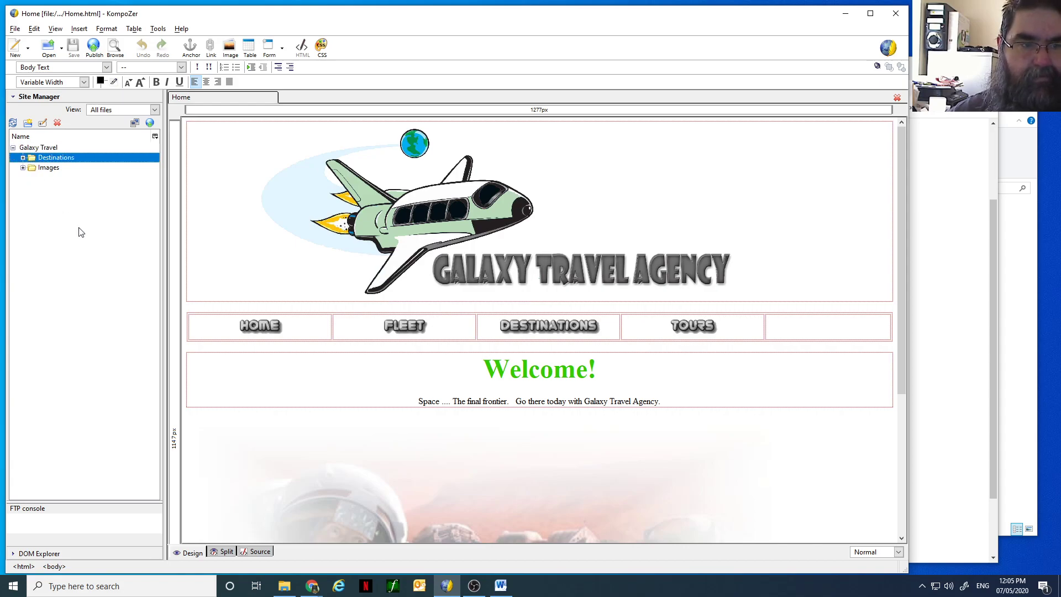
right_click(299, 98)
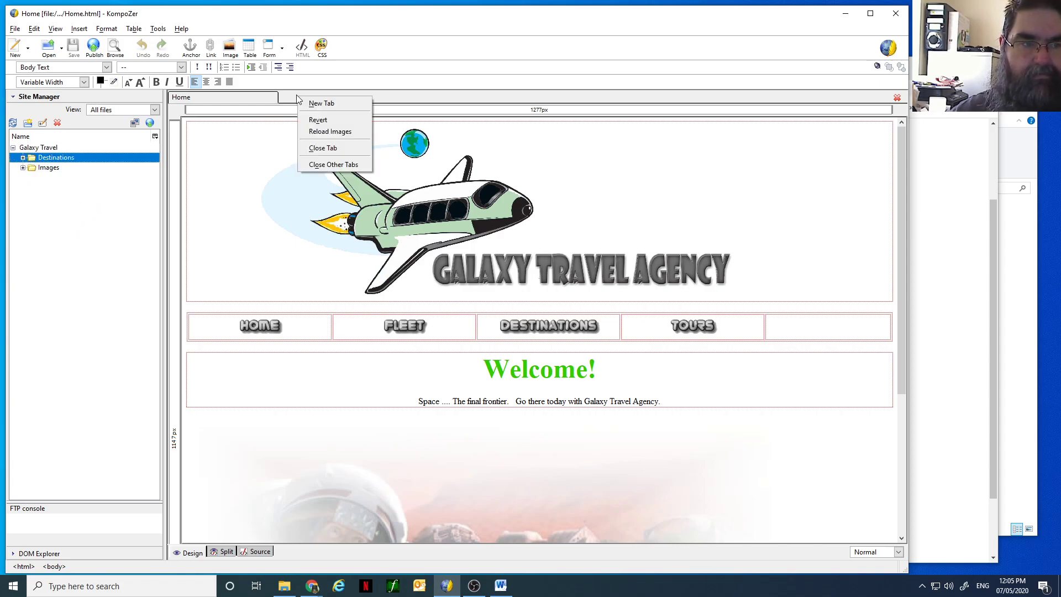
left_click(331, 104)
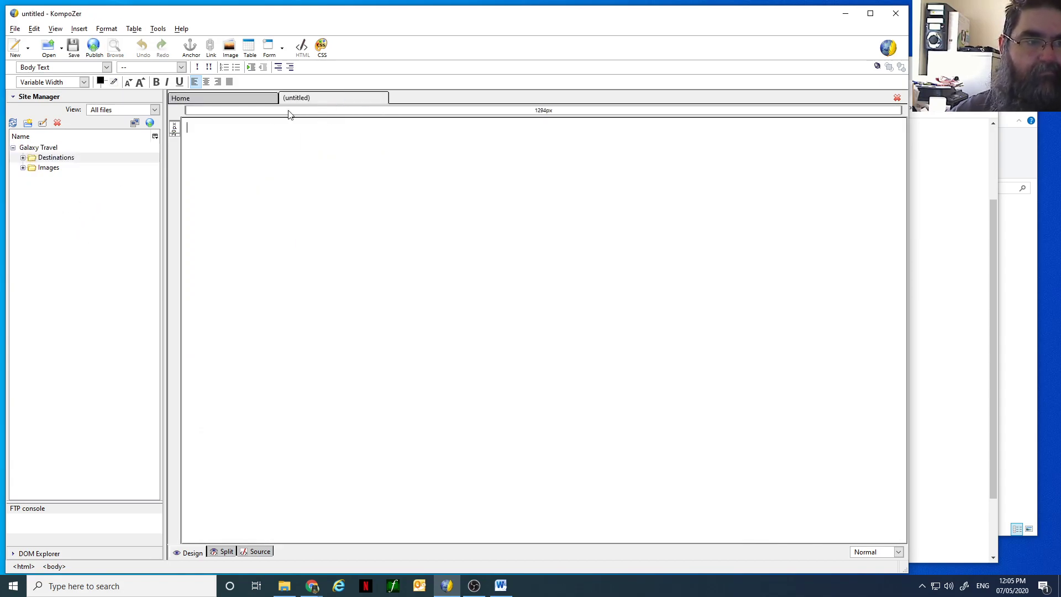
Title the blank page Destinations and save it as Destinations.html in the site's Destinations folder.
left_click(16, 28)
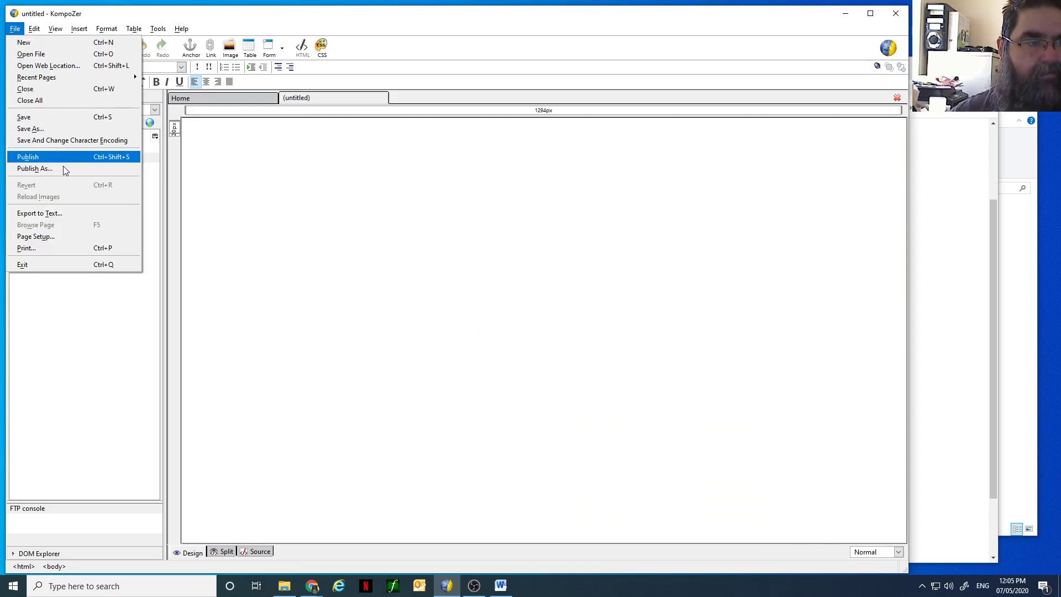
left_click(48, 128)
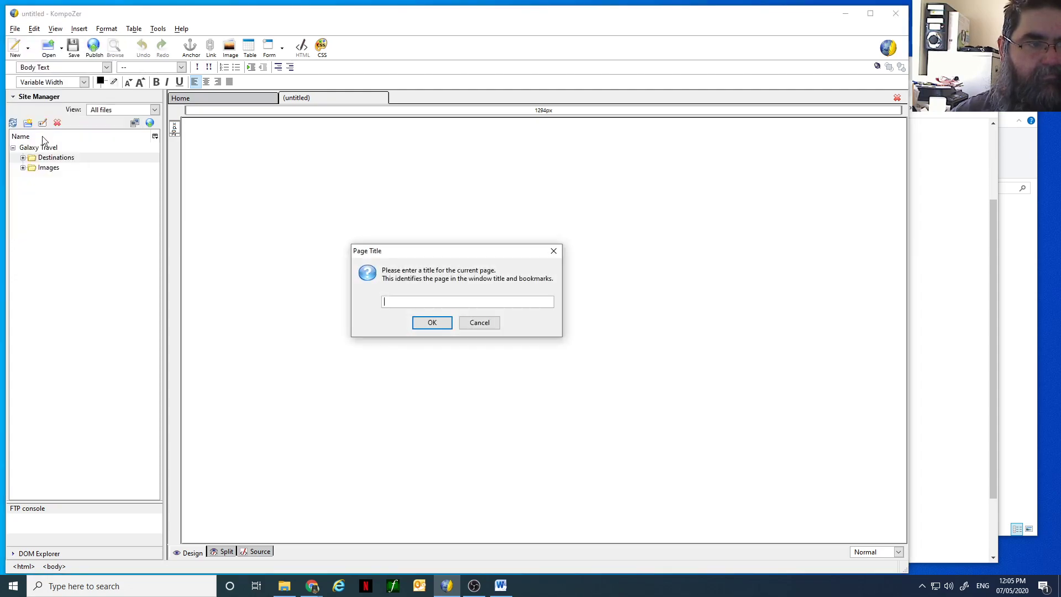
type("Destinations")
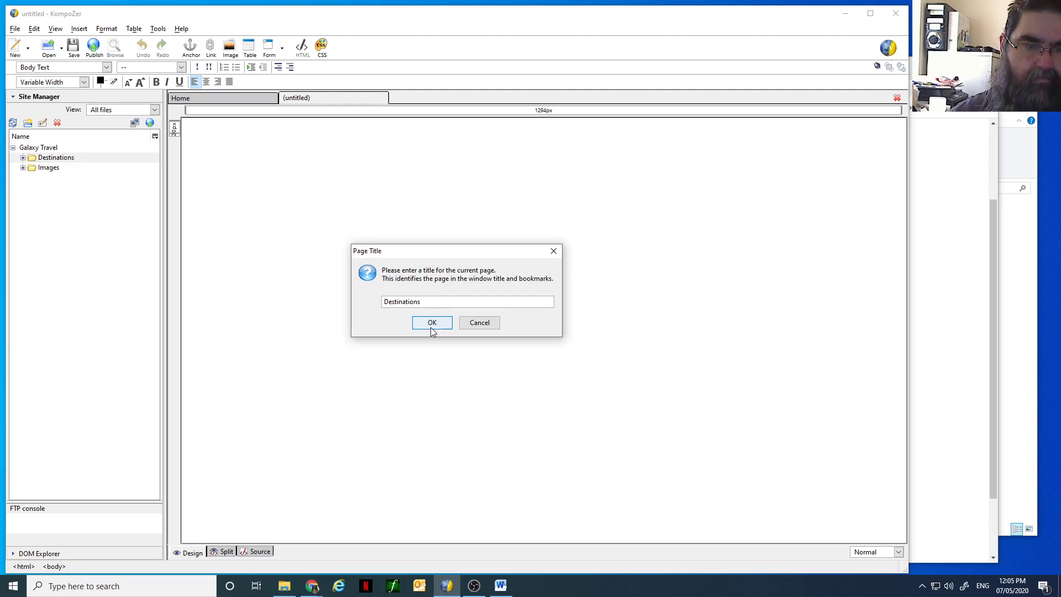
left_click(432, 323)
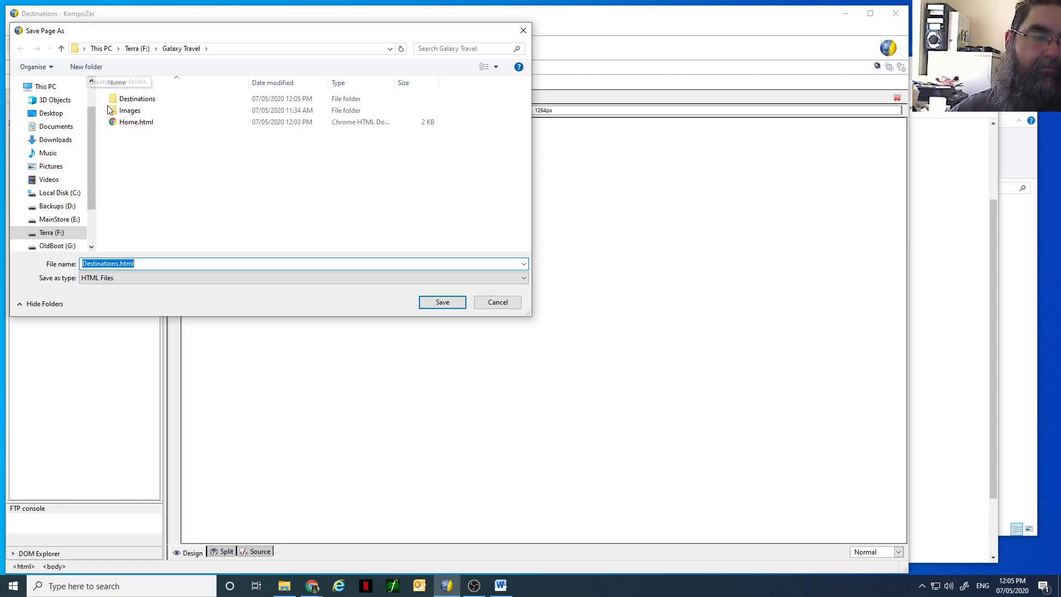
double_click(133, 99)
left_click(445, 305)
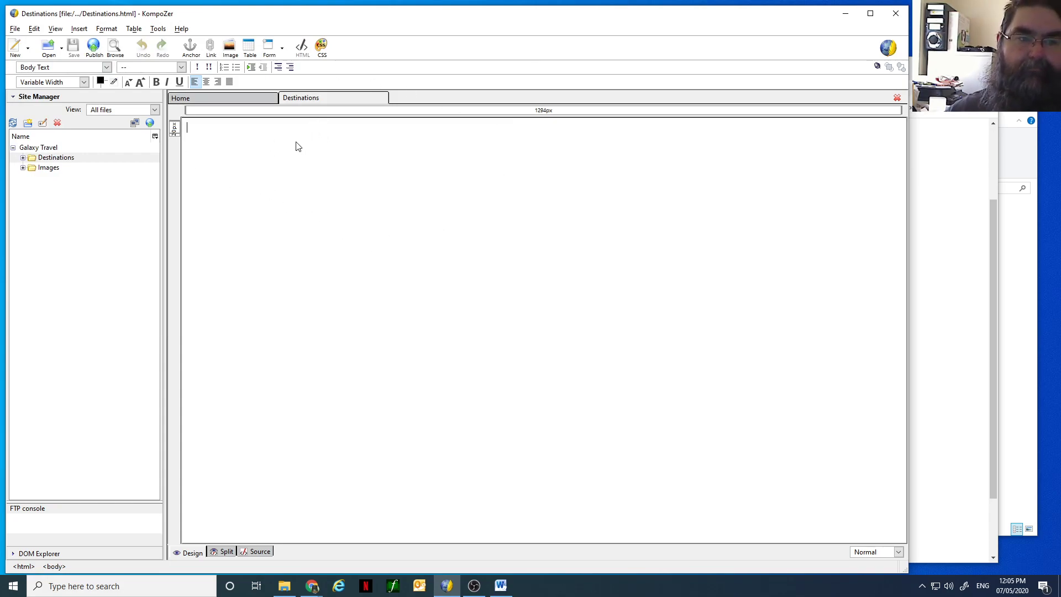
Expand the Destinations folder in the site tree to check for the saved page, and select the Galaxy Travel root.
left_click(232, 102)
left_click(336, 98)
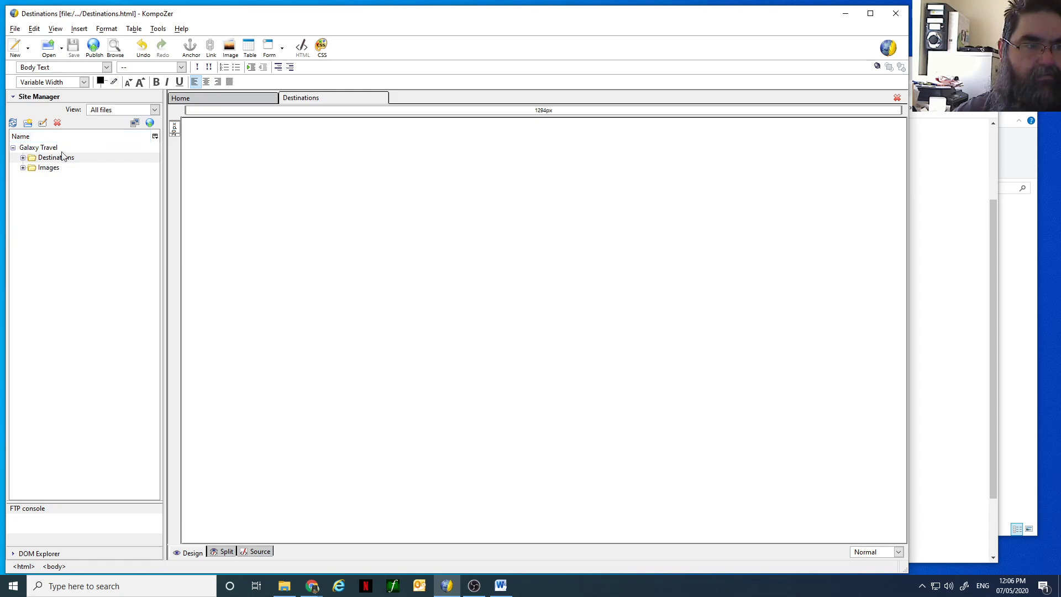
double_click(23, 159)
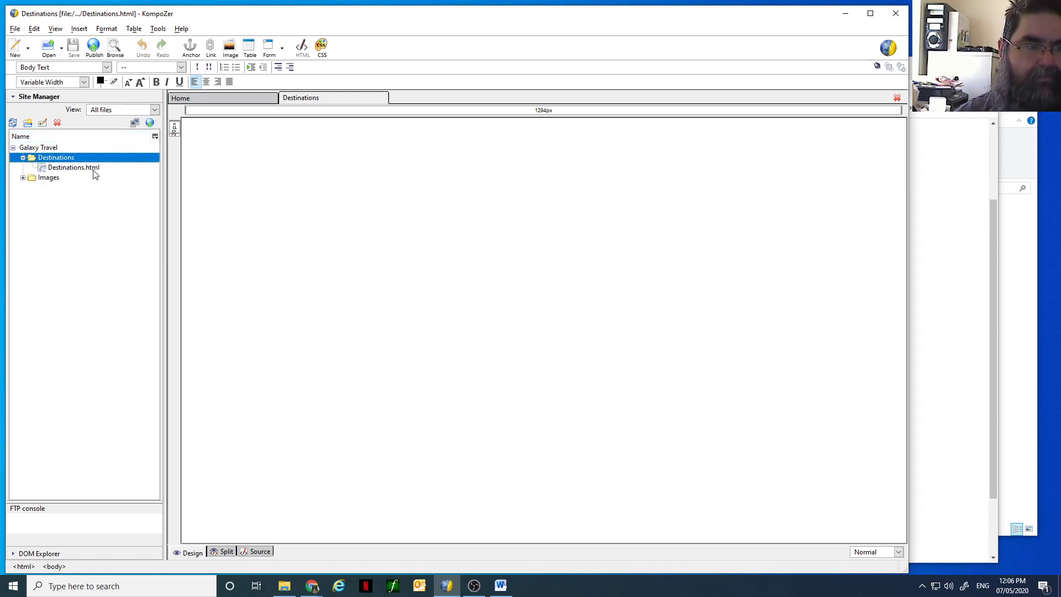
left_click(30, 150)
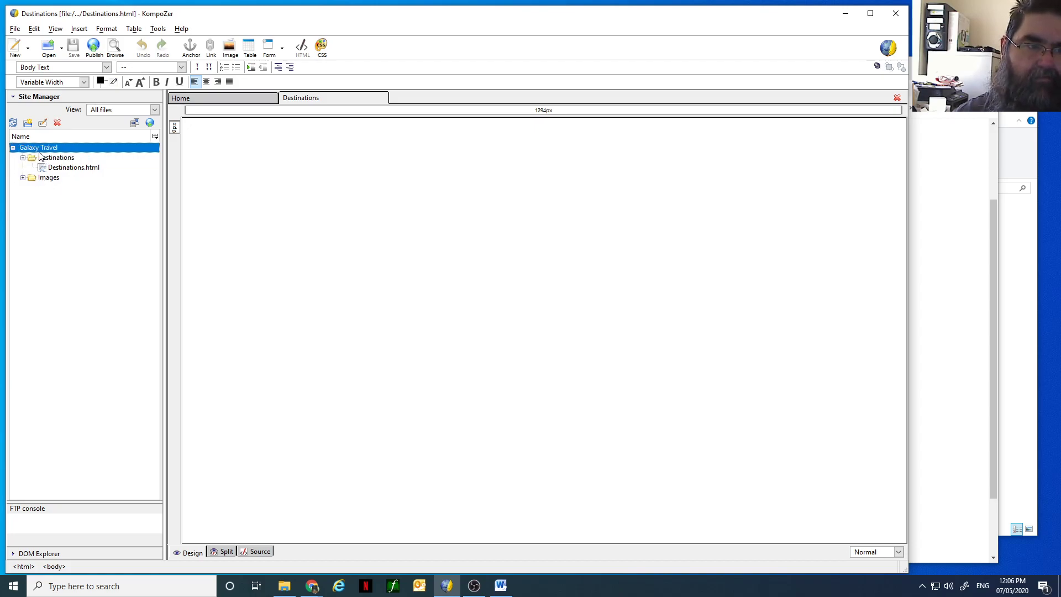
Copy the spaceship banner and the navigation table from the Home page.
left_click(264, 97)
left_click(639, 370)
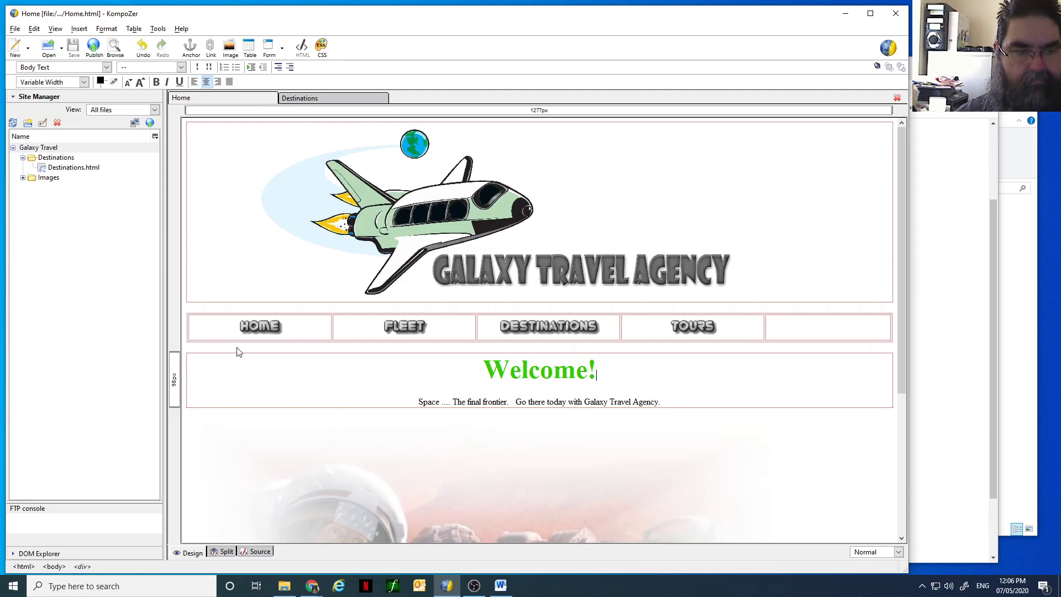
left_click_drag(196, 350, 170, 192)
right_click(284, 200)
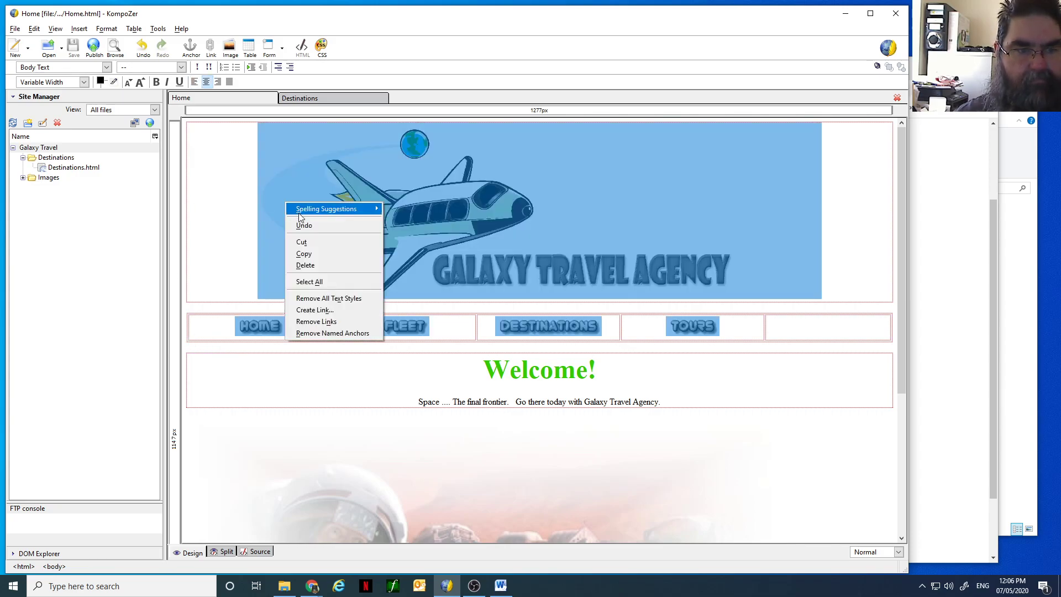
left_click(315, 254)
Paste the copied banner and navigation table into the blank Destinations page and save it.
left_click(302, 102)
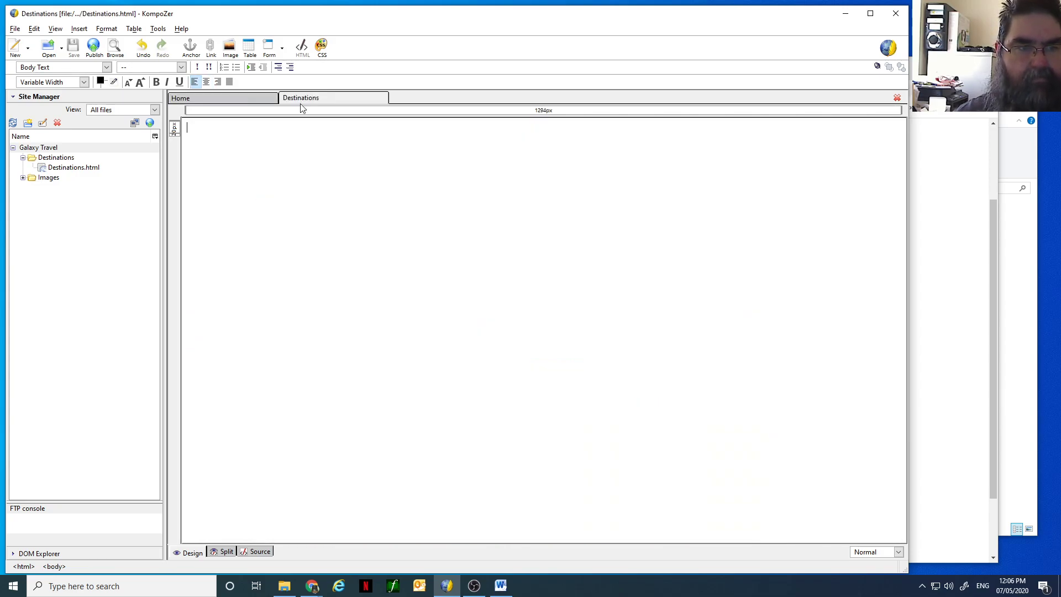
right_click(193, 129)
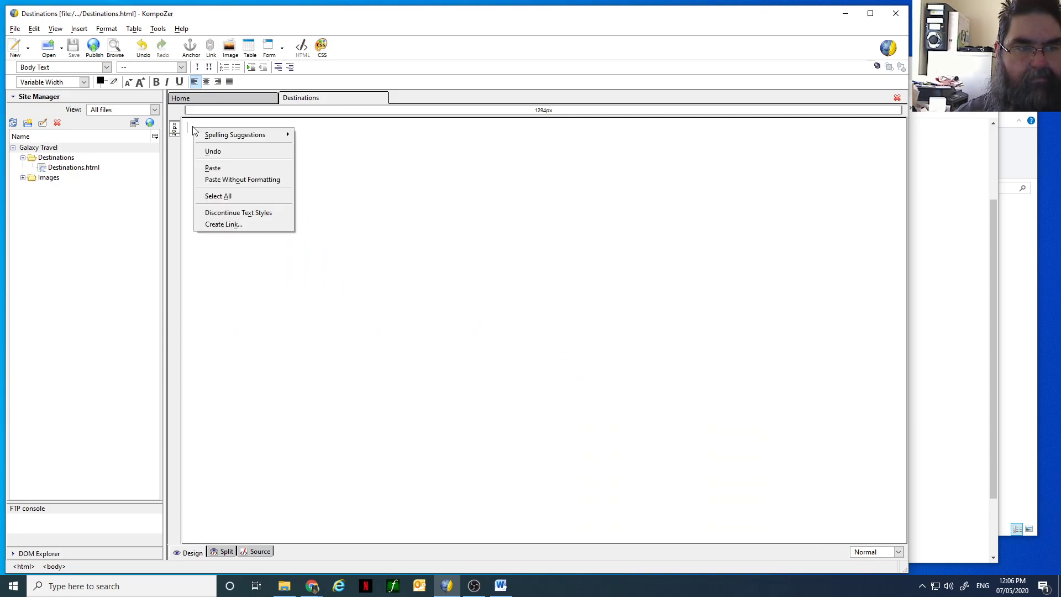
left_click(213, 169)
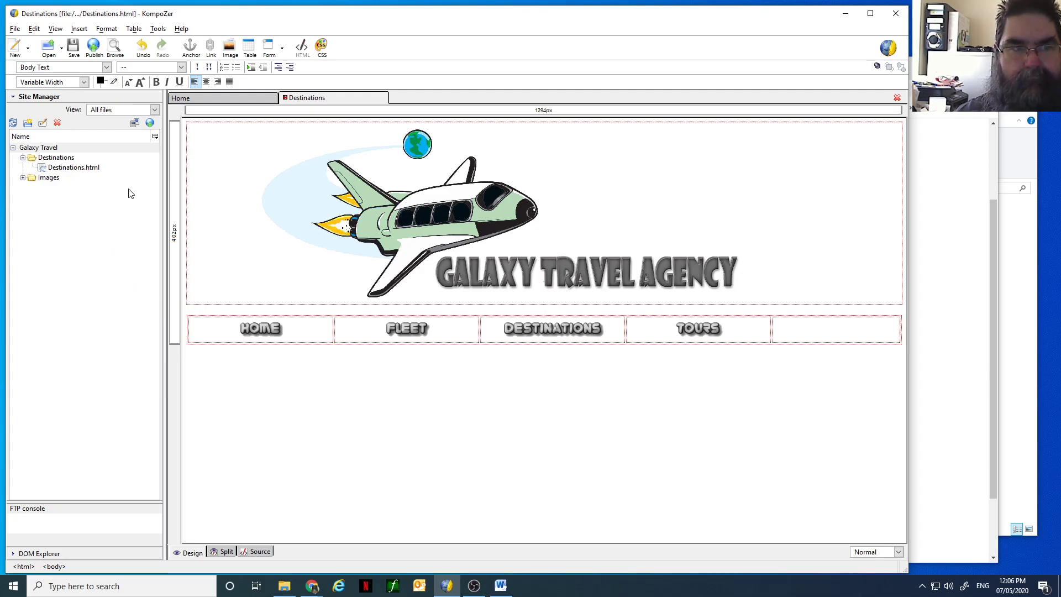
left_click(74, 50)
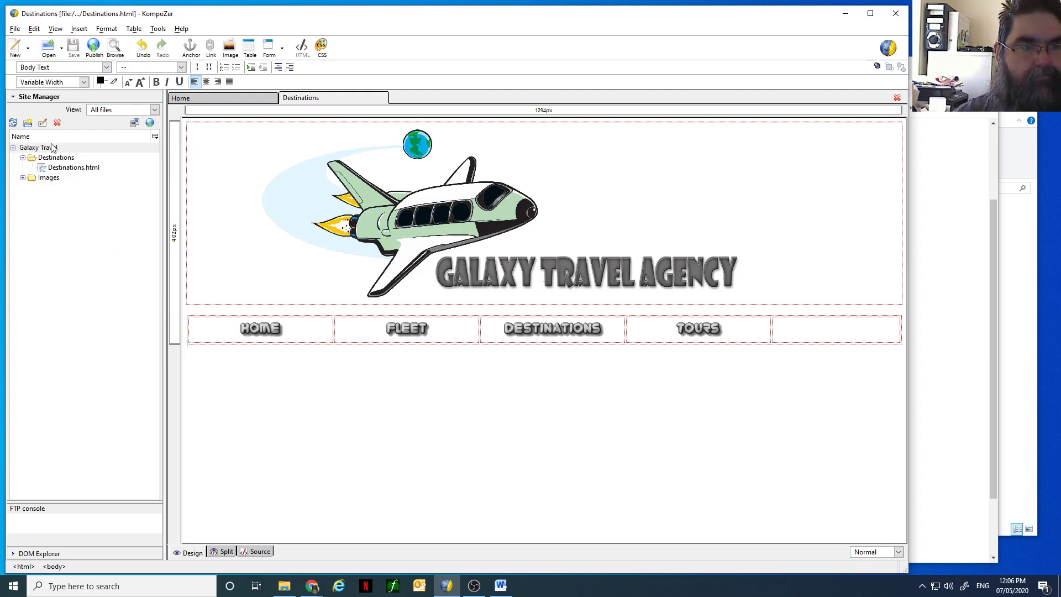
Return to the Home page, glance at its preview in Chrome, and select the Destinations navigation image back in KompoZer.
left_click(247, 100)
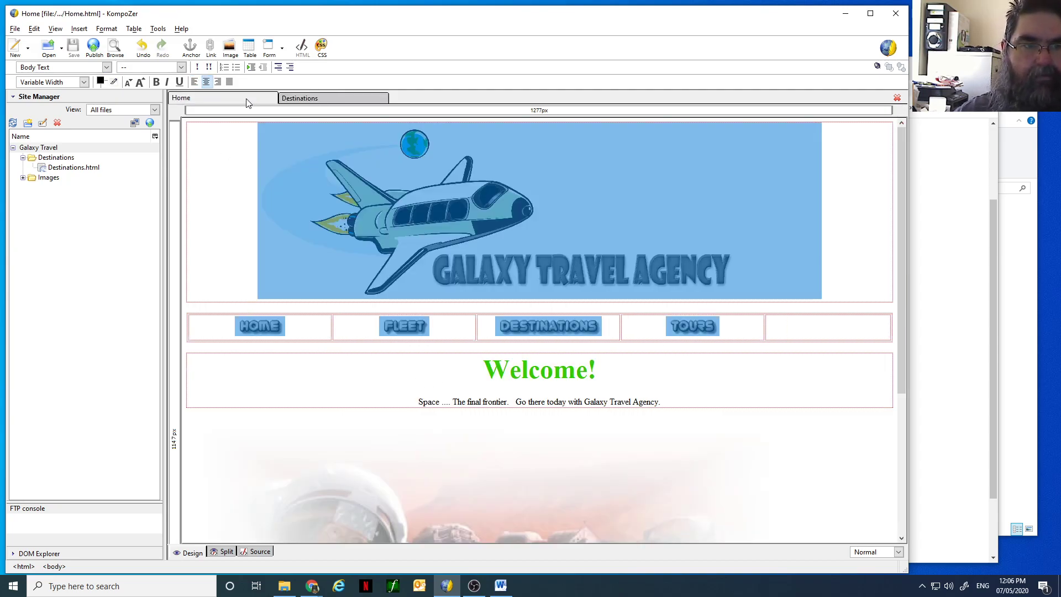
left_click(343, 349)
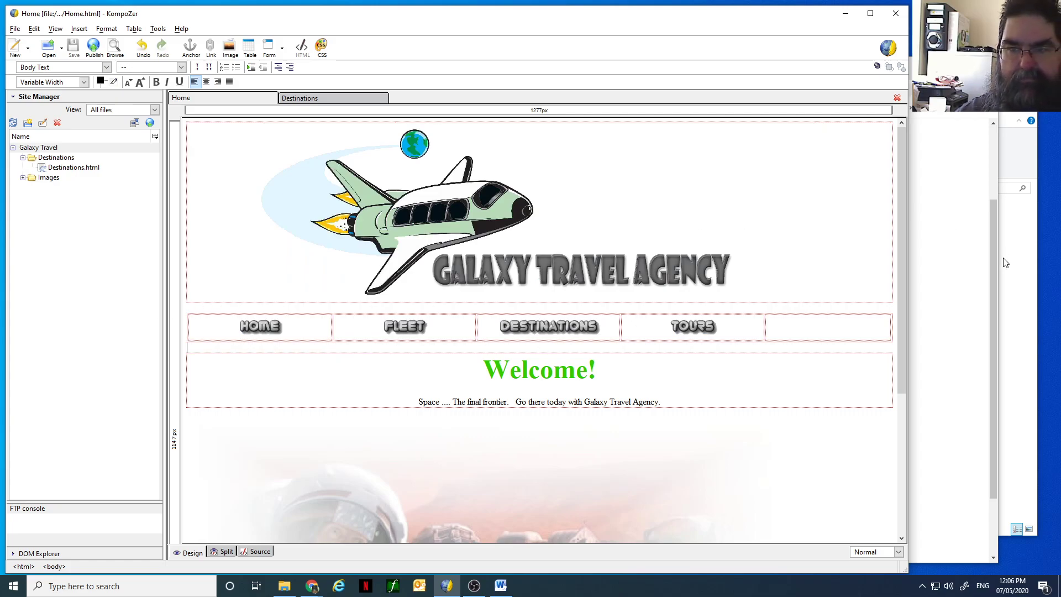
left_click(961, 263)
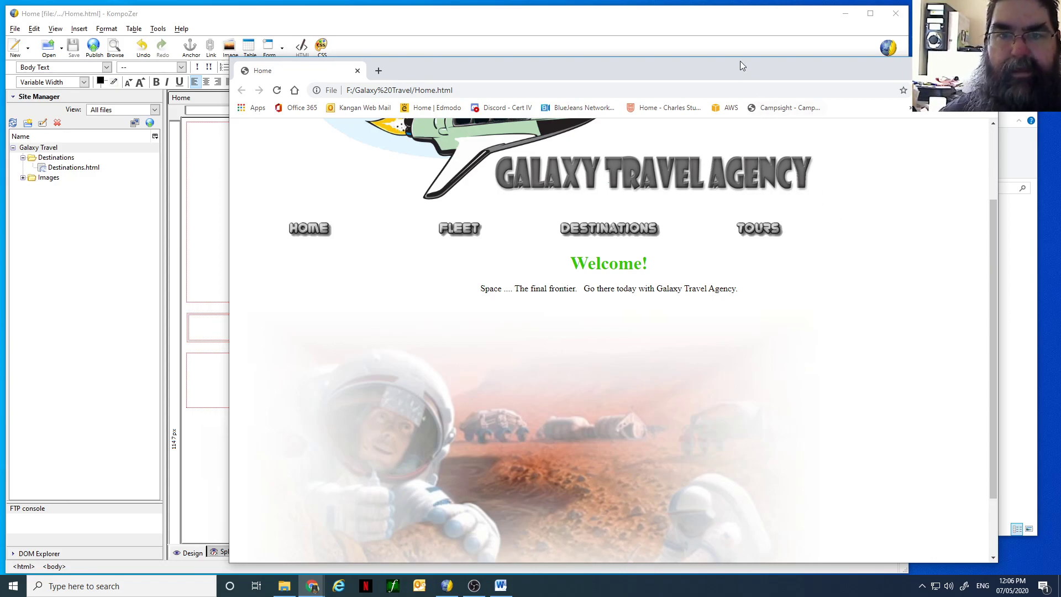
left_click(728, 30)
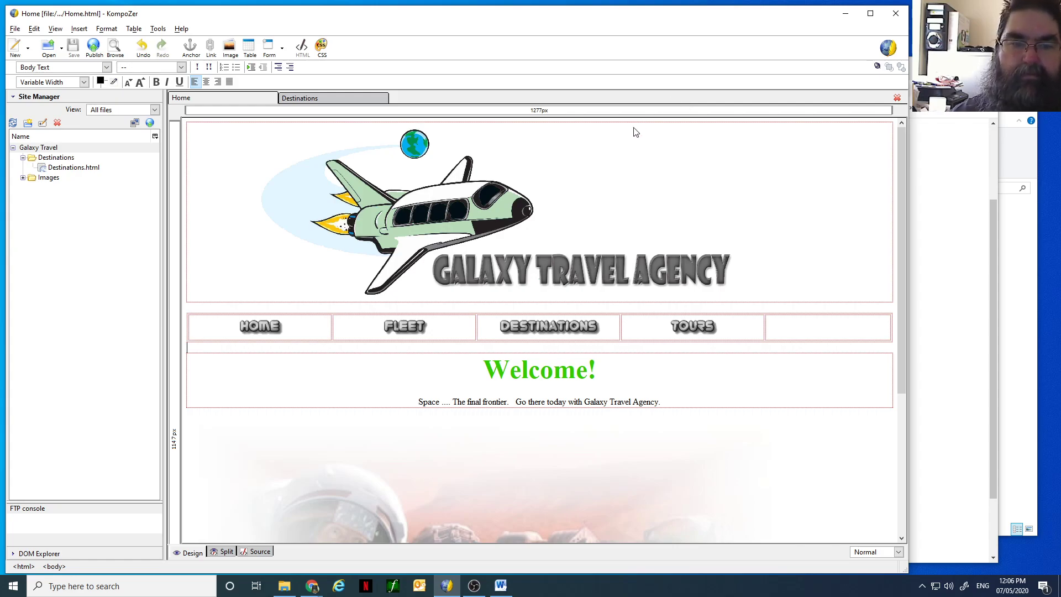
left_click(545, 330)
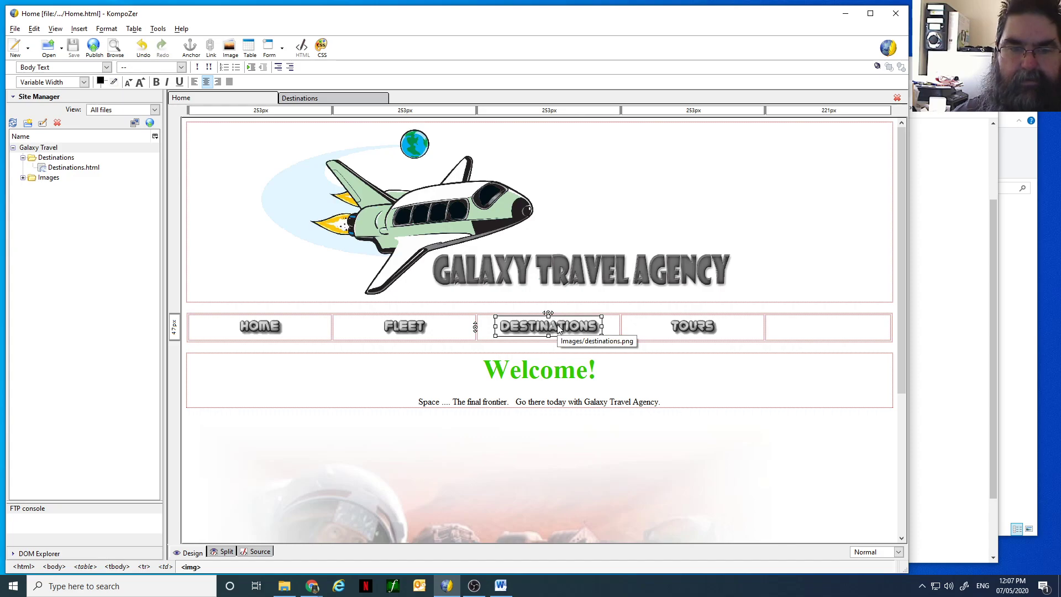
right_click(559, 330)
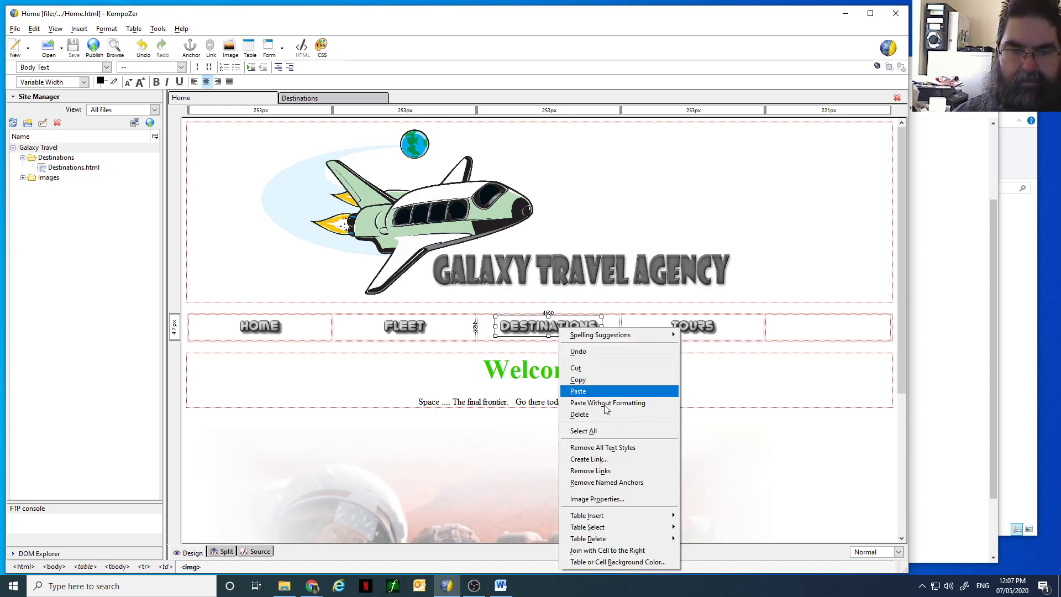
left_click(623, 464)
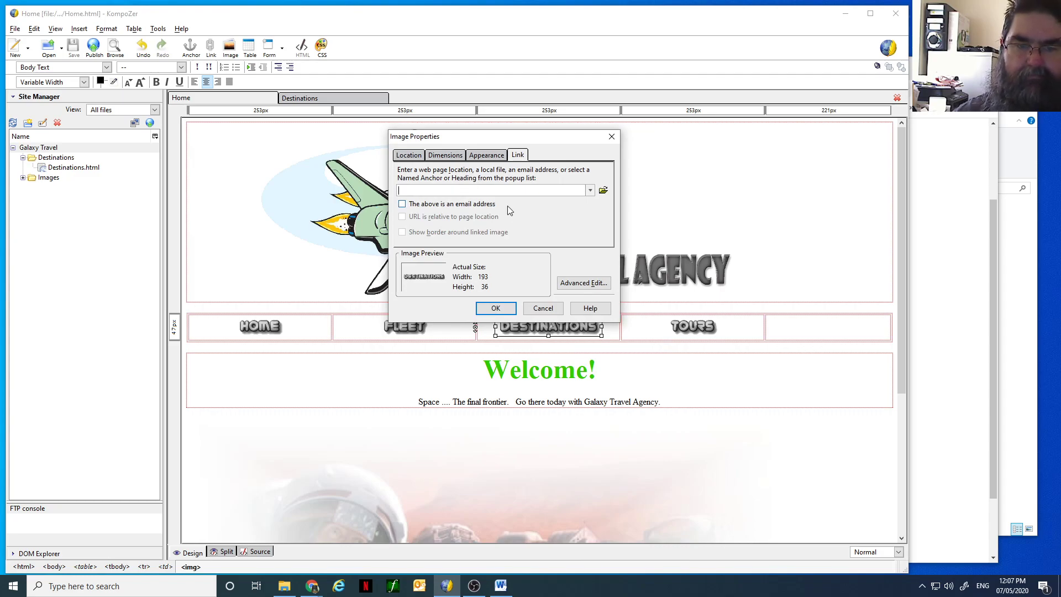
left_click(538, 307)
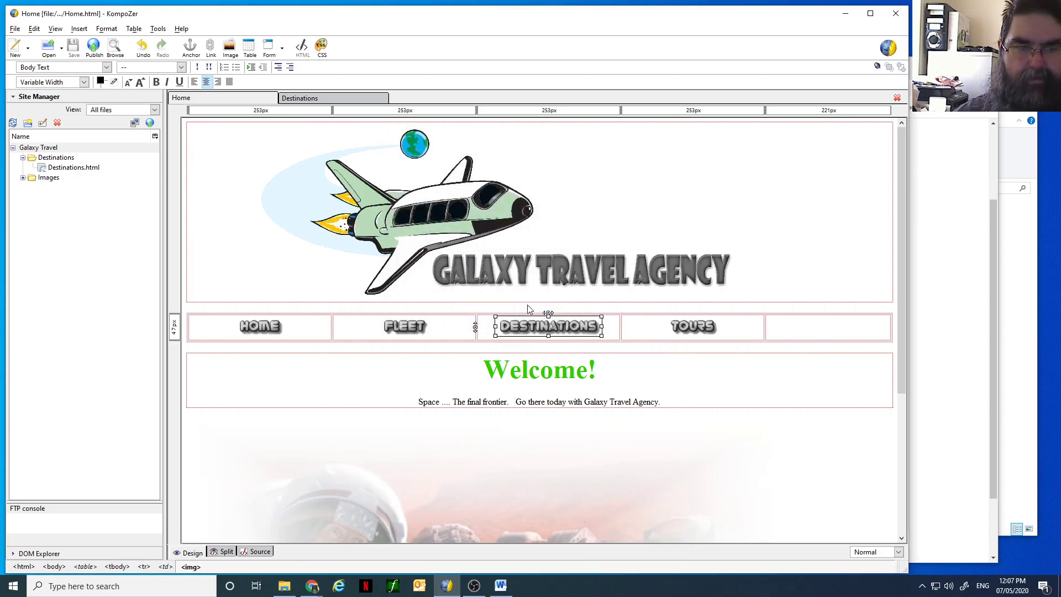
Link the selected Destinations navigation image to Destinations.html in the Destinations folder and save the Home page.
left_click(211, 47)
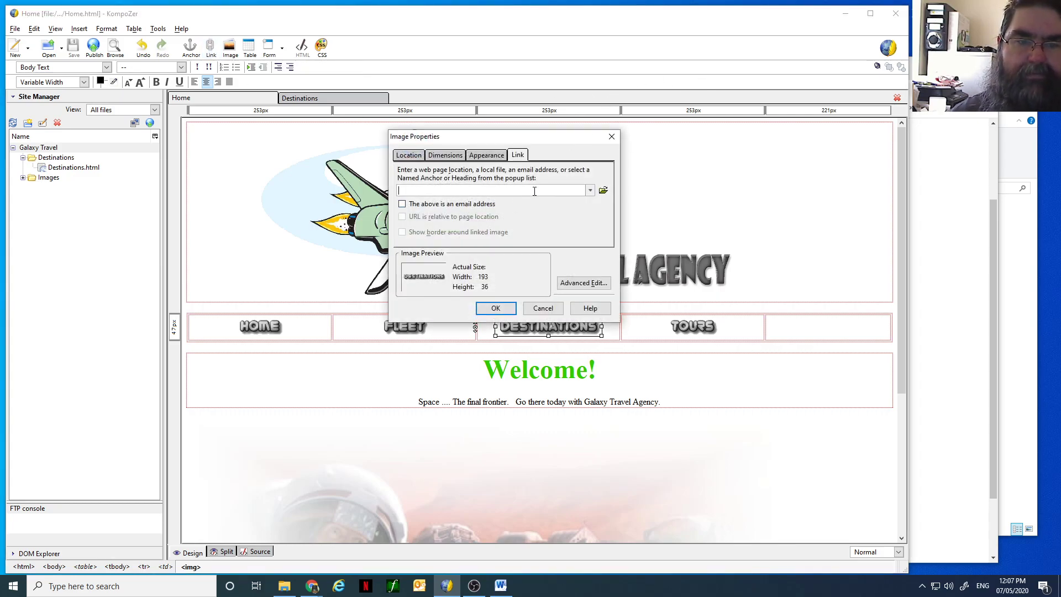
left_click(603, 191)
left_click(540, 225)
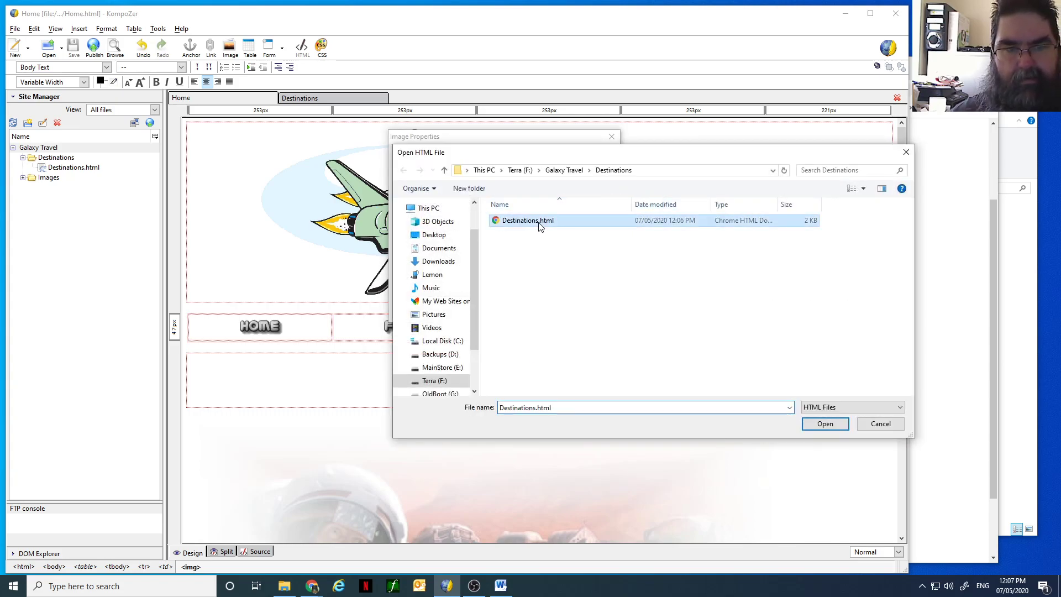
left_click(844, 428)
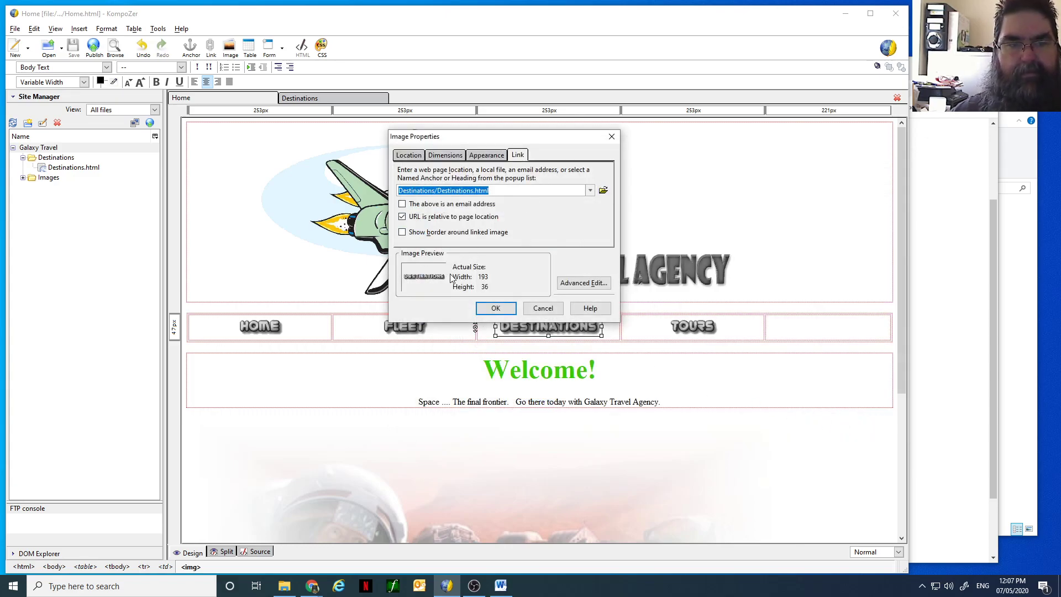
left_click(485, 311)
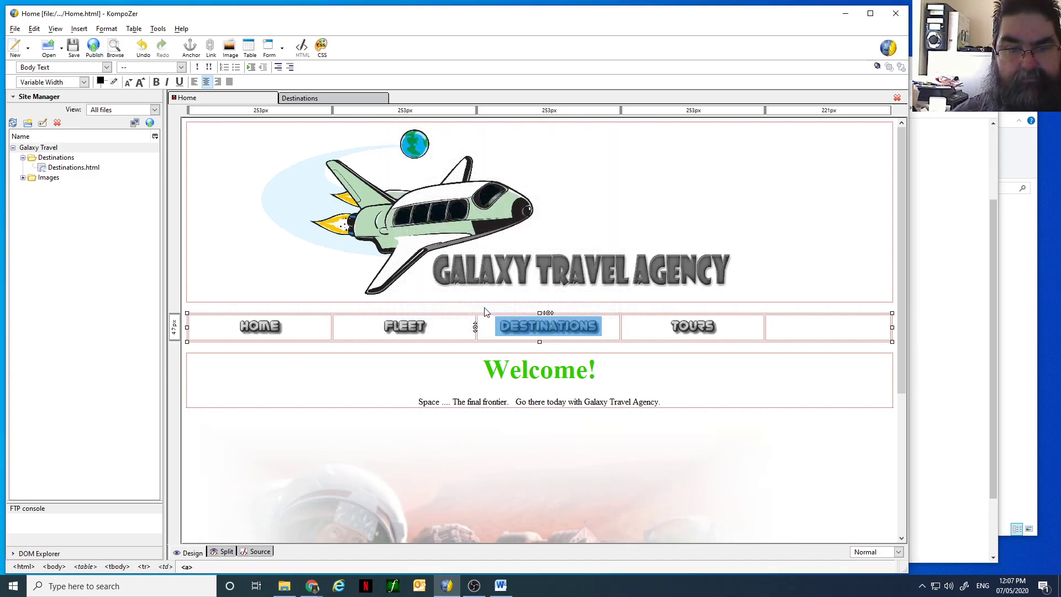
left_click(816, 227)
left_click(73, 54)
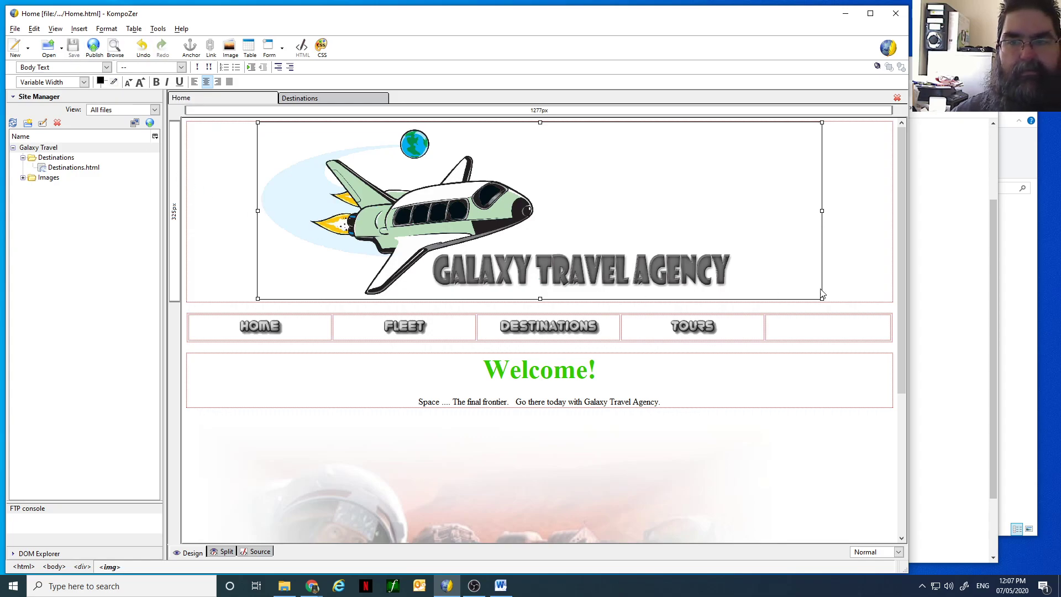
Switch to Chrome, reload the Home page, test the Destinations navigation link, and go back to the Home page.
left_click(921, 266)
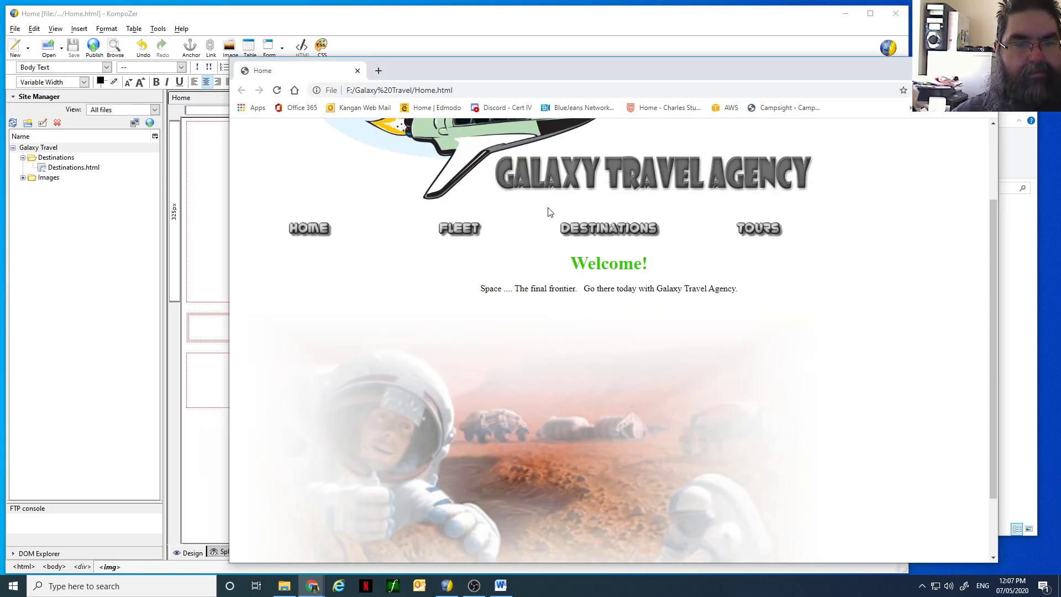
left_click_drag(587, 279, 598, 232)
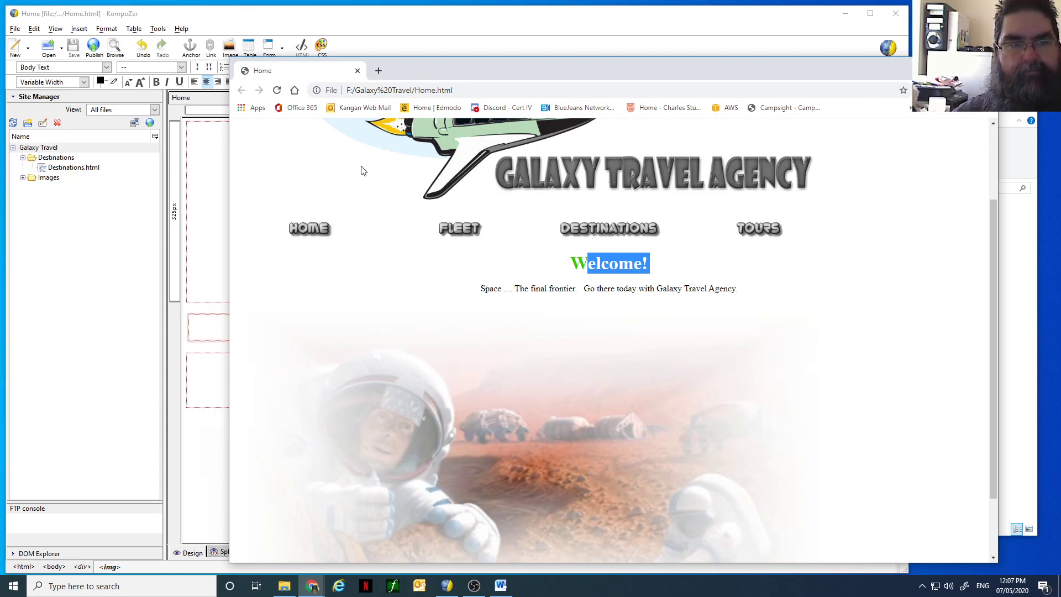
left_click(277, 90)
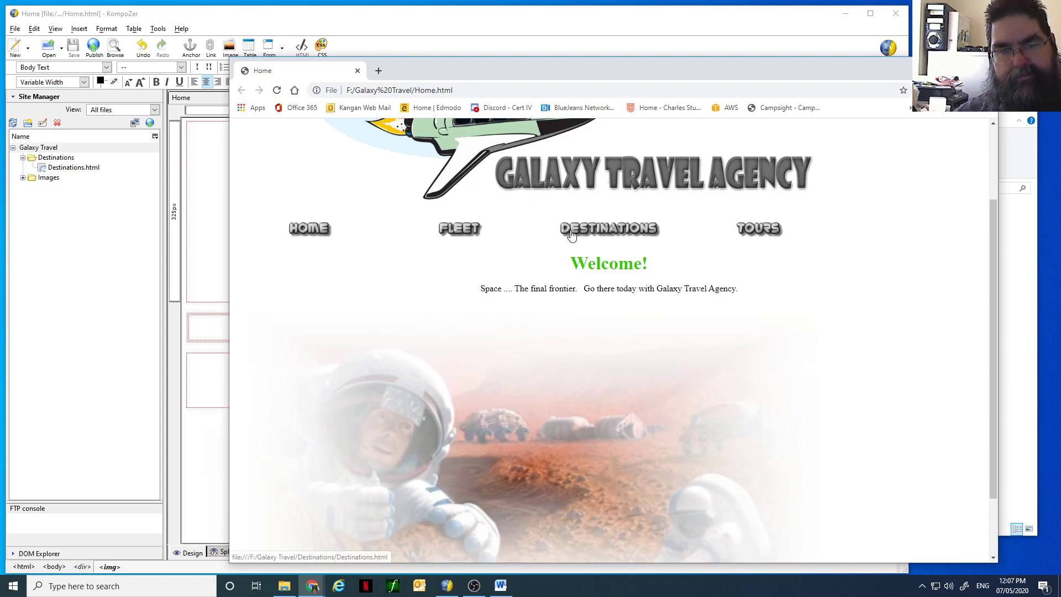
left_click(642, 231)
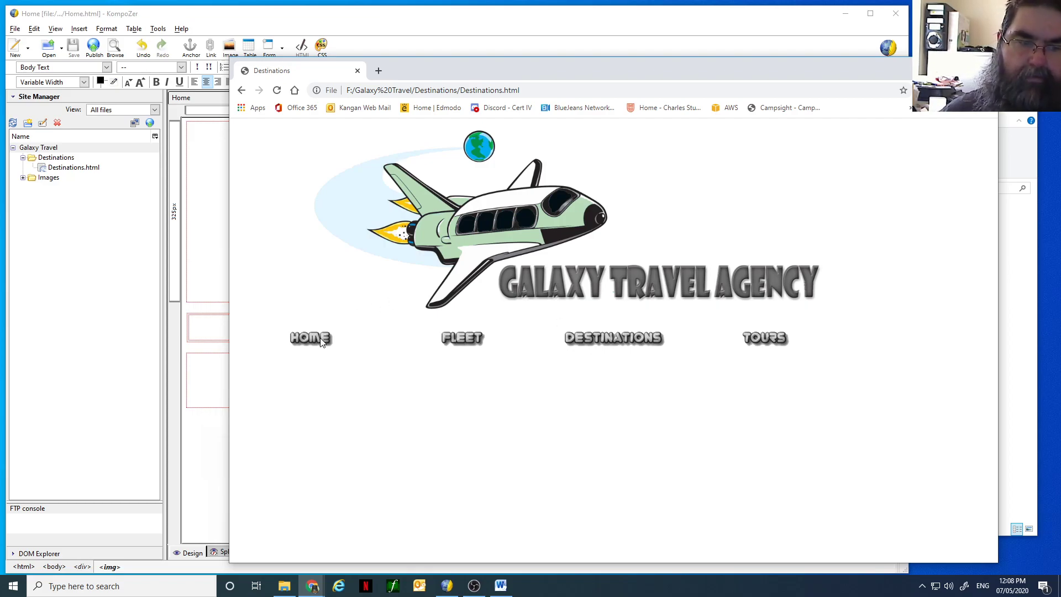
left_click(242, 90)
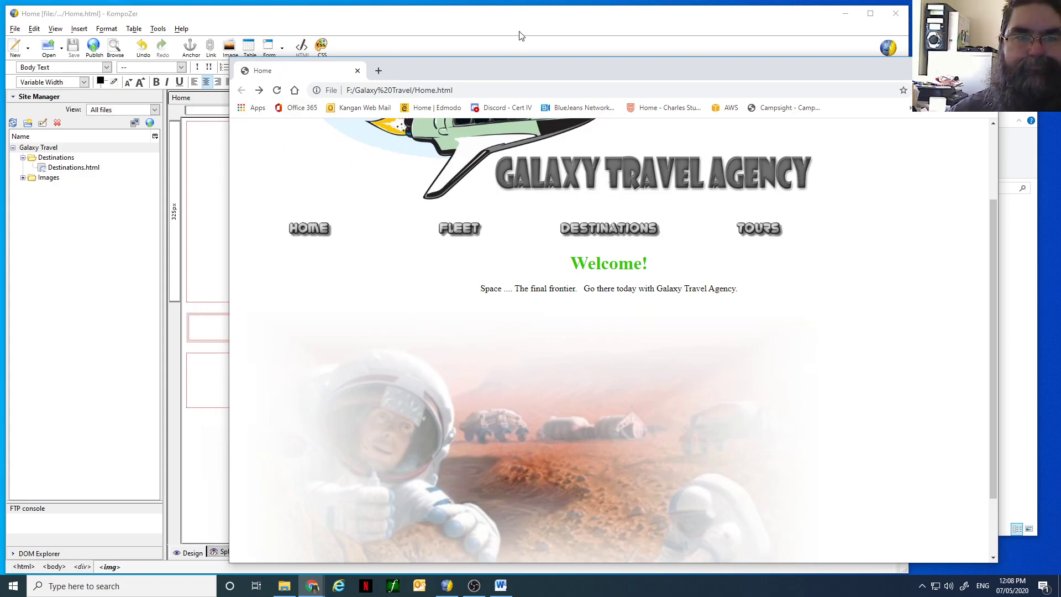
Switch back to KompoZer, link the Destinations page's Home navigation image to Home.html in the Galaxy Travel folder, and save the page.
left_click(608, 19)
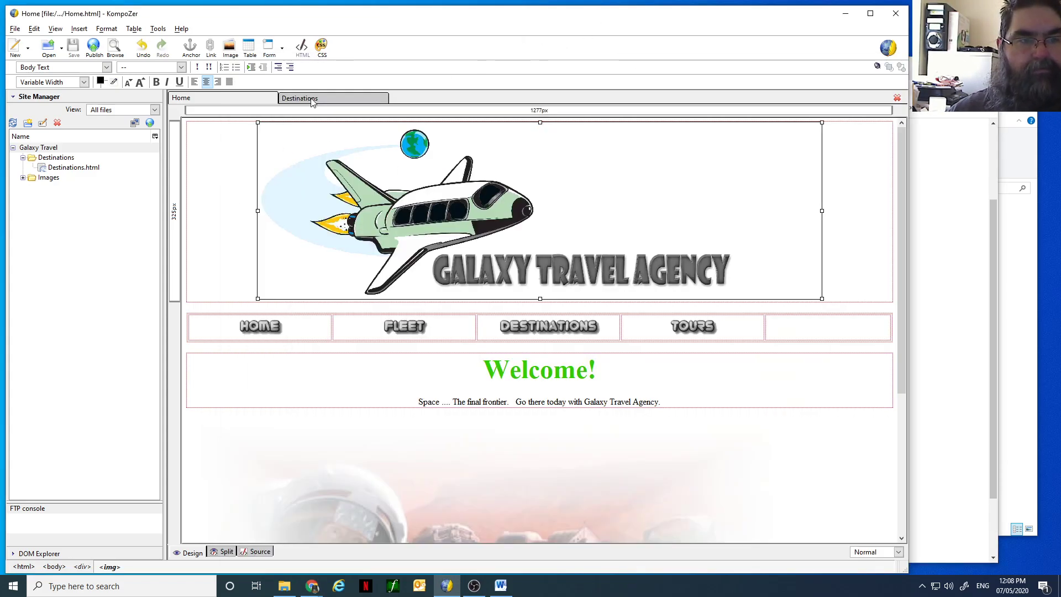
left_click(314, 101)
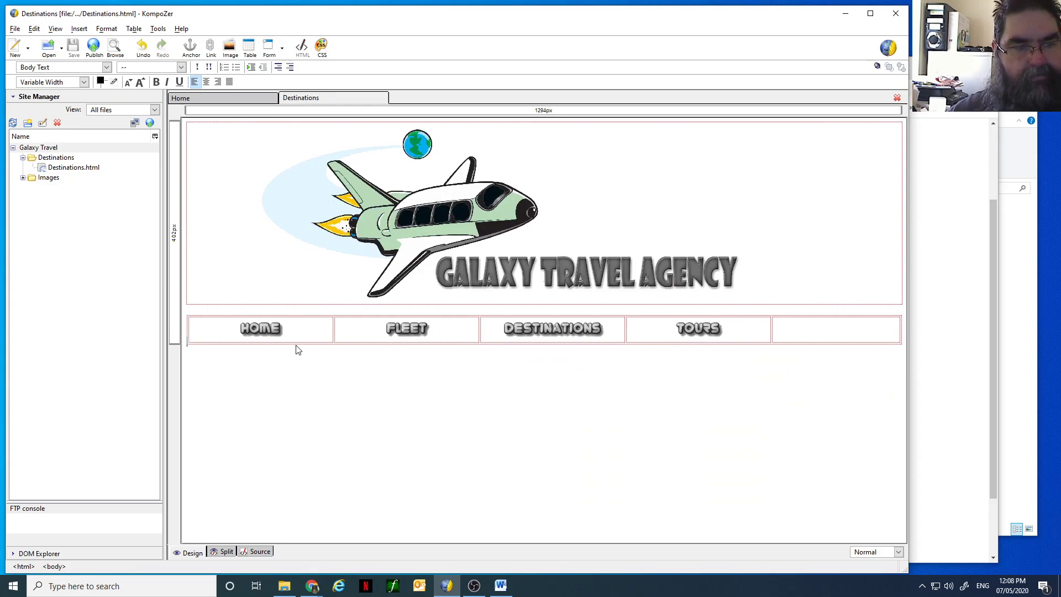
right_click(264, 332)
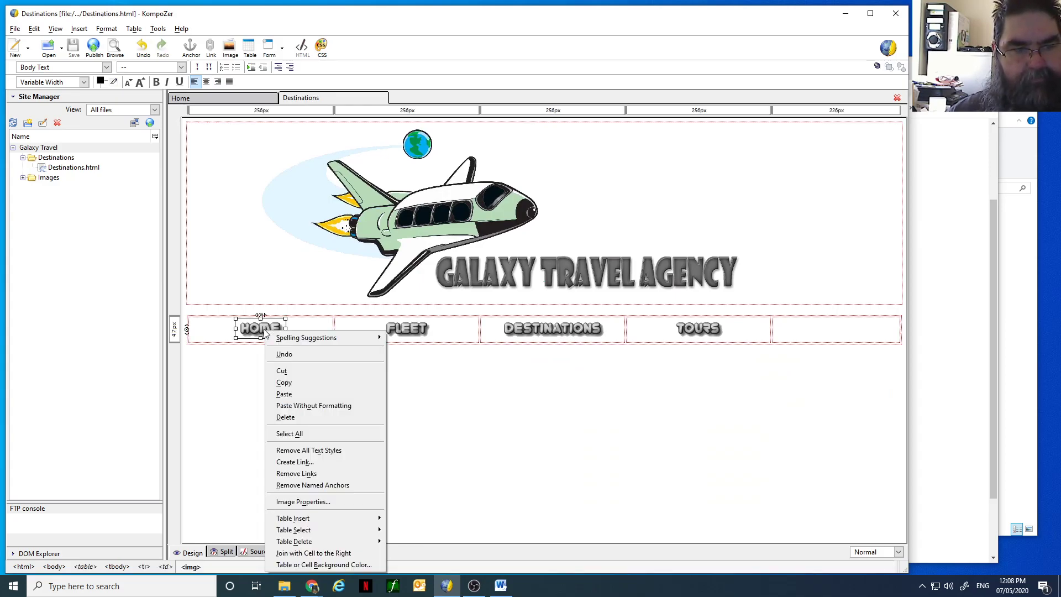
left_click(327, 467)
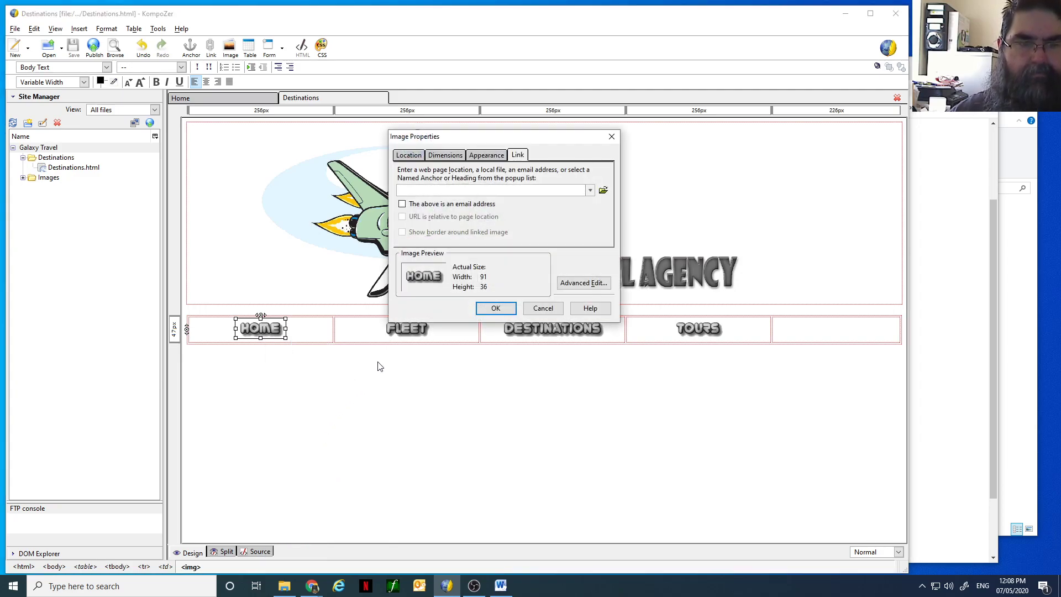
left_click(602, 190)
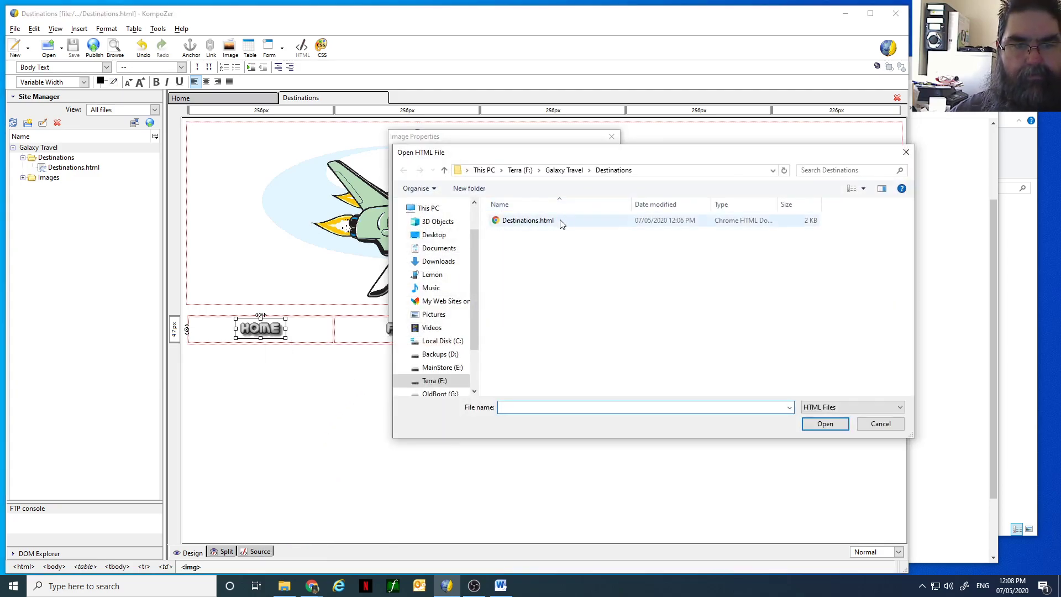
left_click(563, 171)
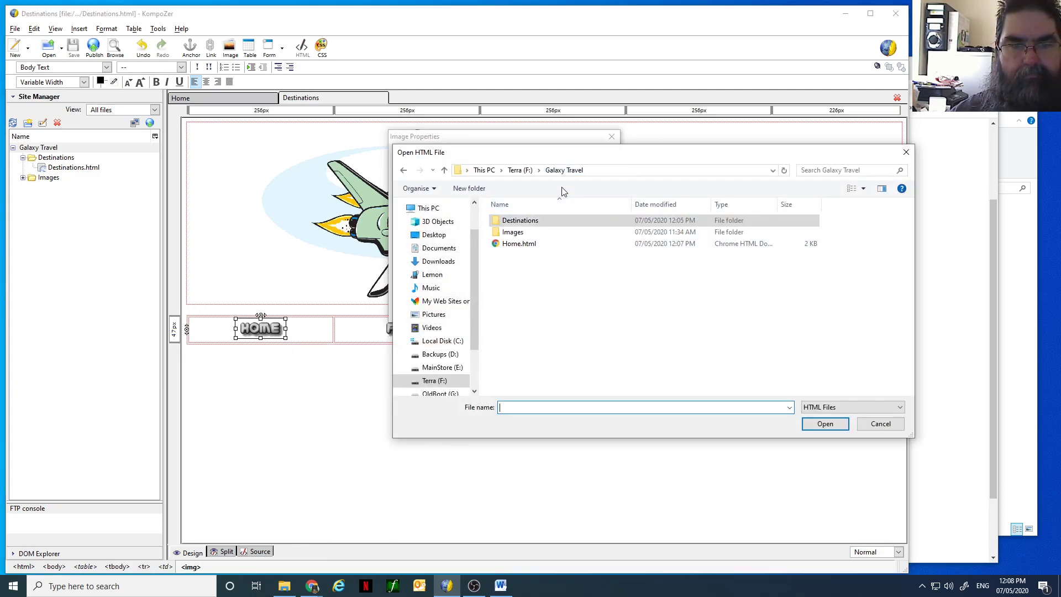
left_click(523, 248)
left_click(825, 423)
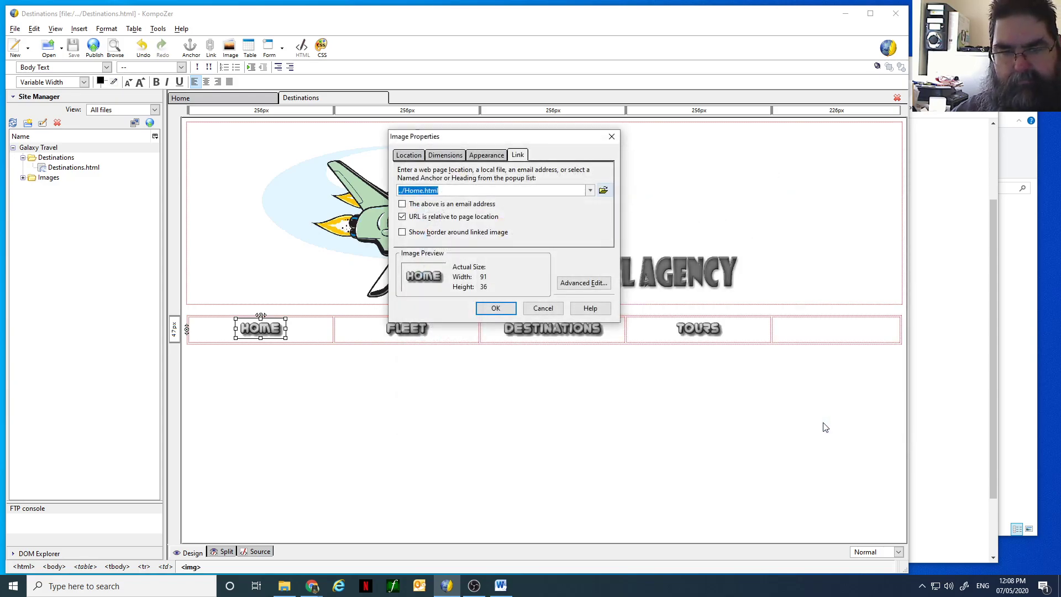
left_click(506, 308)
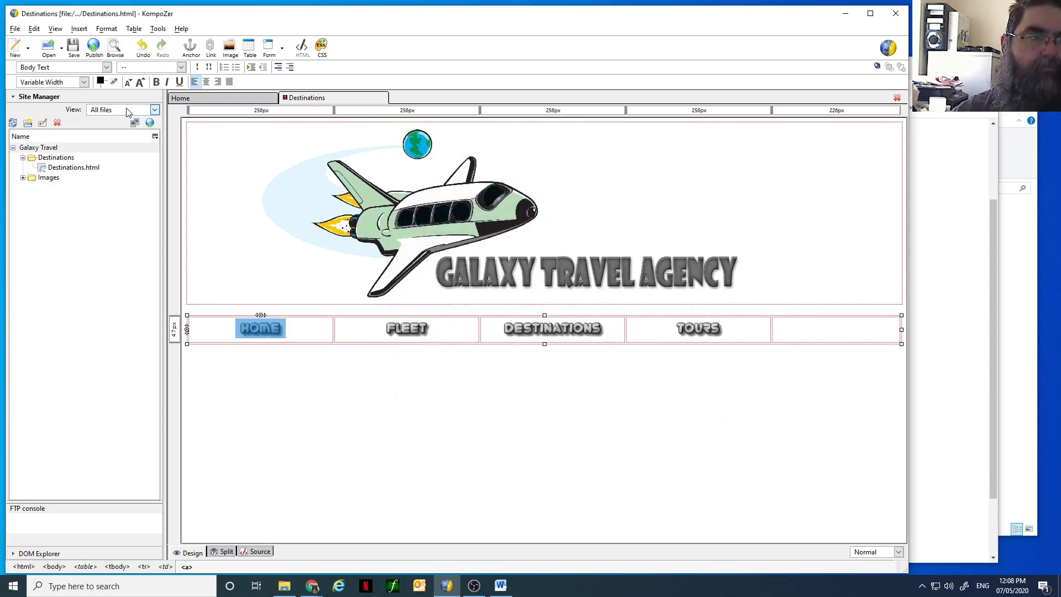
left_click(74, 47)
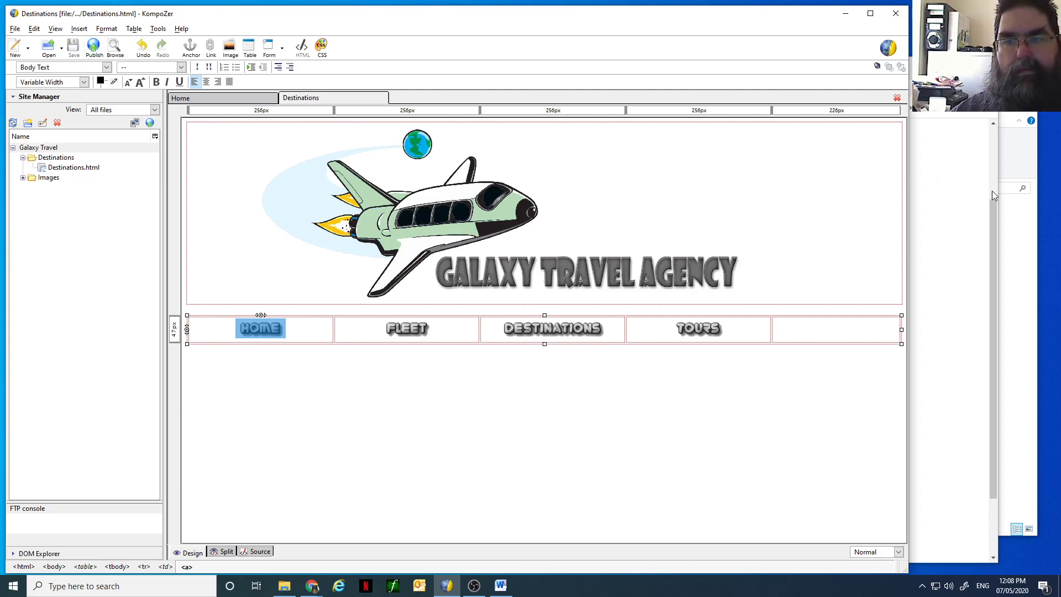
Switch to Chrome, reload the Home page preview, and follow its link to the Destinations page.
left_click(937, 170)
left_click(277, 92)
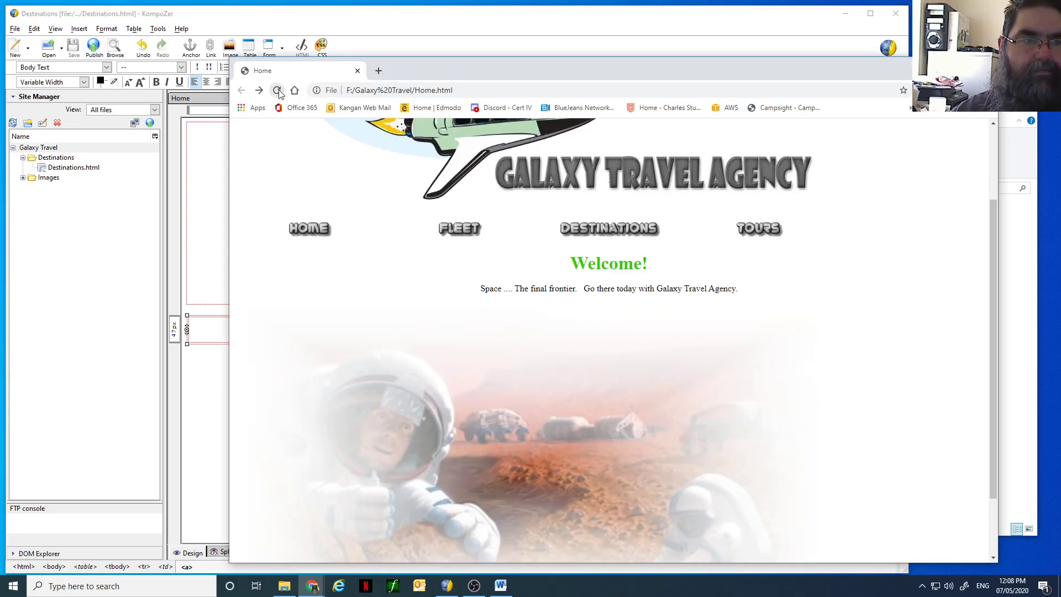
left_click(614, 232)
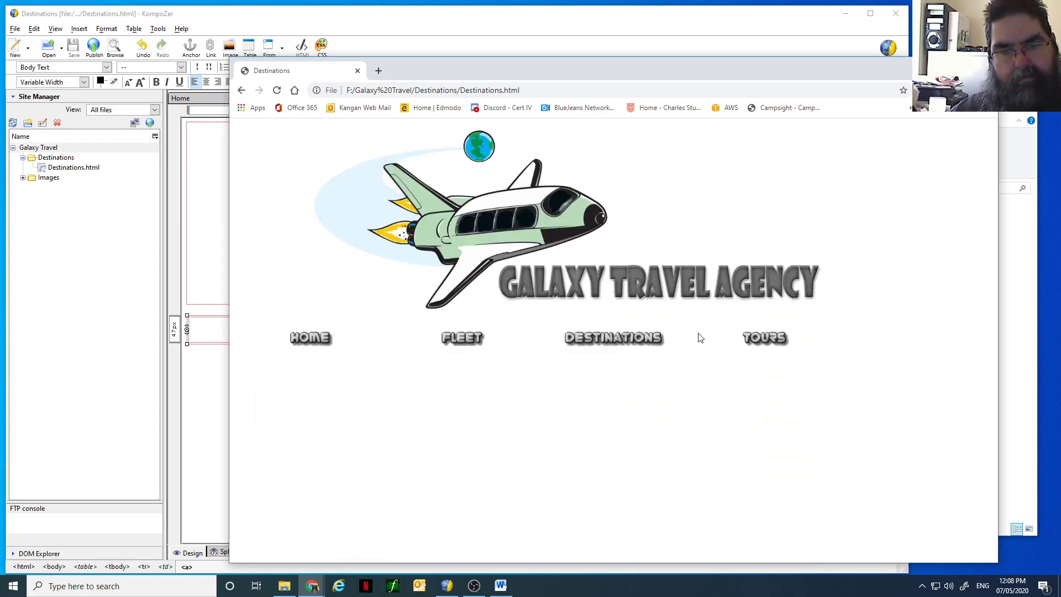
Test the Home navigation link on the Destinations page and look over the Home page it opens.
left_click_drag(486, 338, 495, 293)
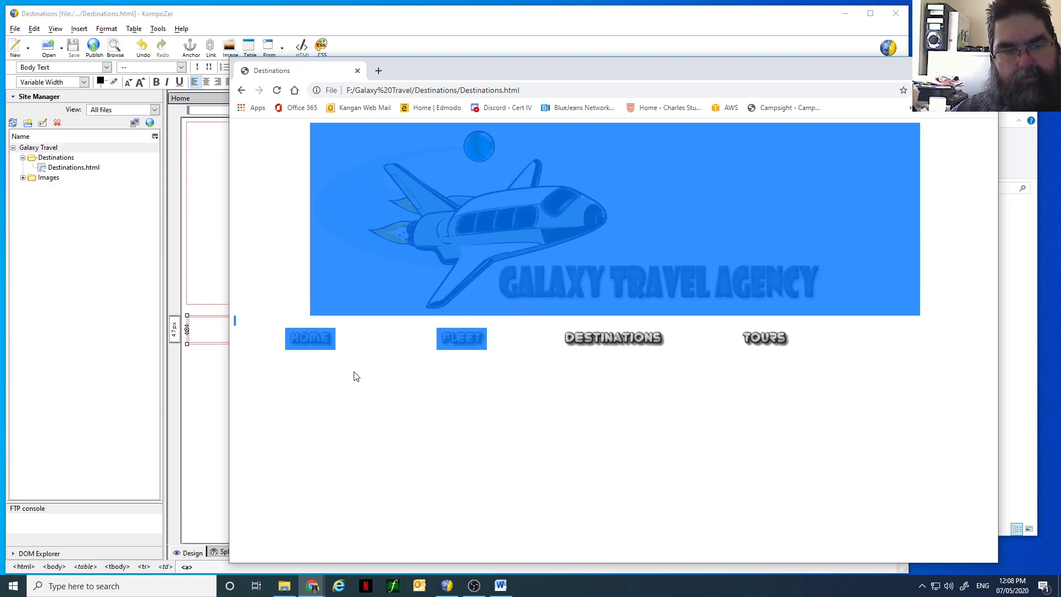
left_click(310, 347)
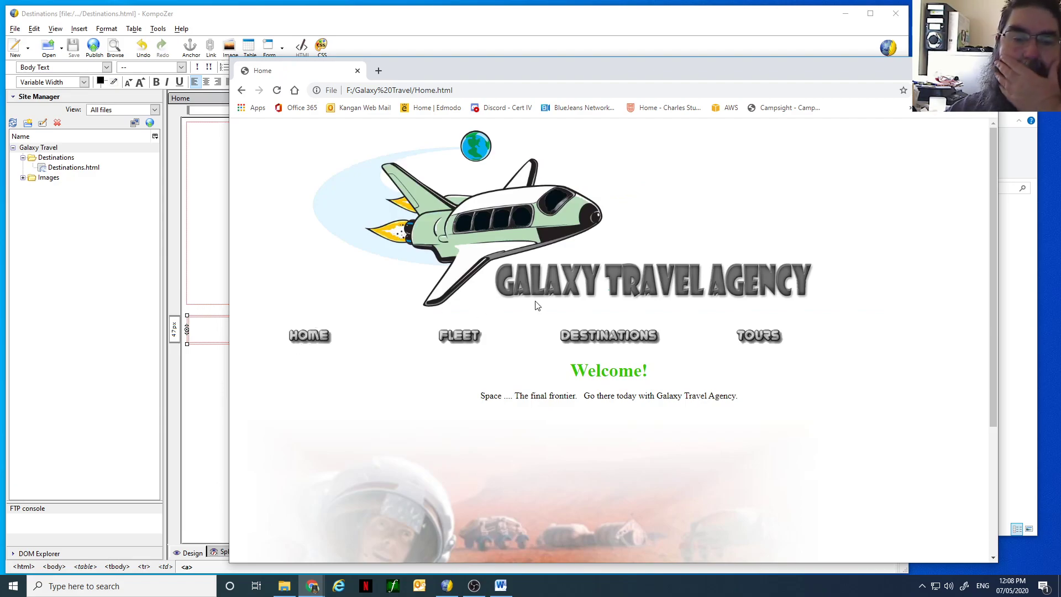
scroll(534, 300, "down", 1)
scroll(534, 300, "down", 3)
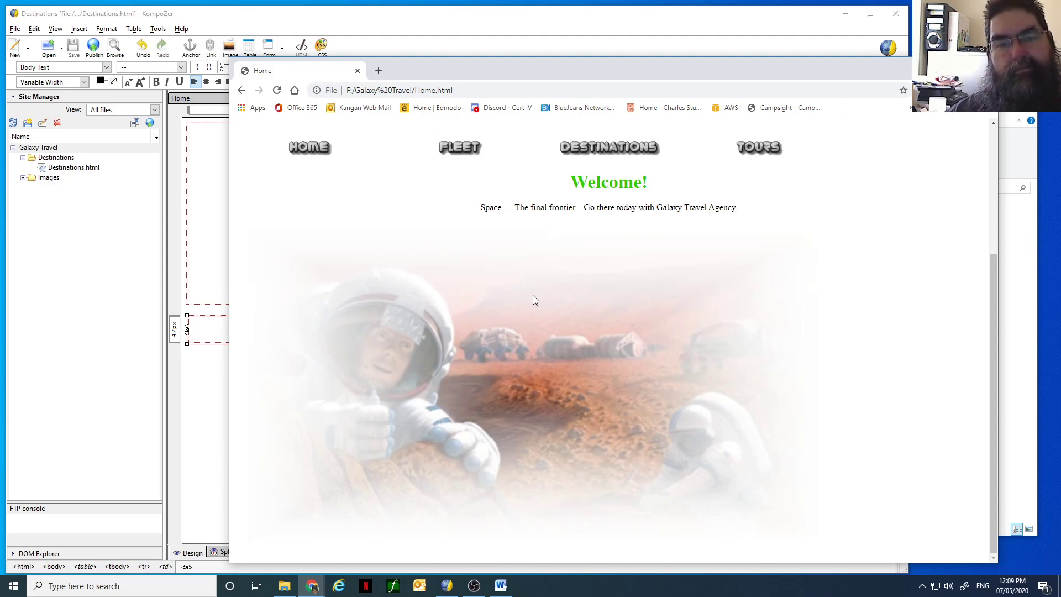
Switch to KompoZer and review the Home page's HTML source and its design layout from the banner to the astronaut picture.
left_click(569, 31)
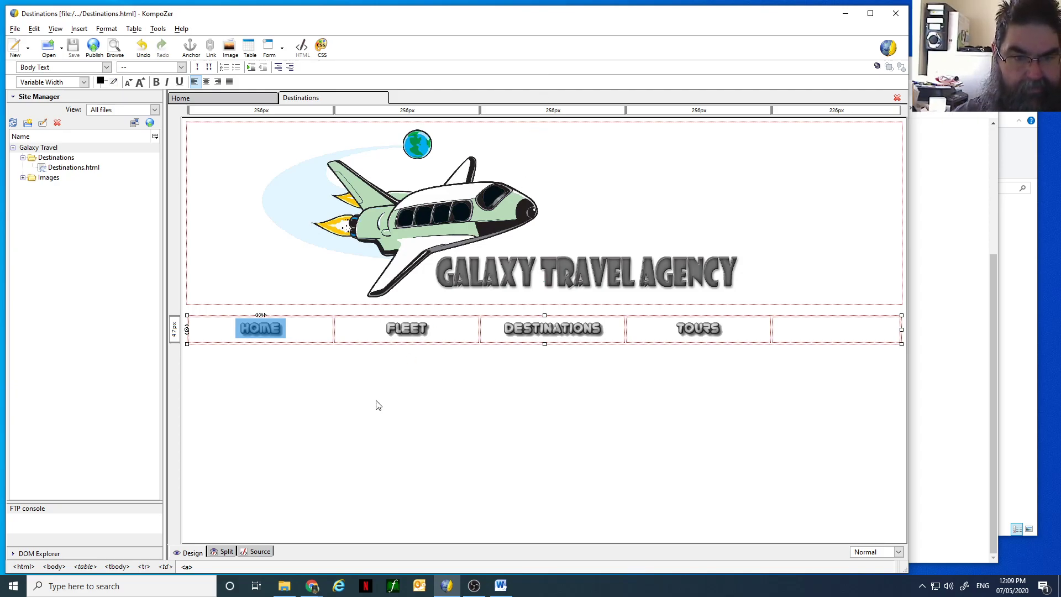
left_click(248, 101)
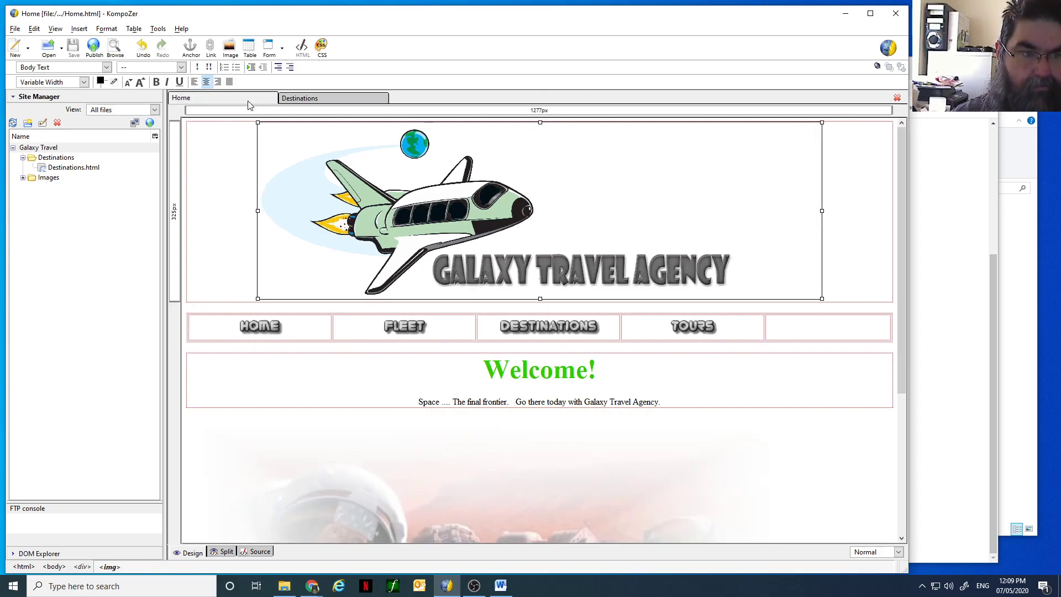
left_click(270, 552)
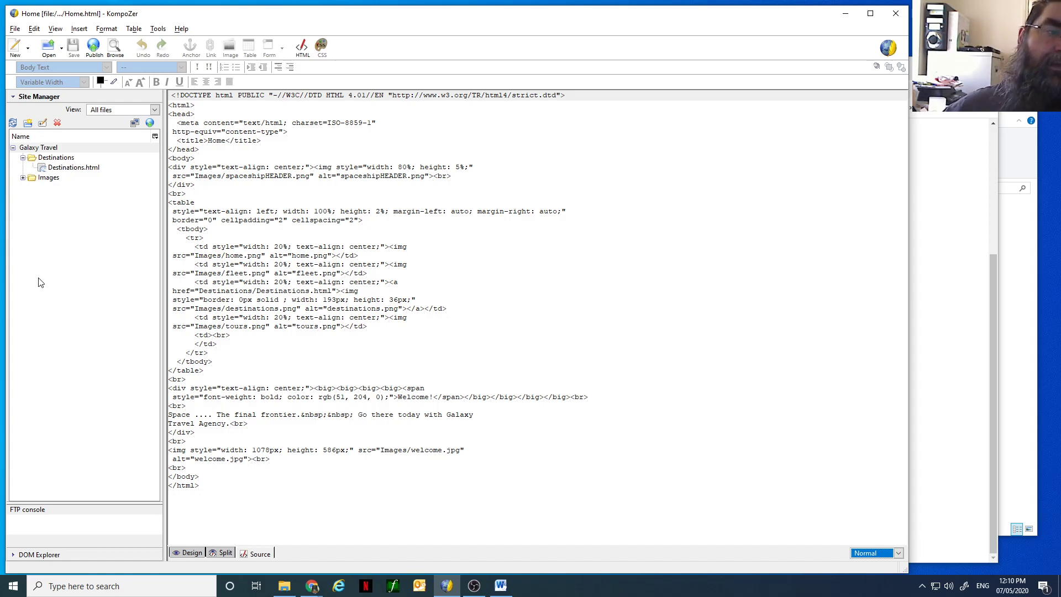
left_click(188, 552)
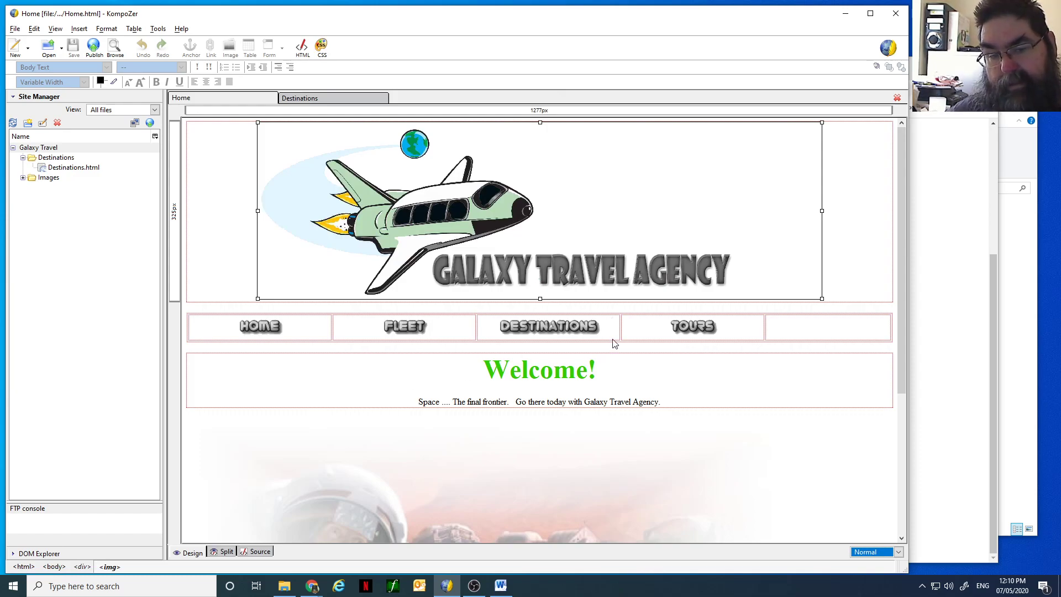
scroll(613, 345, "down", 3)
scroll(613, 353, "down", 4)
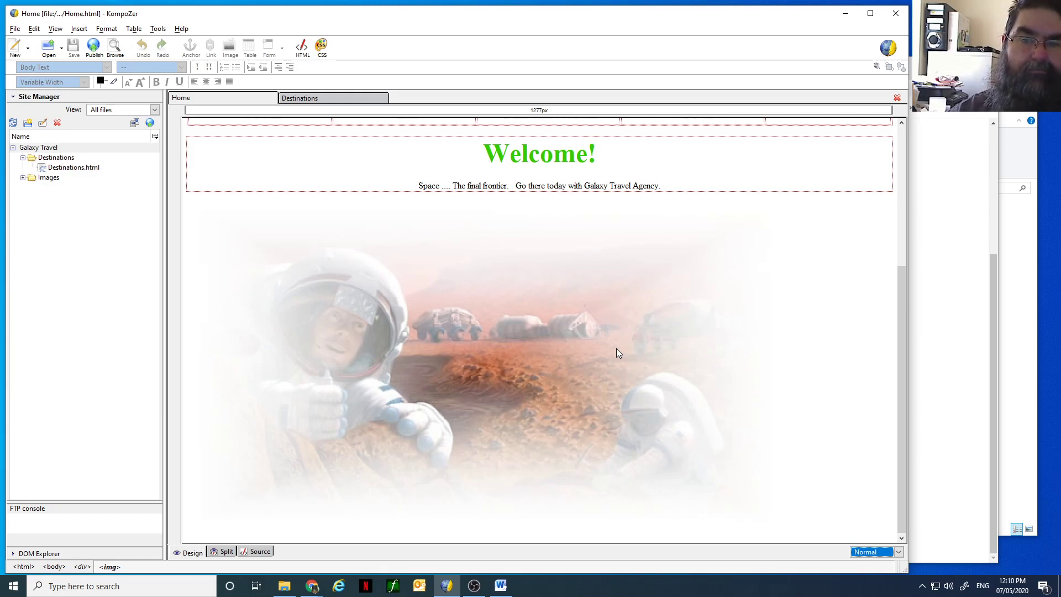
scroll(591, 332, "up", 5)
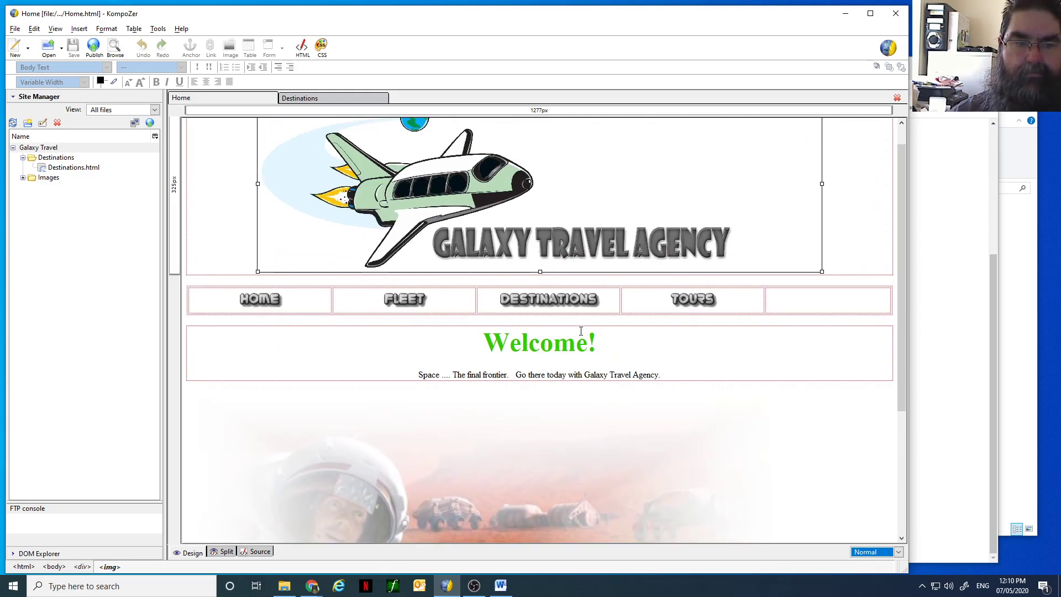
scroll(580, 330, "up", 1)
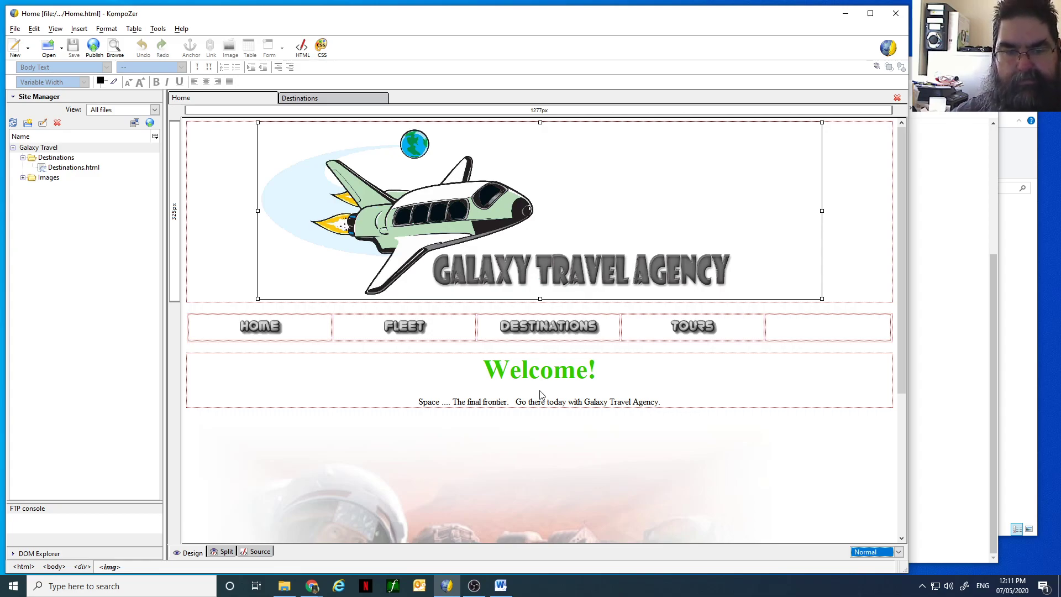
left_click(529, 371)
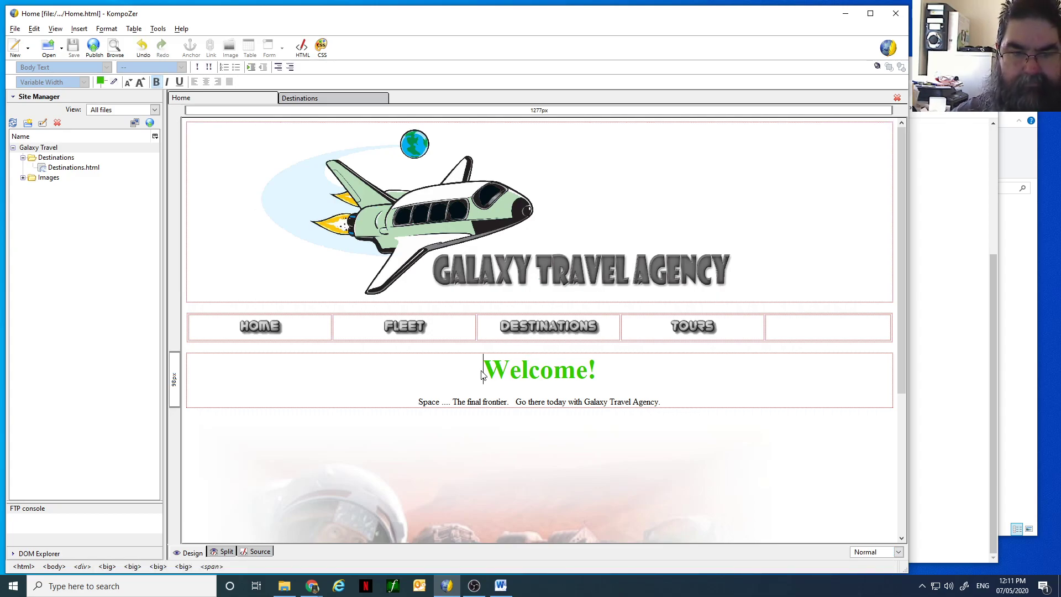
left_click_drag(478, 374, 596, 373)
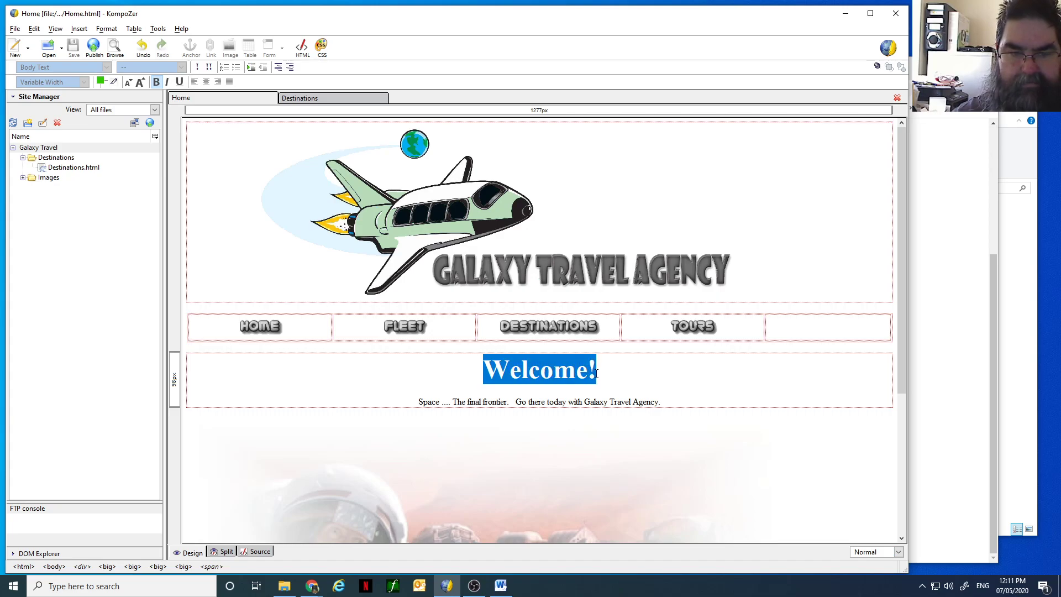
right_click(563, 379)
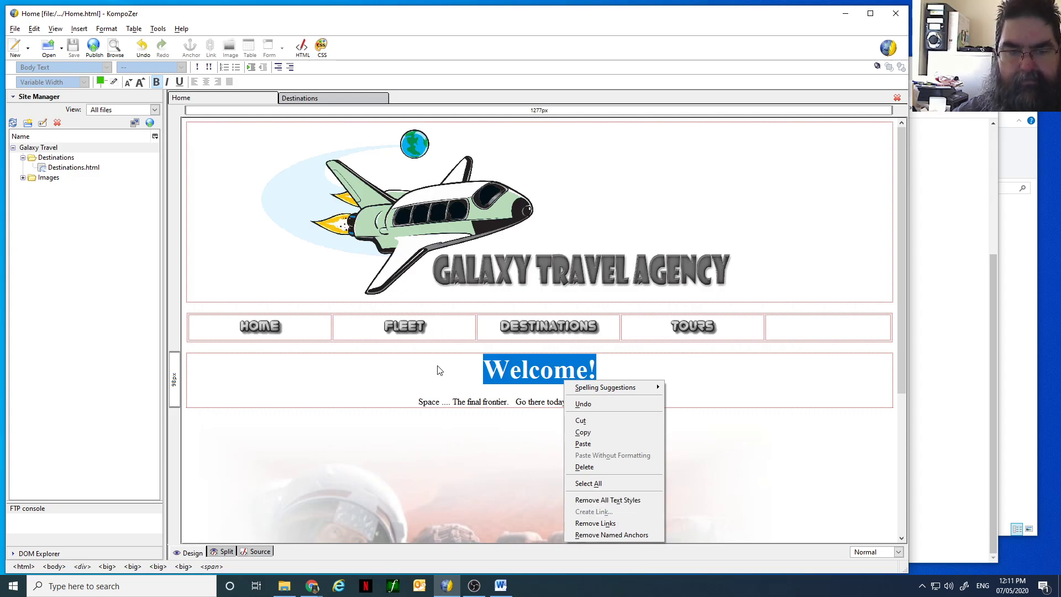
left_click(475, 368)
double_click(419, 402)
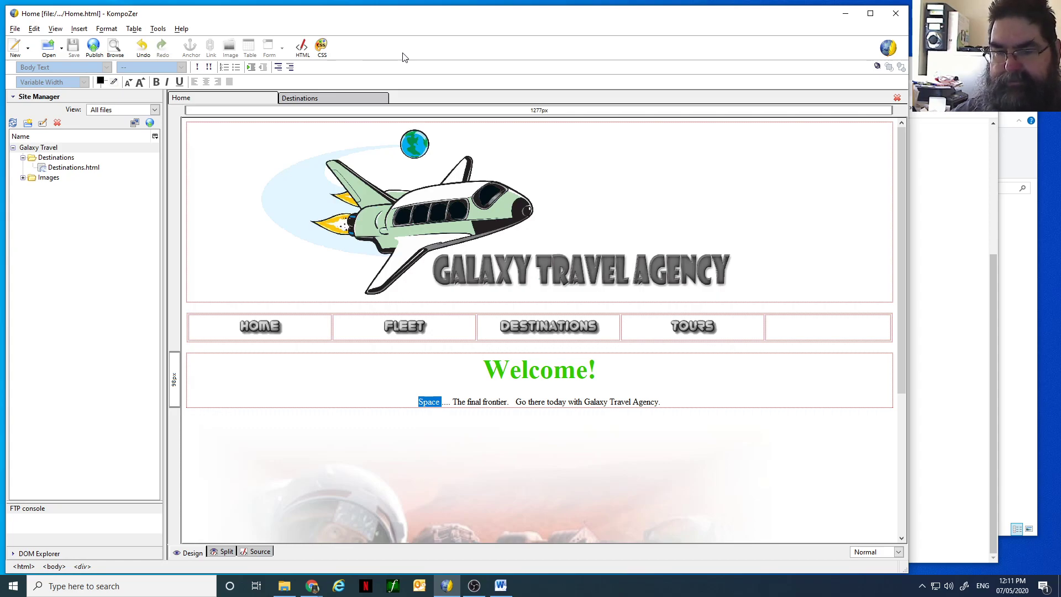
left_click(522, 394)
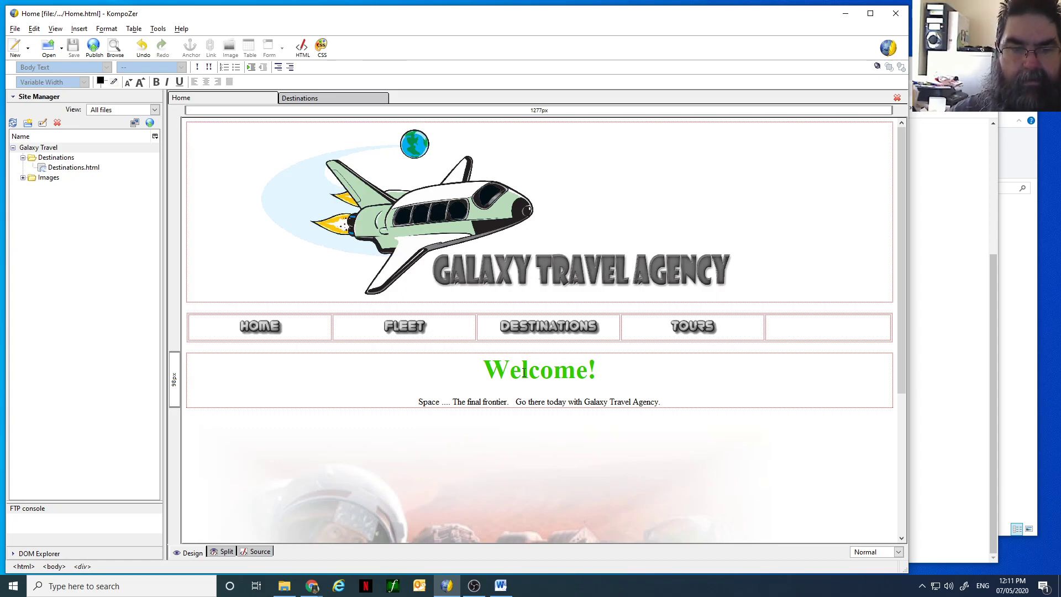
scroll(442, 281, "down", 7)
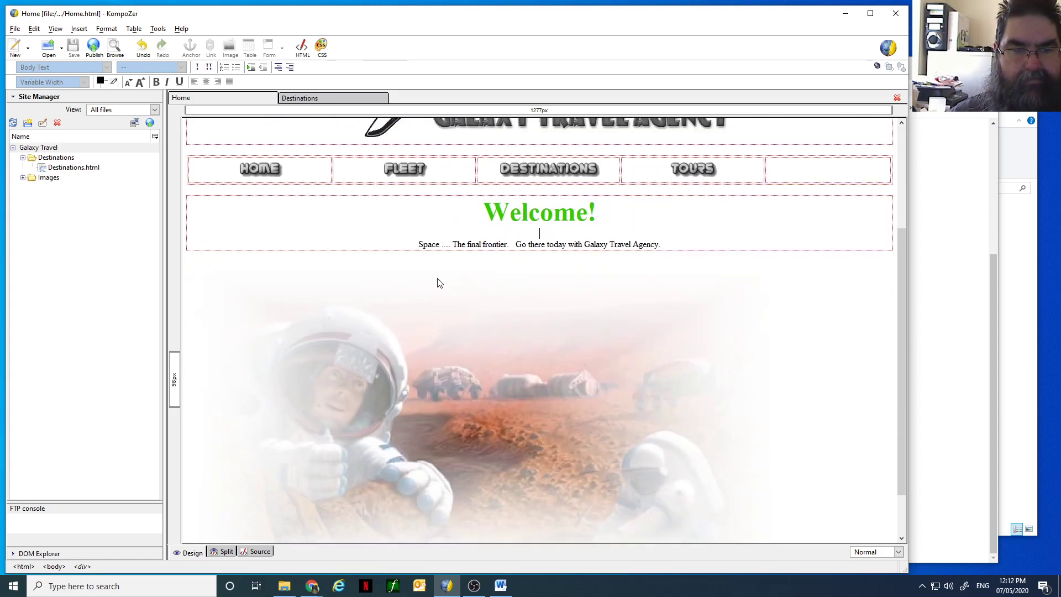
scroll(439, 282, "up", 6)
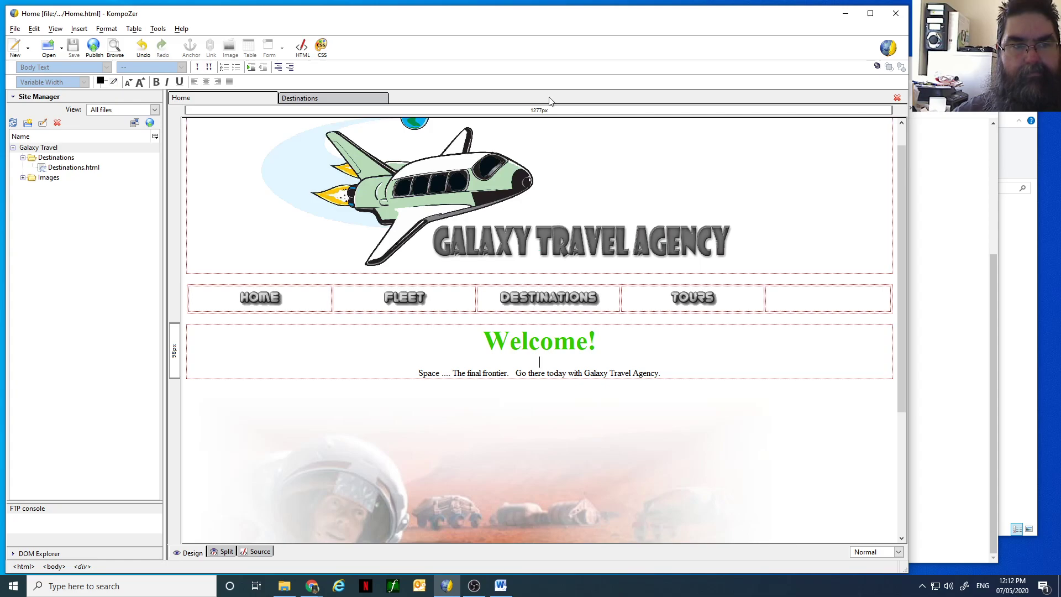
left_click(343, 98)
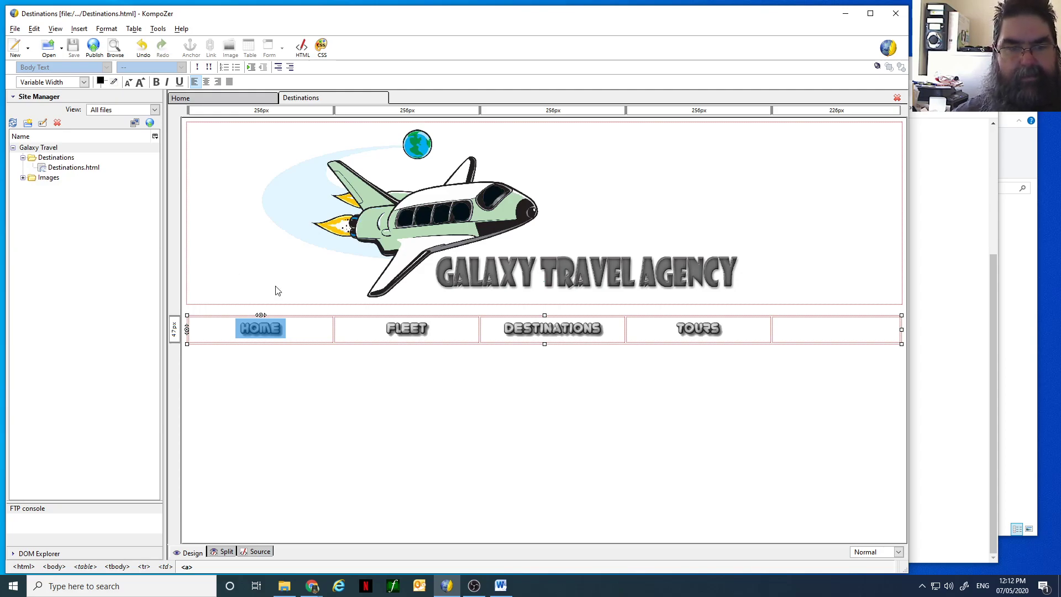
left_click(227, 97)
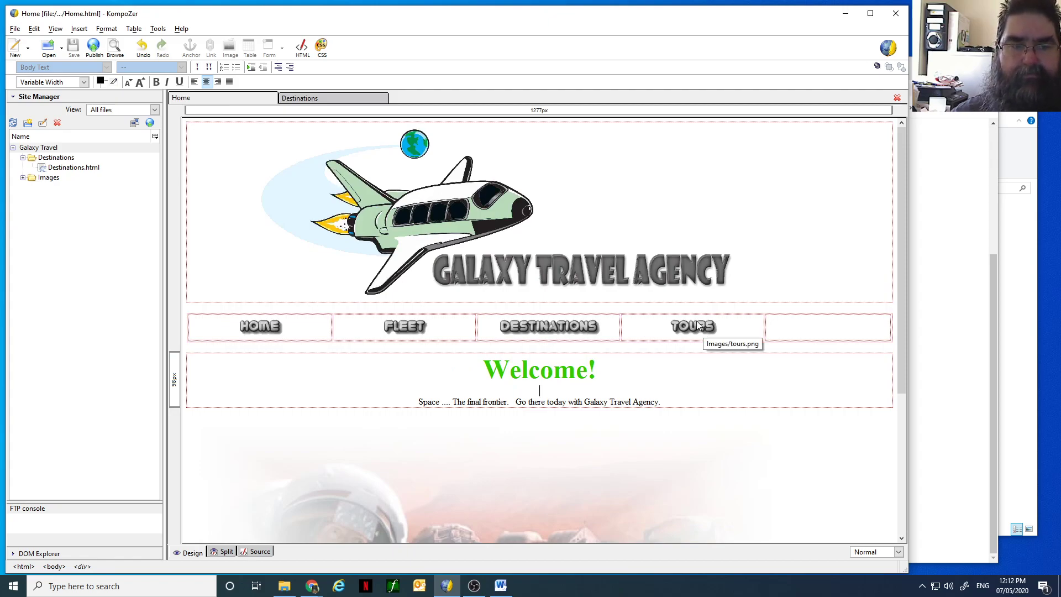
left_click_drag(247, 364, 265, 286)
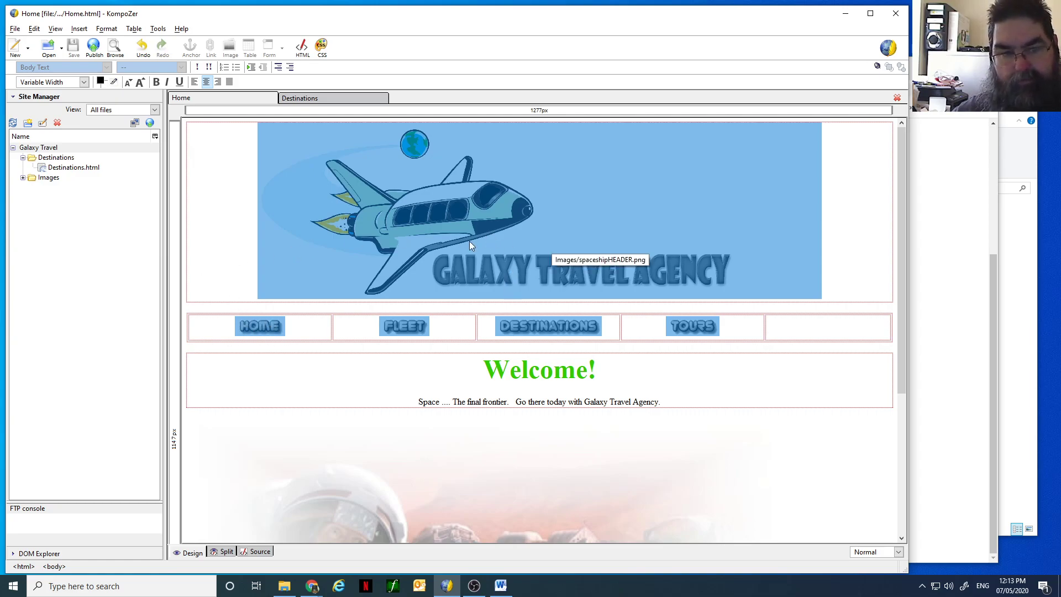
left_click(490, 366)
left_click_drag(485, 369, 627, 378)
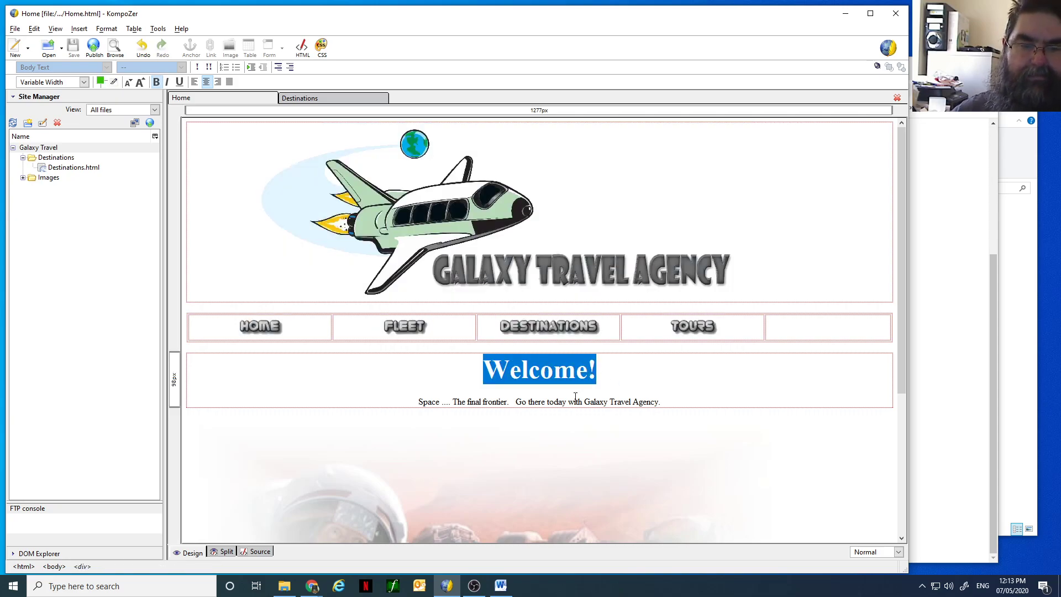
left_click_drag(461, 404, 507, 405)
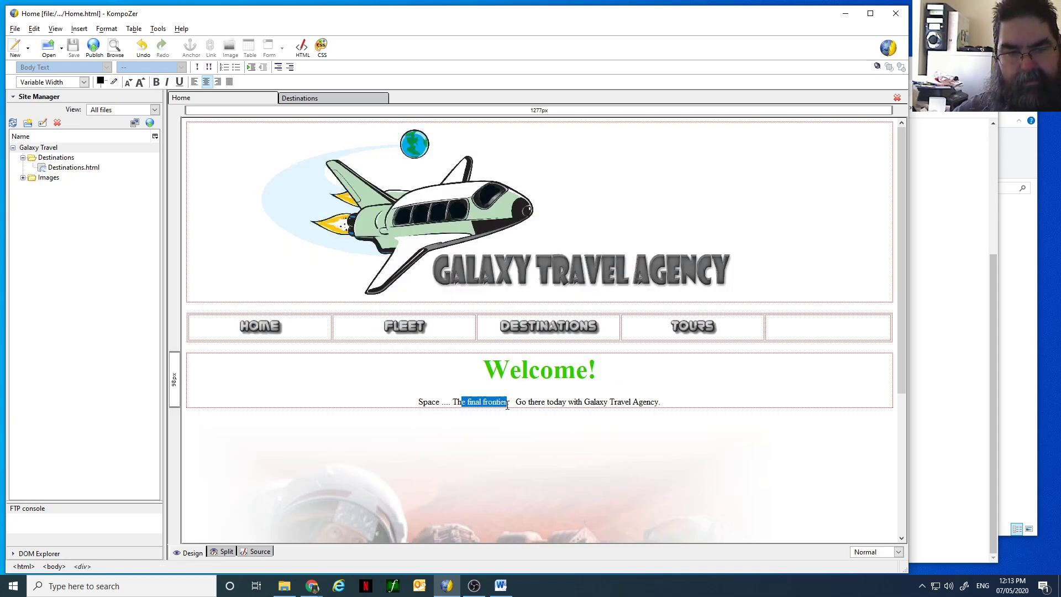
left_click(362, 455)
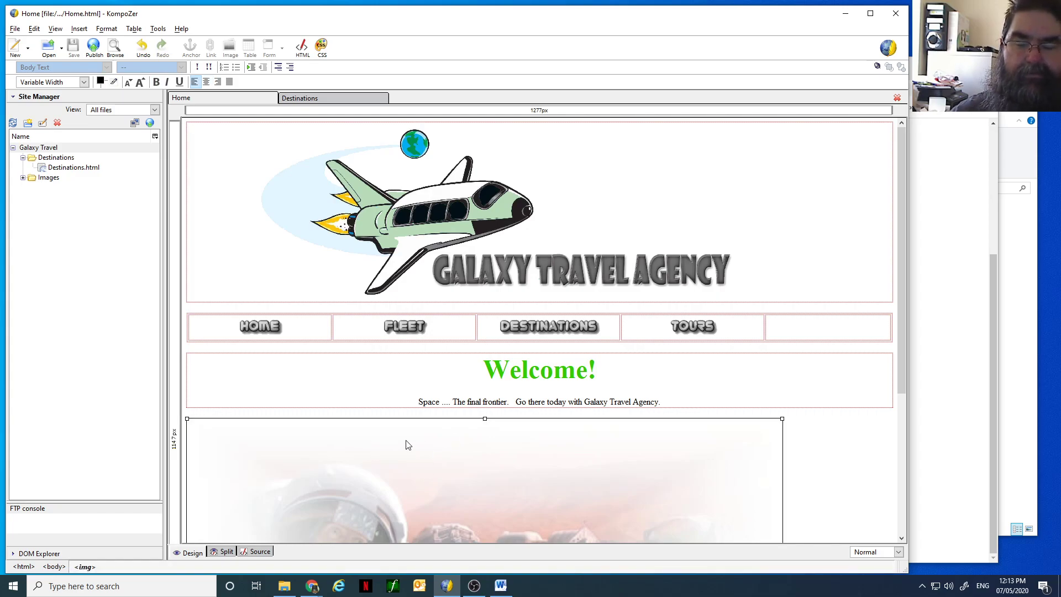
left_click(680, 331)
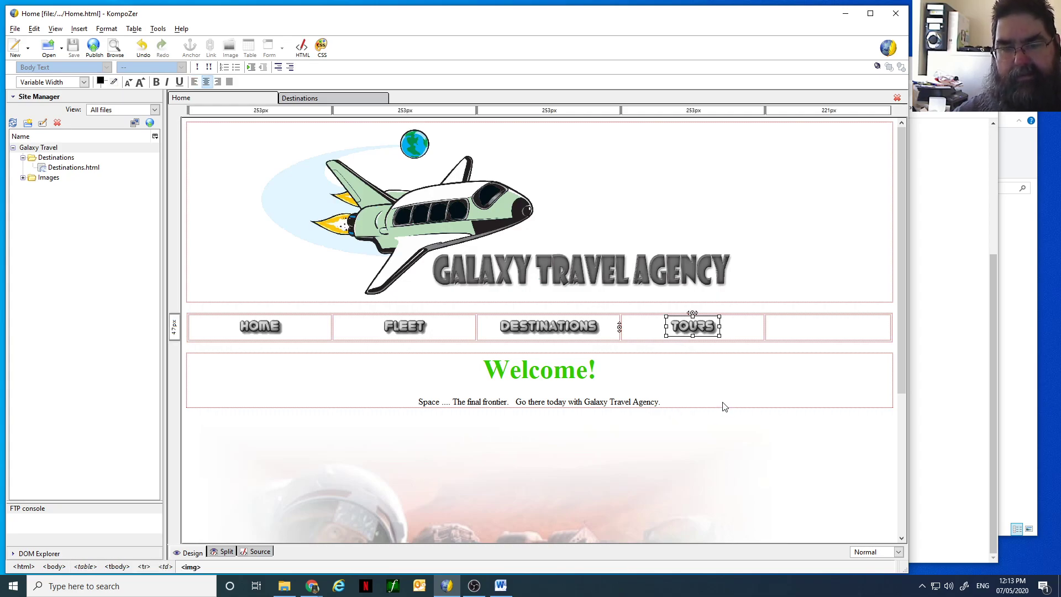